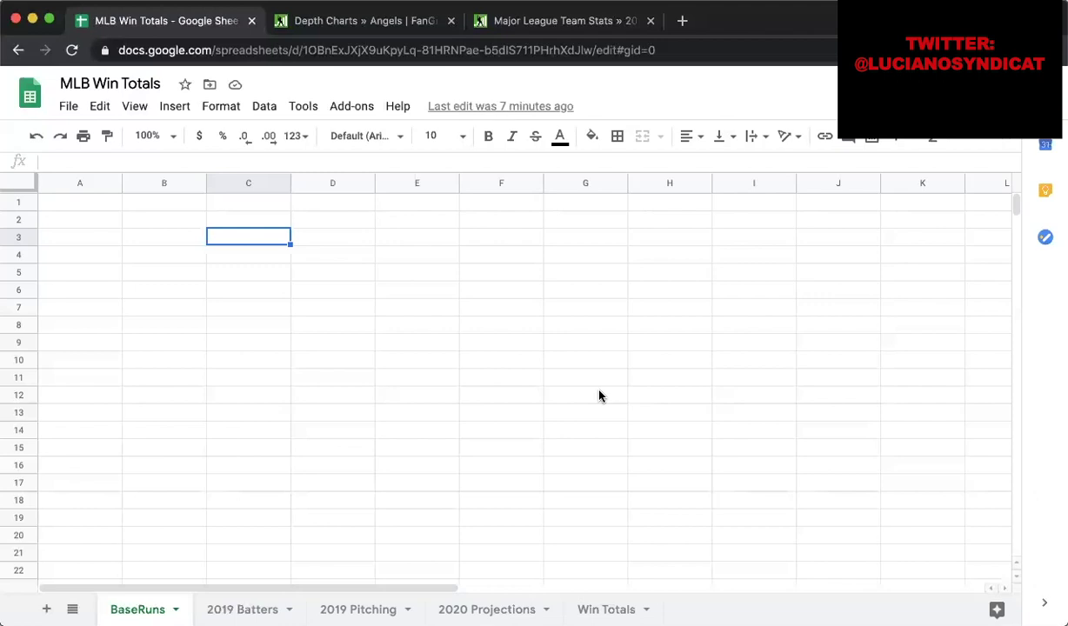
{"action": "left_click", "coordinate": [246, 310]}
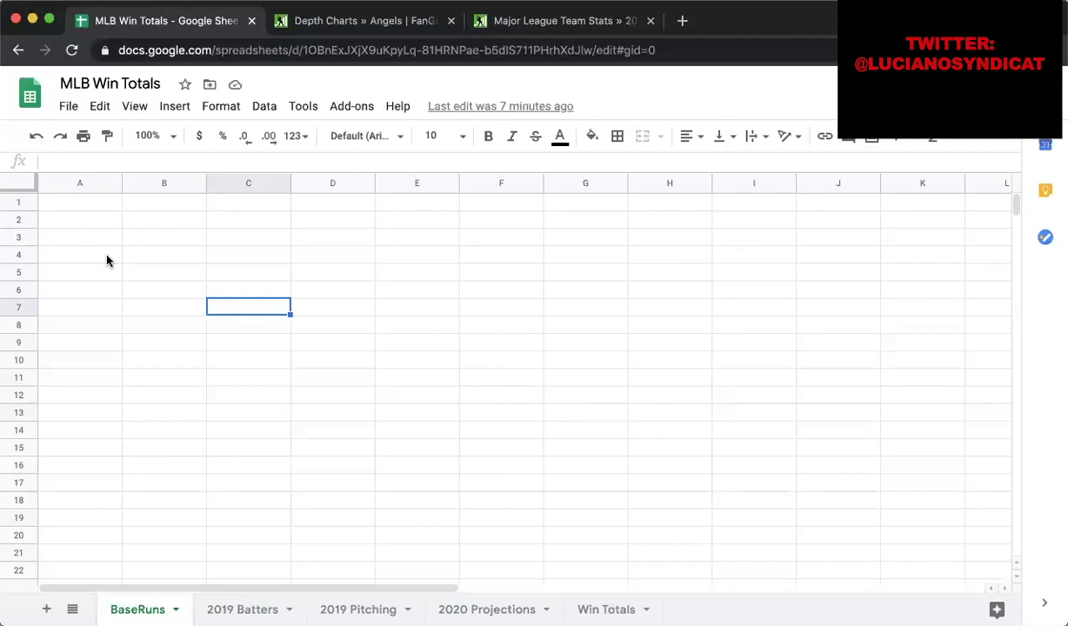
{"action": "left_click", "coordinate": [79, 214]}
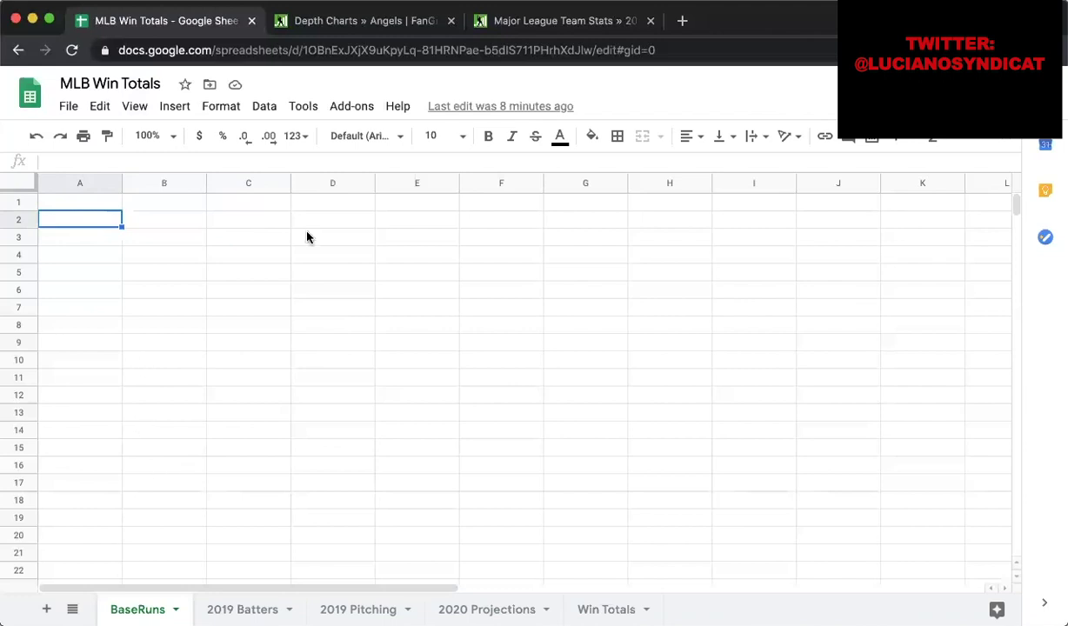
{"action": "left_click", "coordinate": [480, 311]}
- Switch to the FanGraphs page and open the BaseRuns table from the 2020 Projected Standings
{"action": "key", "text": "ctrl+Tab"}
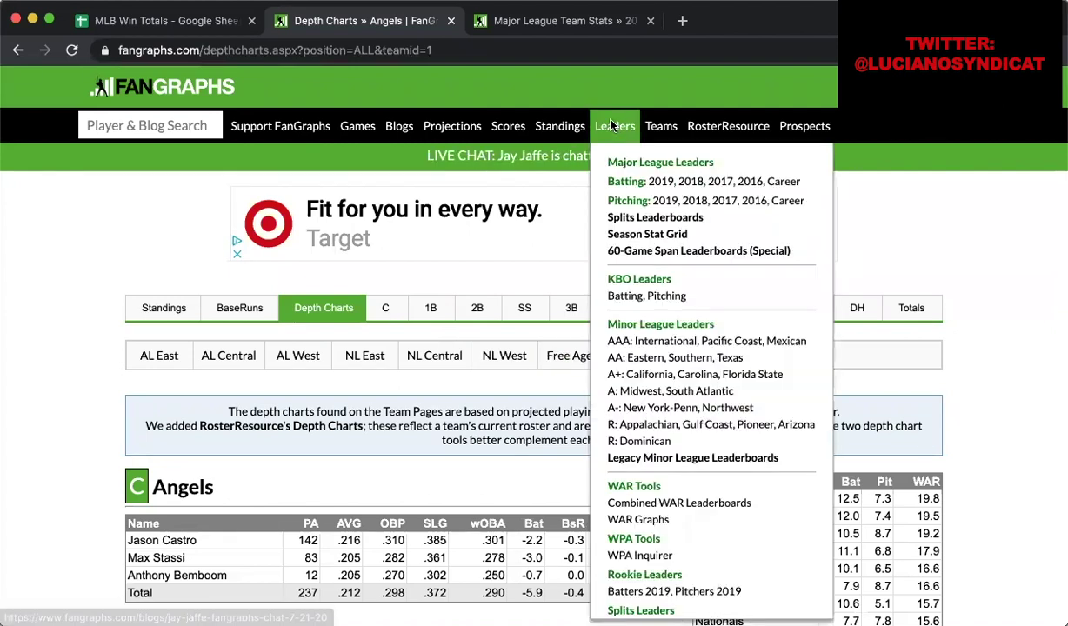
{"action": "mouse_move", "coordinate": [538, 128]}
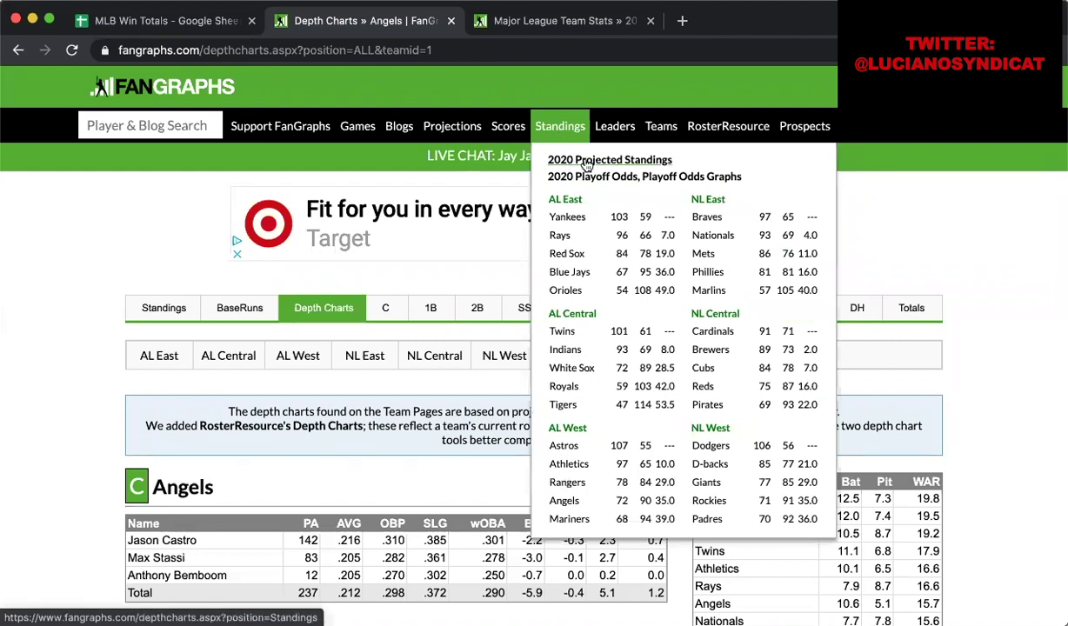
{"action": "left_click", "coordinate": [586, 161]}
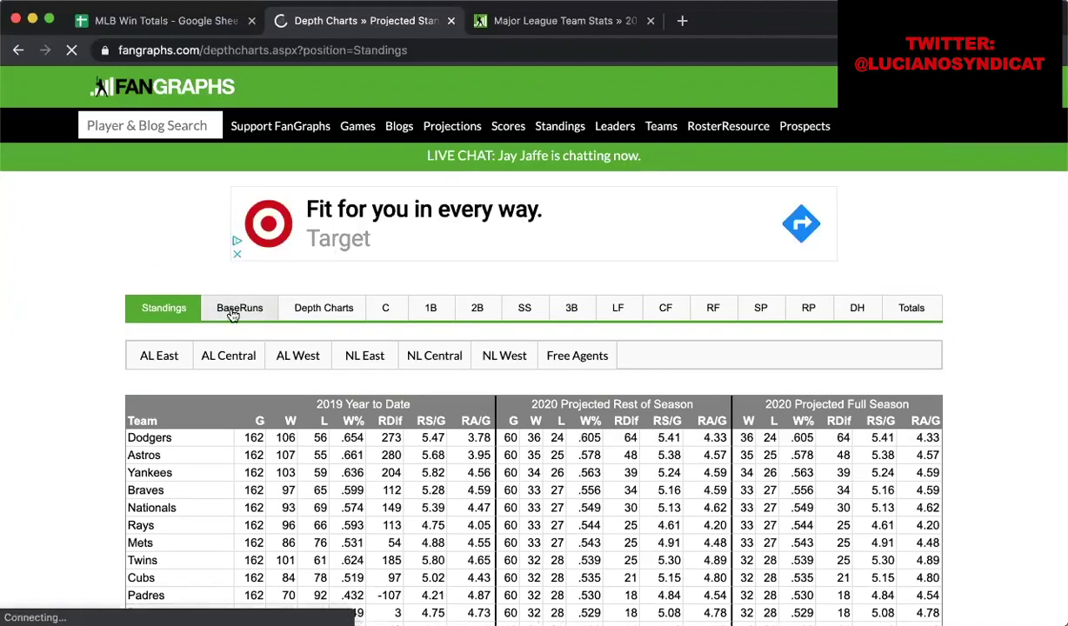
{"action": "left_click", "coordinate": [233, 311]}
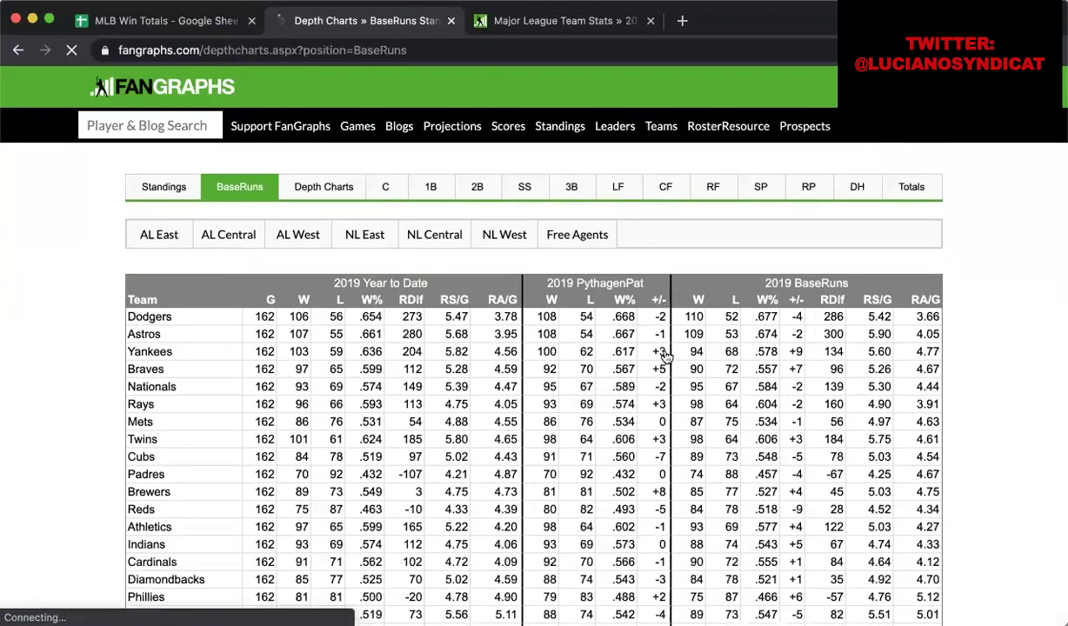
{"action": "scroll", "coordinate": [661, 356], "scroll_direction": "down", "scroll_amount": 1}
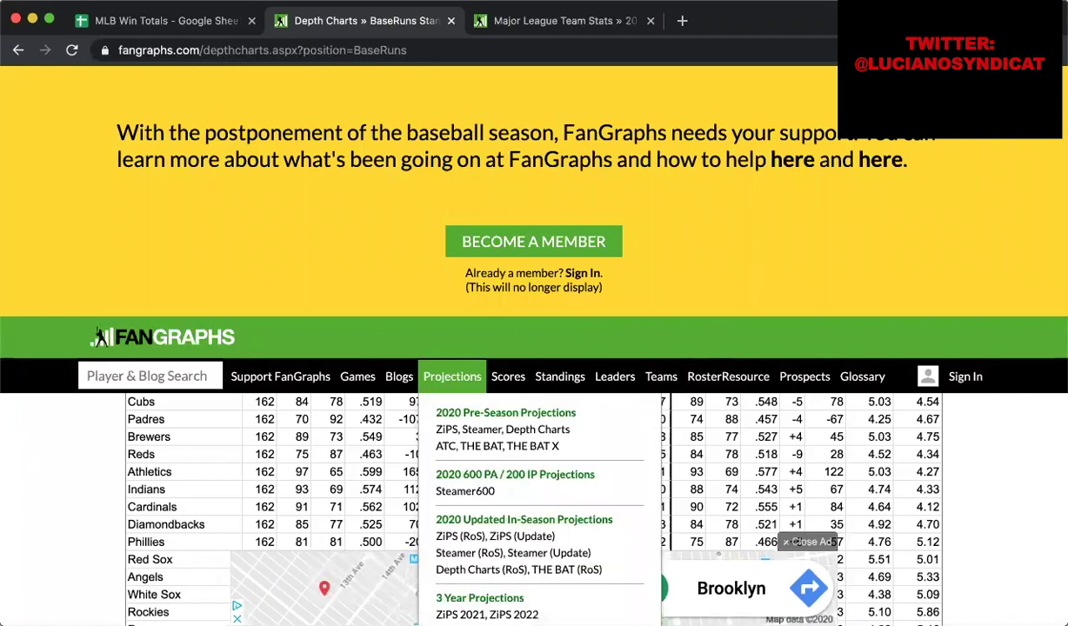
{"action": "left_click", "coordinate": [454, 377]}
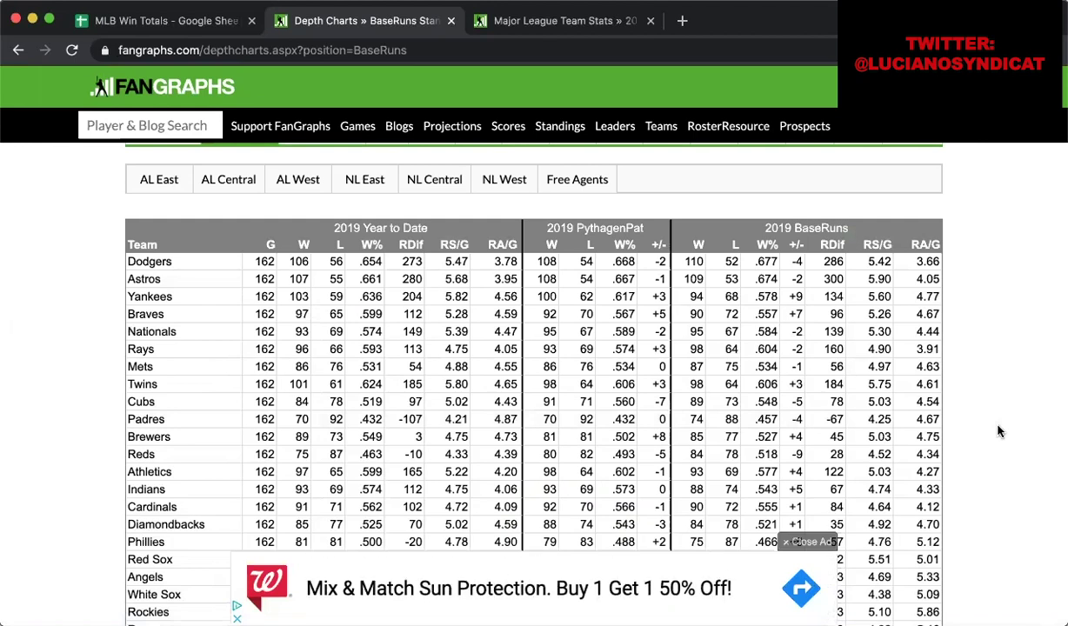
- Select and copy all team rows of the BaseRuns table, from Dodgers down to Orioles, without the headers
{"action": "scroll", "coordinate": [998, 432], "scroll_direction": "down", "scroll_amount": 1}
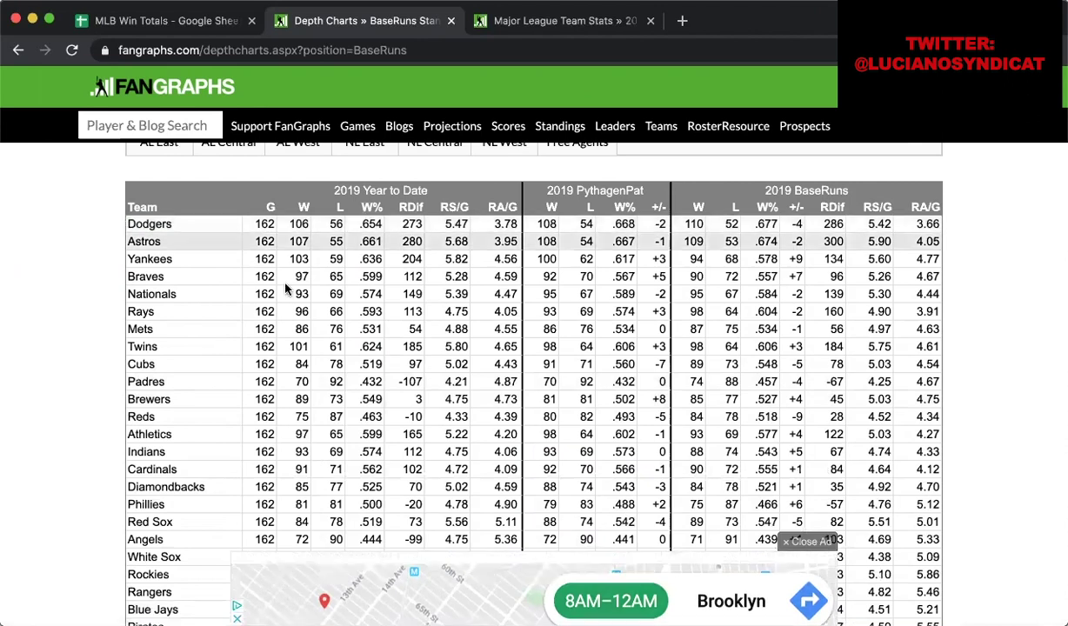
{"action": "scroll", "coordinate": [1021, 379], "scroll_direction": "down", "scroll_amount": 3}
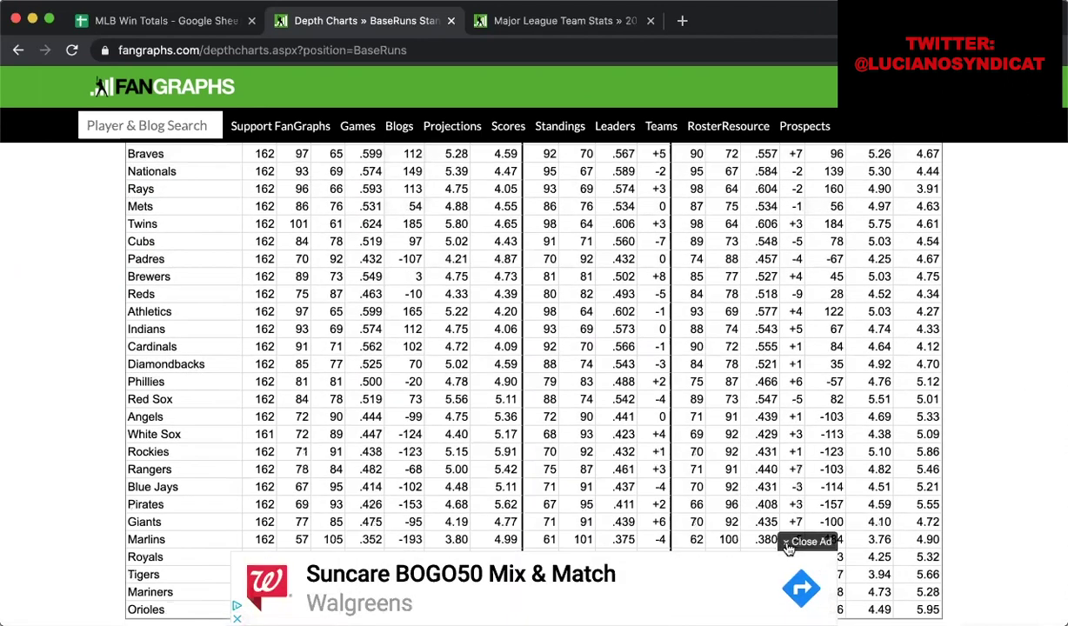
{"action": "mouse_move", "coordinate": [996, 582]}
{"action": "left_mouse_down"}
{"action": "mouse_move", "coordinate": [921, 600]}
{"action": "mouse_move", "coordinate": [869, 591]}
{"action": "mouse_move", "coordinate": [706, 470]}
{"action": "mouse_move", "coordinate": [419, 383]}
{"action": "mouse_move", "coordinate": [413, 308]}
{"action": "mouse_move", "coordinate": [223, 197]}
{"action": "mouse_move", "coordinate": [129, 193]}
{"action": "left_mouse_up"}
{"action": "scroll", "coordinate": [223, 195], "scroll_direction": "up", "scroll_amount": 3}
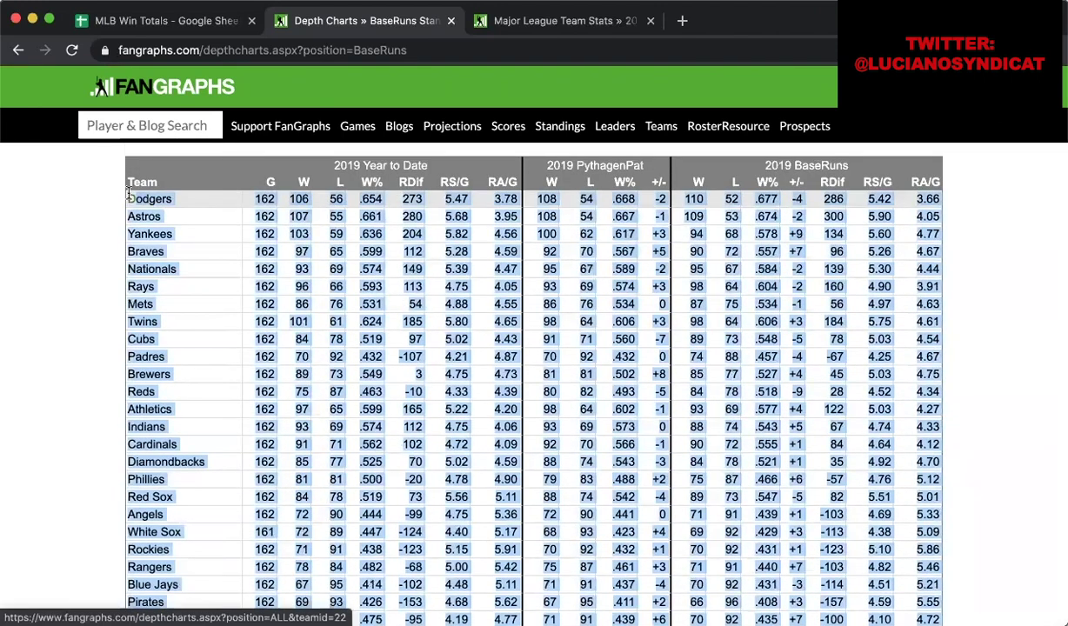
- Return to the MLB Win Totals spreadsheet and paste the copied table into the BaseRuns sheet starting at A1
{"action": "left_click", "coordinate": [152, 21]}
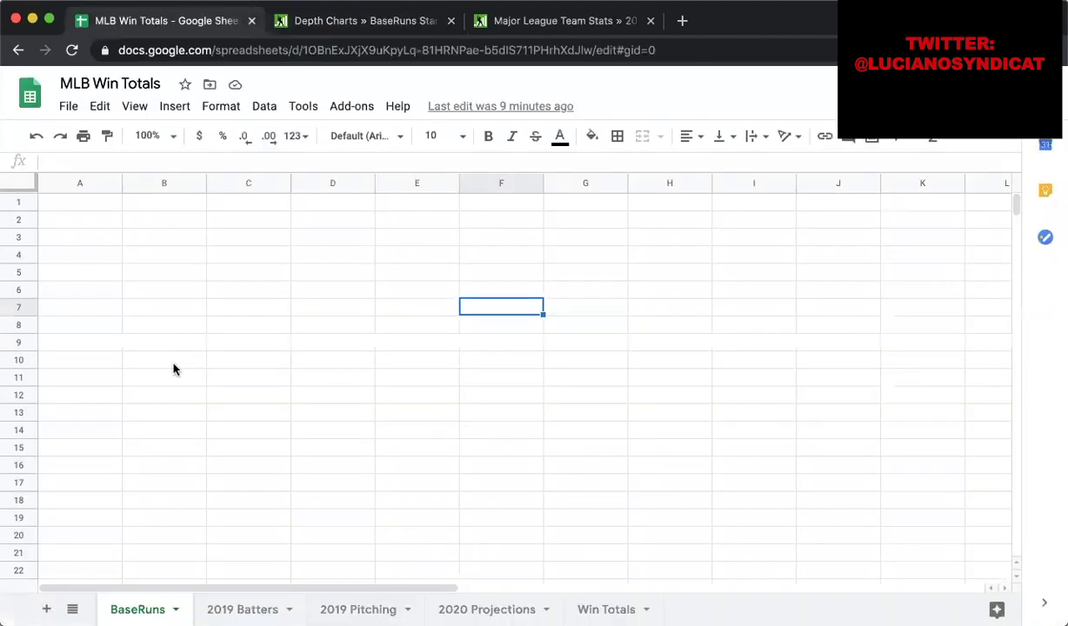
{"action": "left_click", "coordinate": [78, 206]}
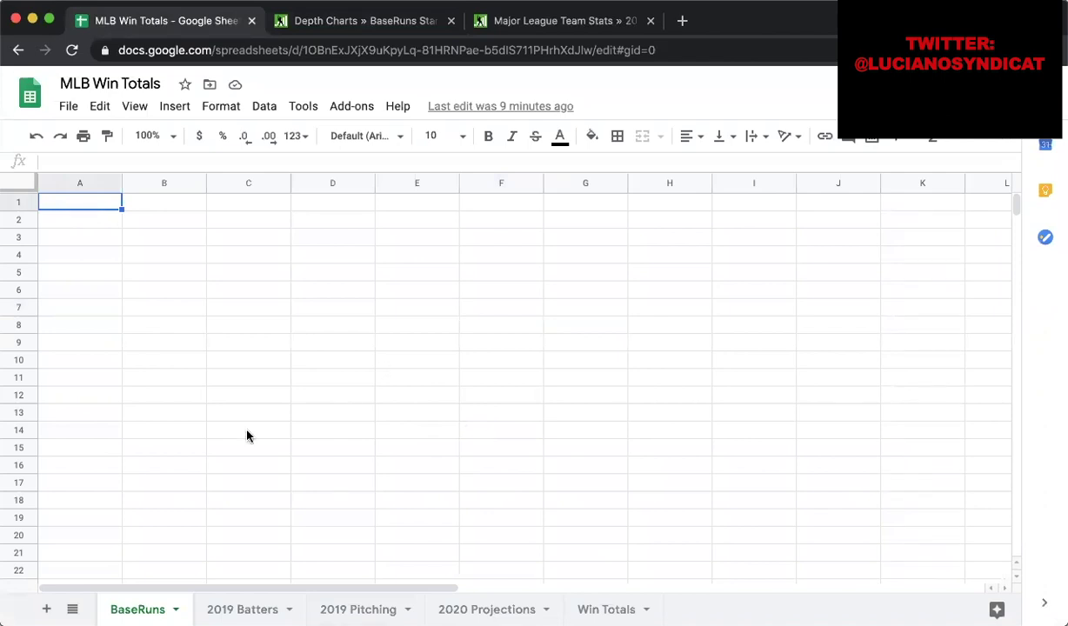
{"action": "key", "text": "ctrl+v"}
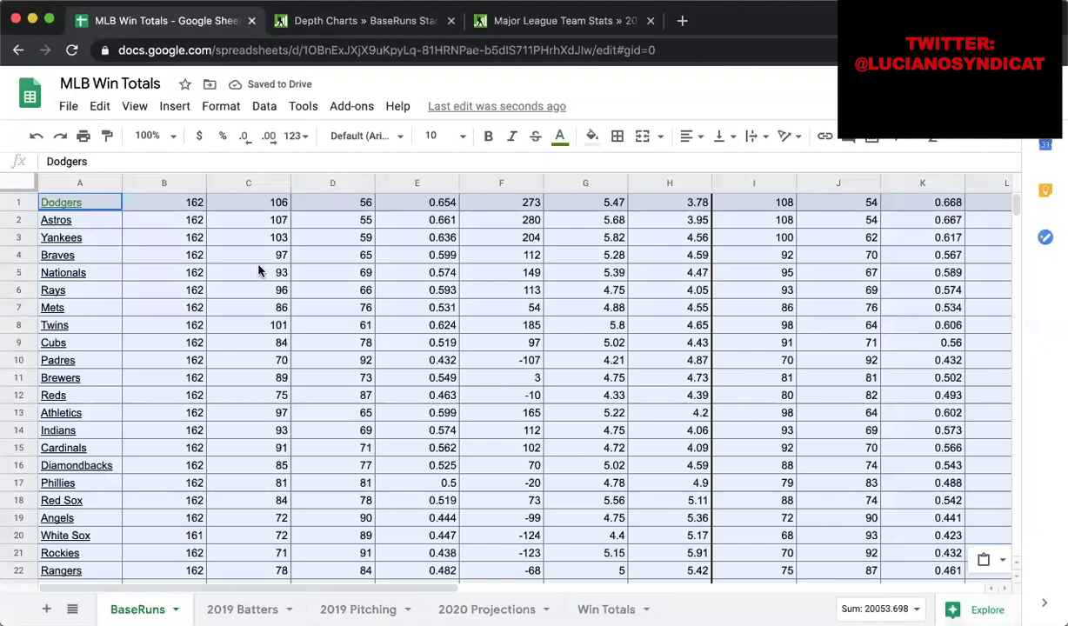
- Delete columns B through Q of the pasted table, keeping only the team names and the BaseRuns RS/G and RA/G columns
{"action": "scroll", "coordinate": [258, 271], "scroll_direction": "right", "scroll_amount": 10}
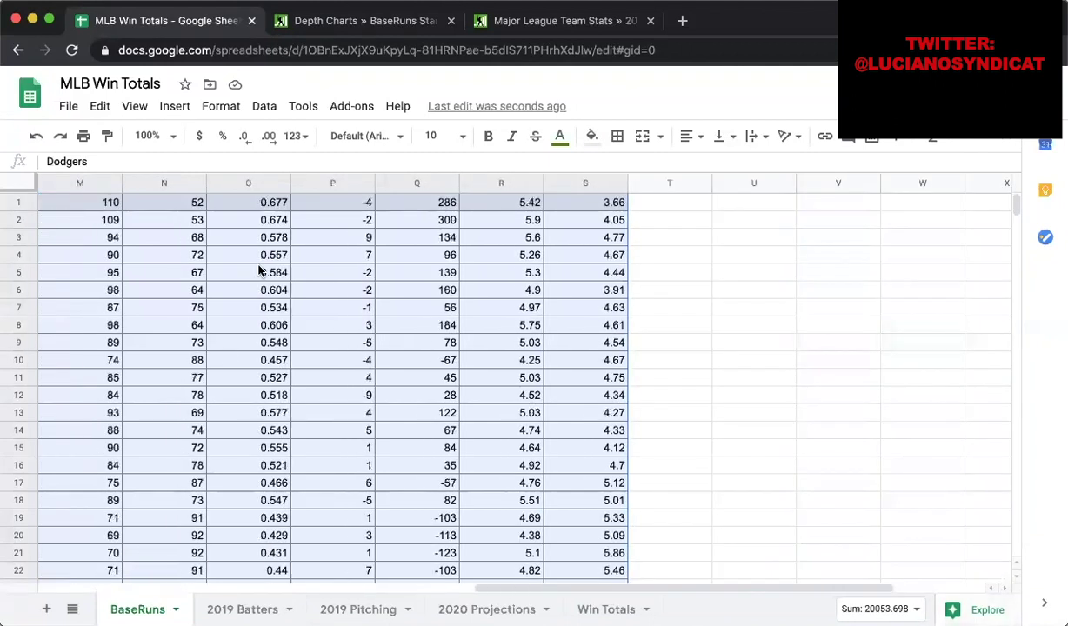
{"action": "scroll", "coordinate": [684, 303], "scroll_direction": "left", "scroll_amount": 10}
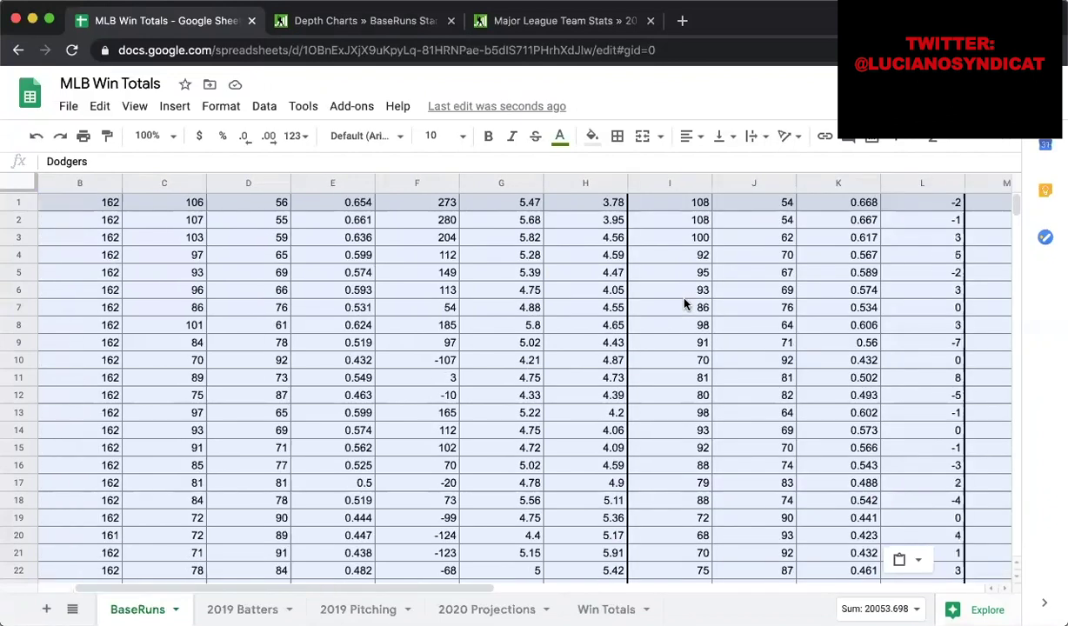
{"action": "scroll", "coordinate": [685, 302], "scroll_direction": "right", "scroll_amount": 10}
{"action": "scroll", "coordinate": [685, 302], "scroll_direction": "left", "scroll_amount": 3}
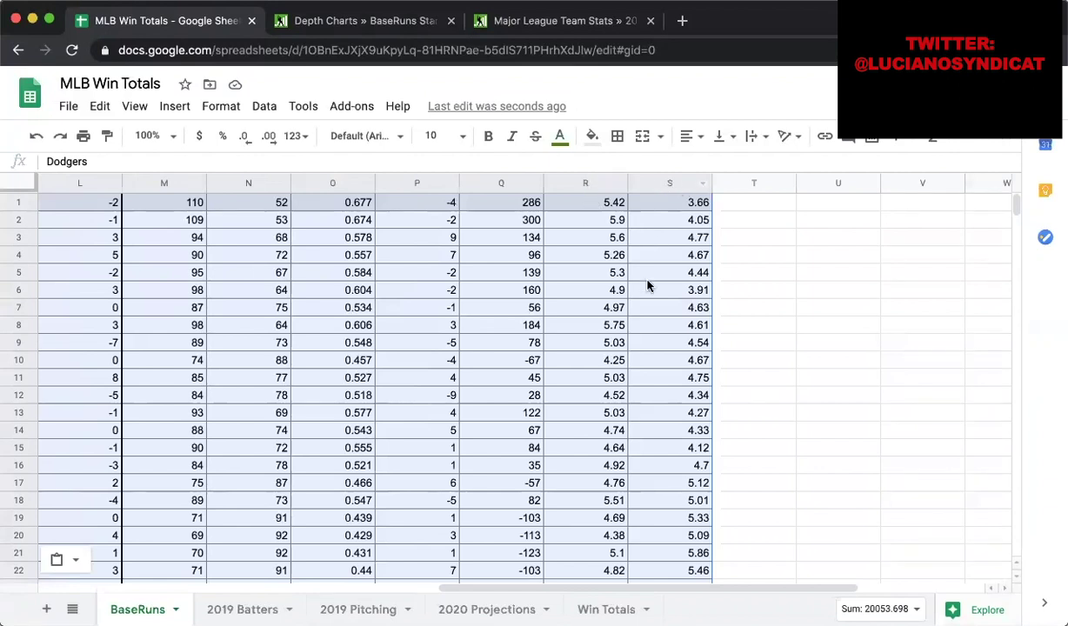
{"action": "scroll", "coordinate": [646, 287], "scroll_direction": "left", "scroll_amount": 10}
{"action": "left_click", "coordinate": [199, 201]}
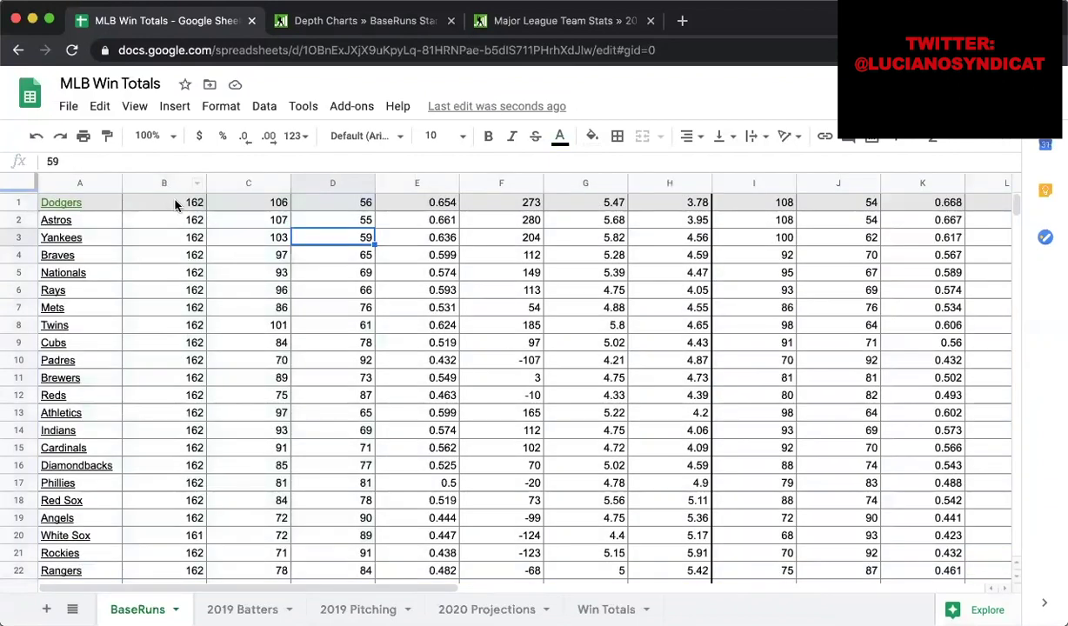
{"action": "left_click_drag", "start_coordinate": [199, 209], "coordinate": [280, 239]}
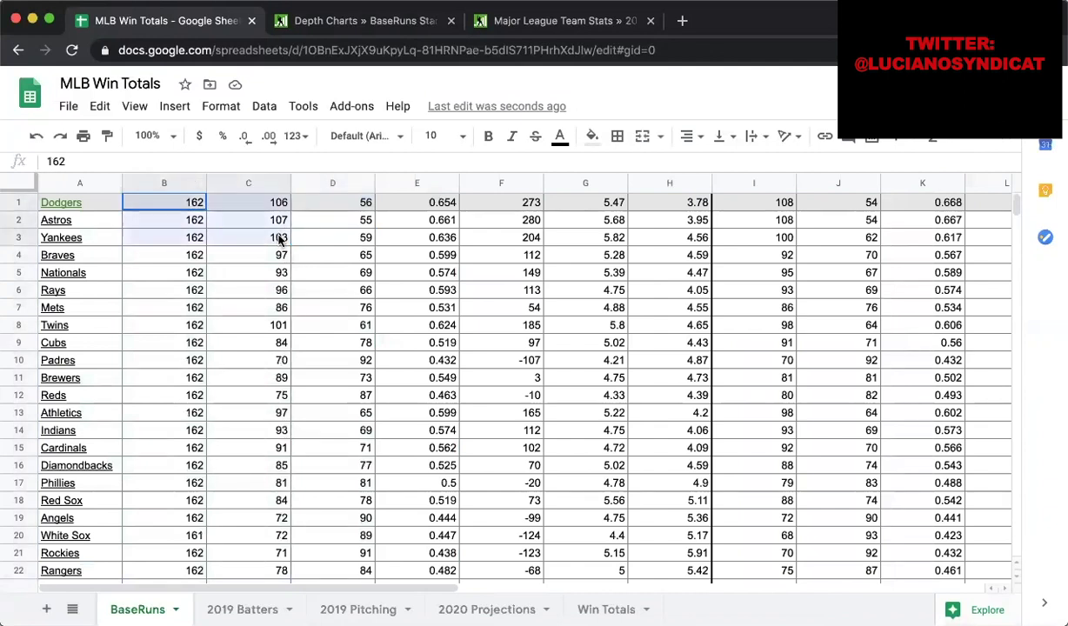
{"action": "left_click", "coordinate": [148, 184]}
{"action": "left_click_drag", "start_coordinate": [148, 185], "coordinate": [666, 184]}
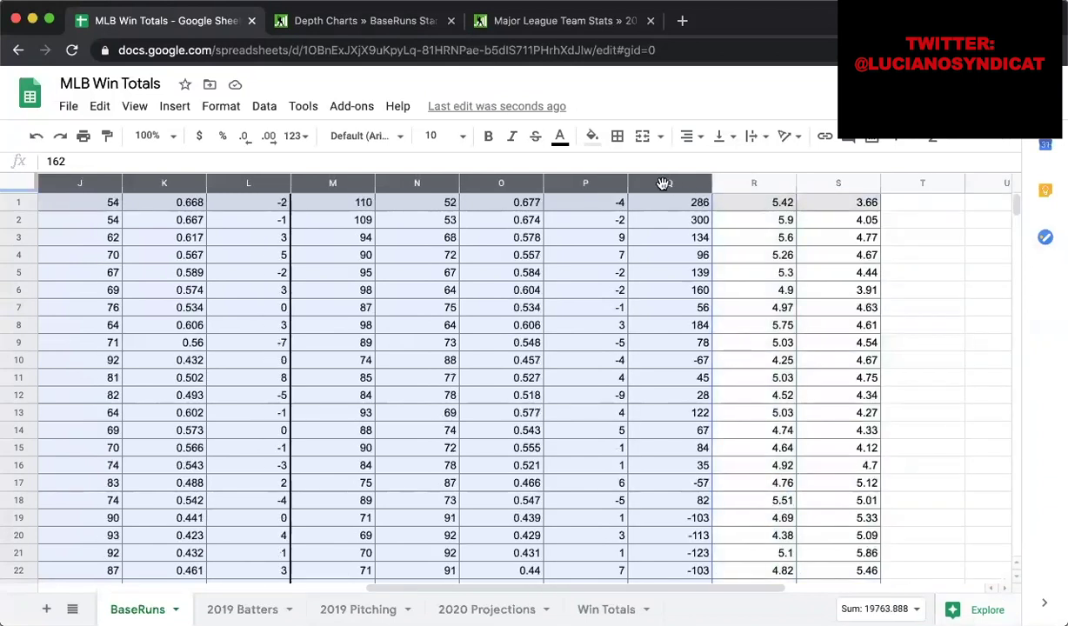
{"action": "right_click", "coordinate": [666, 185]}
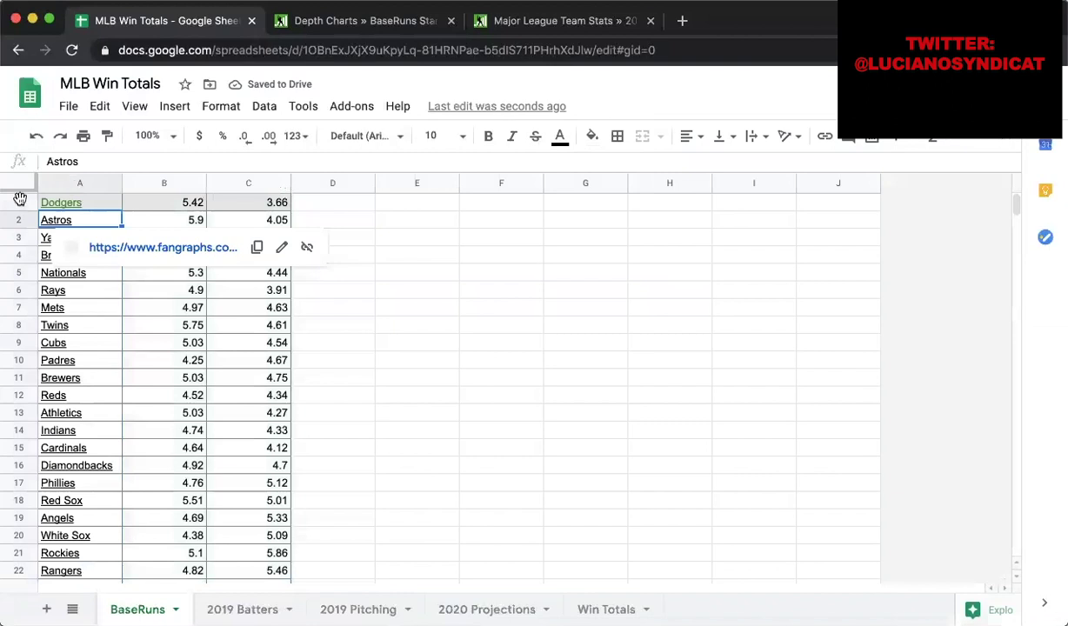
- Insert a blank row above the Dodgers row for column headers
{"action": "left_click", "coordinate": [21, 203]}
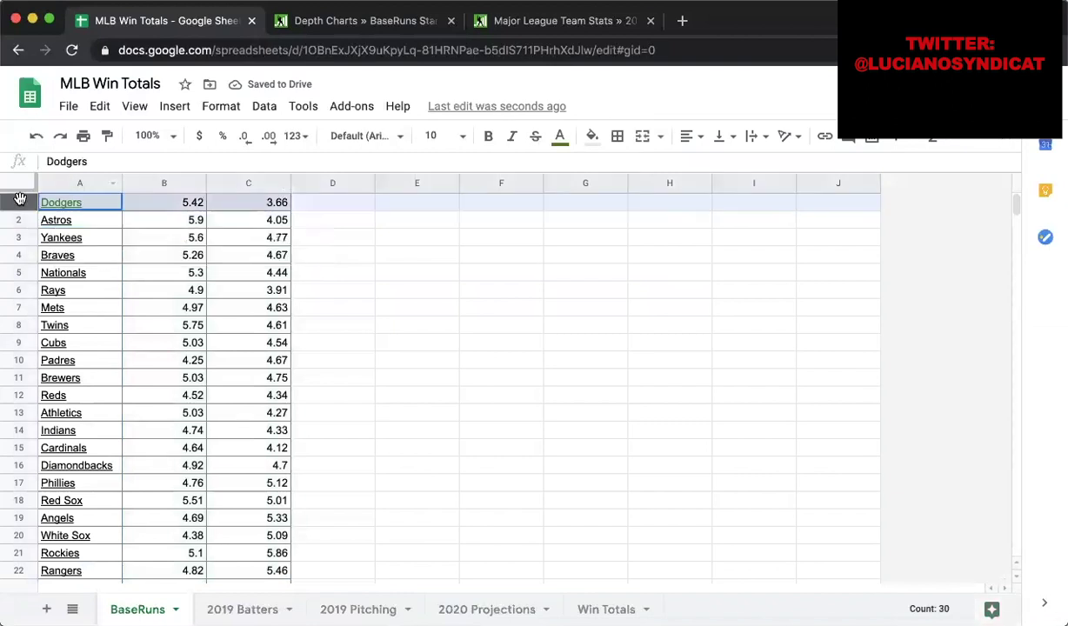
{"action": "right_click", "coordinate": [23, 203]}
{"action": "left_click", "coordinate": [90, 253]}
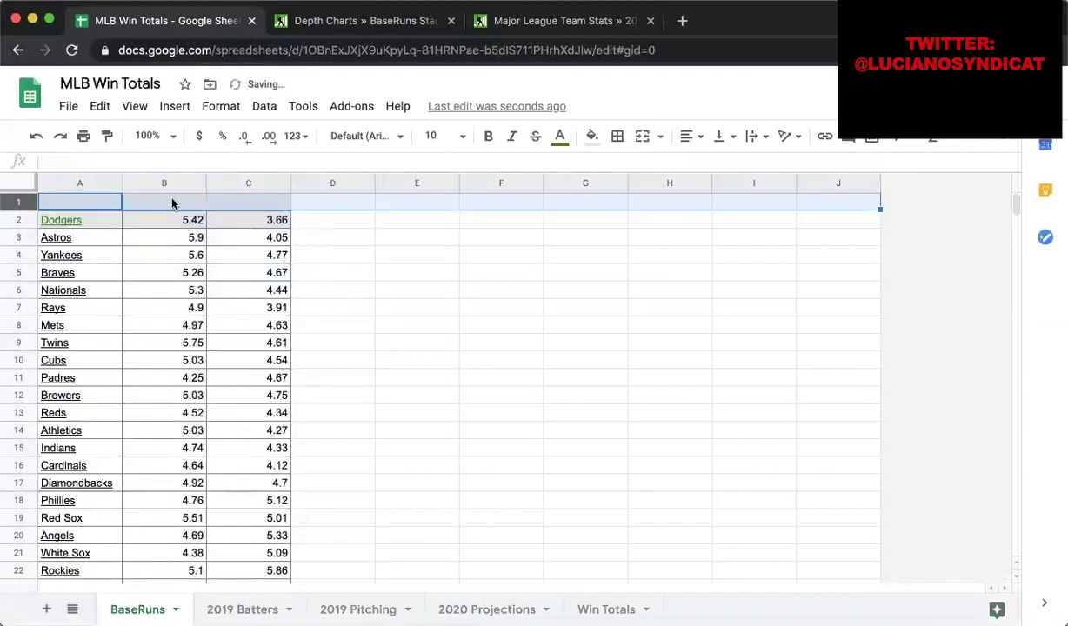
- Label the two run columns RS in B1 and RA in C1
{"action": "left_click", "coordinate": [164, 200]}
{"action": "type", "text": "R"}
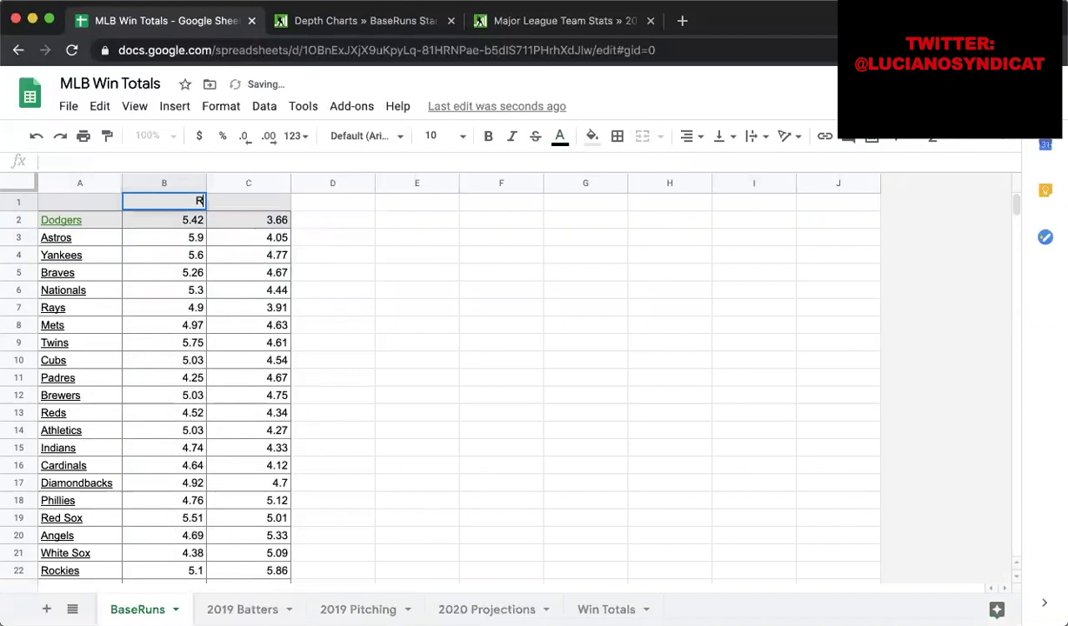
{"action": "type", "text": "S"}
{"action": "key", "text": "Tab"}
{"action": "type", "text": "RA"}
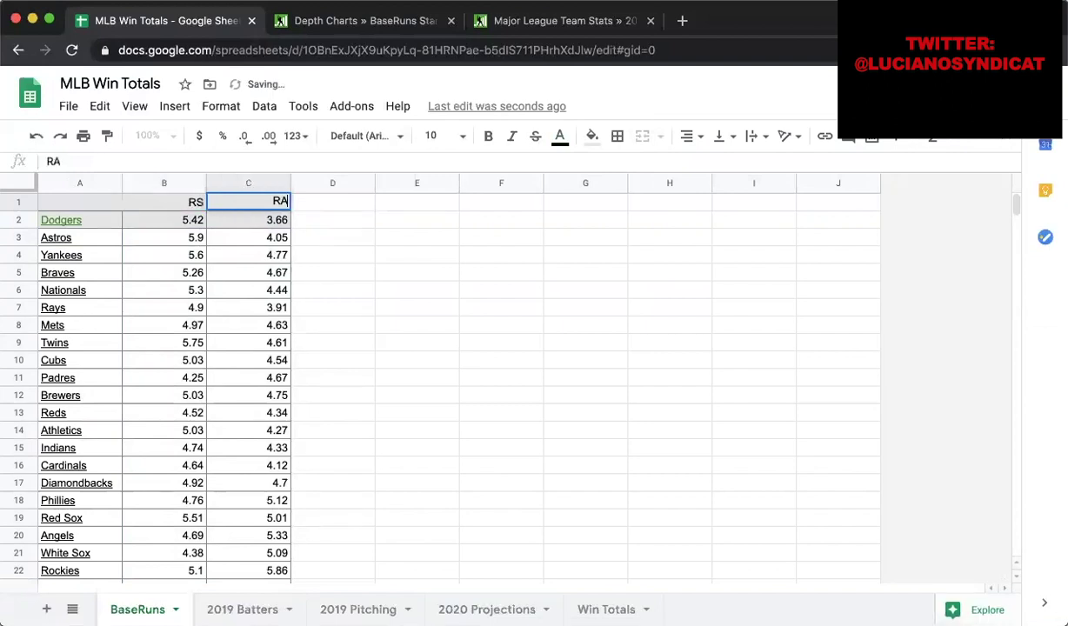
{"action": "key", "text": "Tab"}
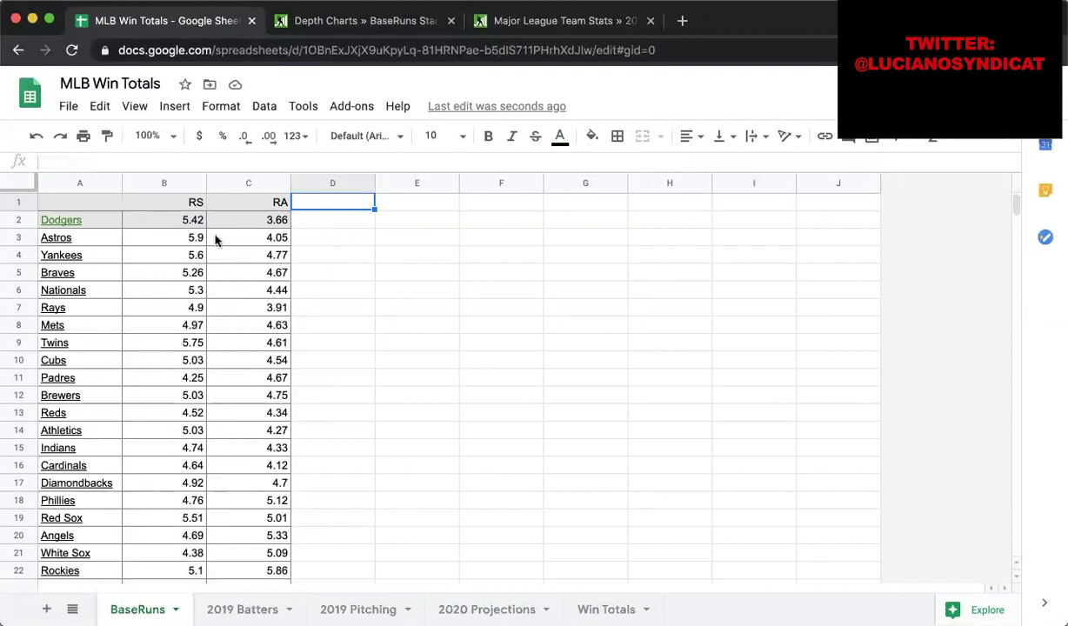
{"action": "key", "text": "Down"}
{"action": "type", "text": "="}
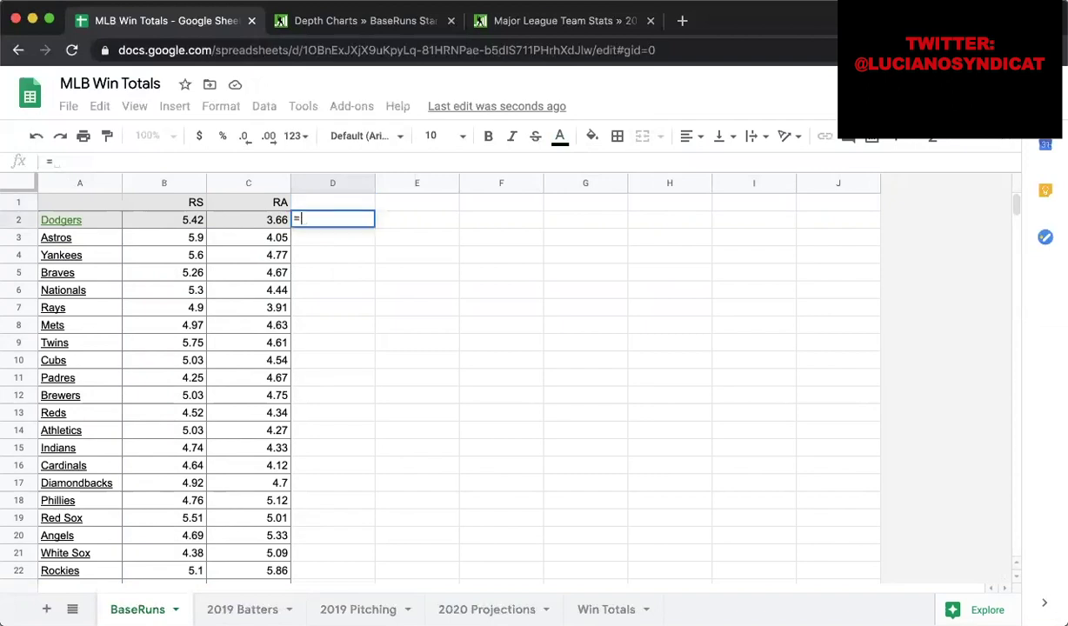
{"action": "left_click", "coordinate": [178, 222]}
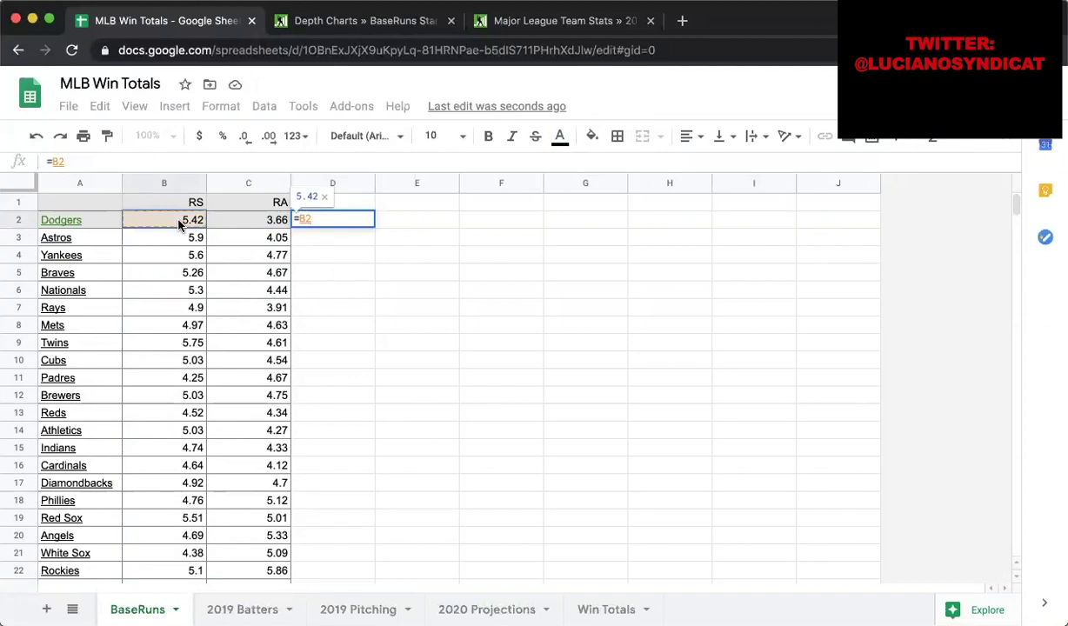
{"action": "key", "text": "BackSpace"}
{"action": "key", "text": "BackSpace"}
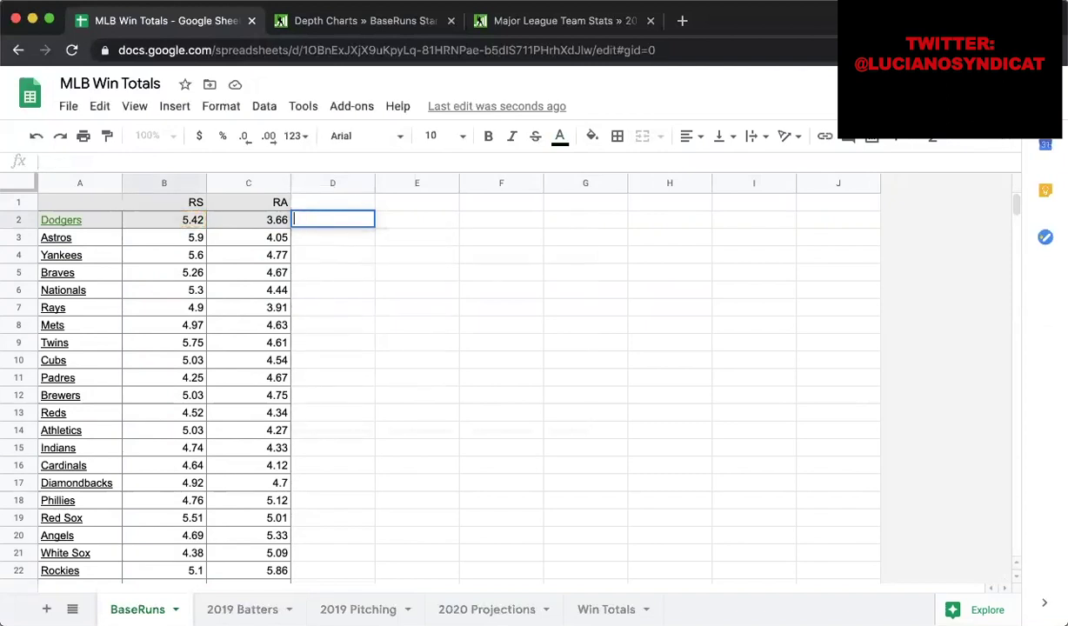
- Enter the formula =B2*60 in D2 to scale the Dodgers' runs scored per game to 60 games
{"action": "type", "text": "="}
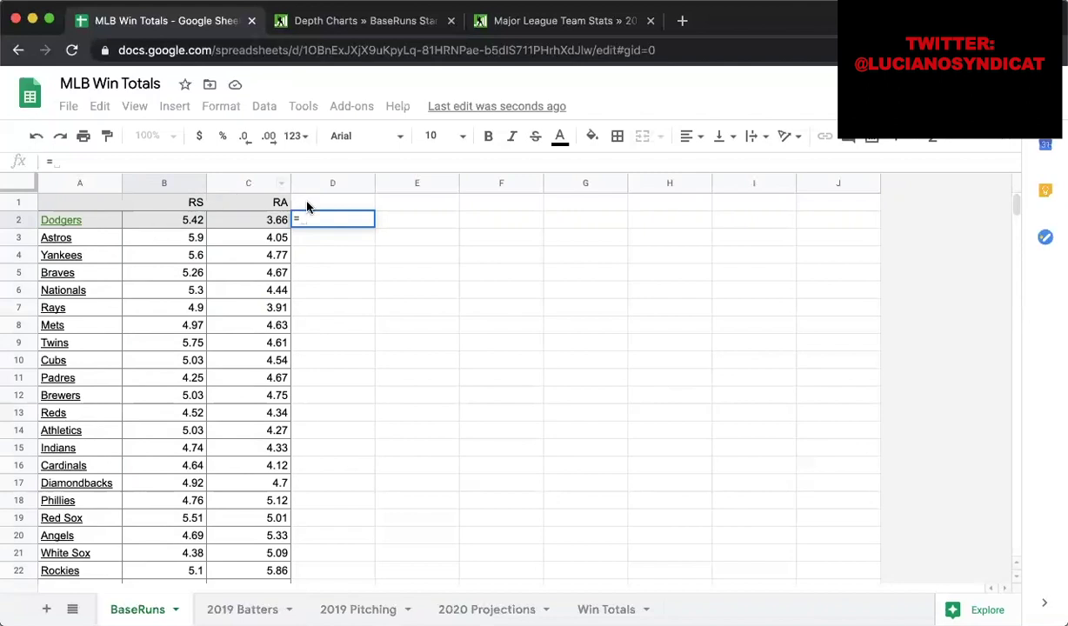
{"action": "left_click", "coordinate": [187, 224]}
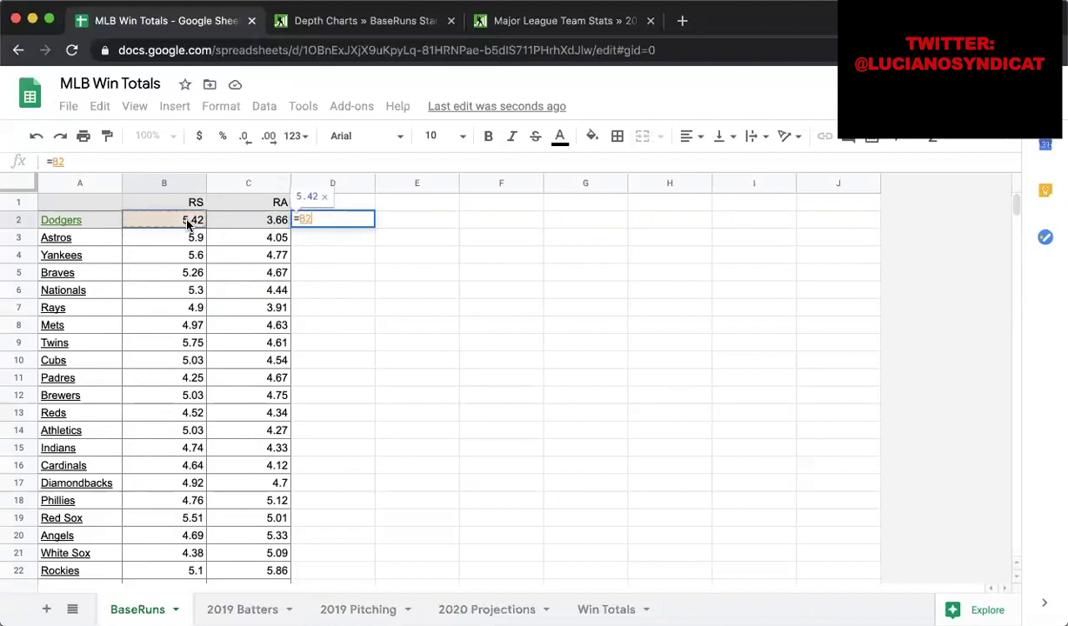
{"action": "type", "text": "*"}
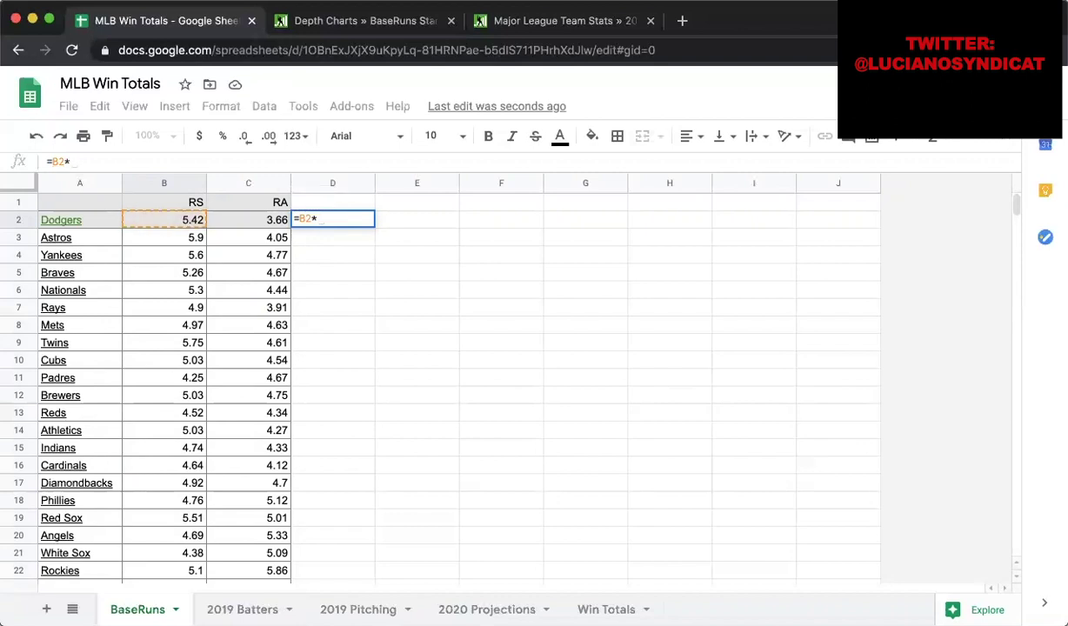
{"action": "type", "text": "60"}
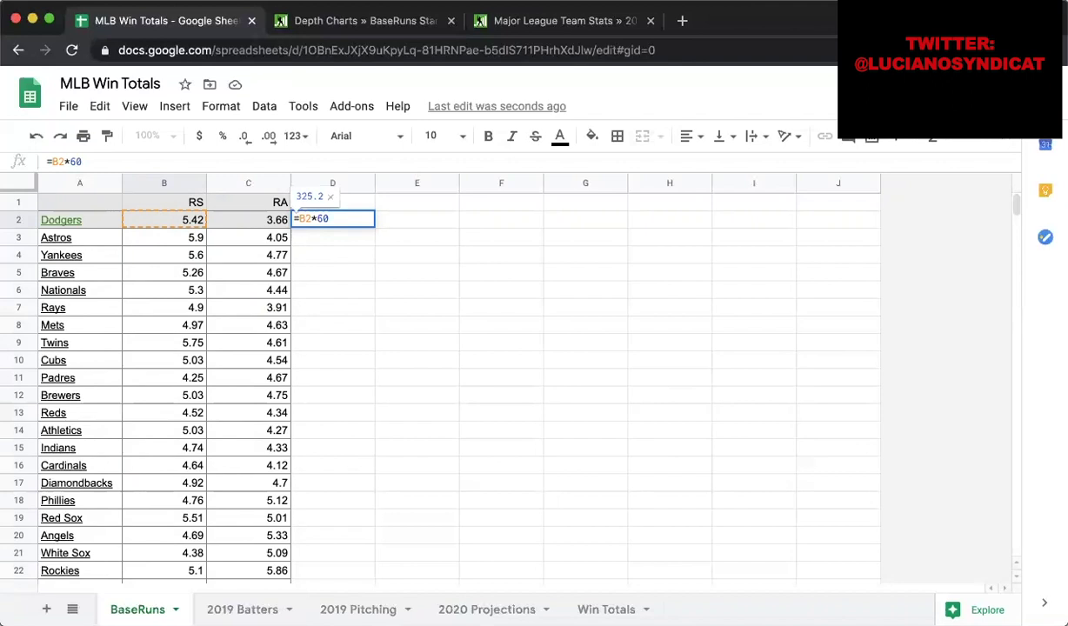
{"action": "key", "text": "Return"}
- Fill the D2 formula down column D for all the remaining teams
{"action": "left_click", "coordinate": [346, 215]}
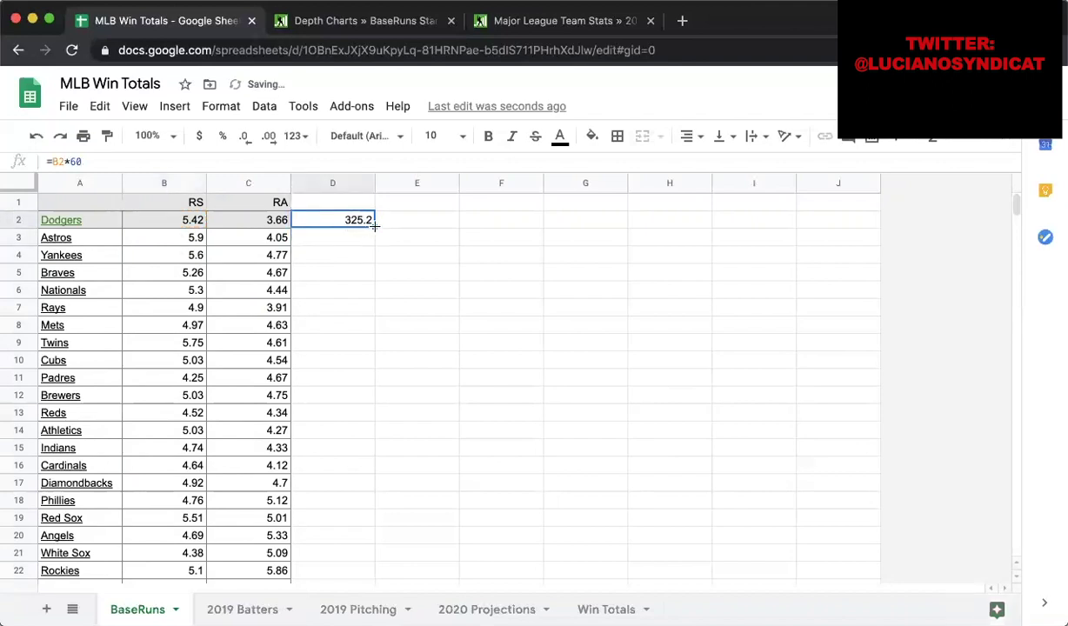
{"action": "left_click_drag", "start_coordinate": [374, 225], "coordinate": [356, 557]}
{"action": "scroll", "coordinate": [356, 557], "scroll_direction": "up", "scroll_amount": 5}
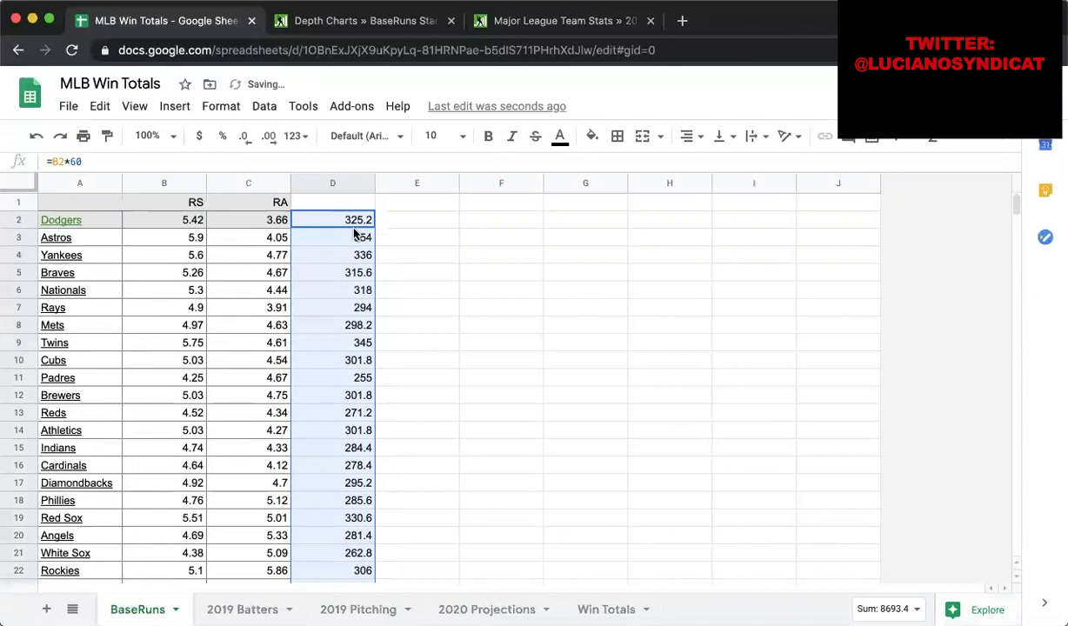
- Enter the formula =C2*60 in E2 to scale the Dodgers' runs allowed per game to 60 games
{"action": "left_click", "coordinate": [347, 225]}
{"action": "left_click", "coordinate": [404, 225]}
{"action": "type", "text": "="}
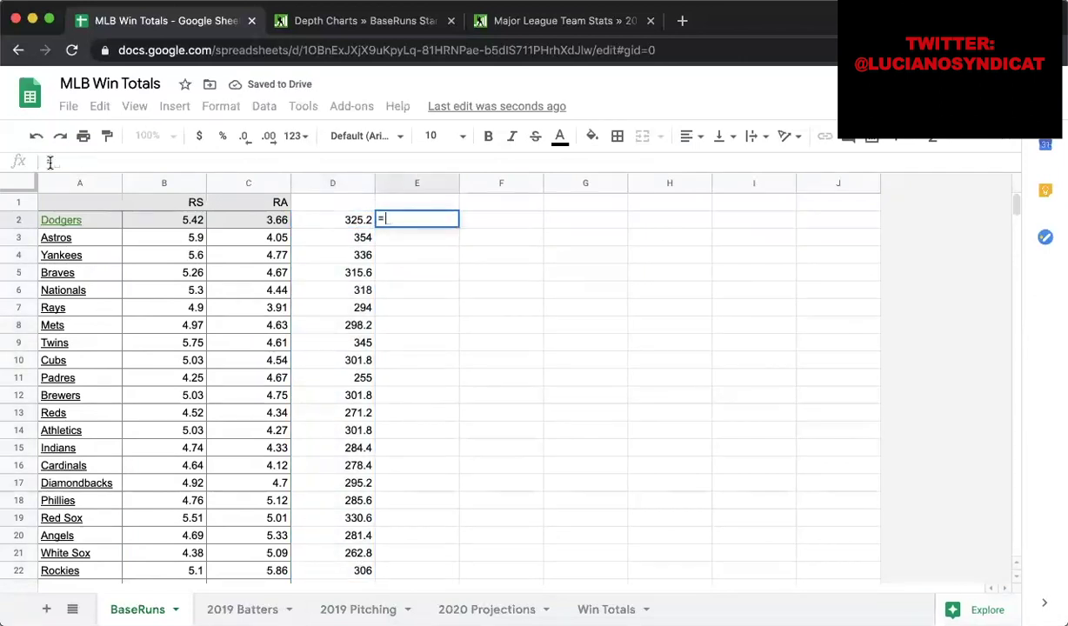
{"action": "left_click", "coordinate": [250, 224]}
{"action": "type", "text": "*60"}
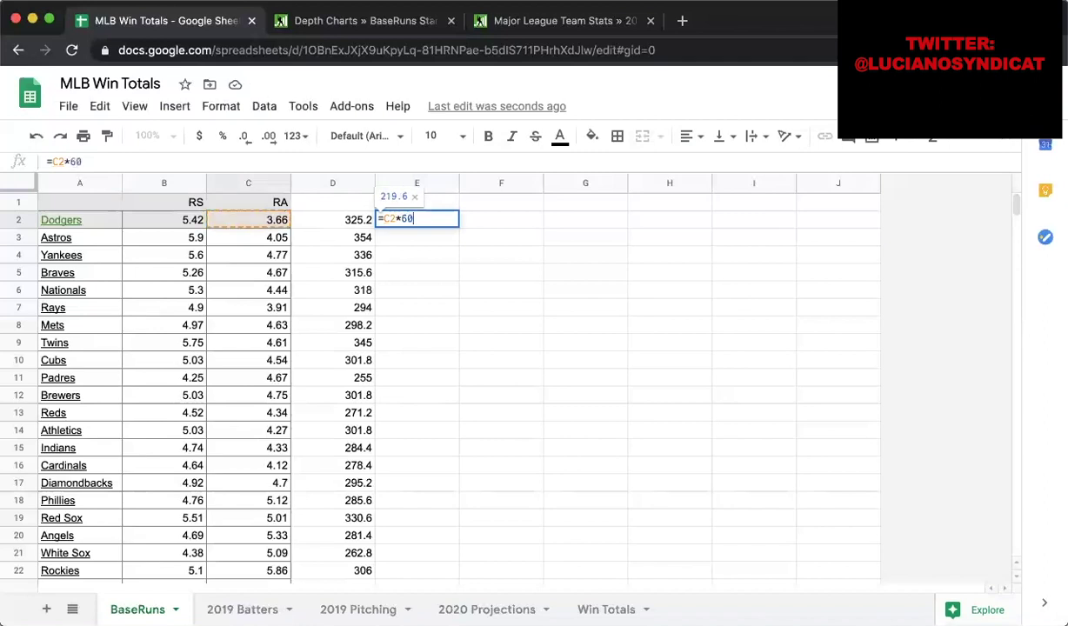
{"action": "key", "text": "Return"}
- Fill the E2 formula down column E for all the remaining teams
{"action": "left_click", "coordinate": [452, 225]}
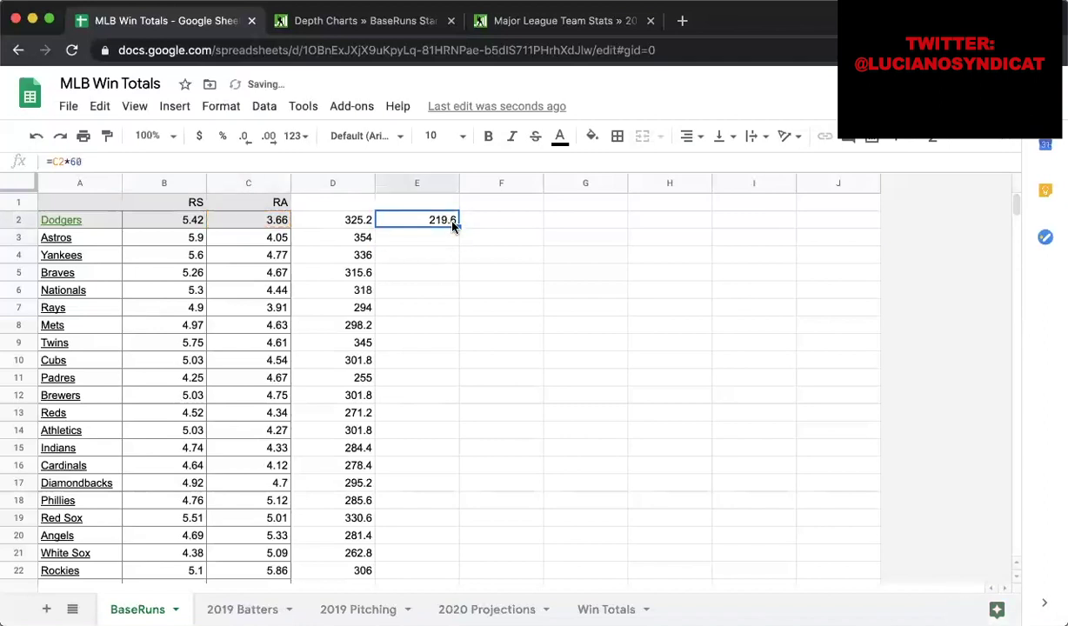
{"action": "left_click_drag", "start_coordinate": [461, 225], "coordinate": [436, 404]}
{"action": "scroll", "coordinate": [437, 404], "scroll_direction": "up", "scroll_amount": 5}
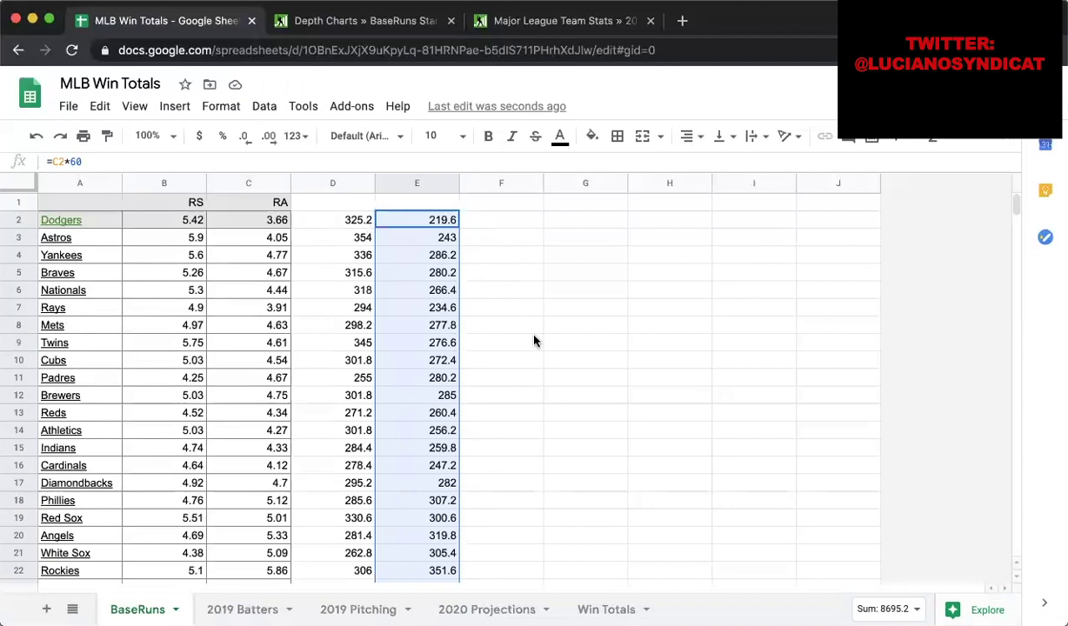
{"action": "left_click", "coordinate": [511, 470]}
{"action": "left_click", "coordinate": [668, 430]}
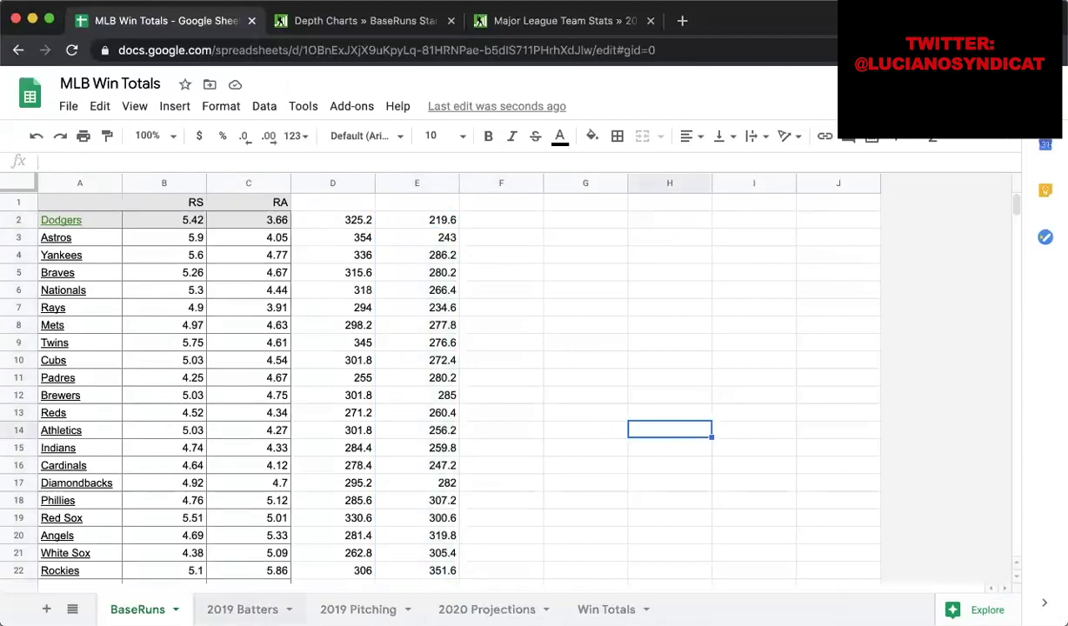
- Switch to the 2019 Batters sheet, and on FanGraphs show the 2019 major league batting leaderboard as team stats
{"action": "key", "text": "alt+Down"}
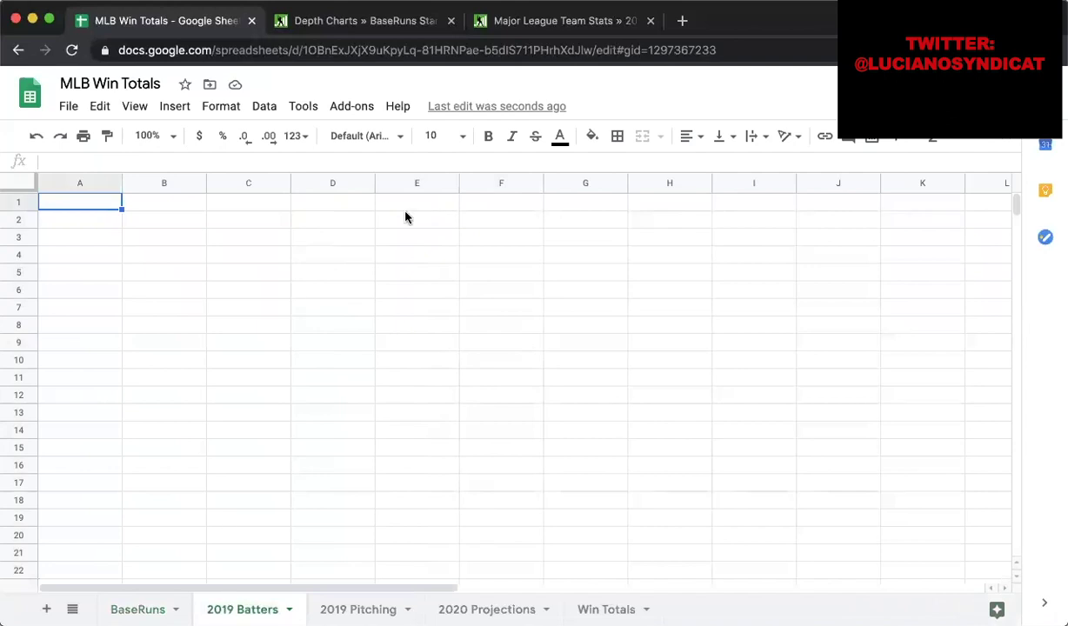
{"action": "left_click", "coordinate": [382, 30]}
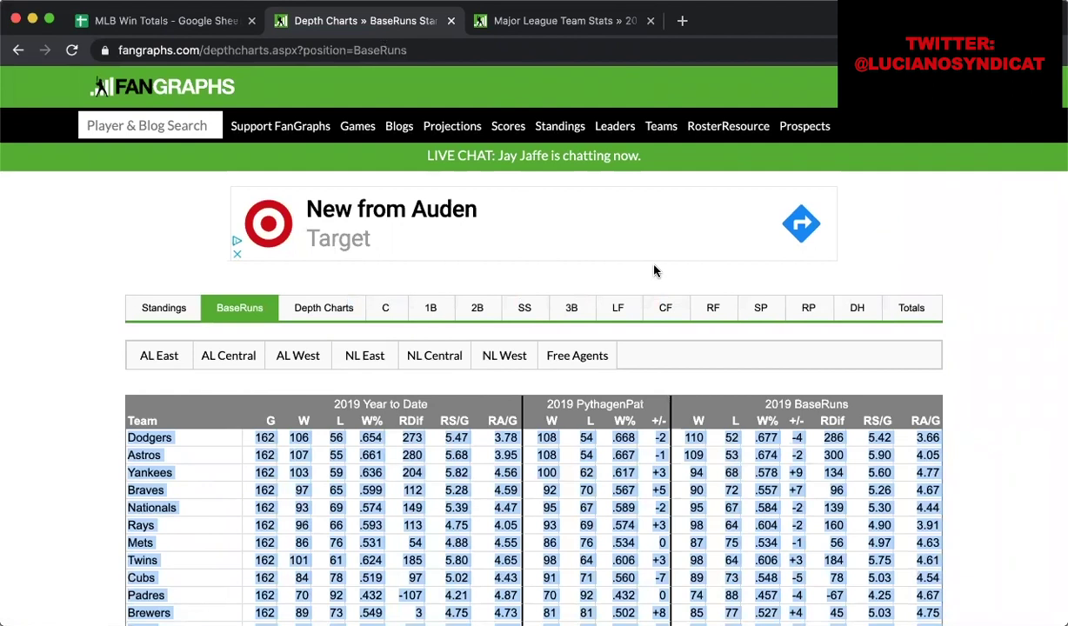
{"action": "mouse_move", "coordinate": [448, 126]}
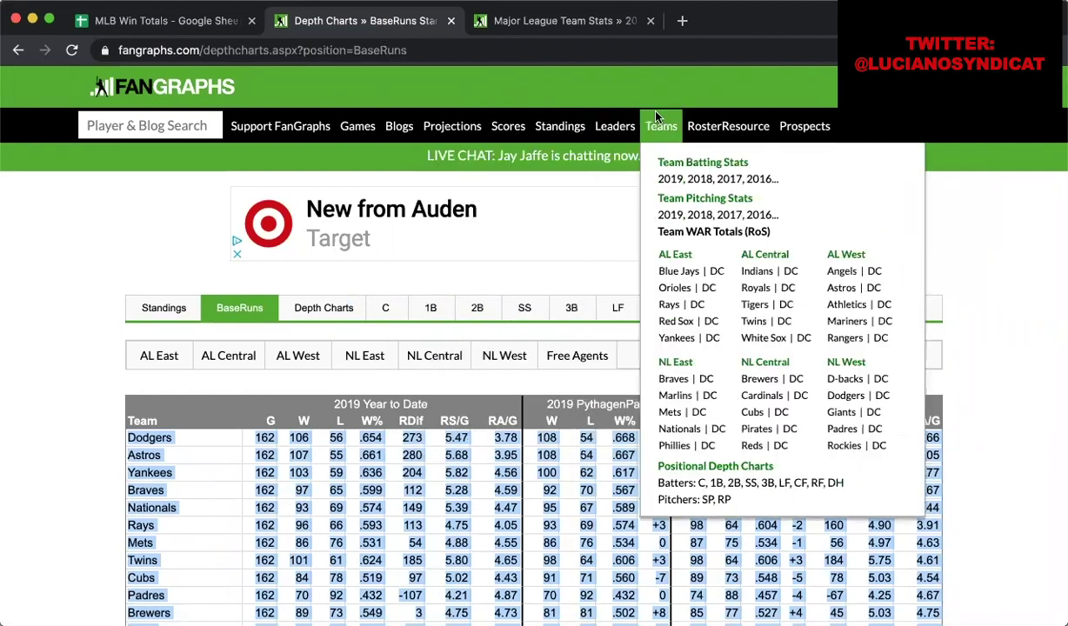
{"action": "mouse_move", "coordinate": [619, 129]}
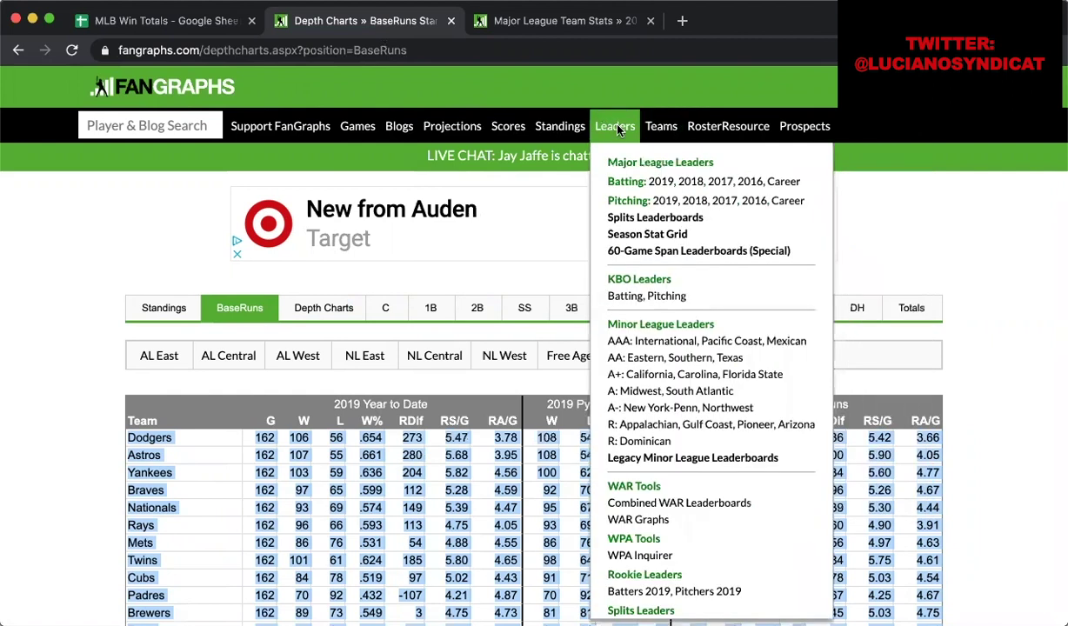
{"action": "left_click", "coordinate": [661, 183]}
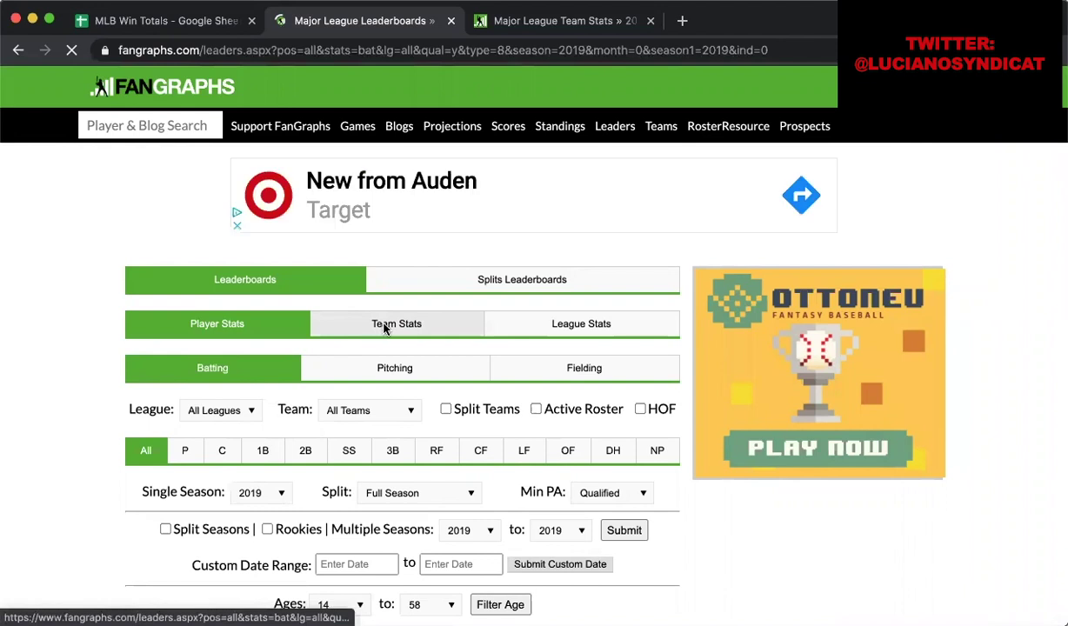
{"action": "left_click", "coordinate": [384, 351]}
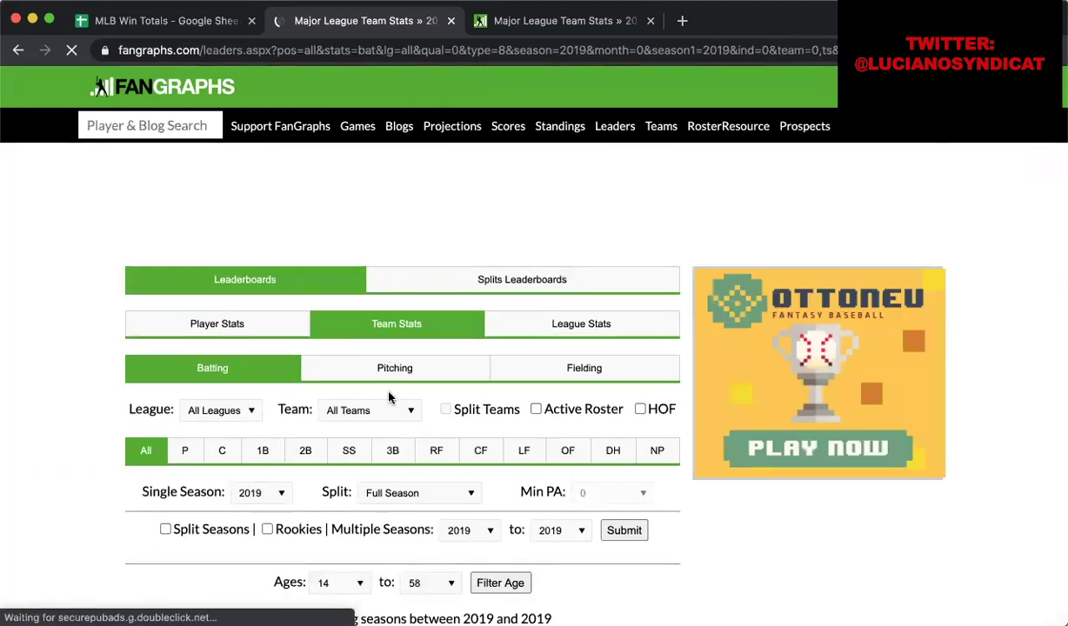
- Export the 2019 team batting dashboard table from FanGraphs as a CSV file
{"action": "scroll", "coordinate": [389, 396], "scroll_direction": "down", "scroll_amount": 8}
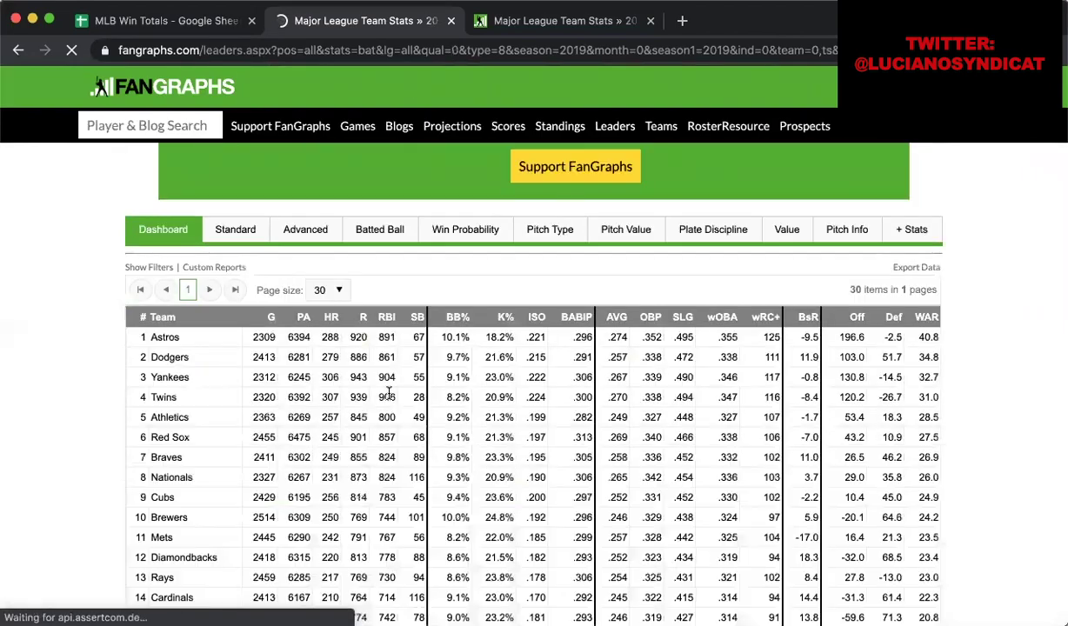
{"action": "scroll", "coordinate": [388, 396], "scroll_direction": "down", "scroll_amount": 2}
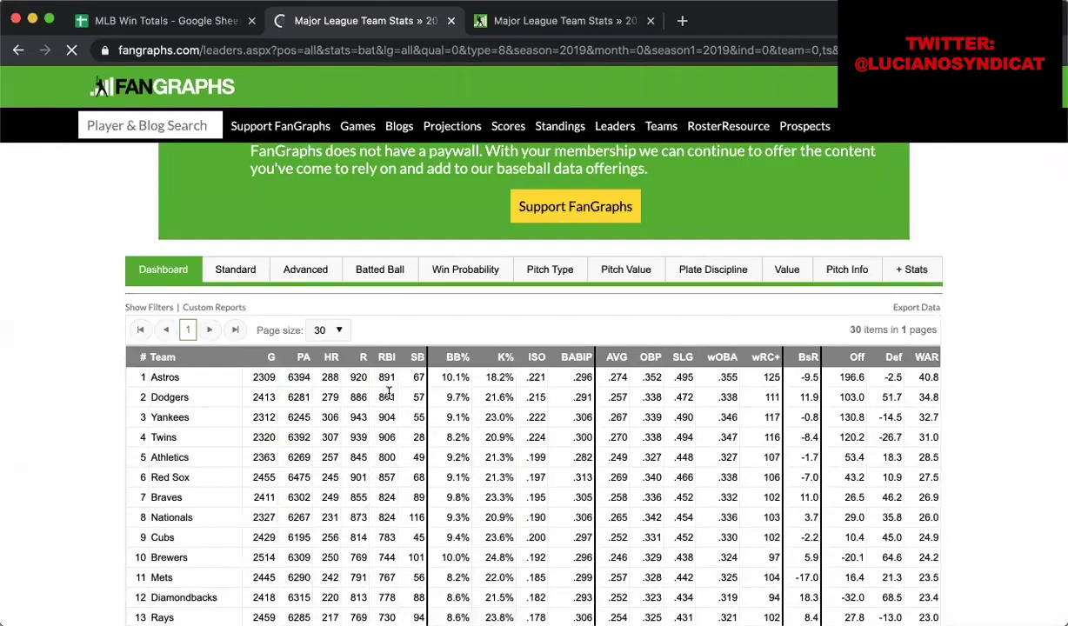
{"action": "scroll", "coordinate": [389, 396], "scroll_direction": "up", "scroll_amount": 7}
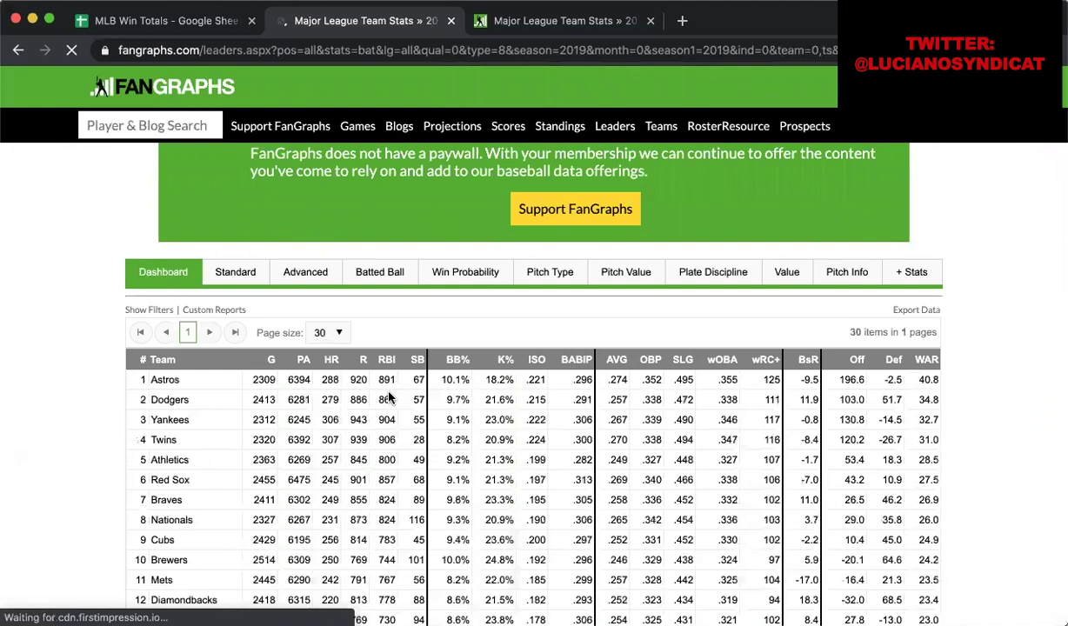
{"action": "scroll", "coordinate": [389, 396], "scroll_direction": "up", "scroll_amount": 5}
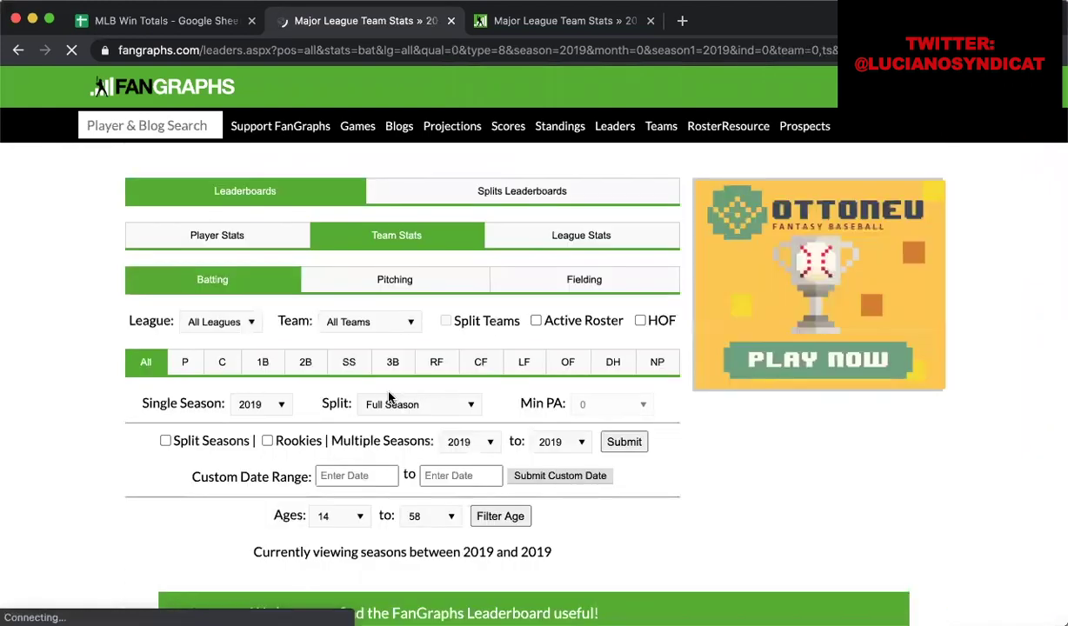
{"action": "scroll", "coordinate": [389, 396], "scroll_direction": "down", "scroll_amount": 11}
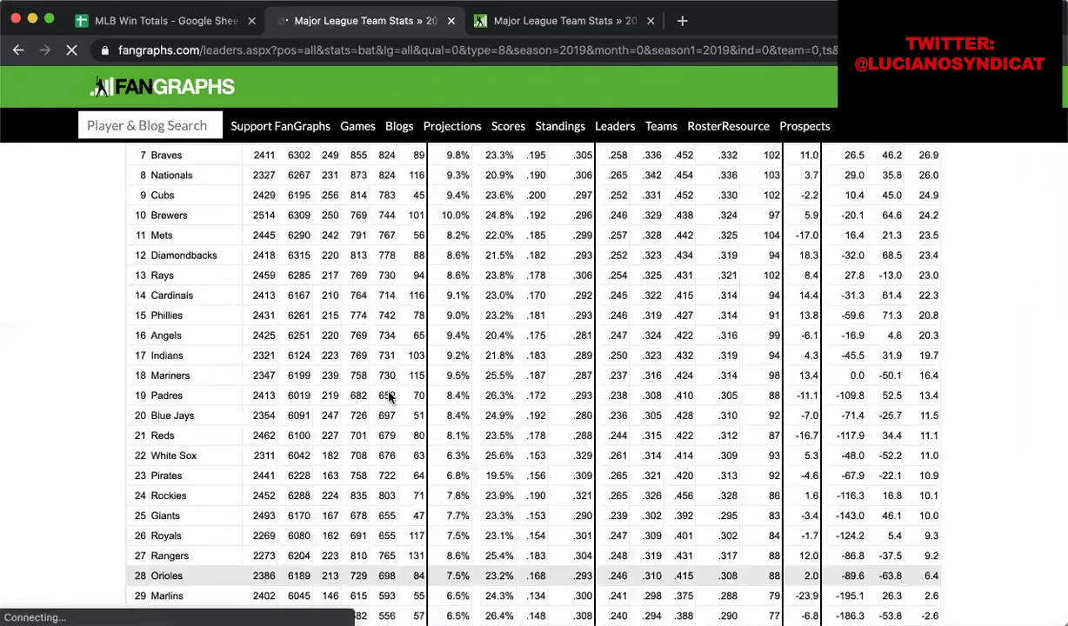
{"action": "scroll", "coordinate": [389, 396], "scroll_direction": "up", "scroll_amount": 2}
{"action": "scroll", "coordinate": [389, 396], "scroll_direction": "up", "scroll_amount": 2}
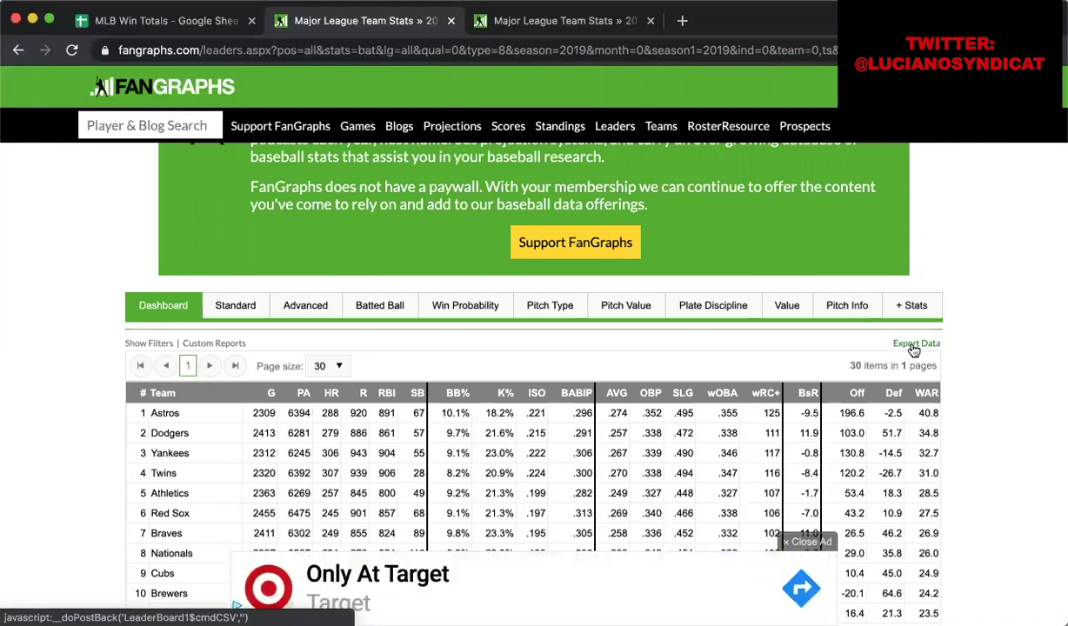
{"action": "left_click", "coordinate": [912, 348]}
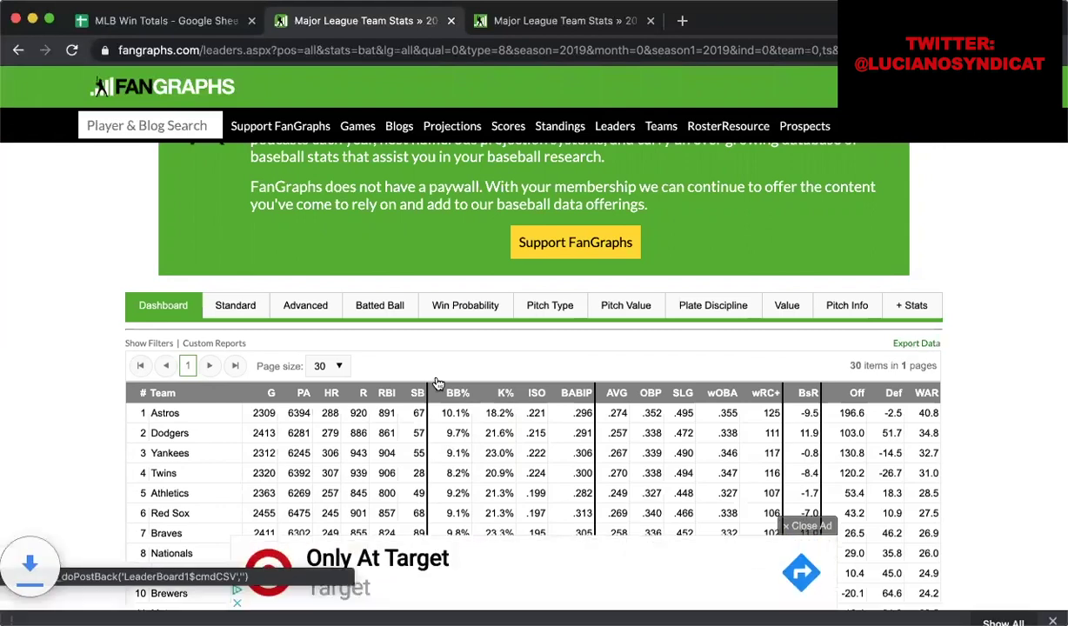
- Return to the MLB Win Totals spreadsheet and upload the downloaded FanGraphs Leaderboard (1).csv to open it as a spreadsheet
{"action": "left_click", "coordinate": [205, 22]}
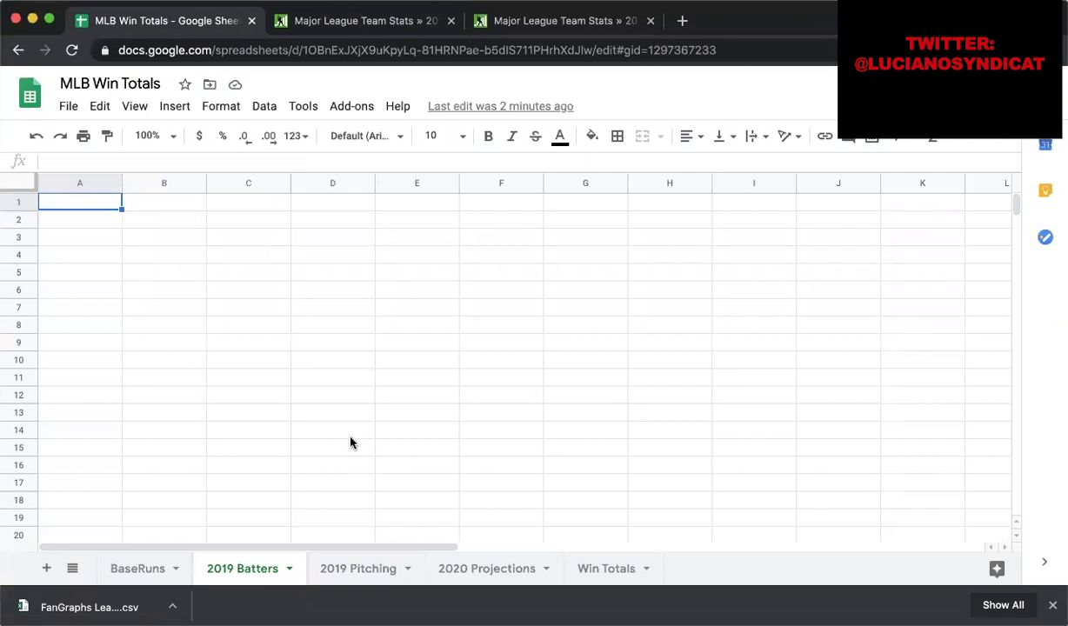
{"action": "left_click", "coordinate": [233, 360]}
{"action": "left_click", "coordinate": [74, 206]}
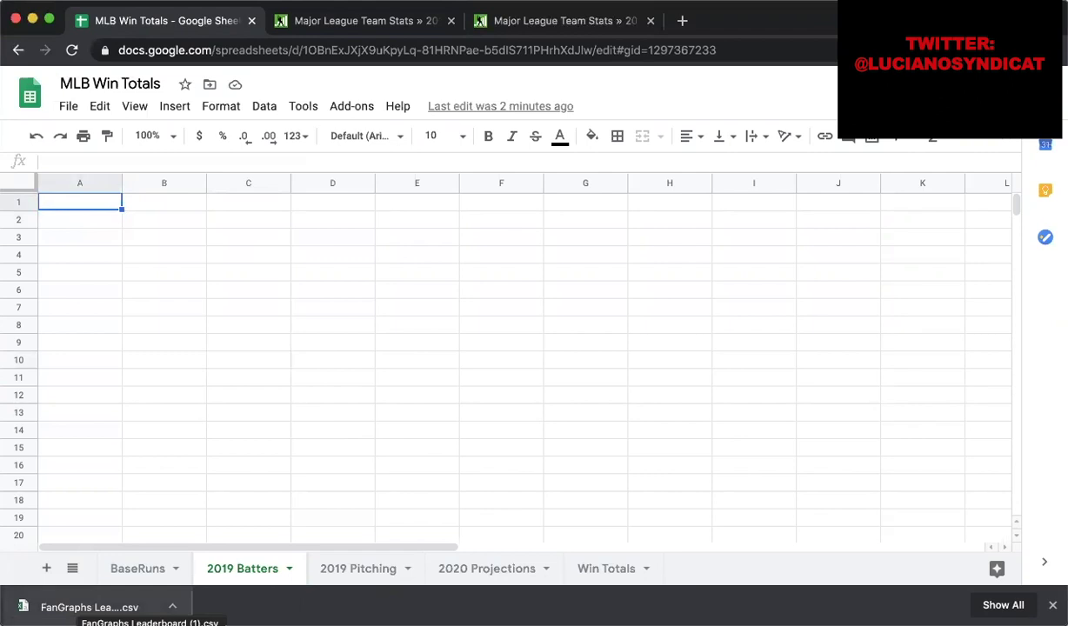
{"action": "left_click", "coordinate": [68, 108]}
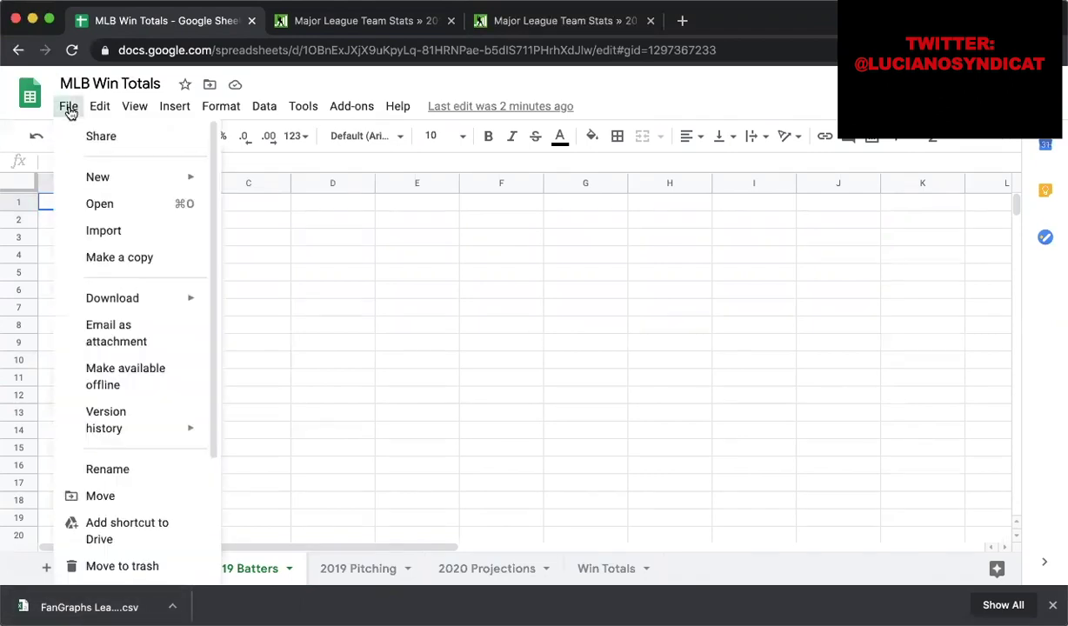
{"action": "left_click", "coordinate": [100, 207]}
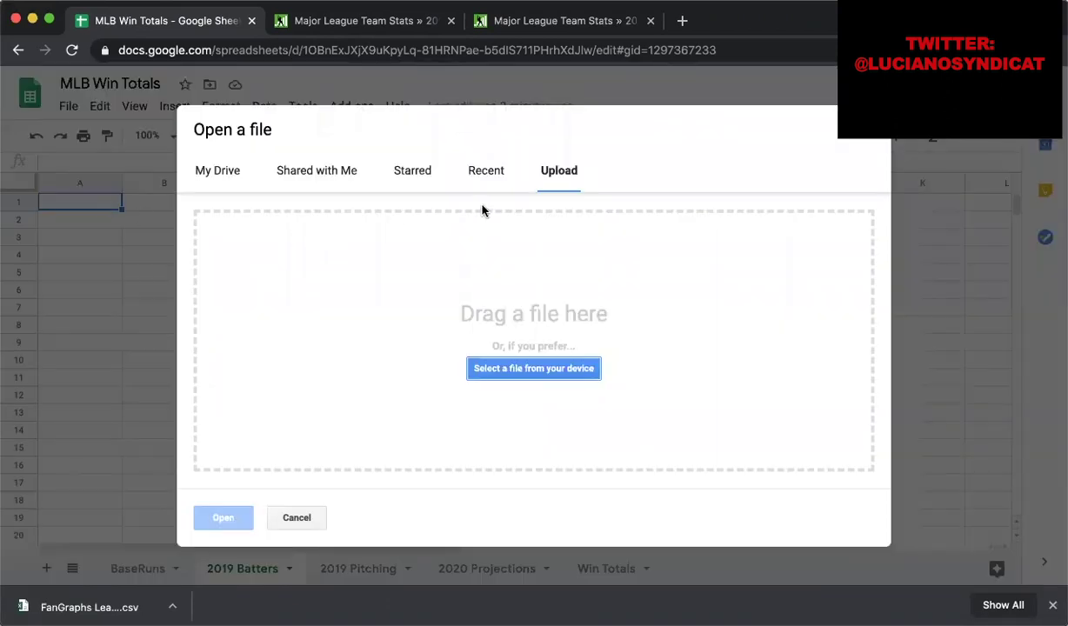
{"action": "left_click_drag", "start_coordinate": [30, 605], "coordinate": [491, 360]}
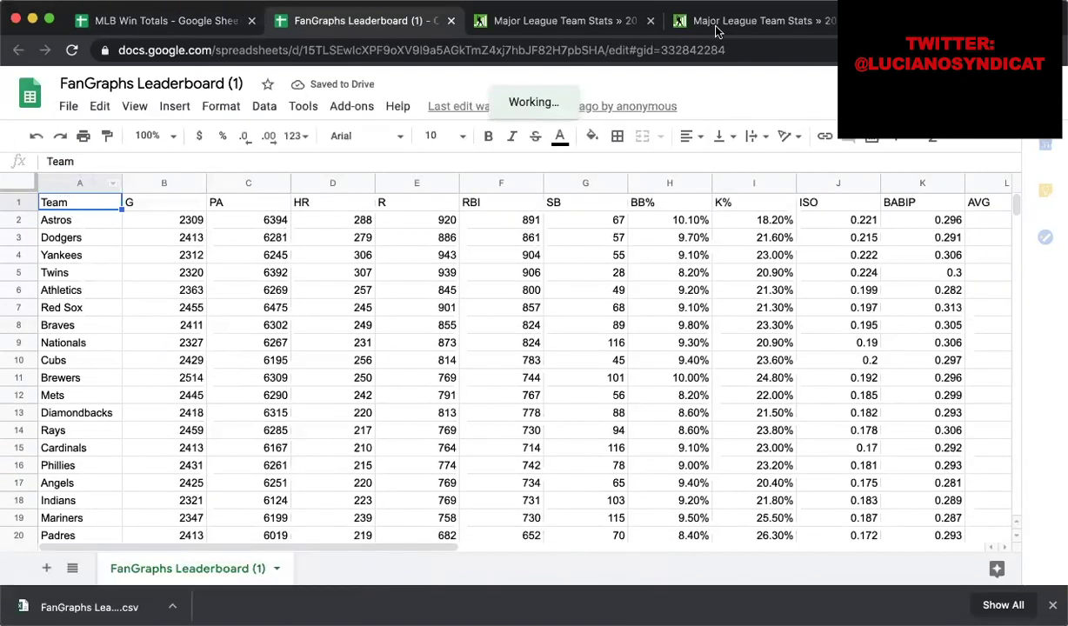
- Copy the entire FanGraphs Leaderboard (1) table and paste it at A1 of the 2019 Batters sheet in MLB Win Totals
{"action": "key", "text": "super+a"}
{"action": "key", "text": "ctrl+c"}
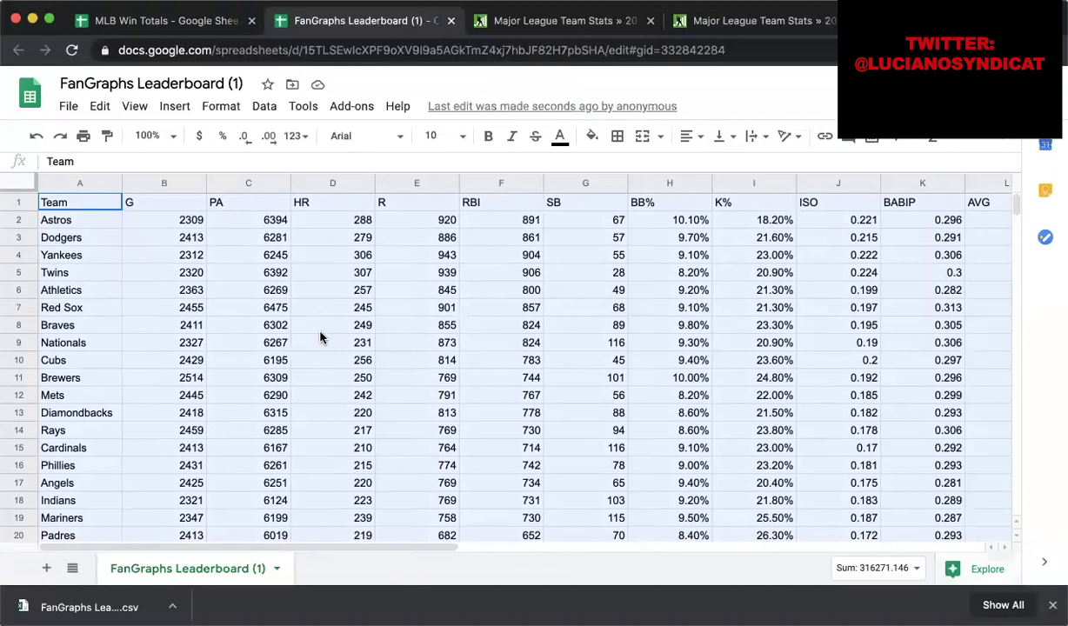
{"action": "left_click", "coordinate": [274, 412]}
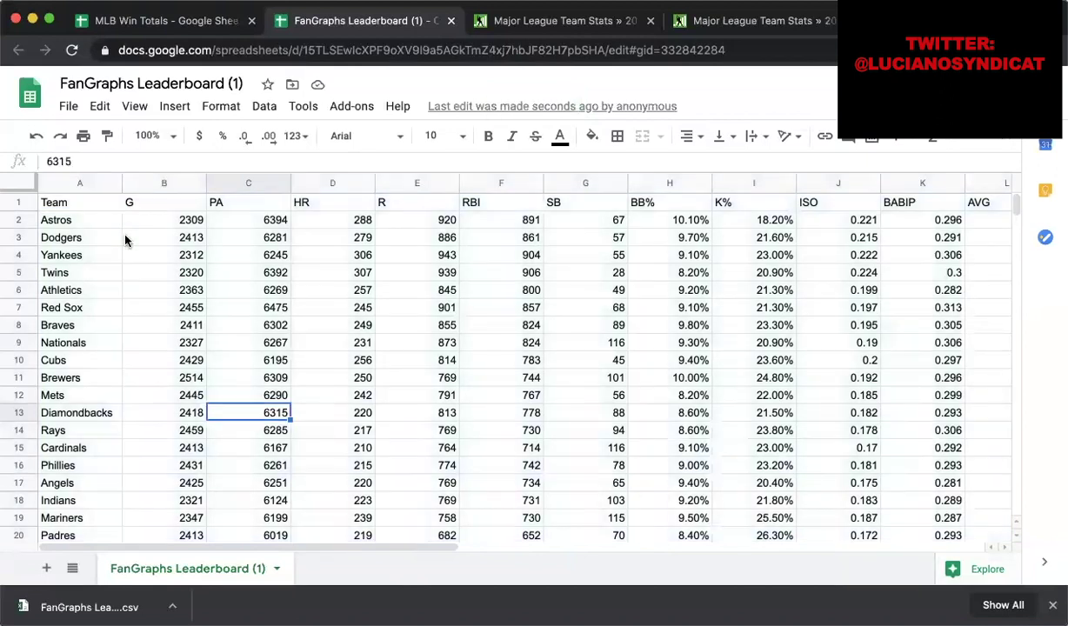
{"action": "left_click", "coordinate": [124, 238]}
{"action": "key", "text": "ctrl+a"}
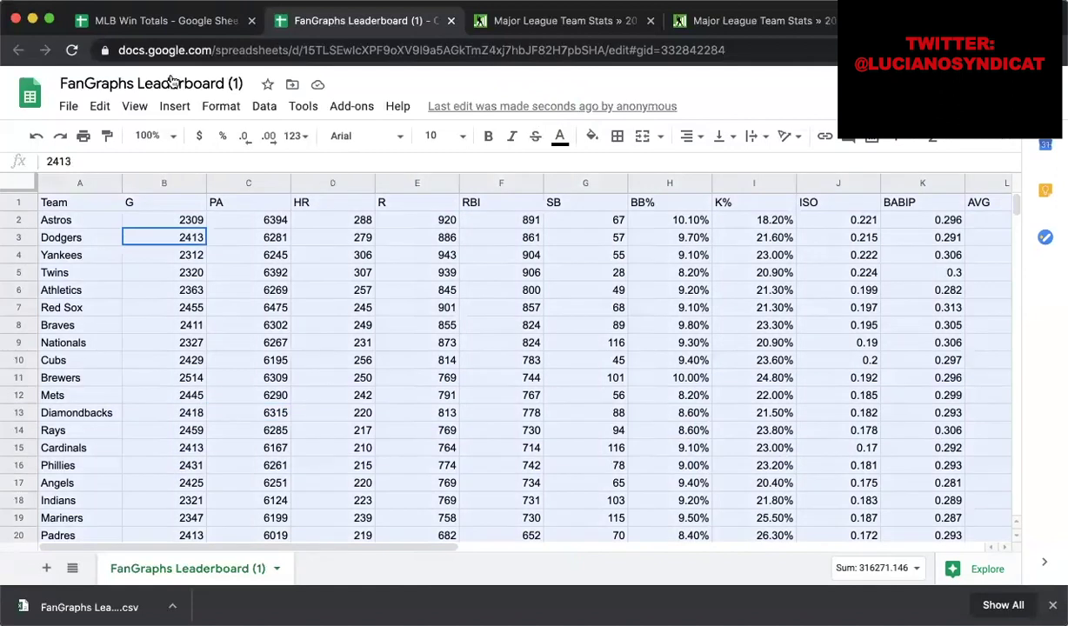
{"action": "left_click", "coordinate": [190, 24]}
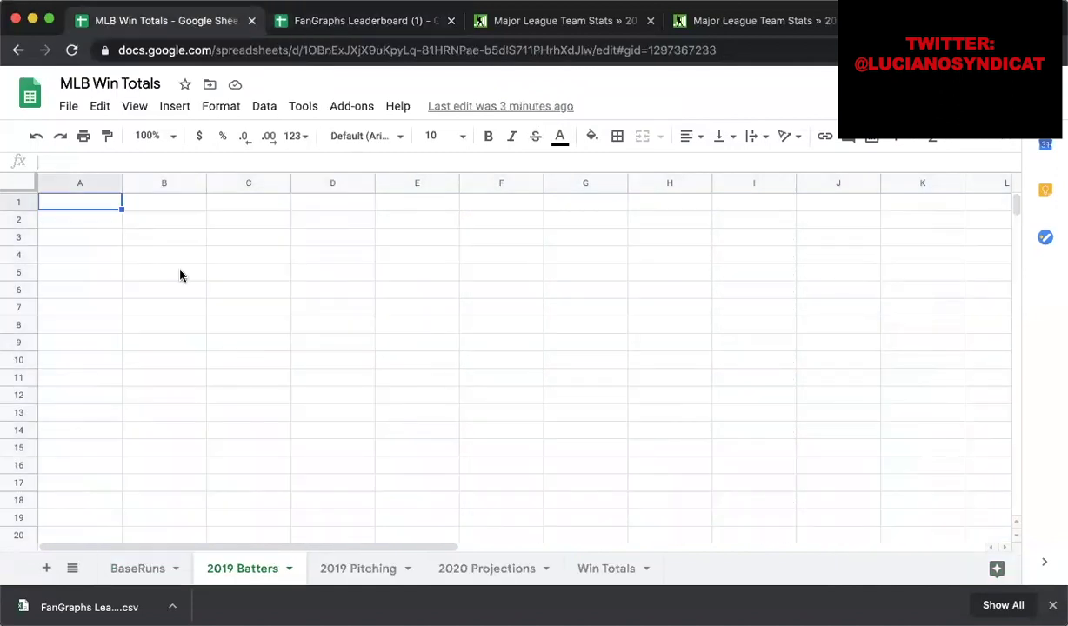
{"action": "key", "text": "ctrl+v"}
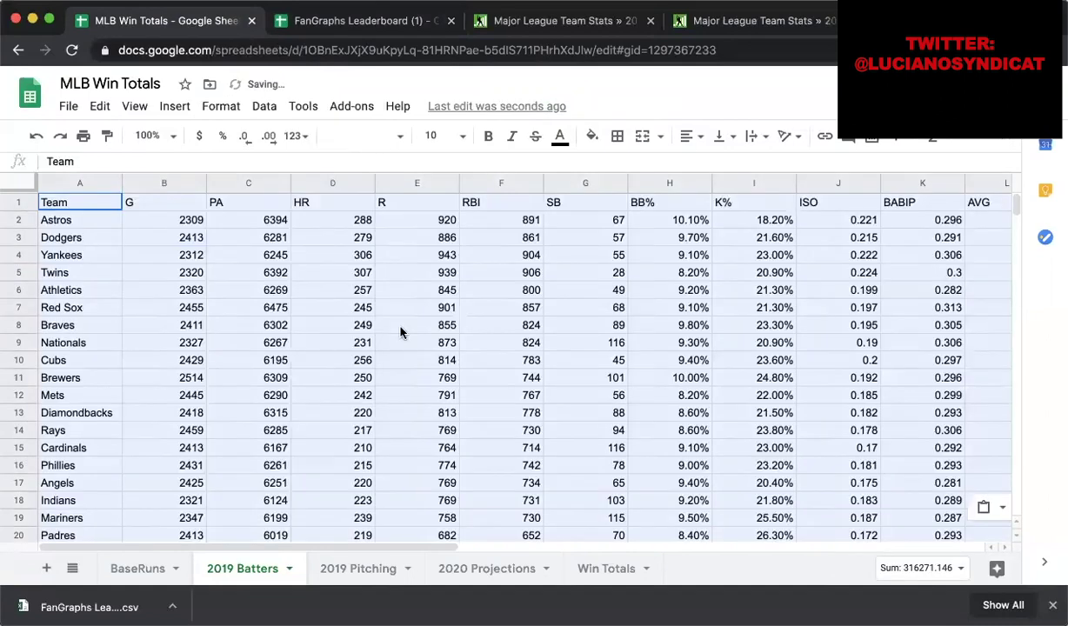
- Delete columns B through S, from G to Def, from the 2019 Batters sheet, keeping only Team and WAR
{"action": "left_click", "coordinate": [159, 183]}
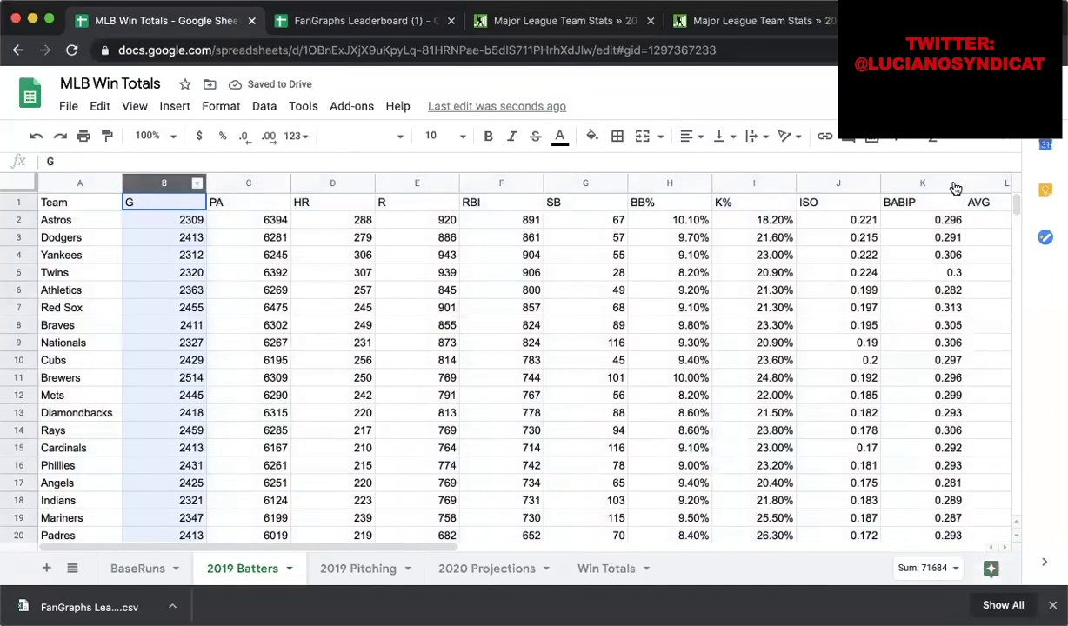
{"action": "left_click", "coordinate": [954, 184], "text": "shift"}
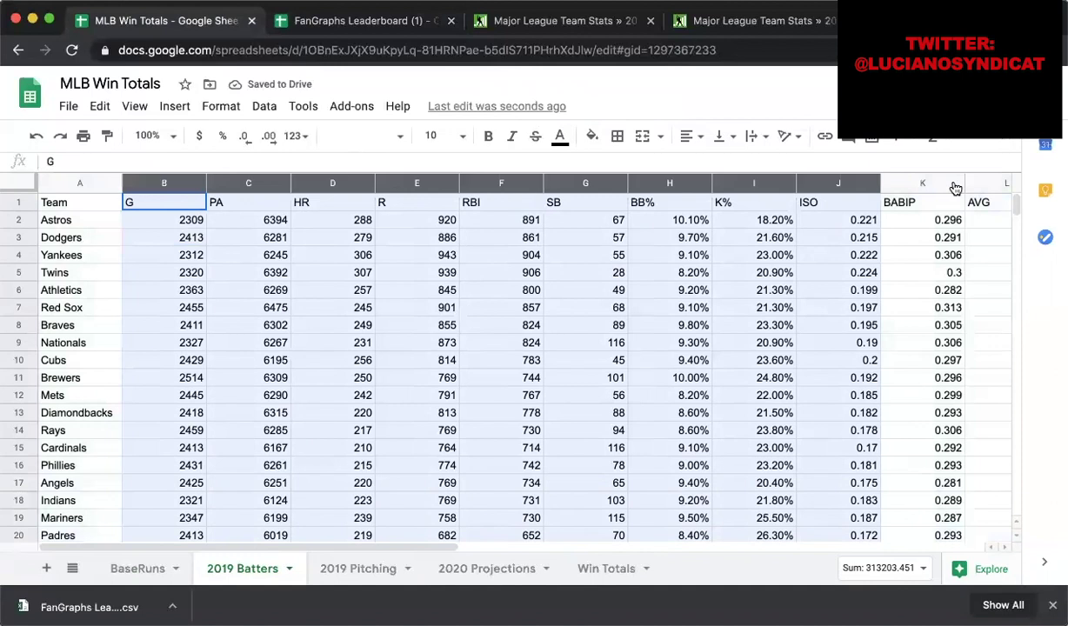
{"action": "scroll", "coordinate": [722, 234], "scroll_direction": "right", "scroll_amount": 10}
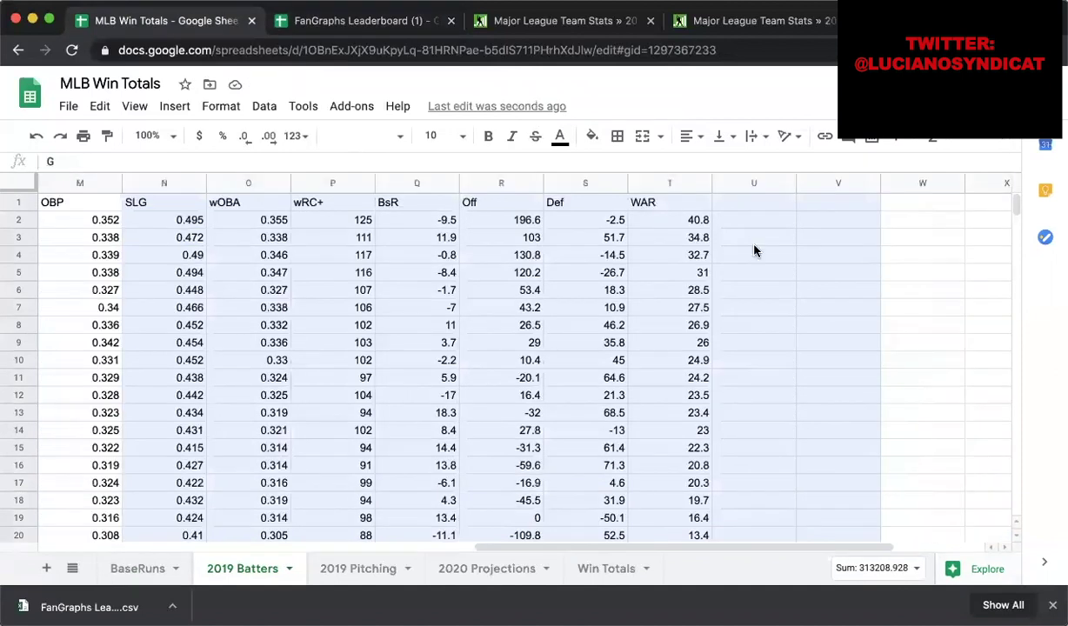
{"action": "scroll", "coordinate": [522, 250], "scroll_direction": "right", "scroll_amount": 1}
{"action": "left_click", "coordinate": [522, 250], "text": "shift"}
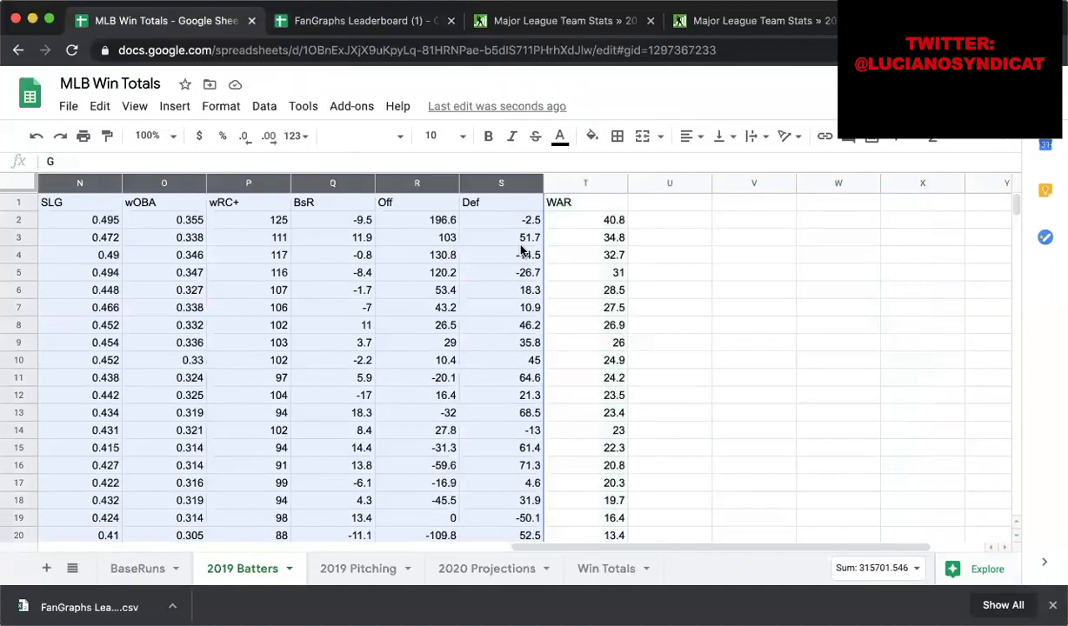
{"action": "right_click", "coordinate": [522, 250]}
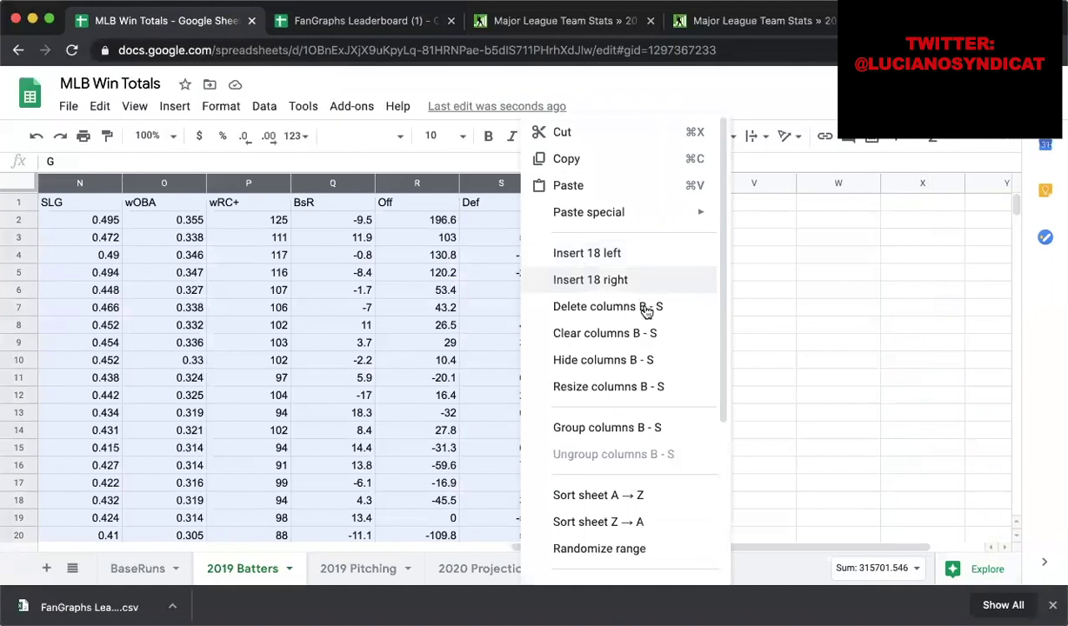
{"action": "key", "text": "Return"}
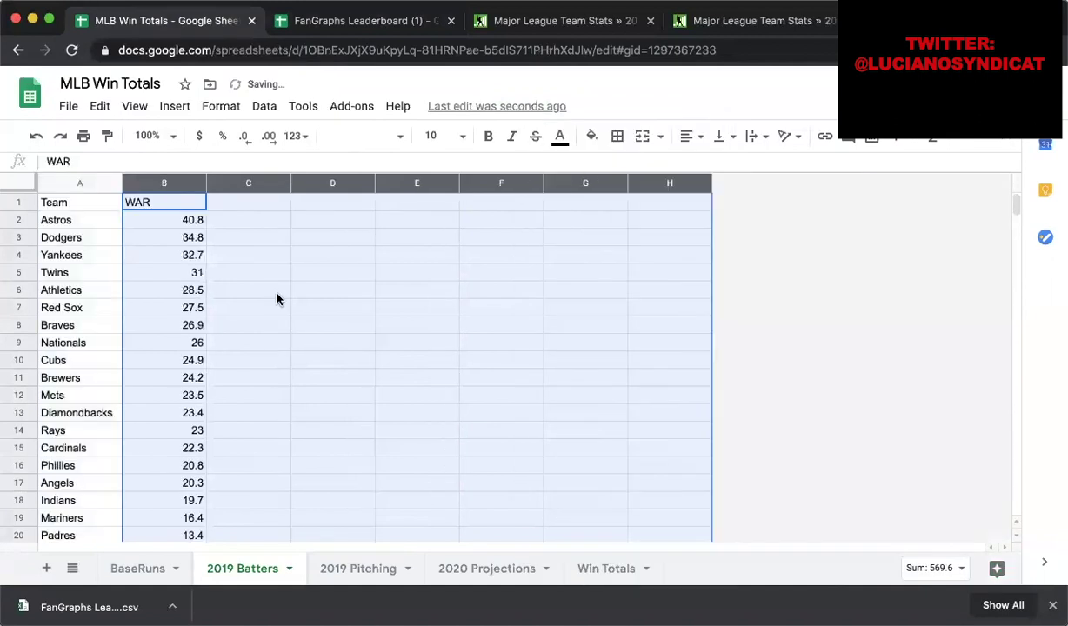
{"action": "left_click", "coordinate": [279, 298]}
{"action": "left_click", "coordinate": [179, 320]}
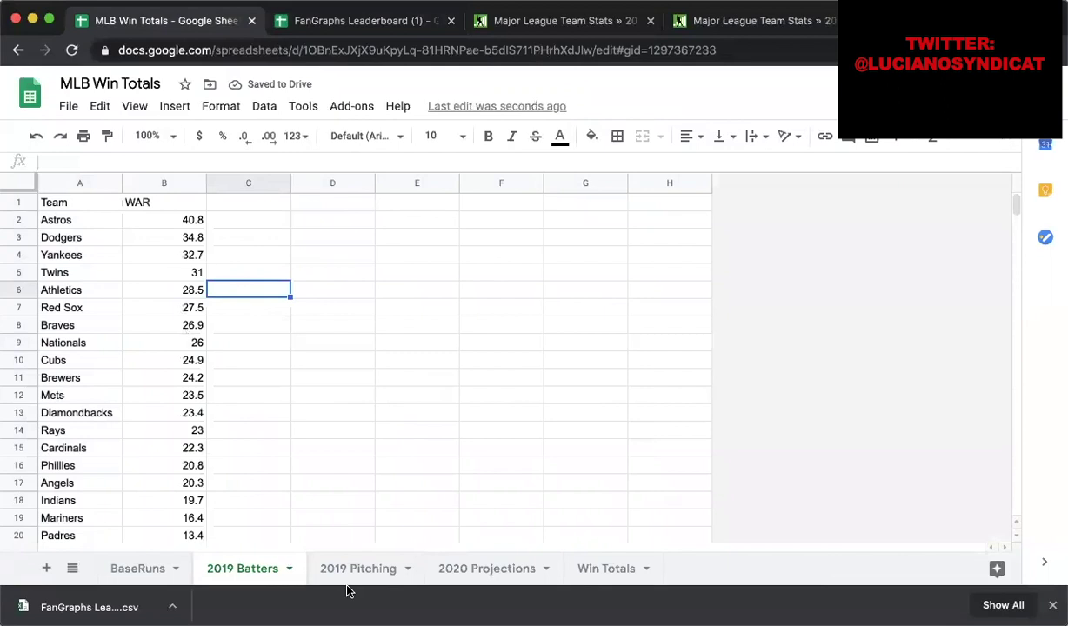
{"action": "left_click", "coordinate": [186, 235]}
{"action": "left_click", "coordinate": [178, 224]}
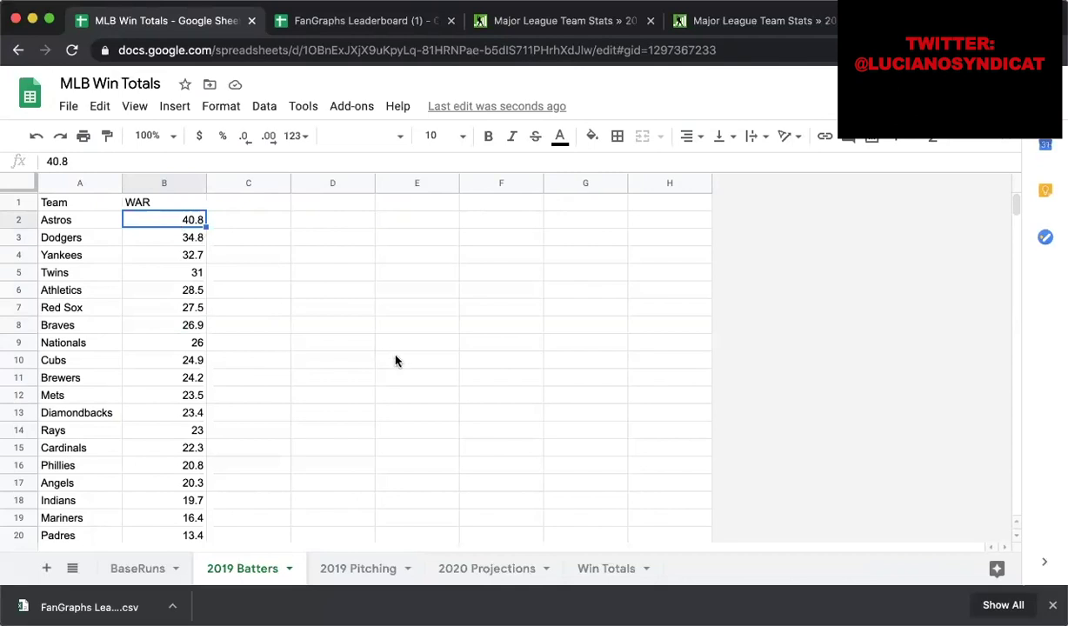
{"action": "left_click", "coordinate": [231, 225]}
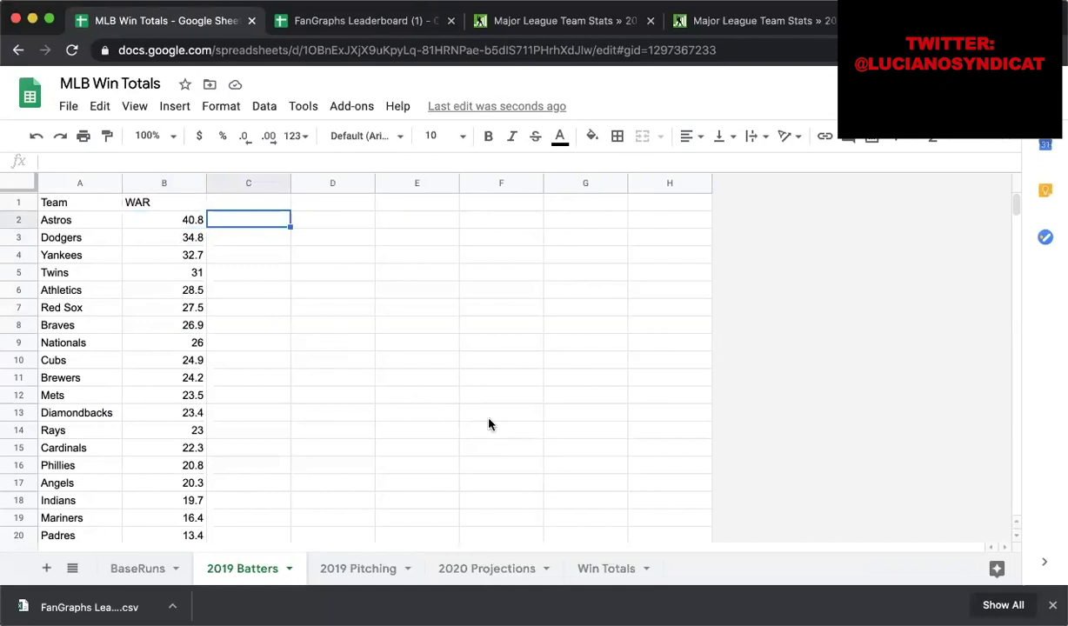
{"action": "left_click", "coordinate": [182, 223]}
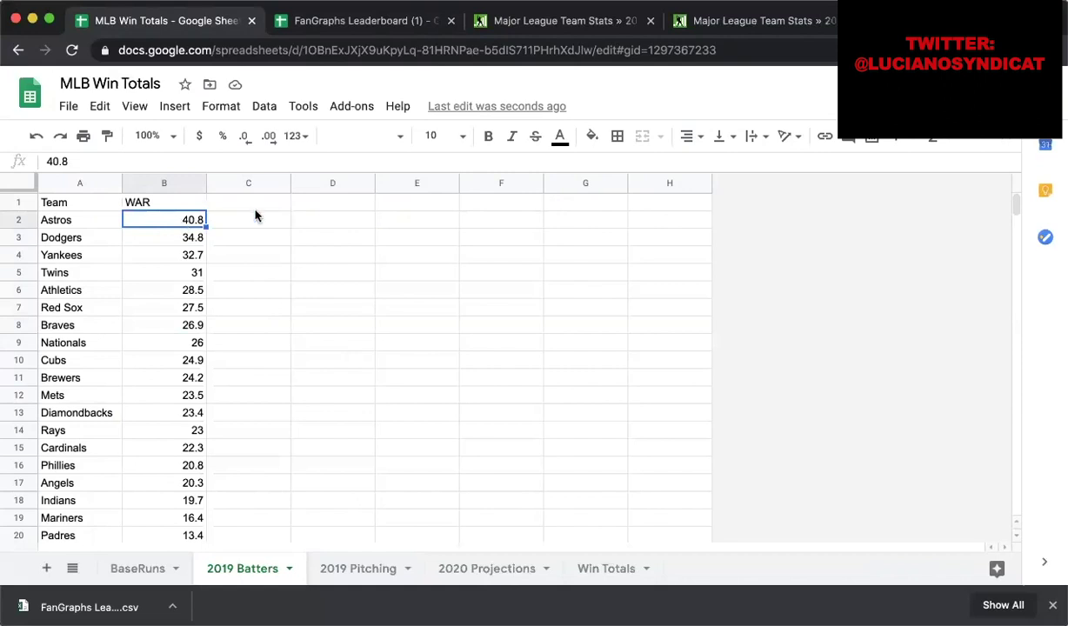
{"action": "left_click", "coordinate": [254, 218]}
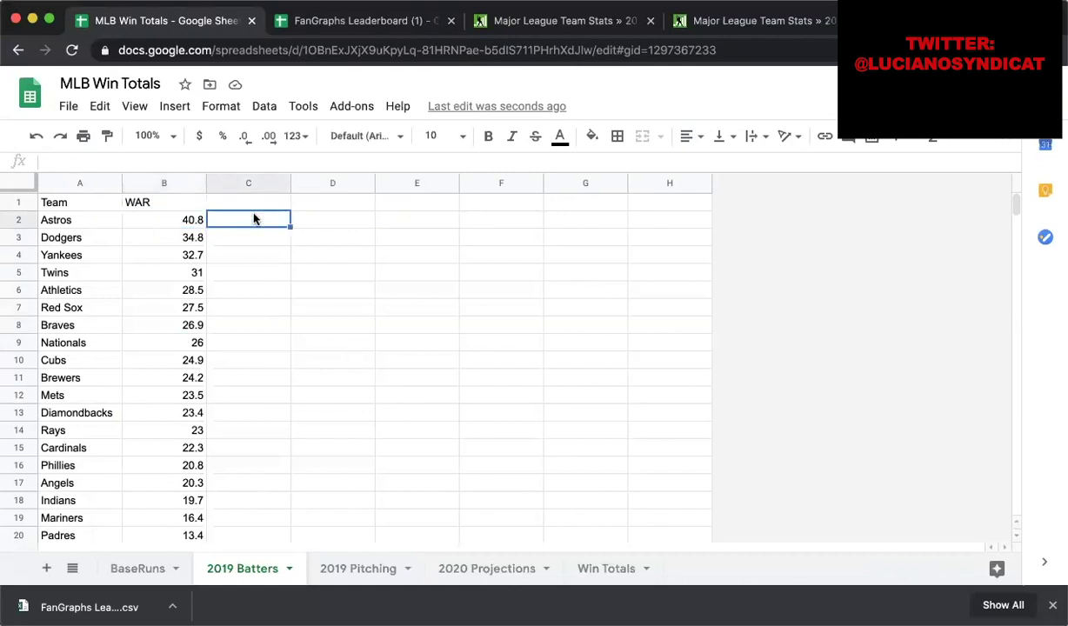
- Calculate the 60-game season share with =60/162 in D2 of the 2019 Batters sheet and move it to D1
{"action": "left_click", "coordinate": [335, 223]}
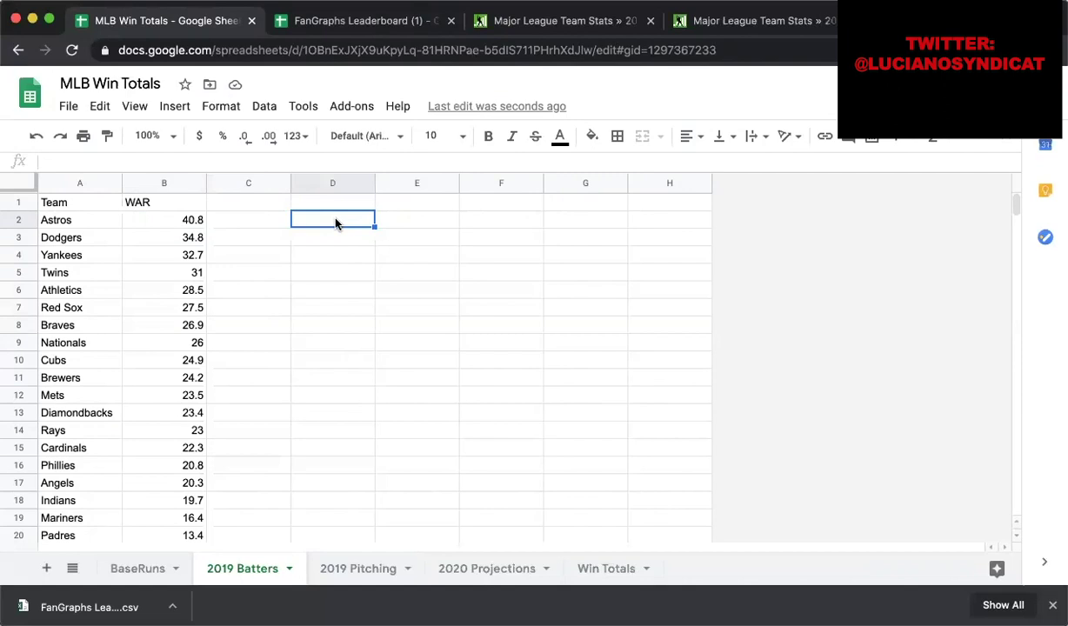
{"action": "type", "text": "="}
{"action": "key", "text": "BackSpace"}
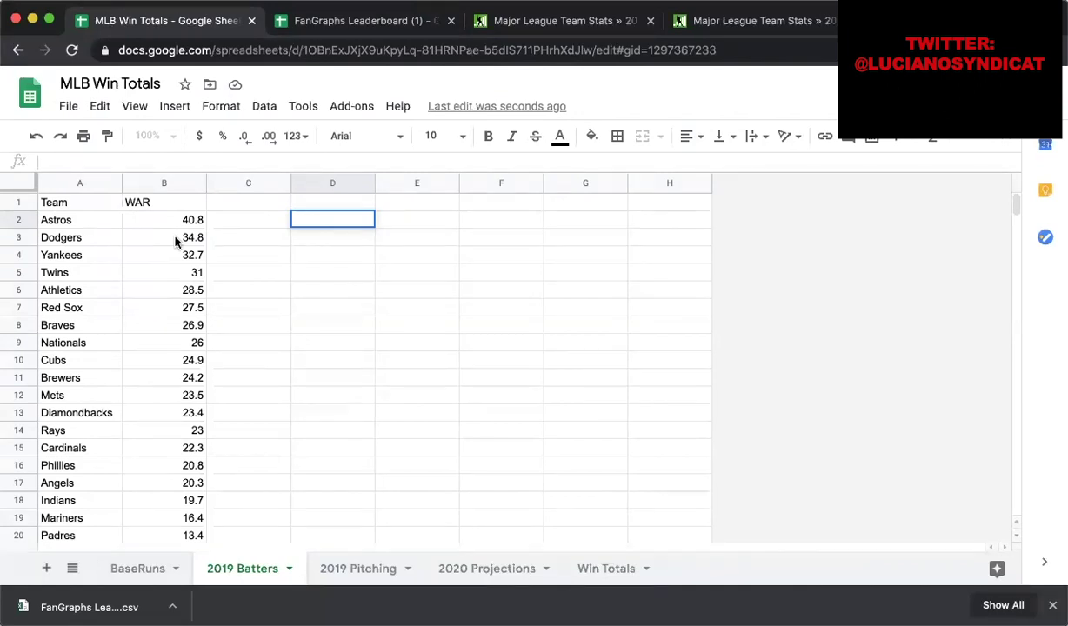
{"action": "type", "text": "=60"}
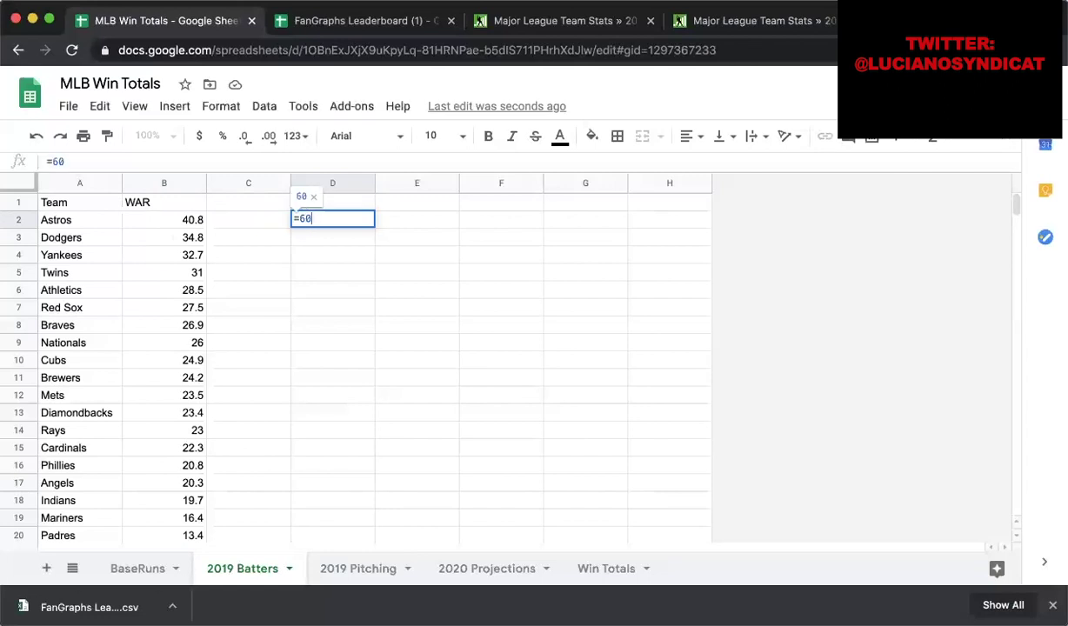
{"action": "type", "text": "/162"}
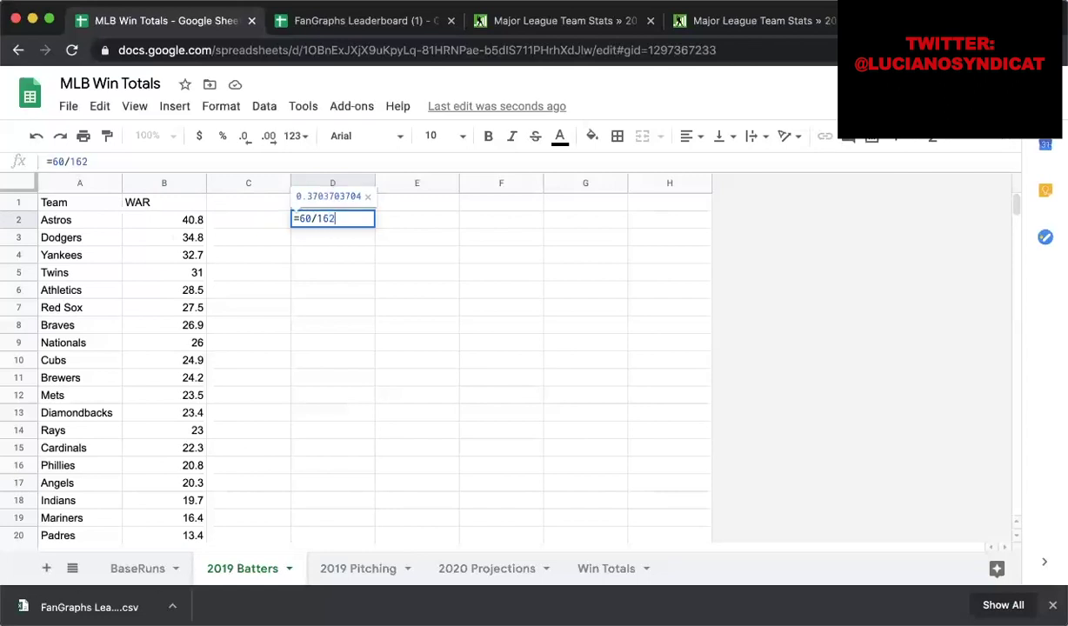
{"action": "key", "text": "Return"}
{"action": "left_click", "coordinate": [332, 220]}
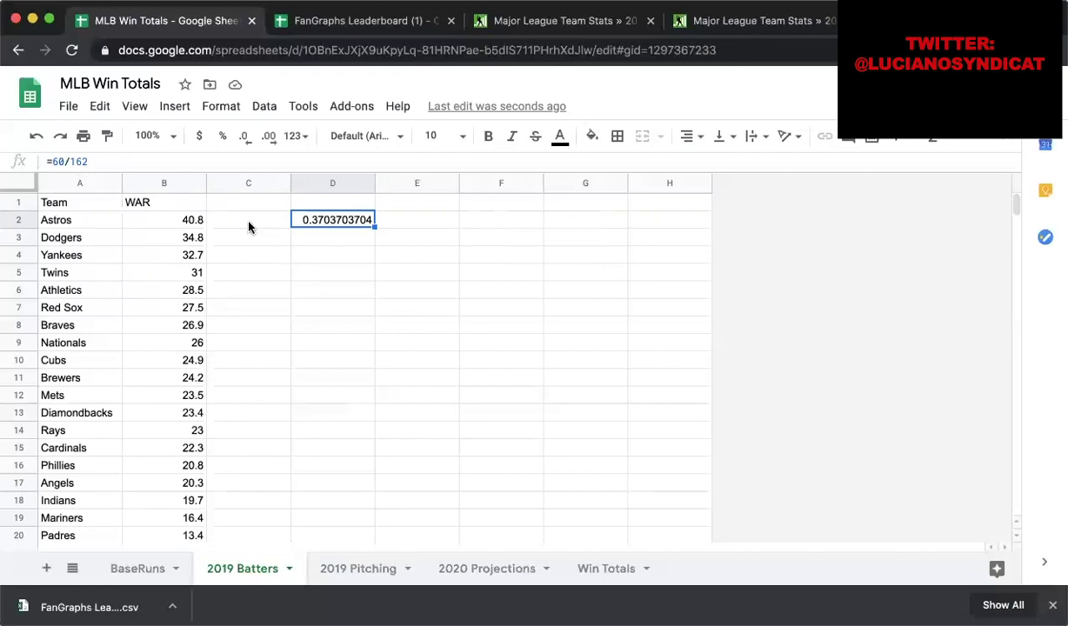
{"action": "key", "text": "ctrl+x"}
{"action": "left_click", "coordinate": [340, 202]}
{"action": "key", "text": "ctrl+v"}
- Enter the formula =B2*D1 in C2 to scale the Astros' batting WAR to a 60-game season
{"action": "left_click", "coordinate": [254, 226]}
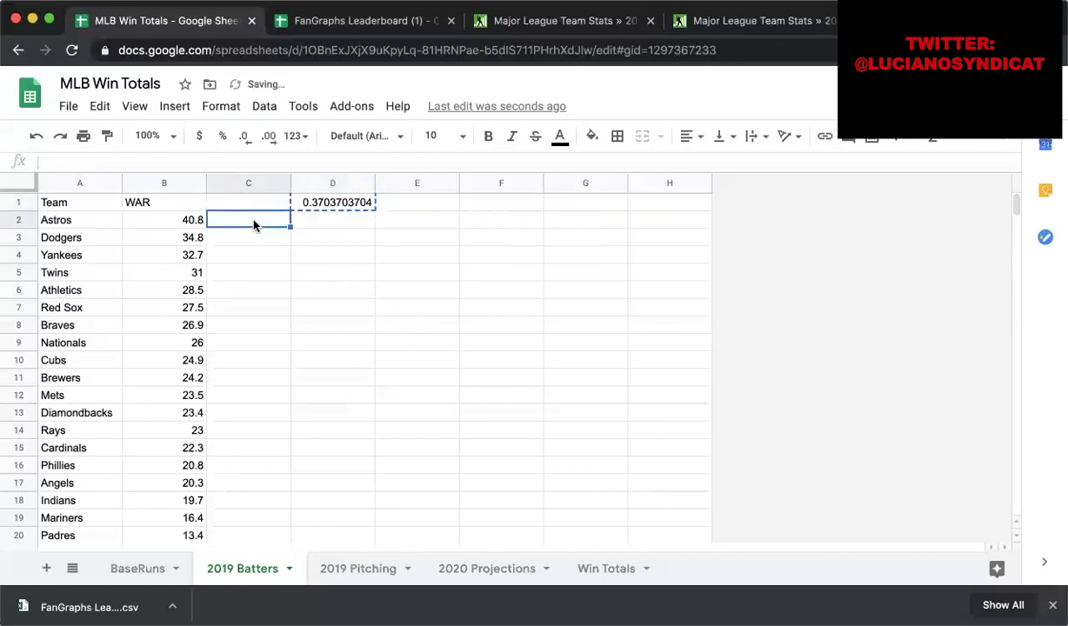
{"action": "type", "text": "="}
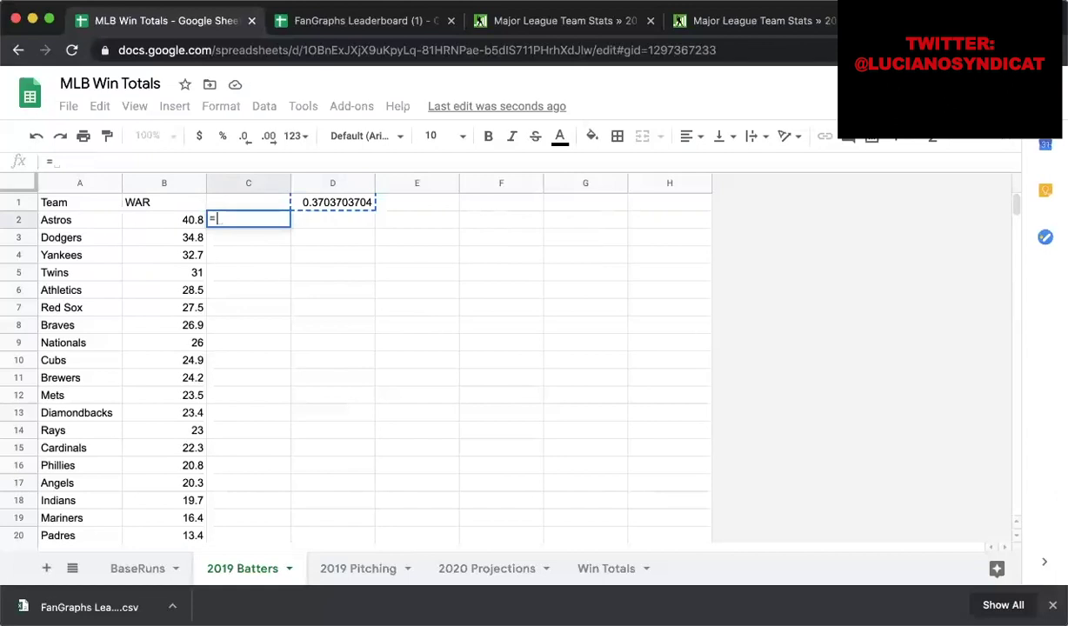
{"action": "left_click", "coordinate": [183, 224]}
{"action": "type", "text": "*"}
{"action": "left_click", "coordinate": [355, 208]}
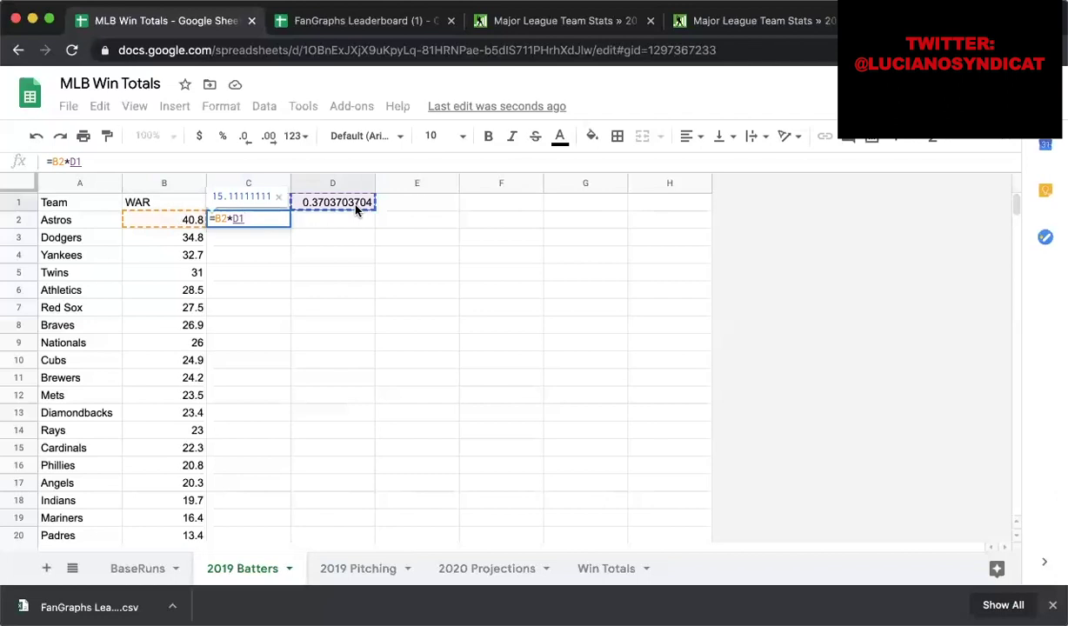
{"action": "key", "text": "Return"}
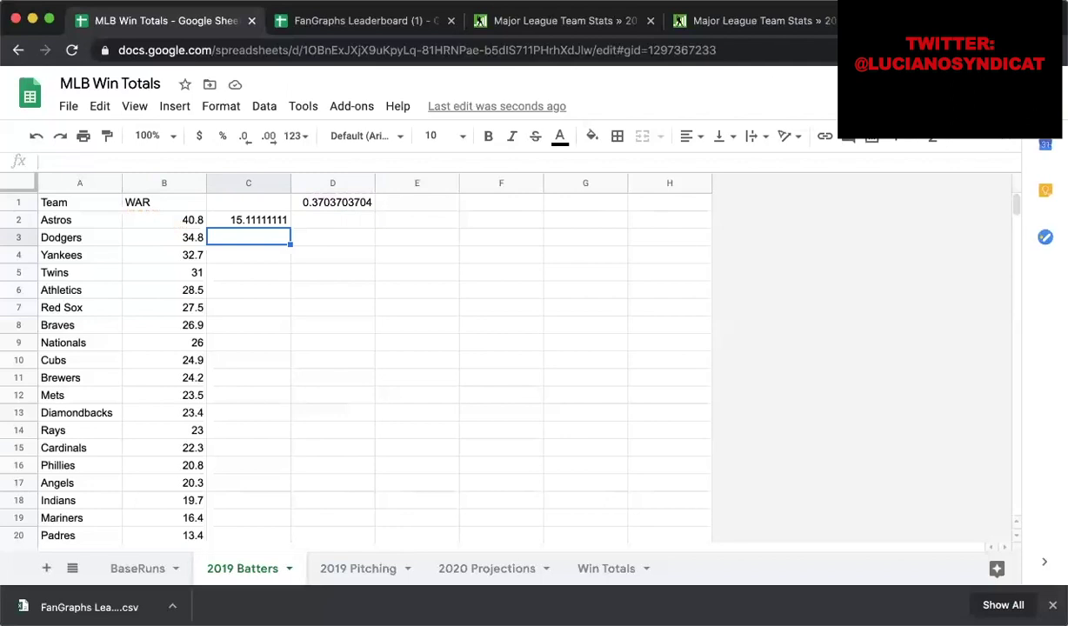
{"action": "left_click", "coordinate": [249, 220]}
{"action": "key", "text": "Down"}
{"action": "key", "text": "Right"}
{"action": "key", "text": "Up"}
{"action": "key", "text": "Up"}
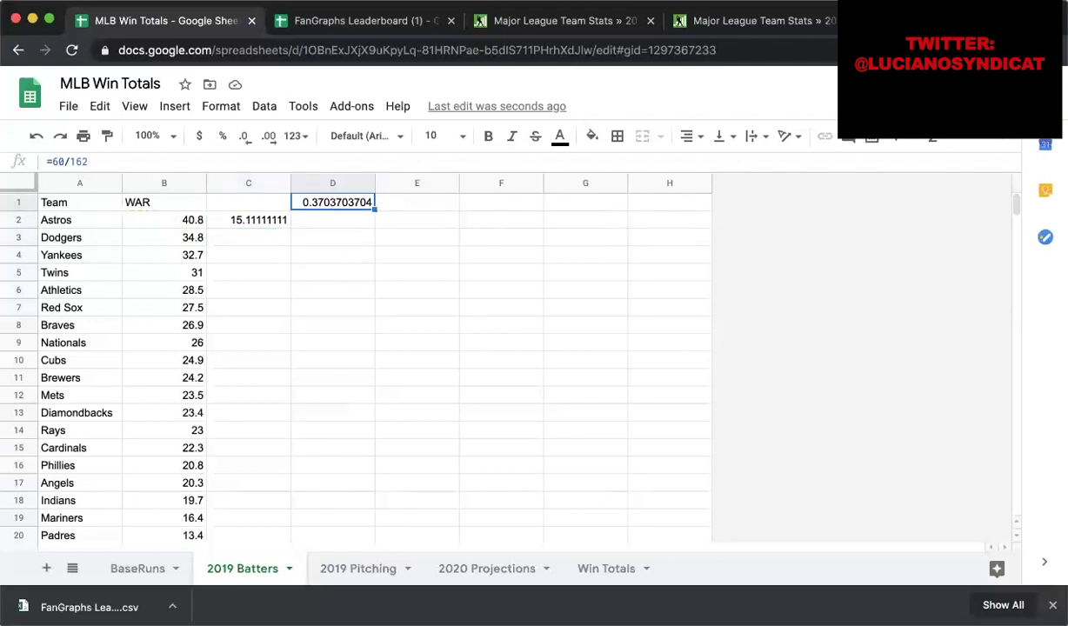
{"action": "key", "text": "Down"}
{"action": "key", "text": "Left"}
{"action": "key", "text": "Left"}
{"action": "key", "text": "Left"}
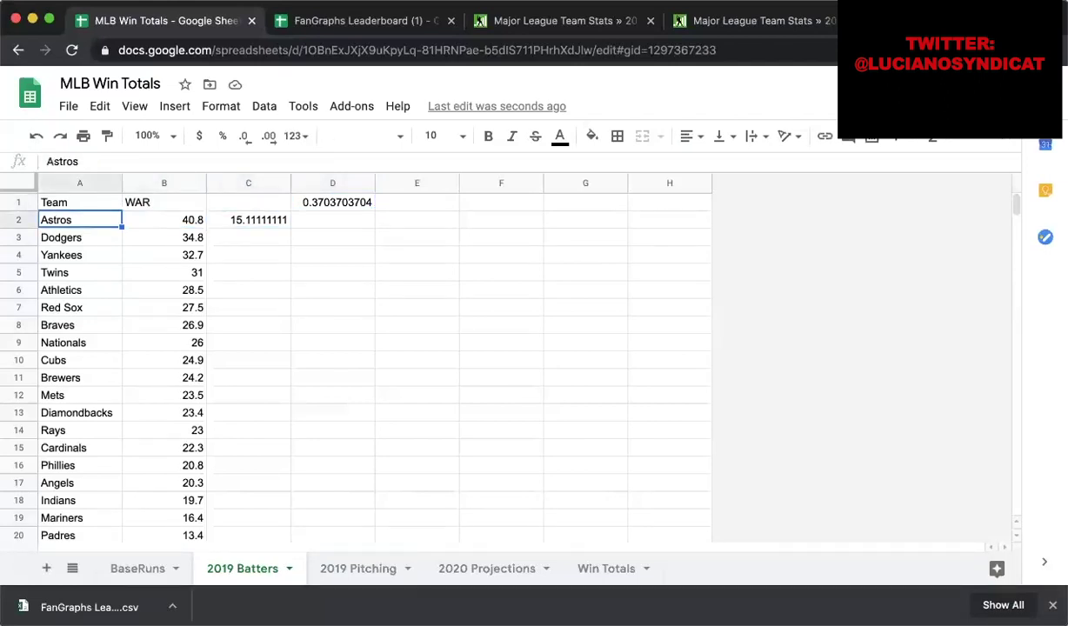
{"action": "key", "text": "Right"}
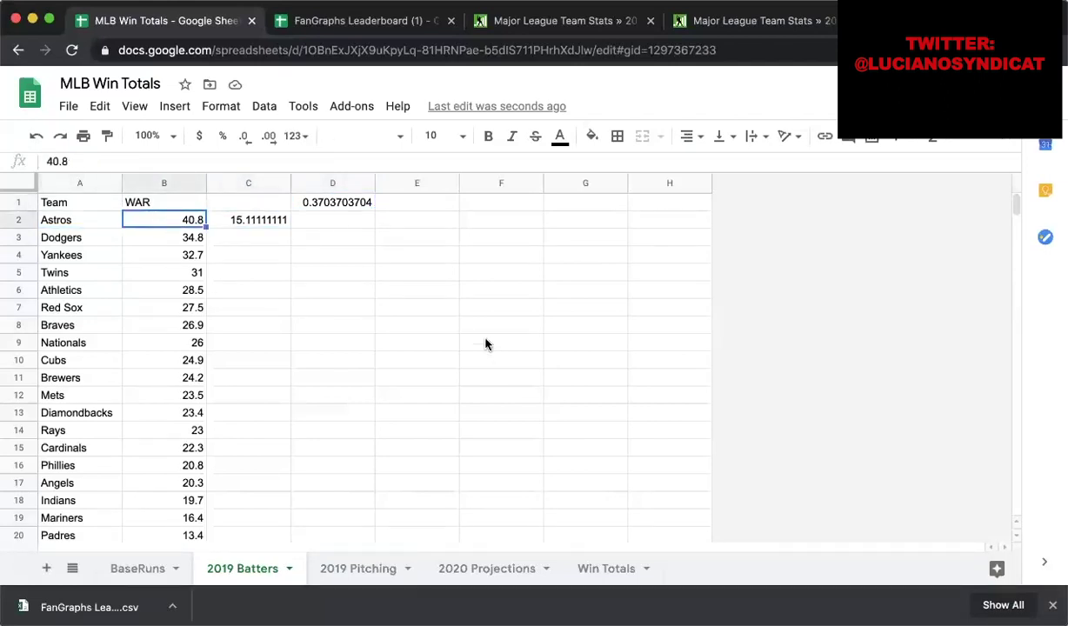
- Replace the D1 reference in the C2 formula with the constant 0.37037, making it =B2*0.37037
{"action": "left_click", "coordinate": [268, 222]}
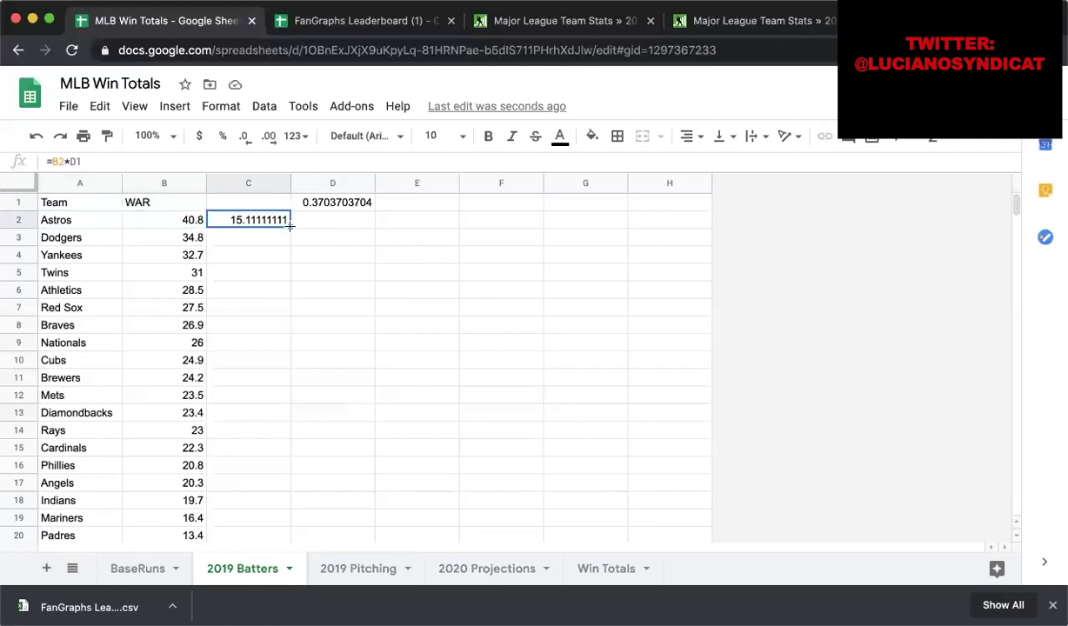
{"action": "left_click_drag", "start_coordinate": [290, 226], "coordinate": [259, 220]}
{"action": "left_click", "coordinate": [102, 162]}
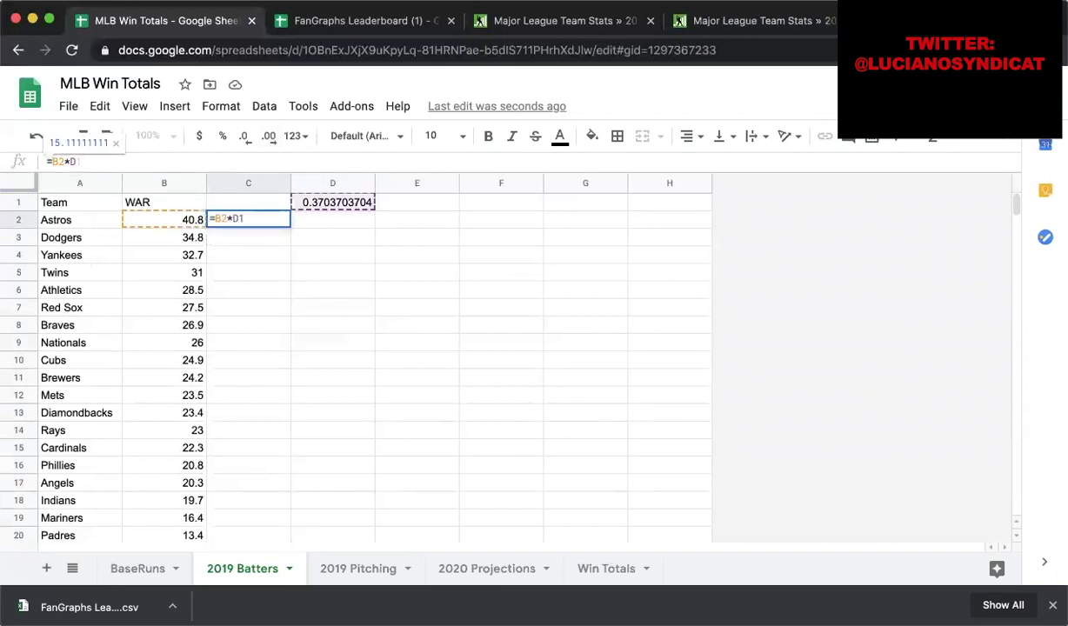
{"action": "key", "text": "BackSpace"}
{"action": "key", "text": "BackSpace"}
{"action": "type", "text": "0.37037"}
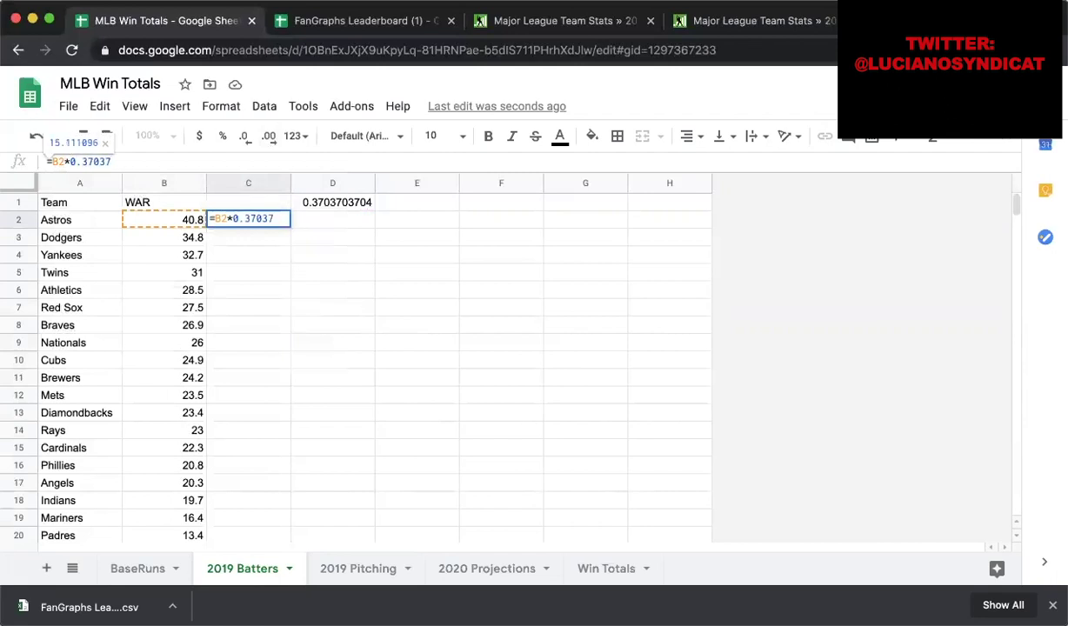
{"action": "key", "text": "Return"}
- Fill the C2 formula down column C through row 31 so every team has a scaled WAR
{"action": "left_click", "coordinate": [241, 214]}
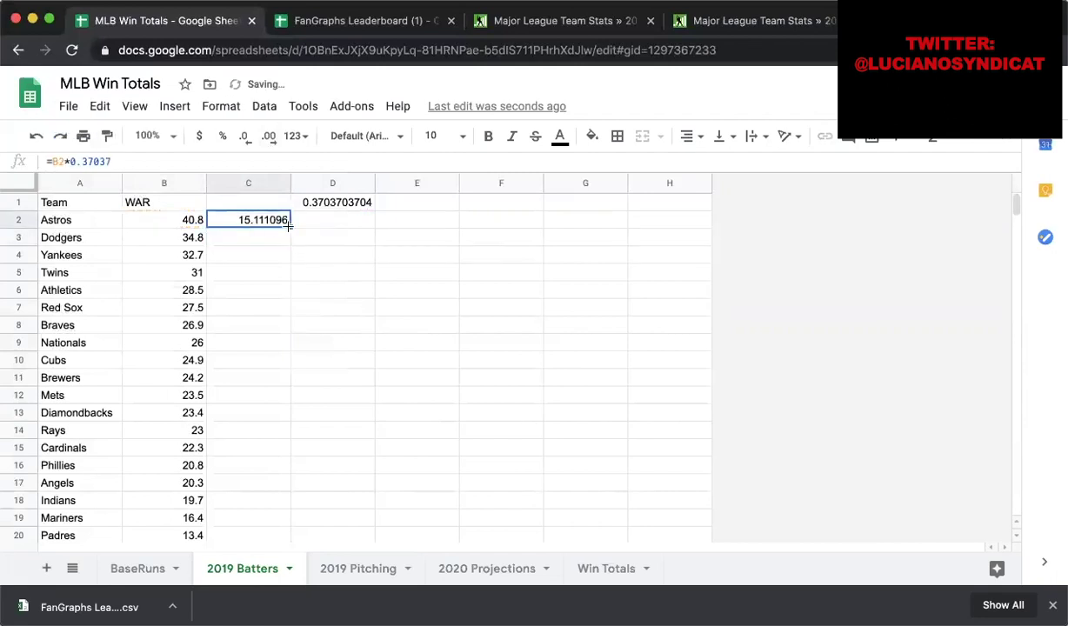
{"action": "left_click_drag", "start_coordinate": [111, 162], "coordinate": [70, 165]}
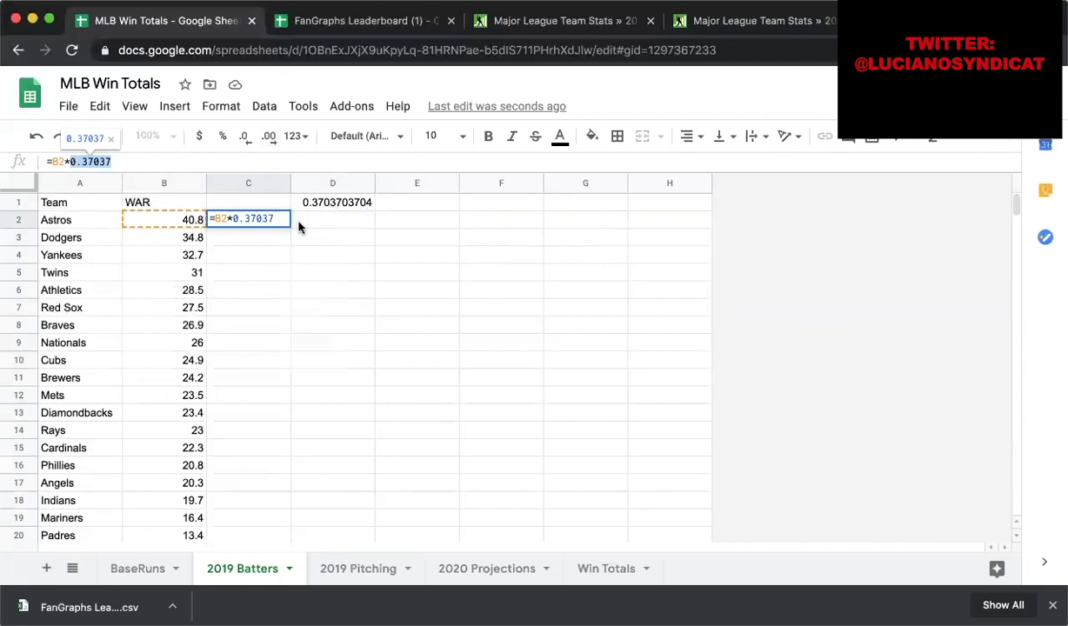
{"action": "key", "text": "Return"}
{"action": "left_click", "coordinate": [278, 222]}
{"action": "left_click_drag", "start_coordinate": [291, 226], "coordinate": [248, 484]}
{"action": "scroll", "coordinate": [248, 484], "scroll_direction": "up", "scroll_amount": 5}
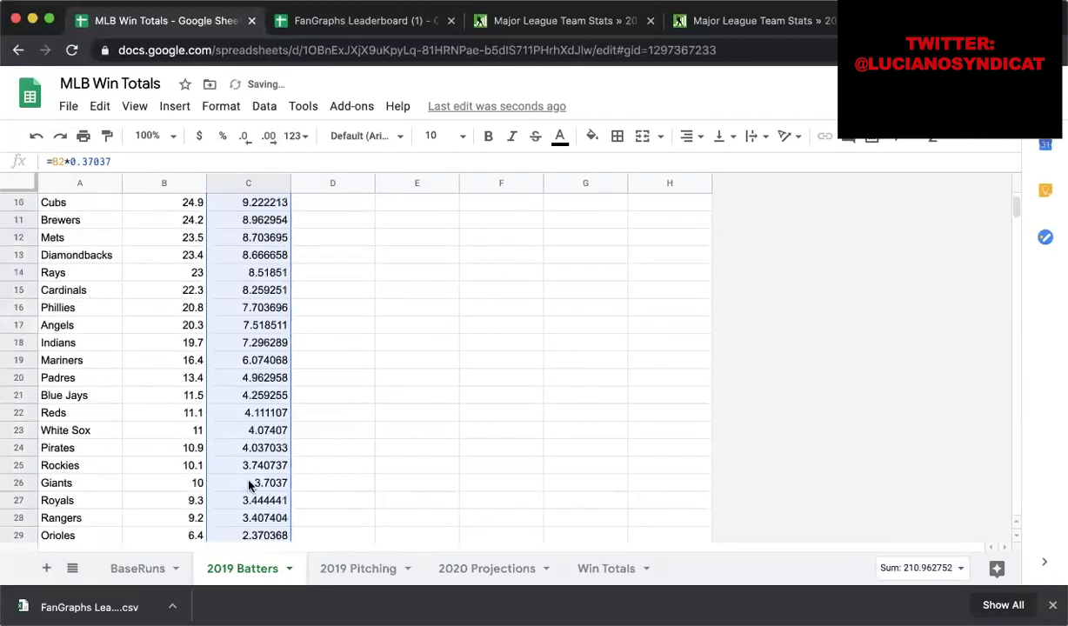
{"action": "scroll", "coordinate": [249, 485], "scroll_direction": "down", "scroll_amount": 5}
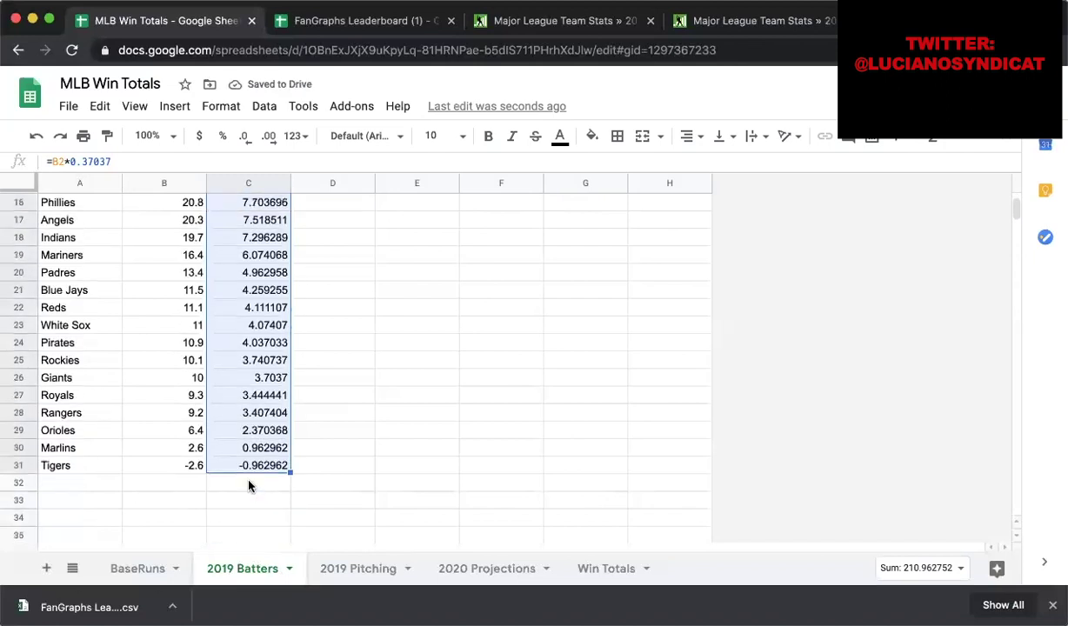
{"action": "scroll", "coordinate": [246, 360], "scroll_direction": "up", "scroll_amount": 5}
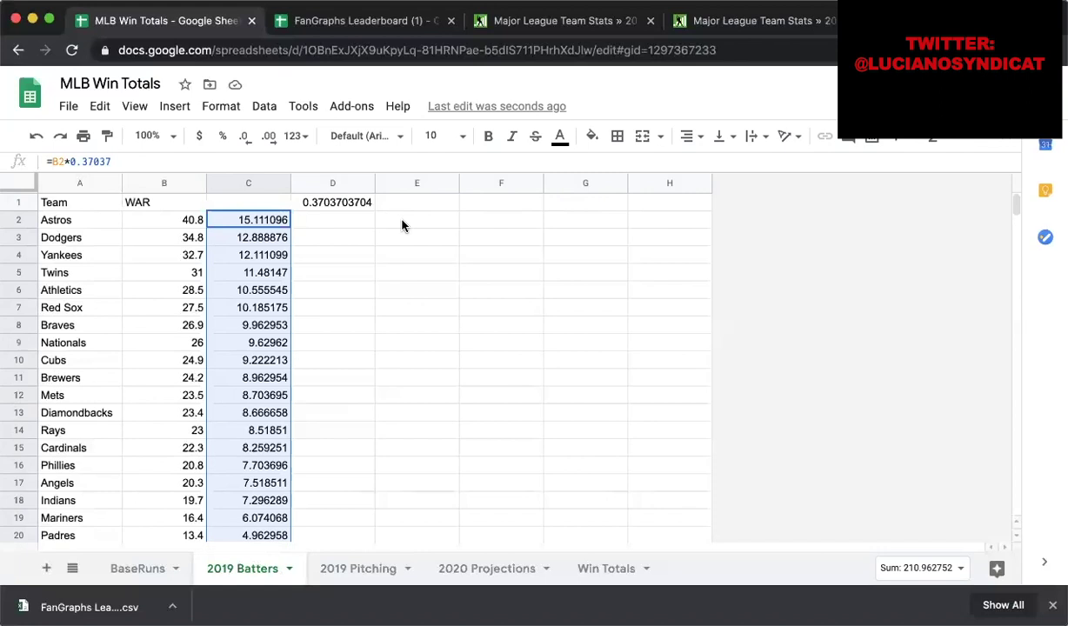
- Delete the =60/162 helper calculation from D1
{"action": "left_click", "coordinate": [367, 204]}
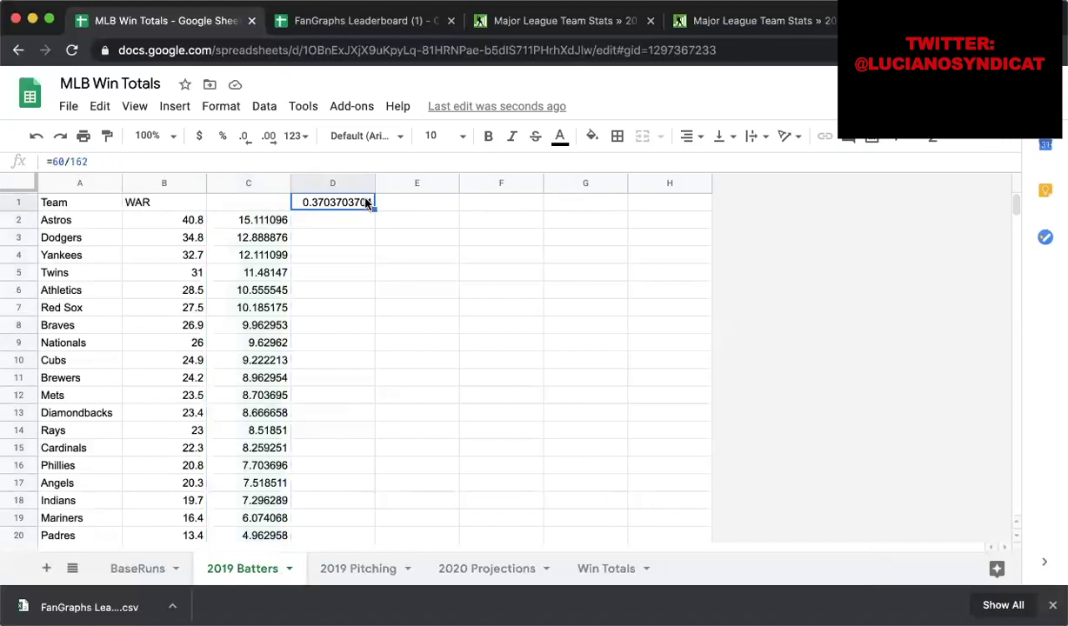
{"action": "key", "text": "Delete"}
{"action": "key", "text": "Return"}
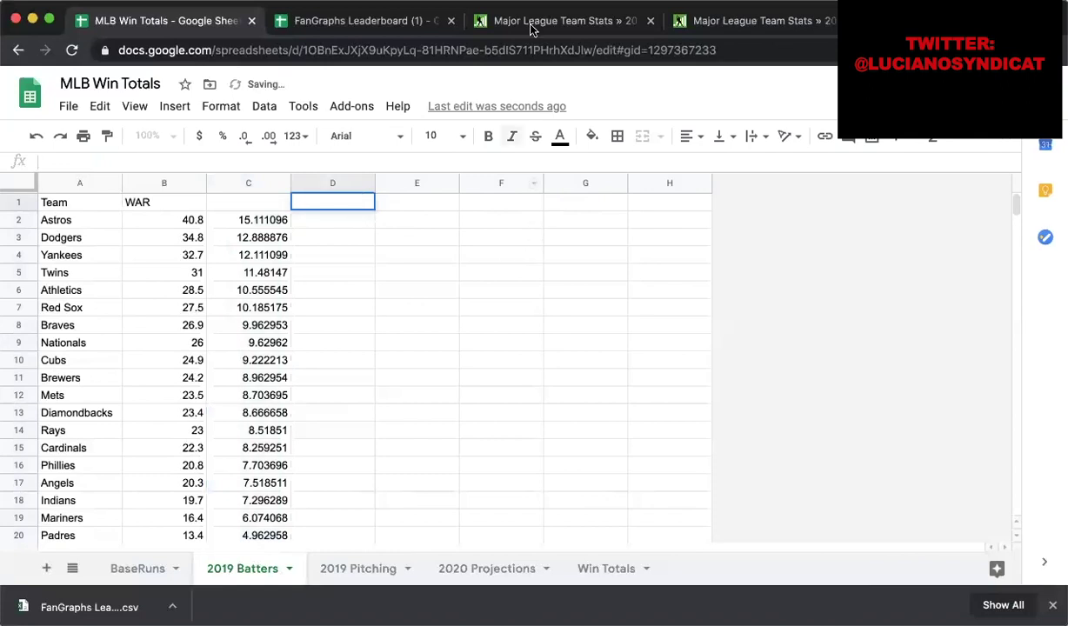
- Switch to the FanGraphs team leaderboard, show the 2019 team pitching stats, and export the dashboard table as a CSV file
{"action": "left_click", "coordinate": [508, 23]}
{"action": "scroll", "coordinate": [518, 393], "scroll_direction": "up", "scroll_amount": 10}
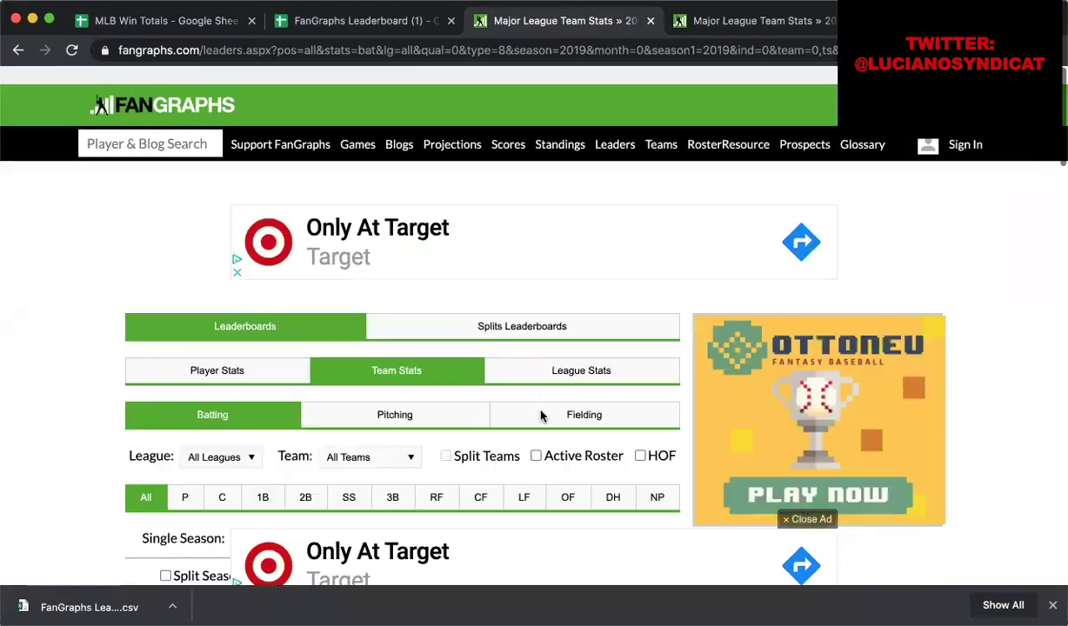
{"action": "left_click", "coordinate": [432, 405]}
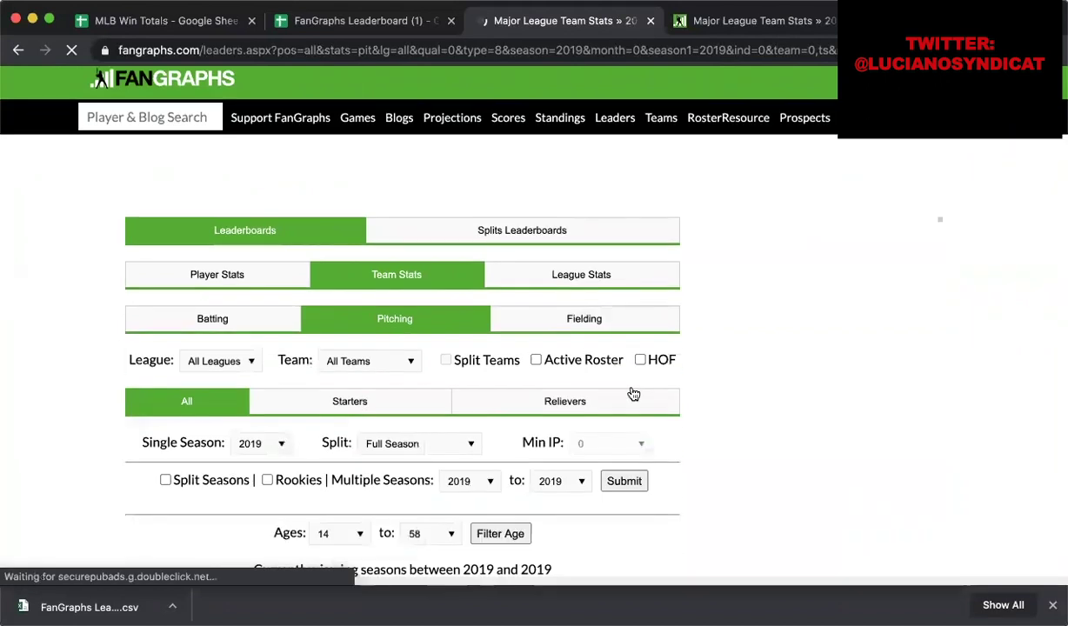
{"action": "scroll", "coordinate": [634, 435], "scroll_direction": "down", "scroll_amount": 4}
{"action": "scroll", "coordinate": [642, 347], "scroll_direction": "down", "scroll_amount": 3}
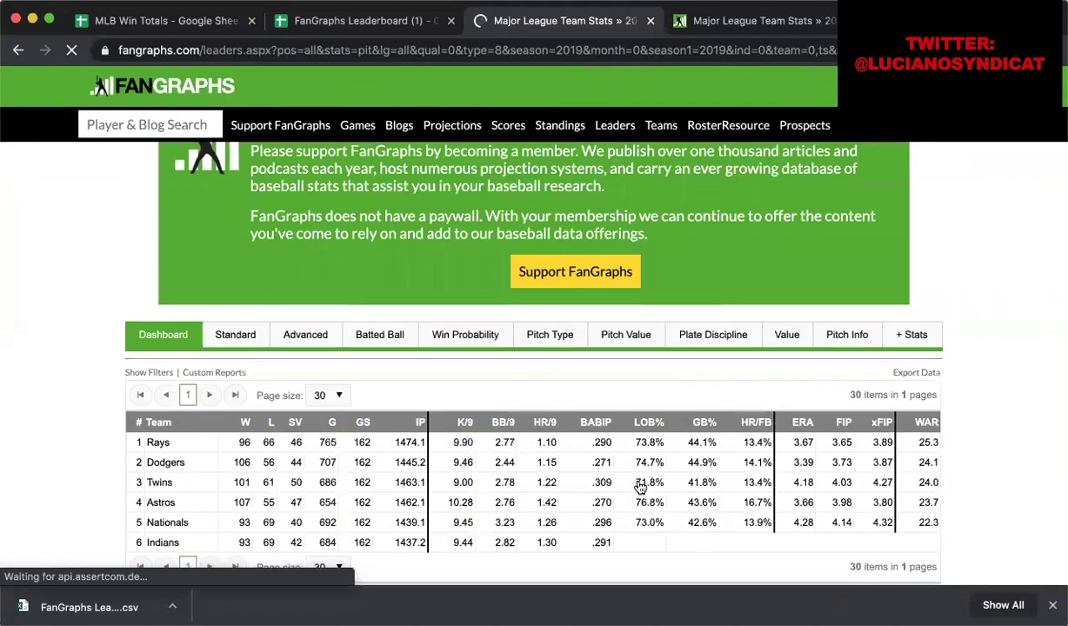
{"action": "scroll", "coordinate": [644, 334], "scroll_direction": "down", "scroll_amount": 3}
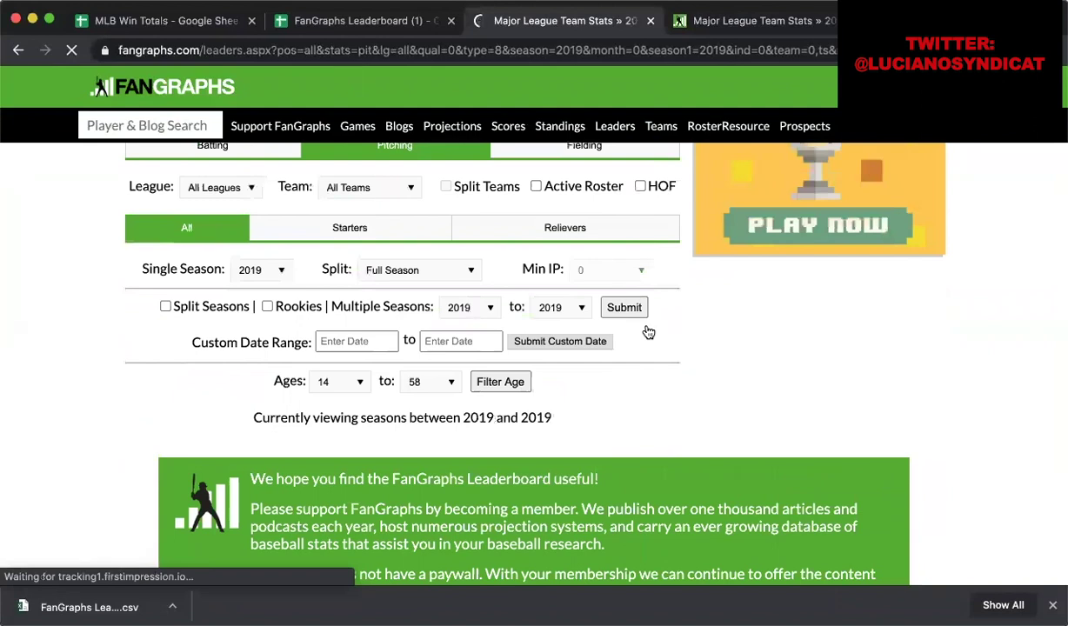
{"action": "scroll", "coordinate": [647, 332], "scroll_direction": "down", "scroll_amount": 10}
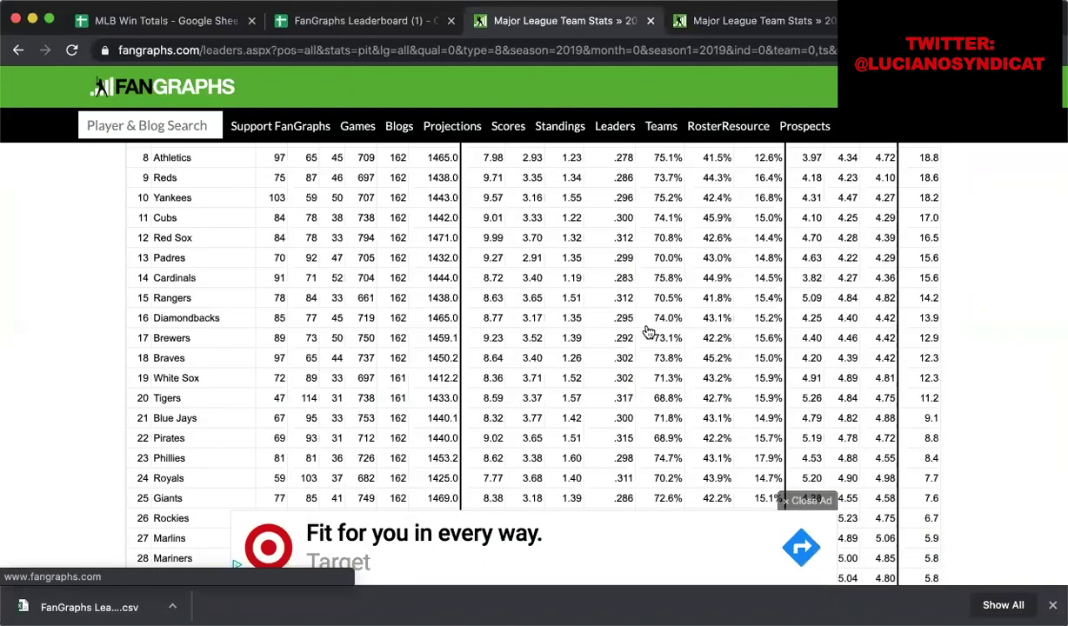
{"action": "scroll", "coordinate": [647, 332], "scroll_direction": "up", "scroll_amount": 3}
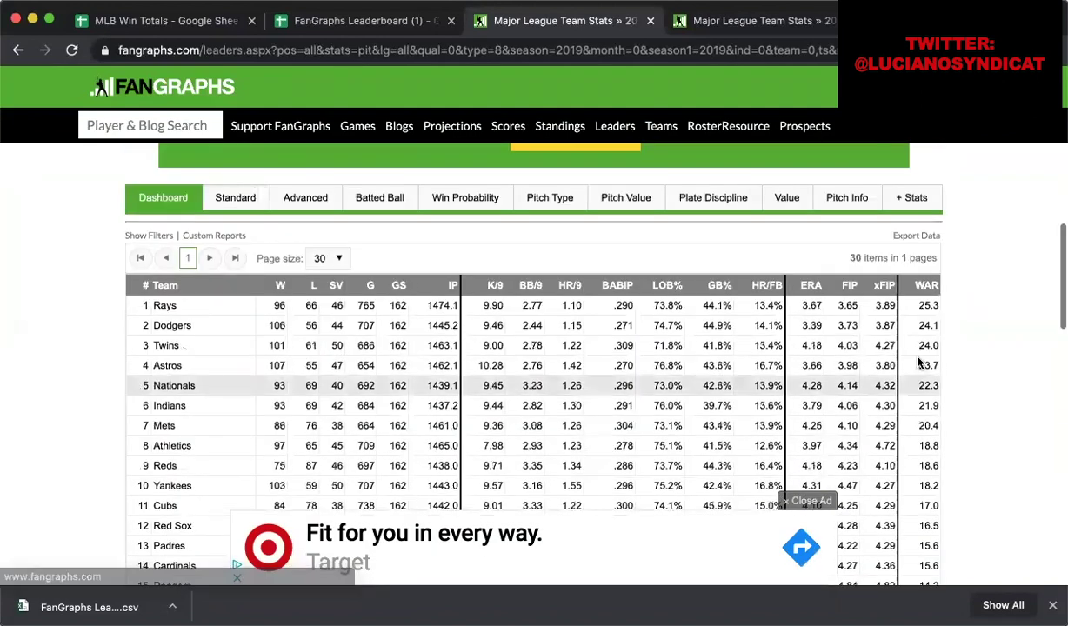
{"action": "left_click", "coordinate": [908, 242]}
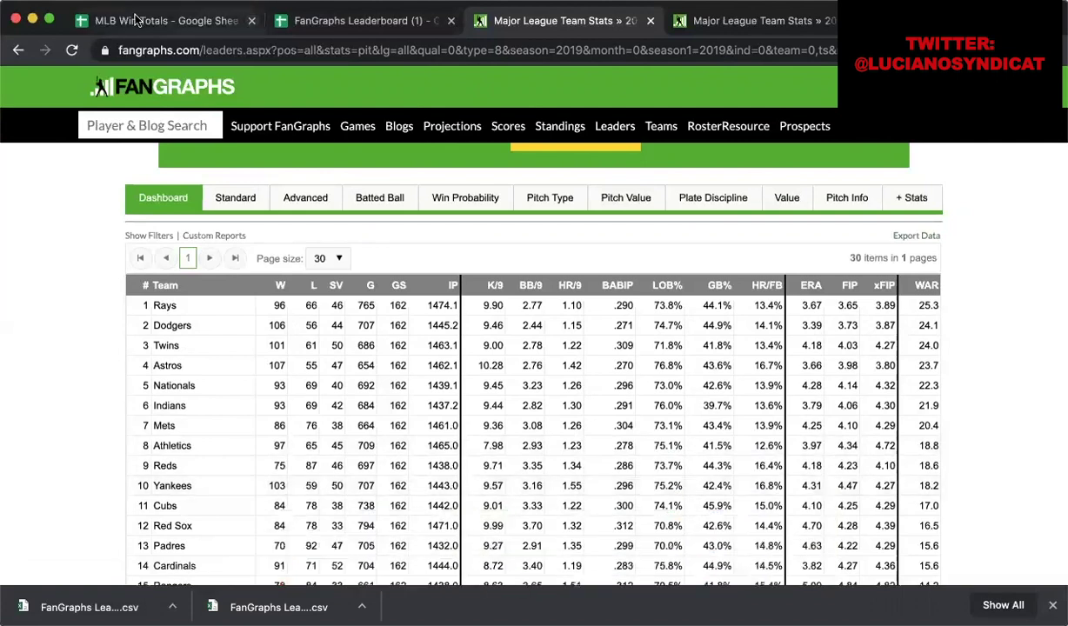
- Return to the MLB Win Totals spreadsheet and upload the exported 2019 pitching CSV so it opens as a new spreadsheet
{"action": "left_click", "coordinate": [247, 28]}
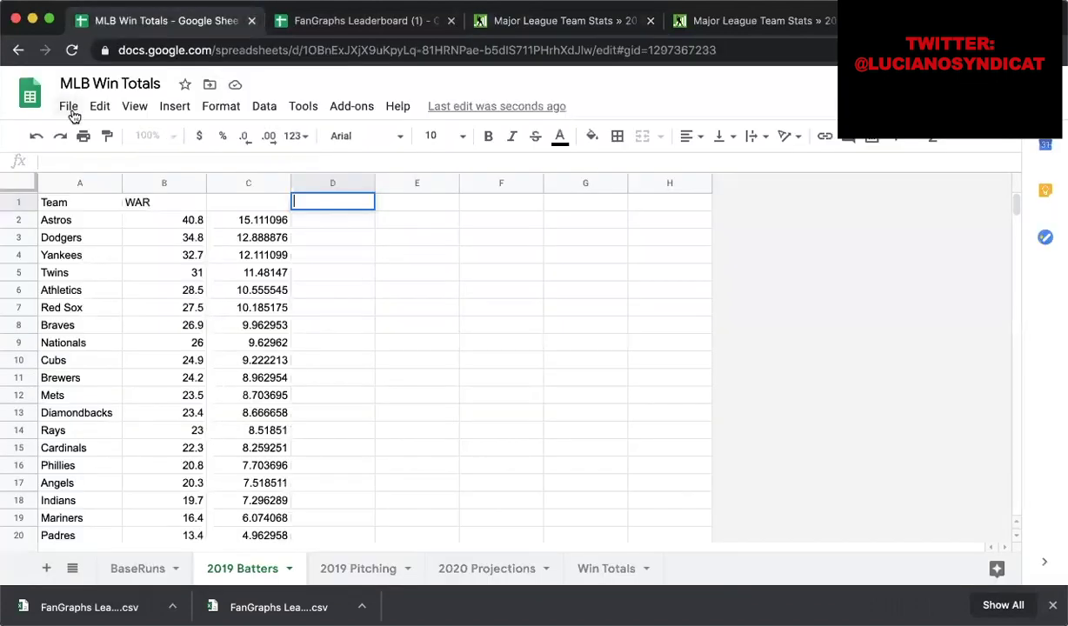
{"action": "left_click", "coordinate": [69, 108]}
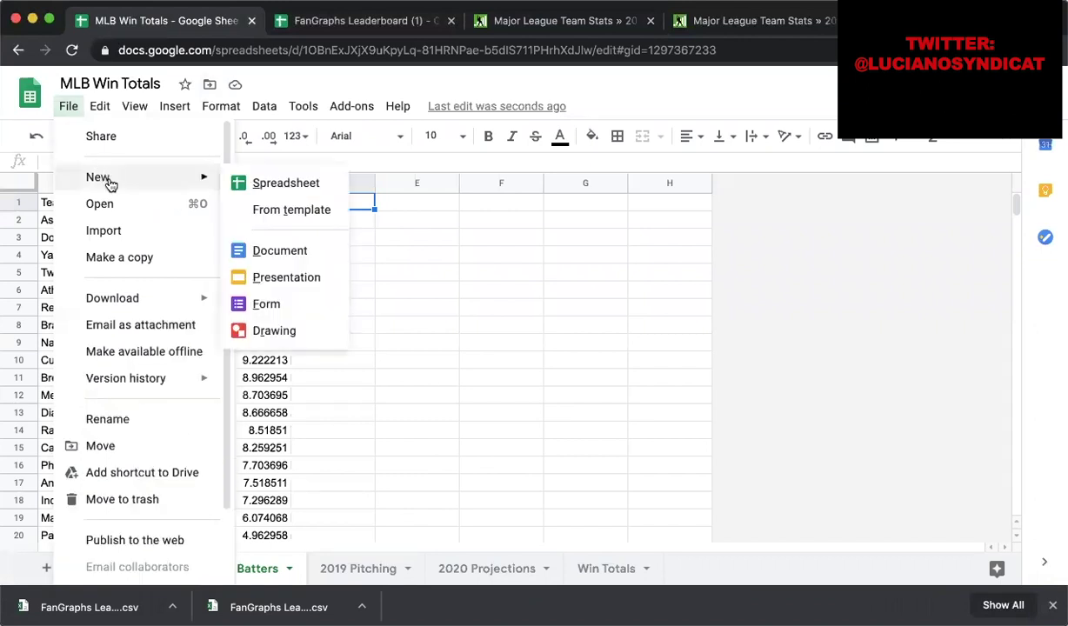
{"action": "left_click", "coordinate": [118, 205]}
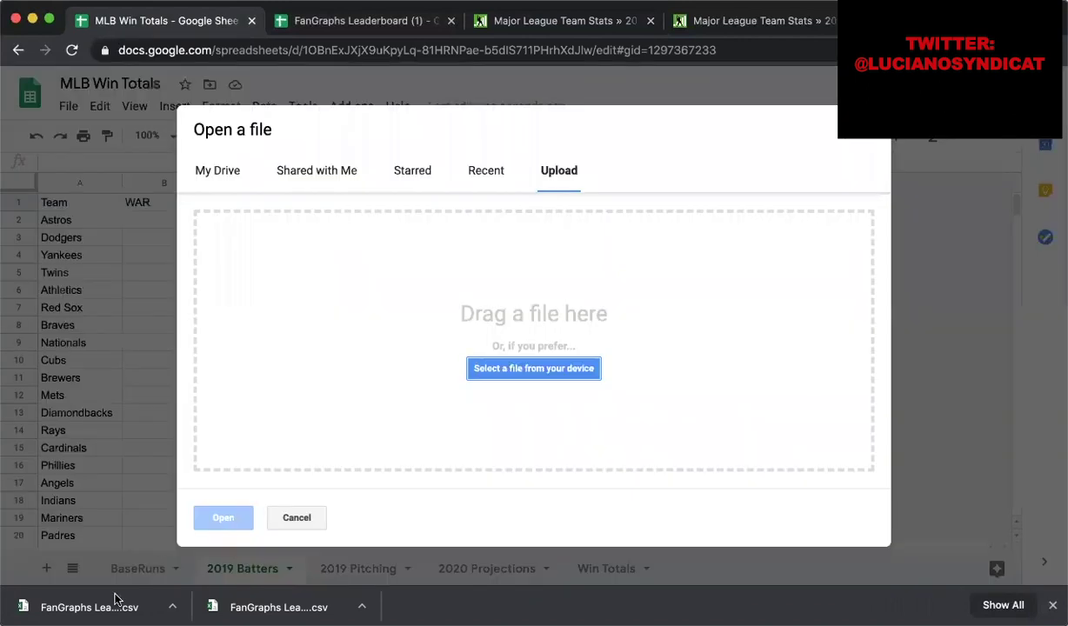
{"action": "left_click_drag", "start_coordinate": [533, 396], "coordinate": [534, 396]}
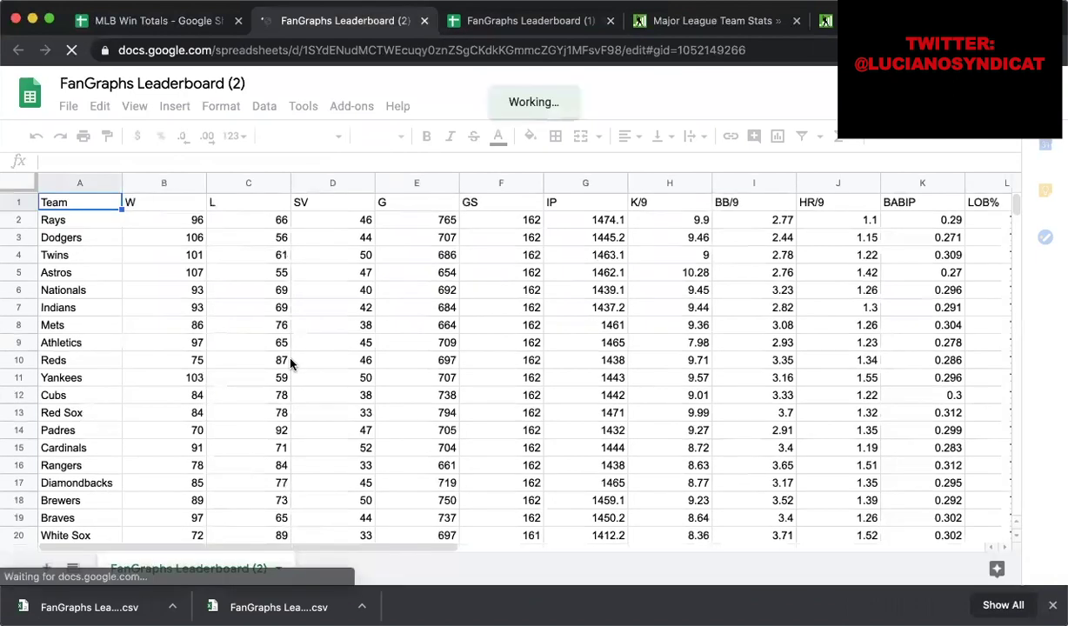
- Copy the entire FanGraphs Leaderboard (2) table and paste it into the 2019 Pitching sheet starting at A1
{"action": "left_click", "coordinate": [289, 362]}
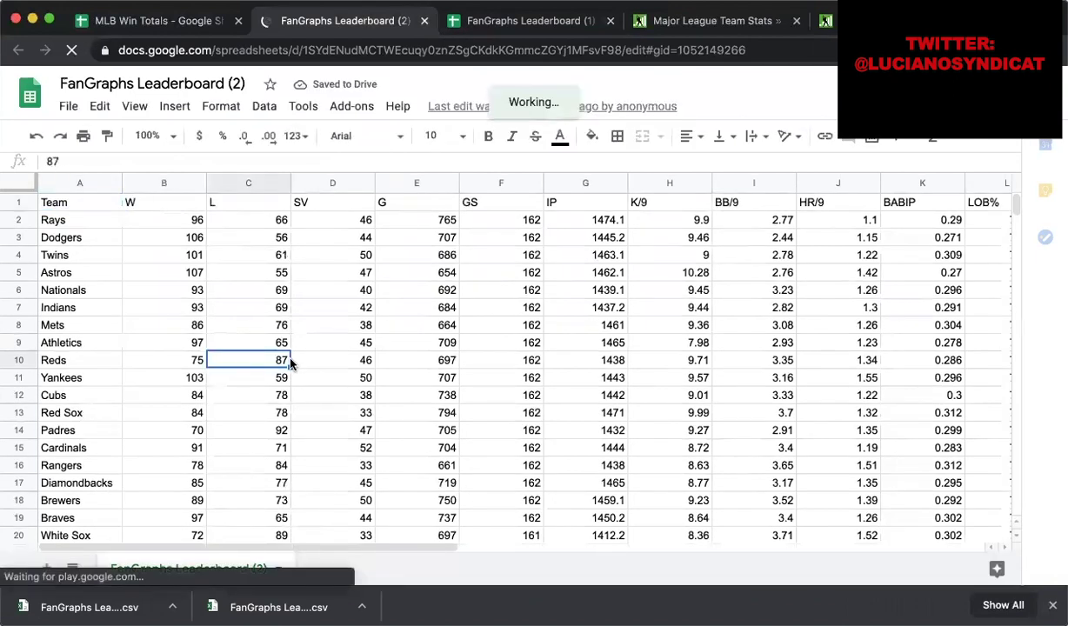
{"action": "left_click", "coordinate": [85, 203]}
{"action": "key", "text": "super+a"}
{"action": "key", "text": "ctrl+c"}
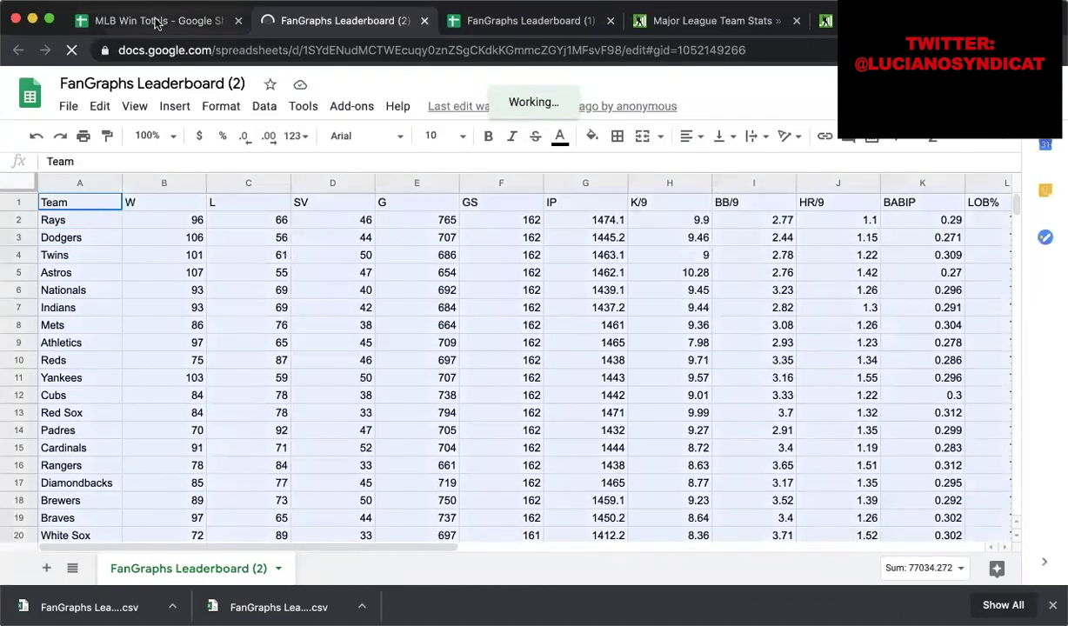
{"action": "left_click", "coordinate": [157, 23]}
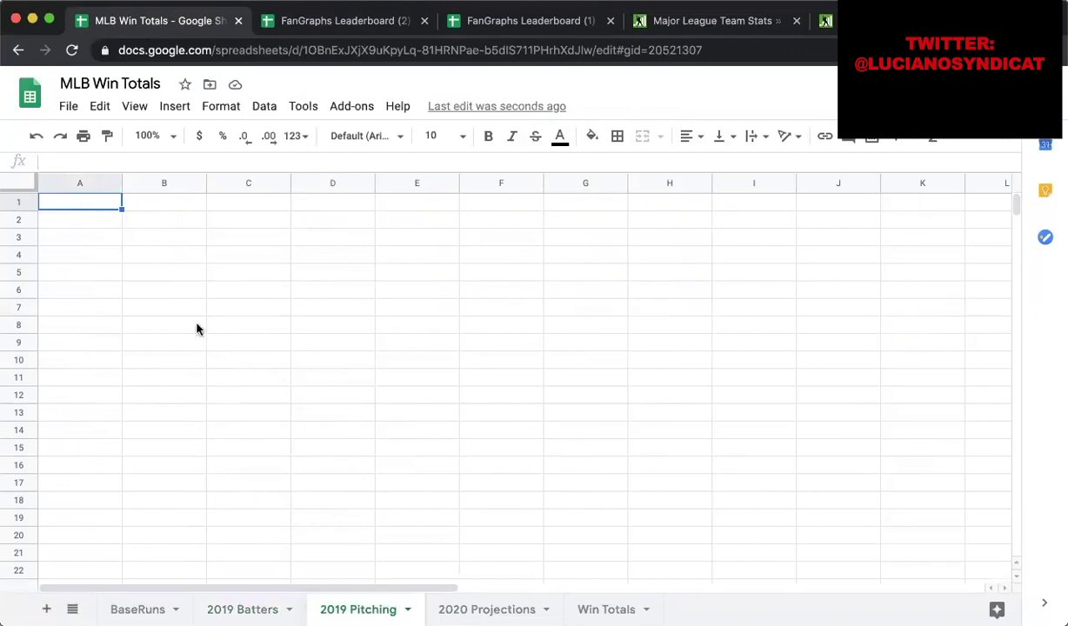
{"action": "key", "text": "ctrl+v"}
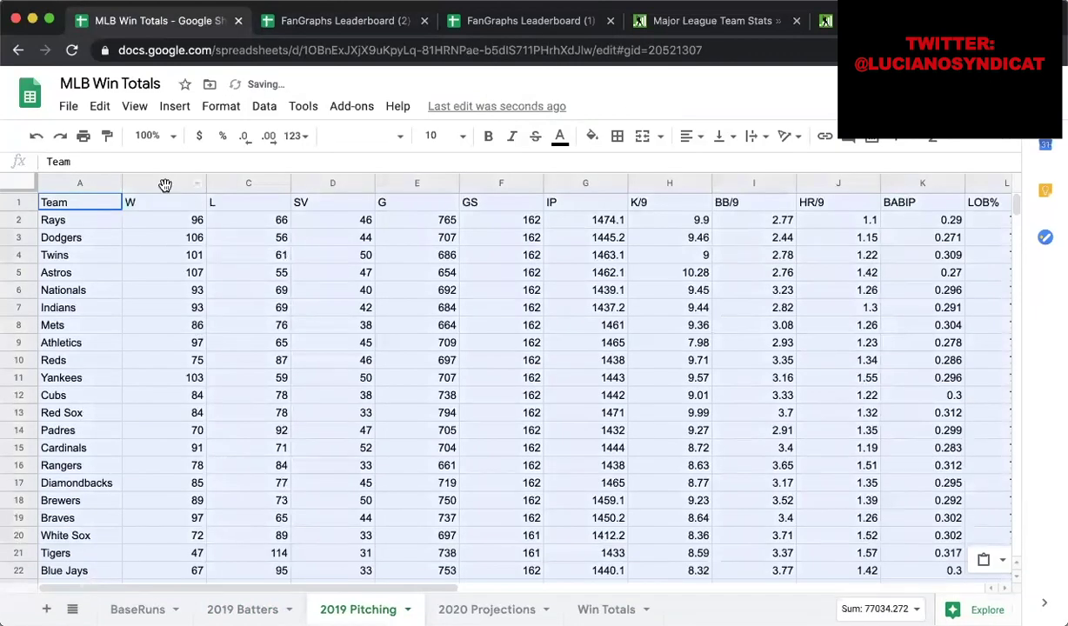
- Delete columns B through Q, W to xFIP, from the 2019 Pitching sheet, keeping only Team and WAR
{"action": "left_click", "coordinate": [159, 184]}
{"action": "key", "text": "Down"}
{"action": "key", "text": "Down"}
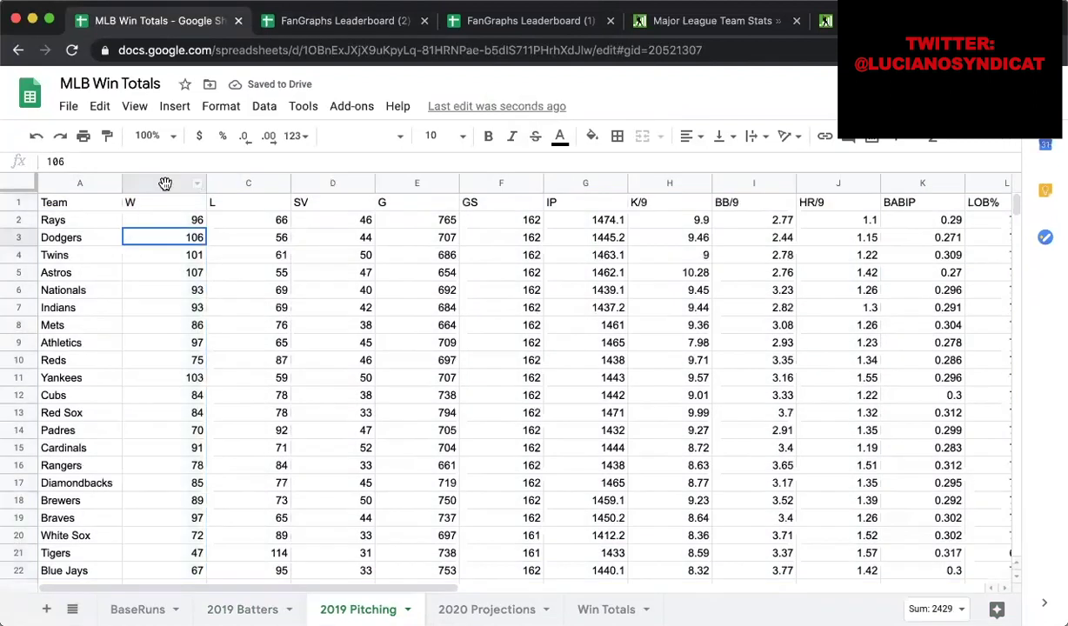
{"action": "left_click", "coordinate": [165, 184]}
{"action": "key", "text": "ctrl+shift+Right"}
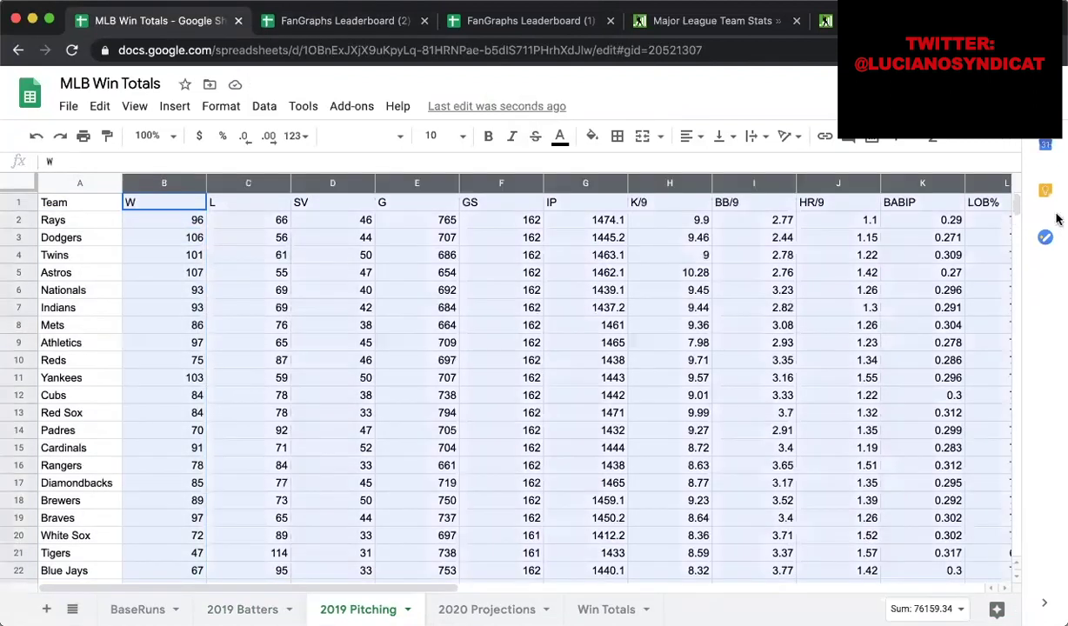
{"action": "key", "text": "ctrl+shift+Right"}
{"action": "key", "text": "shift+Right"}
{"action": "key", "text": "shift+Right"}
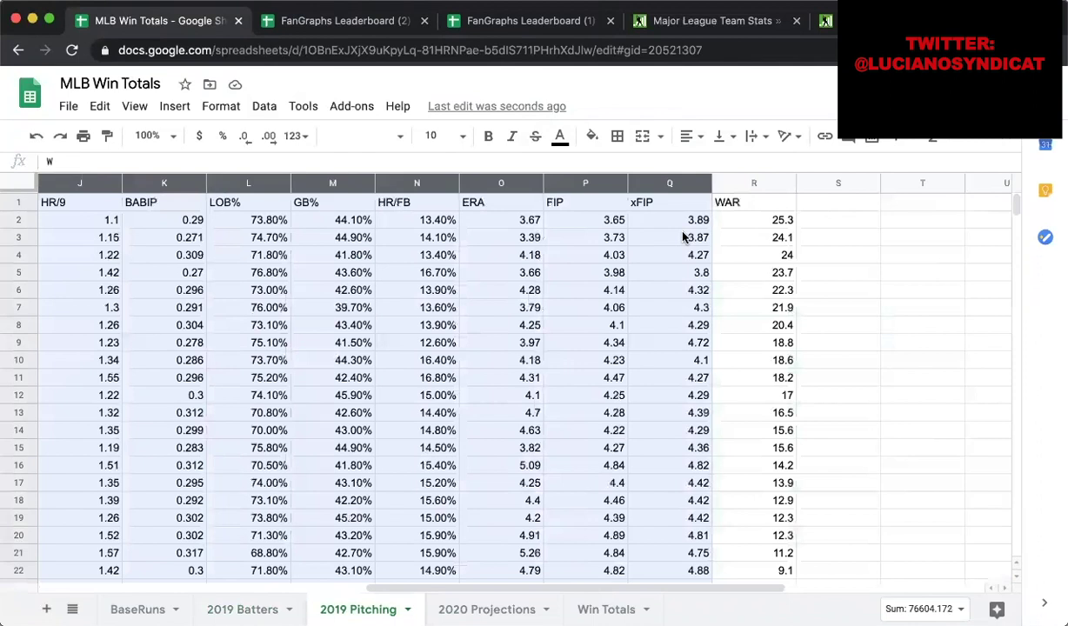
{"action": "right_click", "coordinate": [684, 236]}
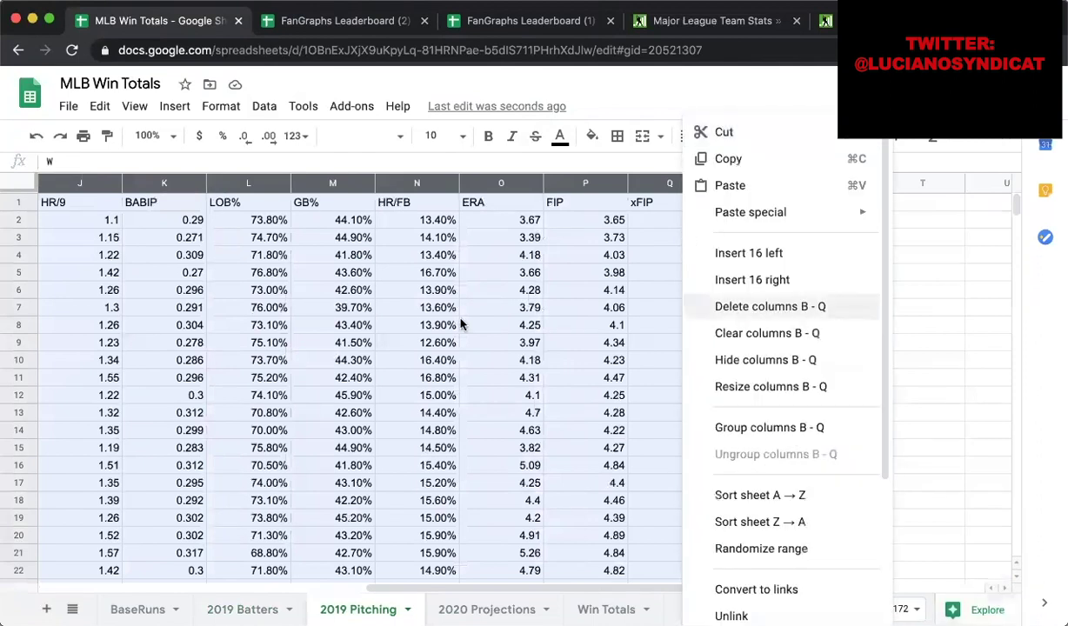
{"action": "key", "text": "Return"}
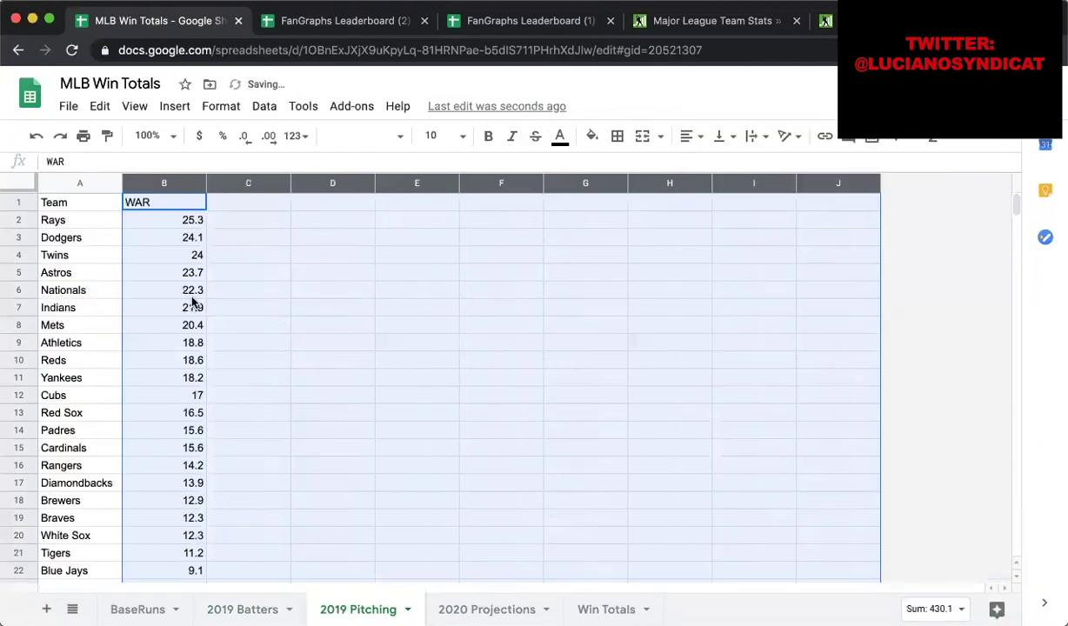
{"action": "left_click", "coordinate": [191, 295]}
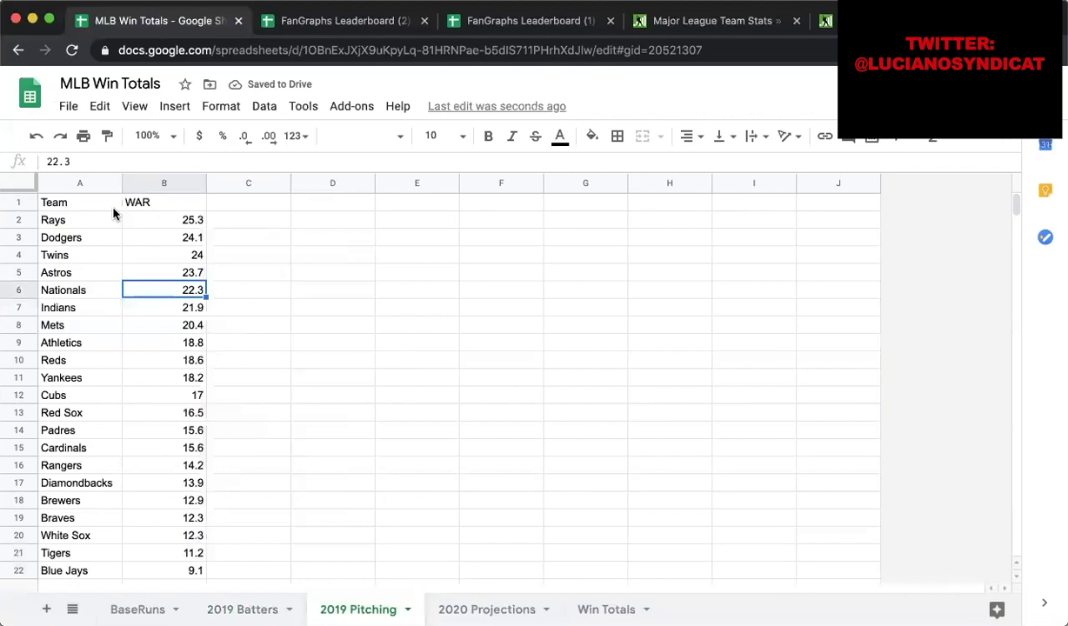
- Enter the formula =B2*0.37037 in C2 to scale the Rays' pitching WAR to 60 games
{"action": "left_click", "coordinate": [231, 221]}
{"action": "type", "text": "="}
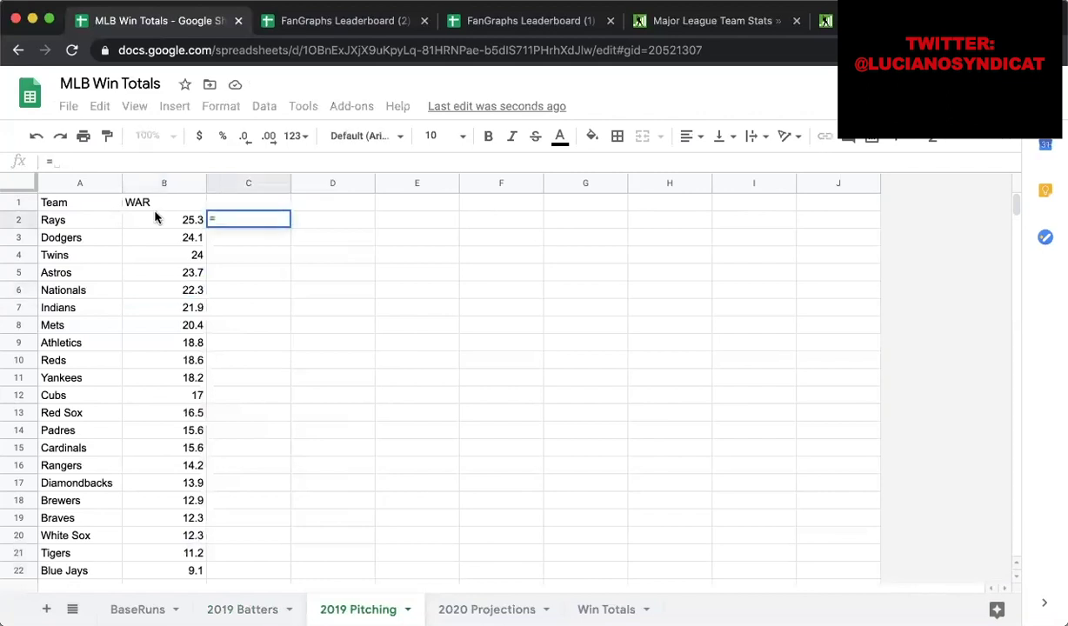
{"action": "left_click", "coordinate": [157, 227]}
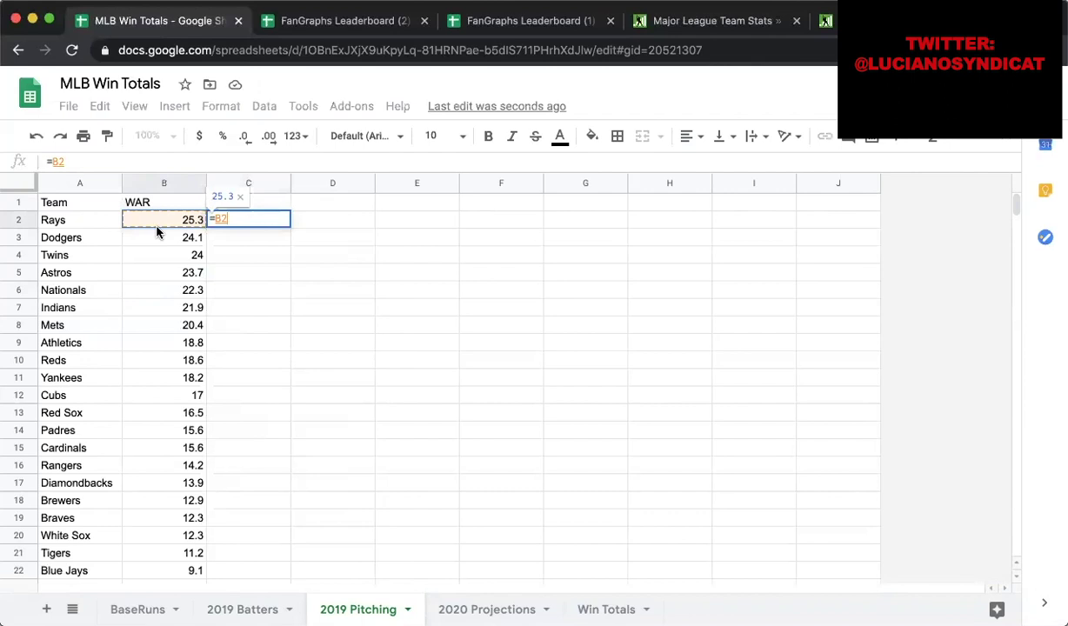
{"action": "type", "text": "*0.37037"}
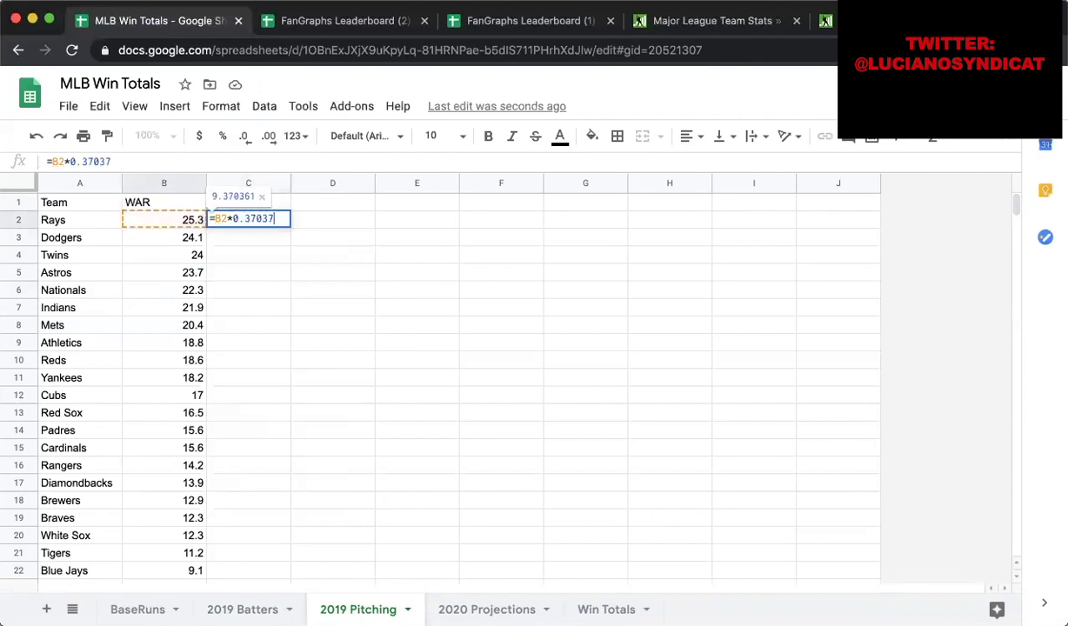
{"action": "key", "text": "Return"}
- Fill the C2 formula down column C of the 2019 Pitching sheet for every team
{"action": "left_click", "coordinate": [276, 222]}
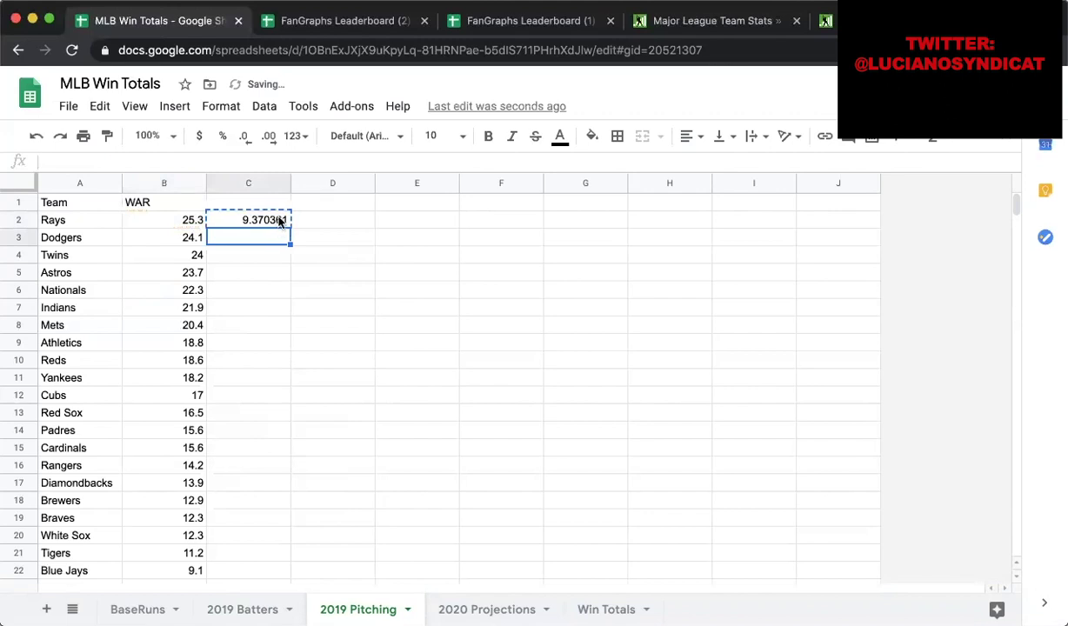
{"action": "key", "text": "Delete"}
{"action": "key", "text": "super+z"}
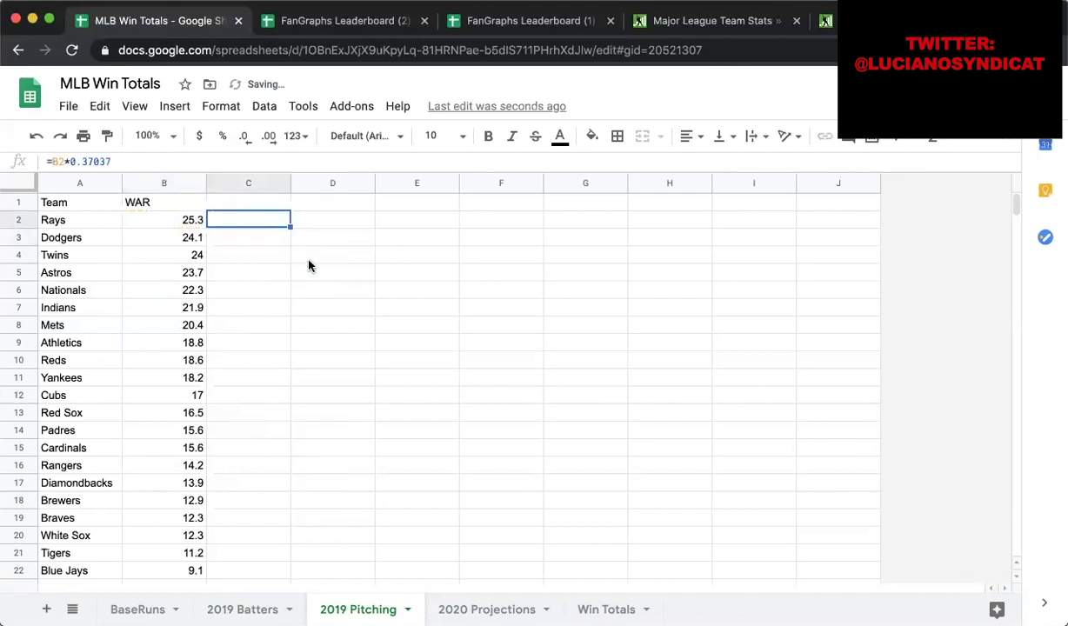
{"action": "left_click_drag", "start_coordinate": [290, 226], "coordinate": [262, 421]}
{"action": "scroll", "coordinate": [272, 388], "scroll_direction": "up", "scroll_amount": 5}
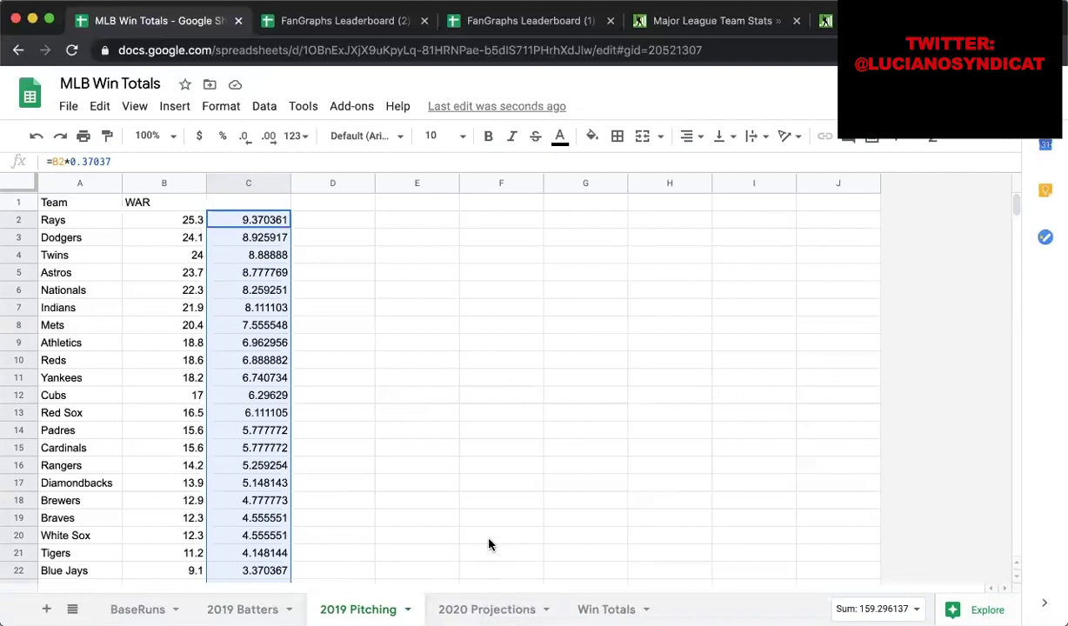
- Review the BaseRuns sheet and open the 2020 Projections sheet
{"action": "left_click", "coordinate": [126, 607]}
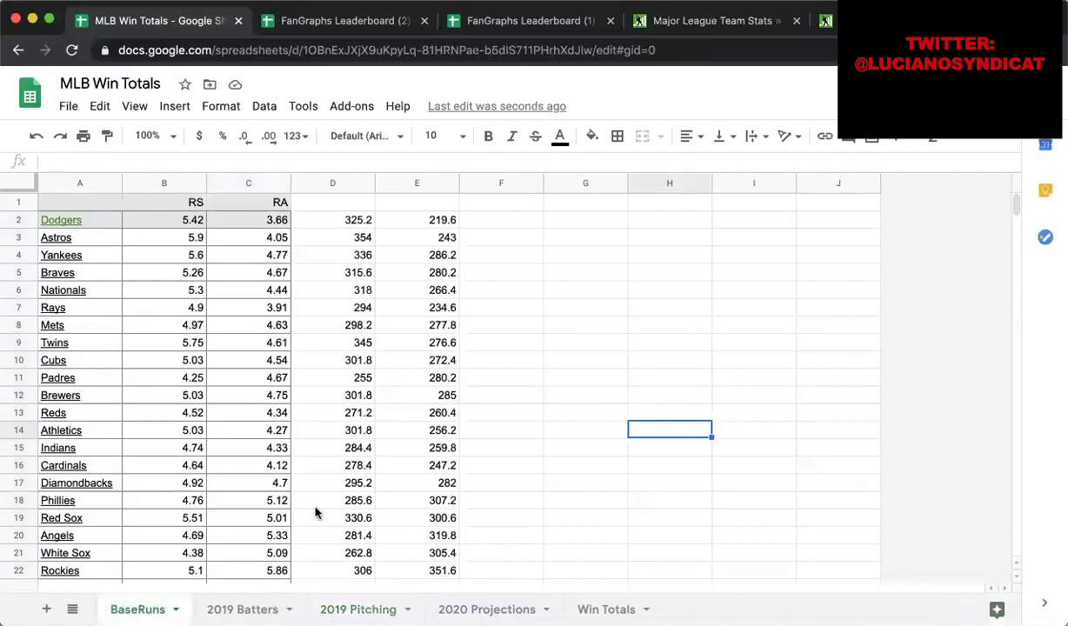
{"action": "left_click", "coordinate": [565, 267]}
{"action": "left_click", "coordinate": [515, 222]}
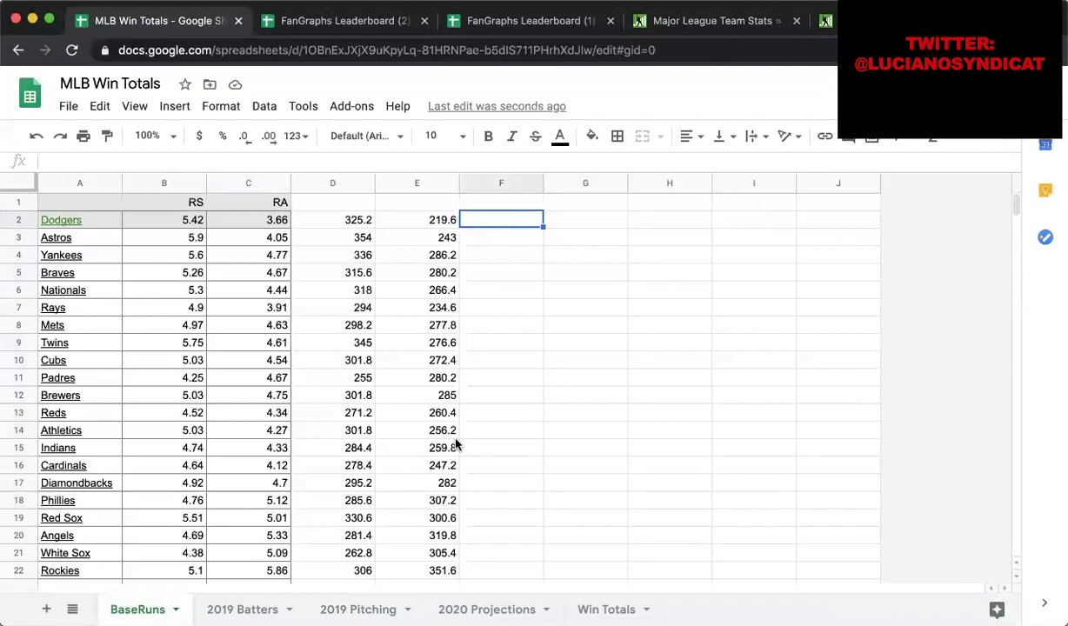
{"action": "left_click", "coordinate": [486, 609]}
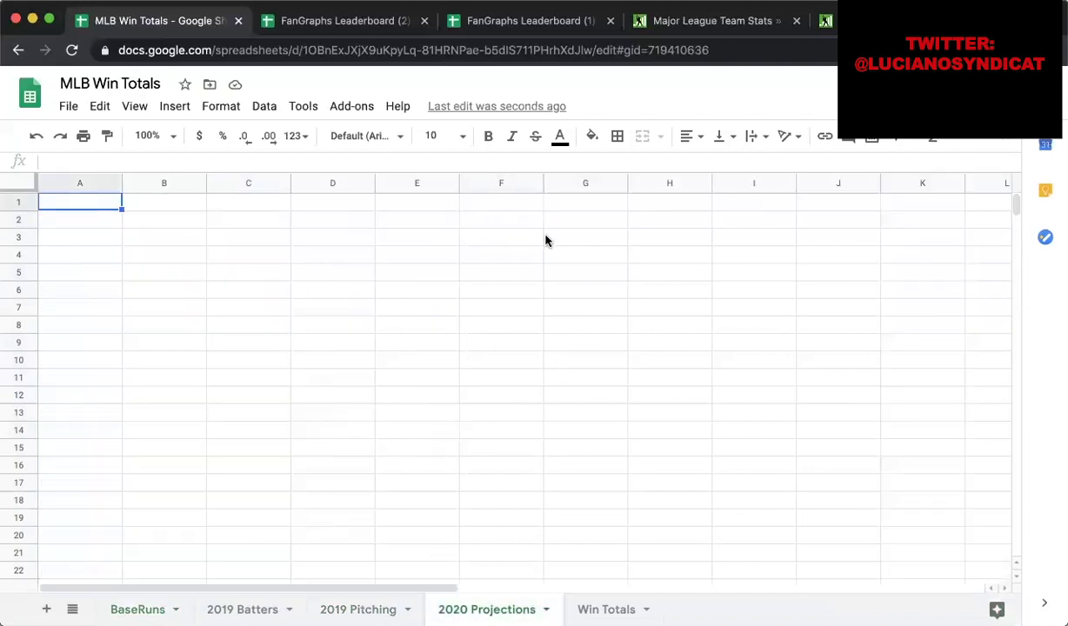
- Switch to the FanGraphs site and close the two imported FanGraphs Leaderboard spreadsheets
{"action": "left_click", "coordinate": [653, 28]}
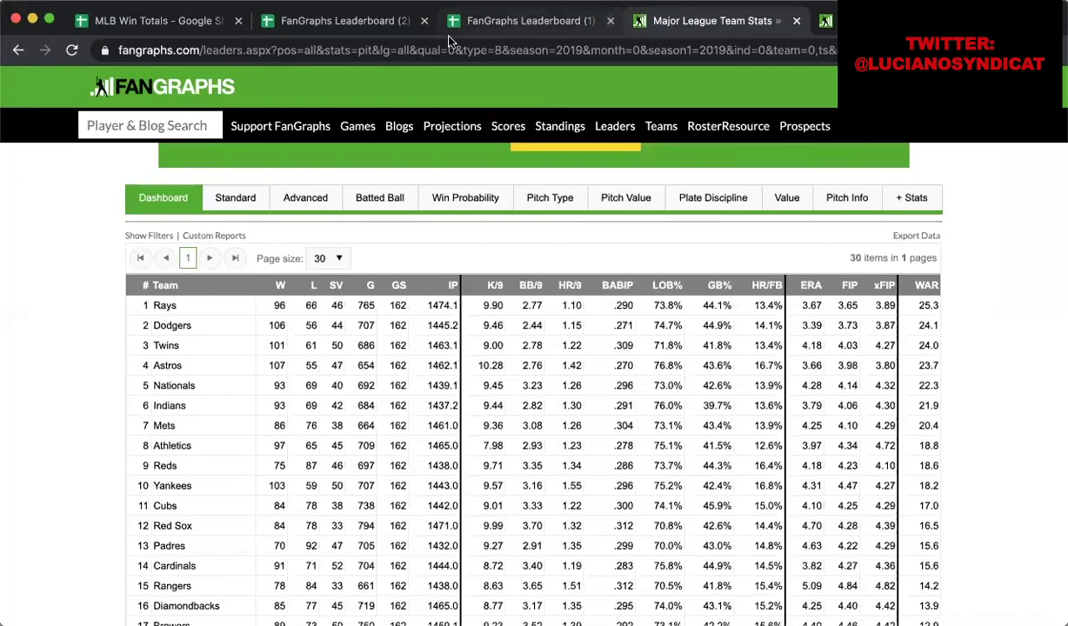
{"action": "left_click", "coordinate": [424, 21]}
{"action": "left_click", "coordinate": [425, 21]}
- Open the 2020 Projected Standings on FanGraphs and switch to the Depth Charts view
{"action": "scroll", "coordinate": [652, 513], "scroll_direction": "up", "scroll_amount": 10}
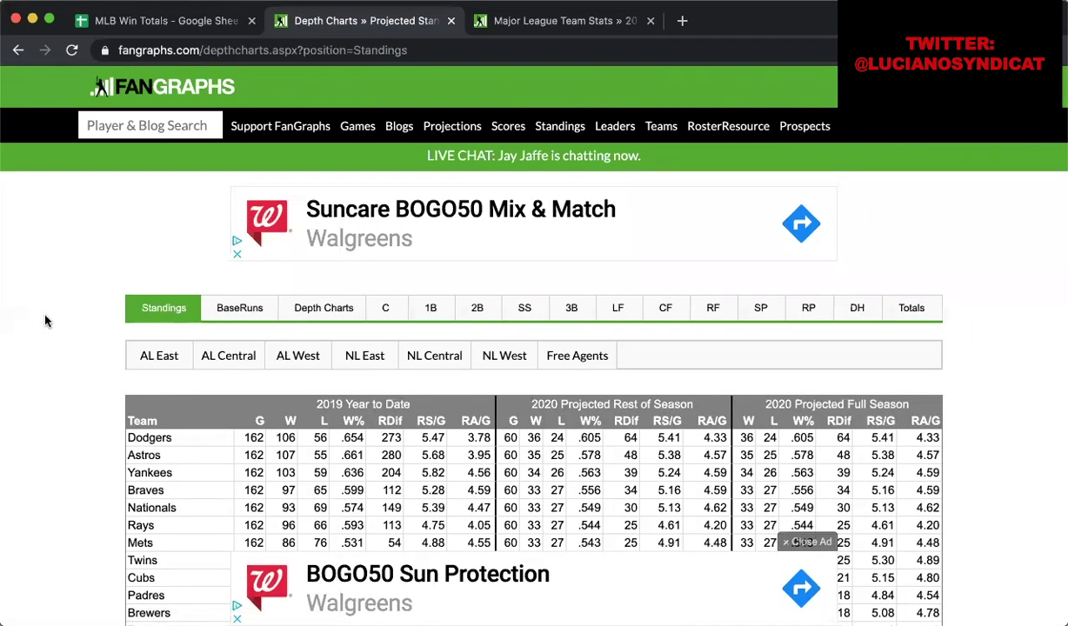
{"action": "mouse_move", "coordinate": [423, 132]}
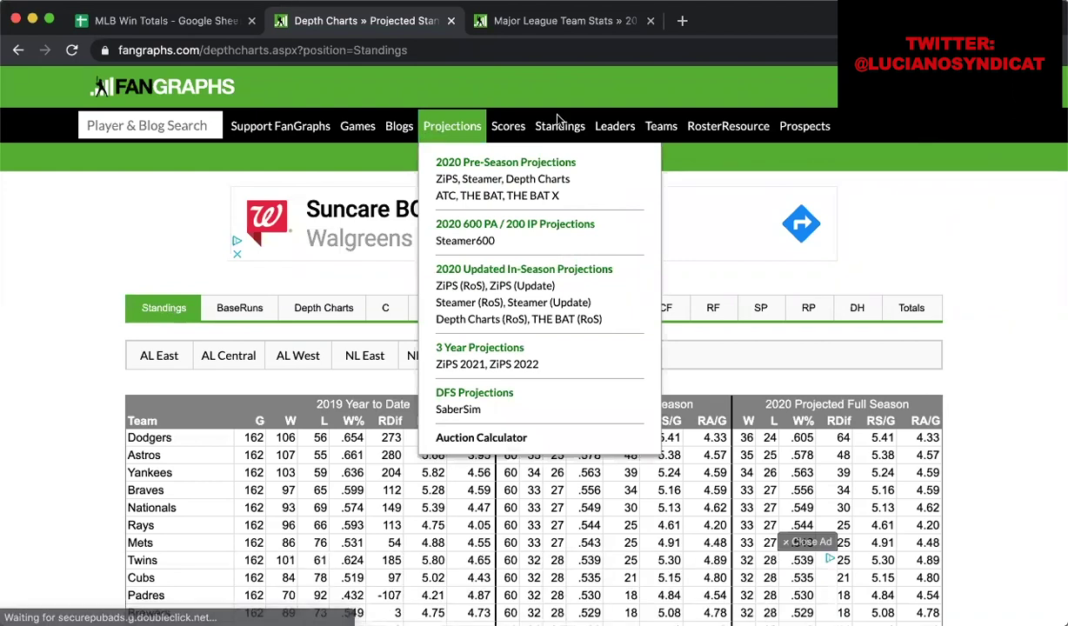
{"action": "mouse_move", "coordinate": [563, 129]}
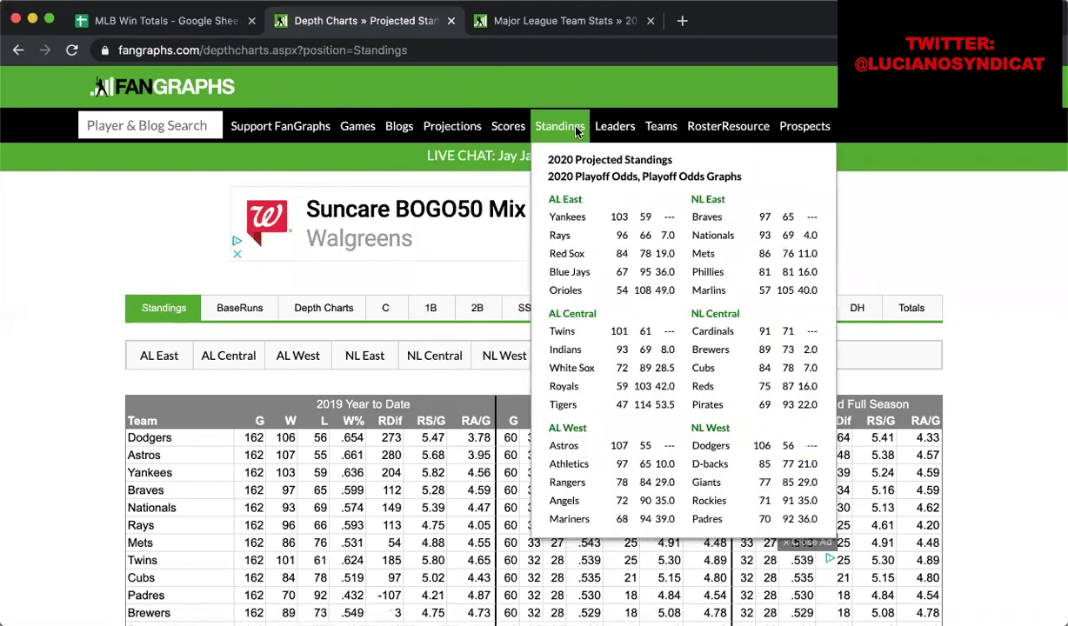
{"action": "left_click", "coordinate": [600, 163]}
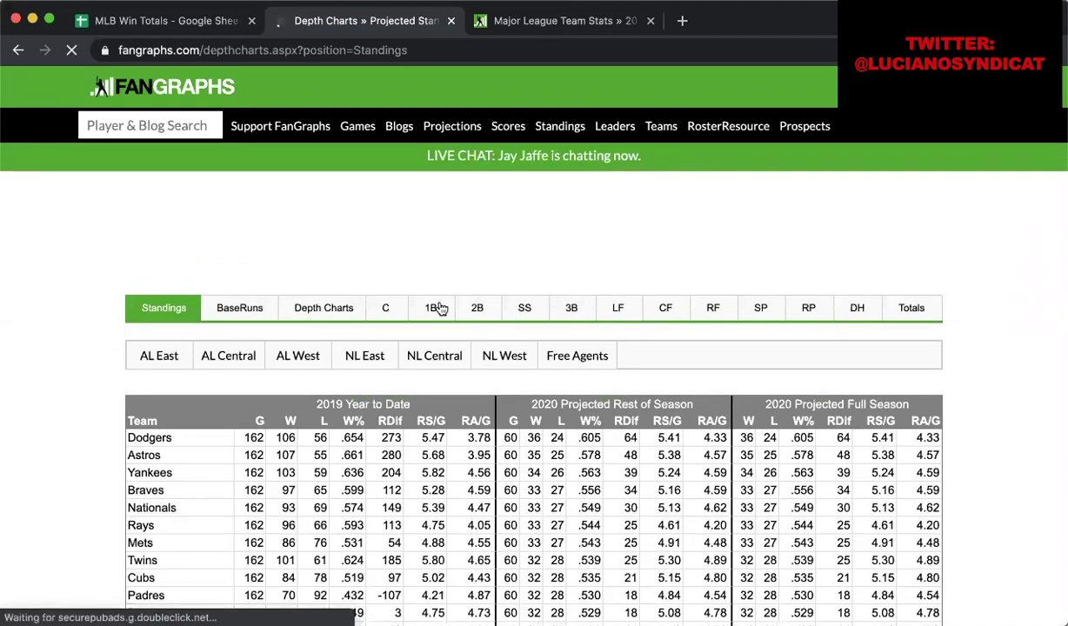
{"action": "left_click", "coordinate": [323, 309]}
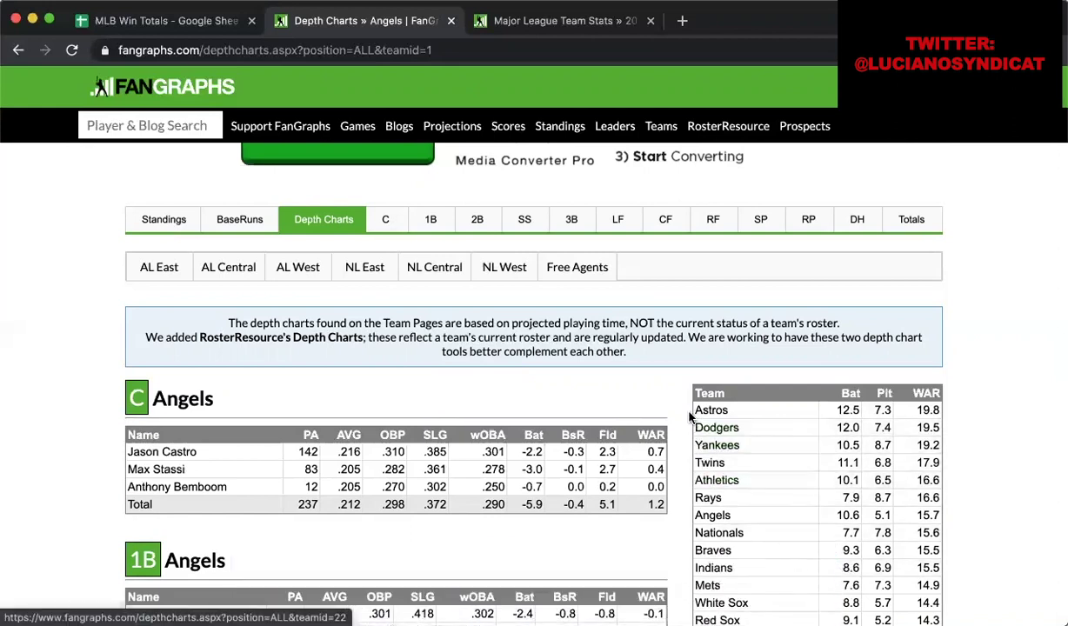
- Examine the Depth Charts page and its table of projected batting, pitching and total WAR by team
{"action": "scroll", "coordinate": [694, 417], "scroll_direction": "down", "scroll_amount": 1}
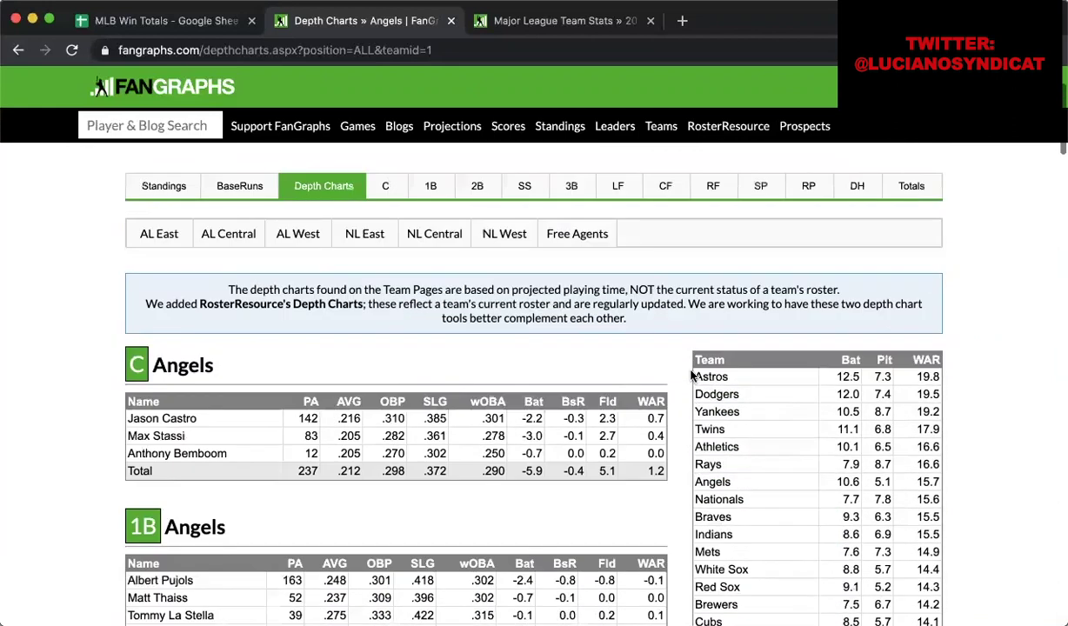
{"action": "scroll", "coordinate": [766, 467], "scroll_direction": "down", "scroll_amount": 6}
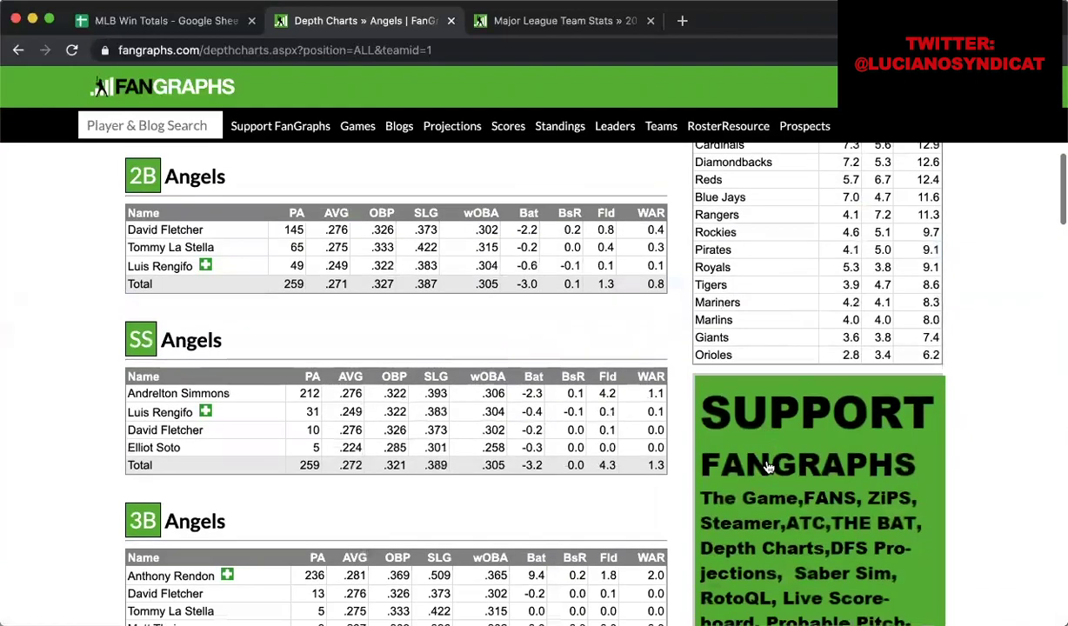
{"action": "scroll", "coordinate": [766, 467], "scroll_direction": "up", "scroll_amount": 5}
{"action": "scroll", "coordinate": [766, 467], "scroll_direction": "down", "scroll_amount": 5}
{"action": "scroll", "coordinate": [766, 467], "scroll_direction": "down", "scroll_amount": 3}
{"action": "scroll", "coordinate": [766, 467], "scroll_direction": "up", "scroll_amount": 6}
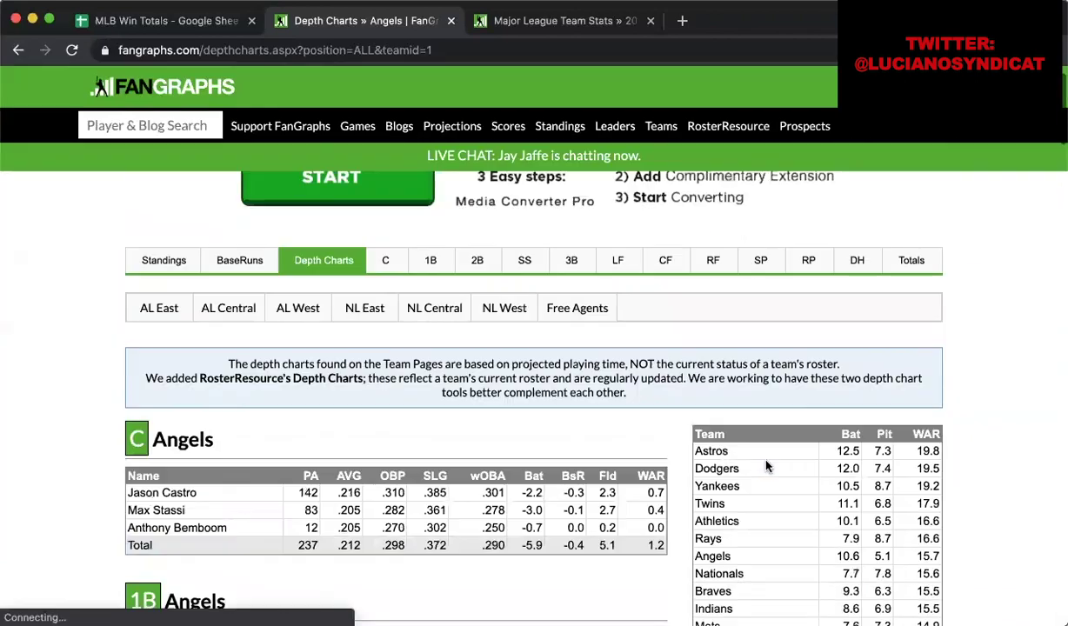
{"action": "scroll", "coordinate": [766, 467], "scroll_direction": "down", "scroll_amount": 7}
{"action": "scroll", "coordinate": [769, 467], "scroll_direction": "up", "scroll_amount": 5}
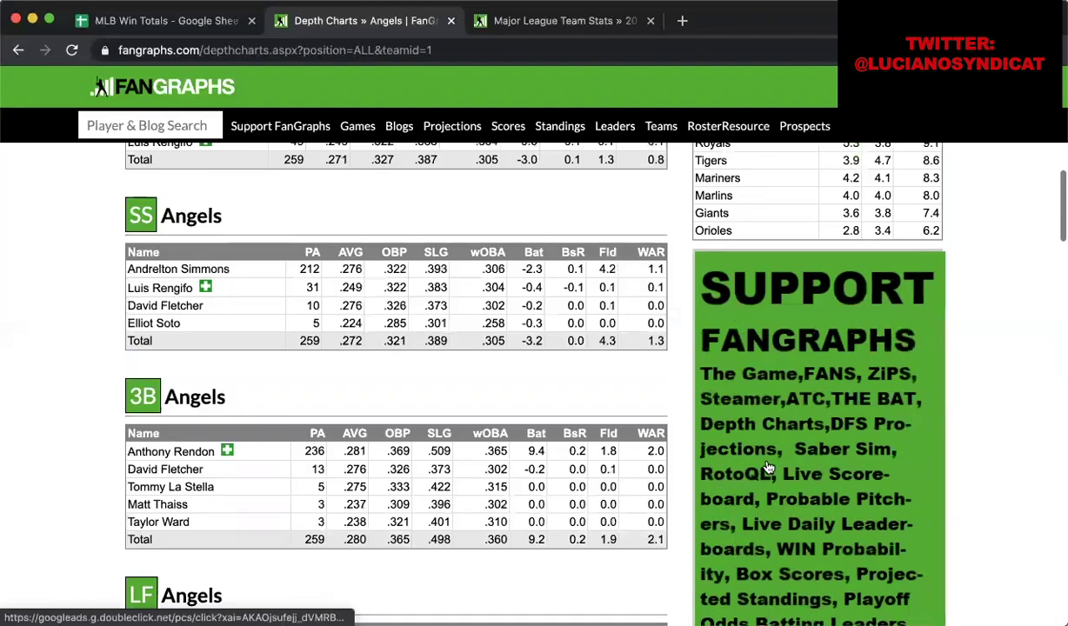
{"action": "scroll", "coordinate": [768, 466], "scroll_direction": "up", "scroll_amount": 1}
{"action": "scroll", "coordinate": [766, 465], "scroll_direction": "up", "scroll_amount": 6}
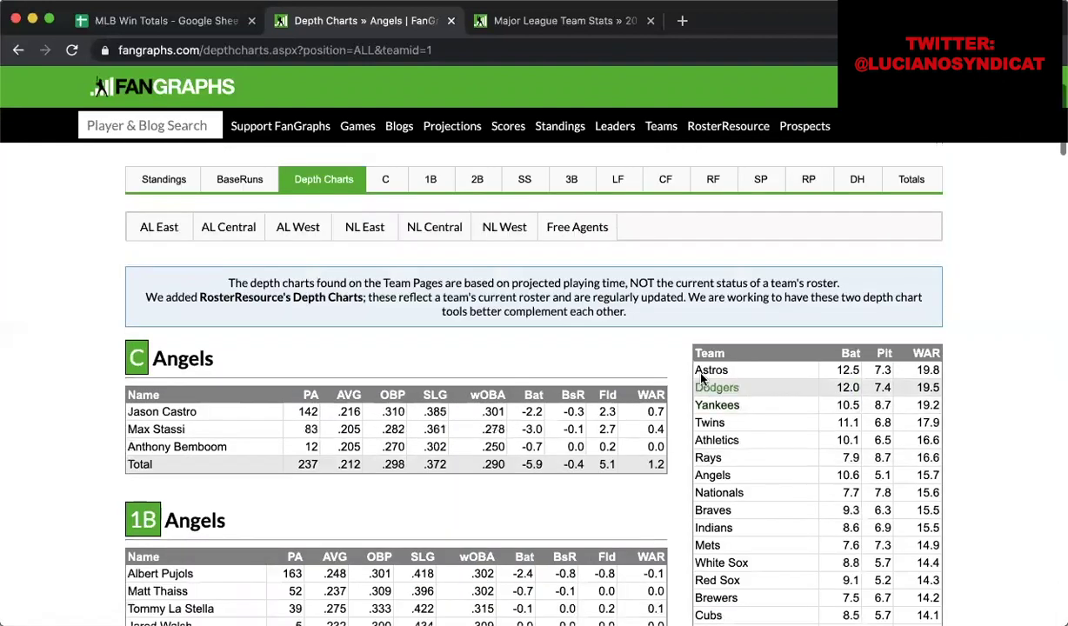
- Copy the projected WAR rows for all teams, Astros through Orioles, from FanGraphs into the 2020 Projections sheet starting at A1
{"action": "left_click_drag", "start_coordinate": [694, 372], "coordinate": [939, 549]}
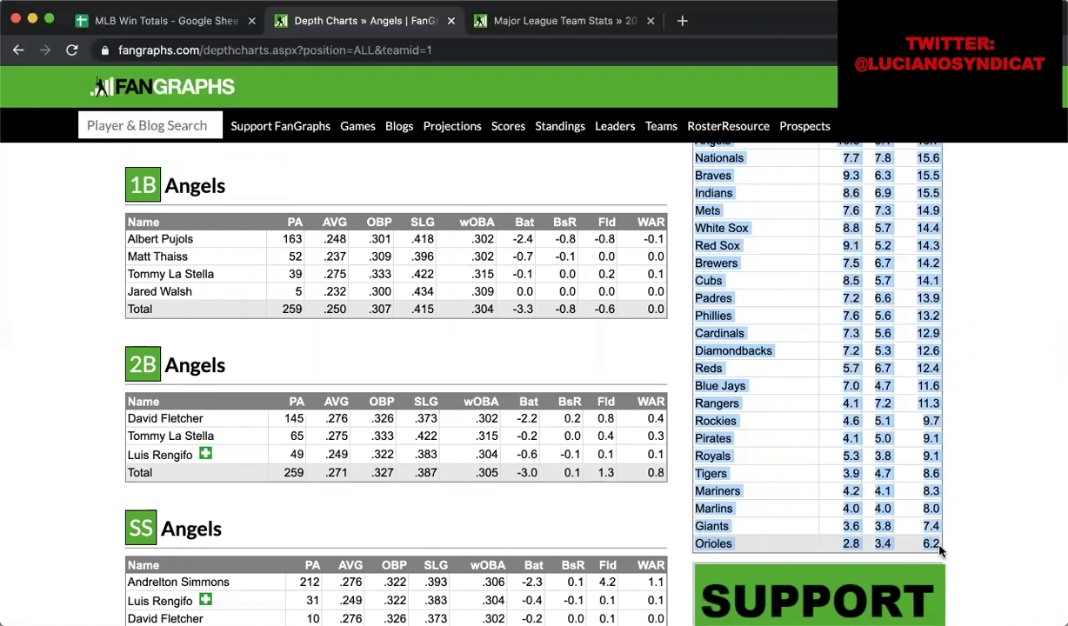
{"action": "left_click", "coordinate": [157, 23]}
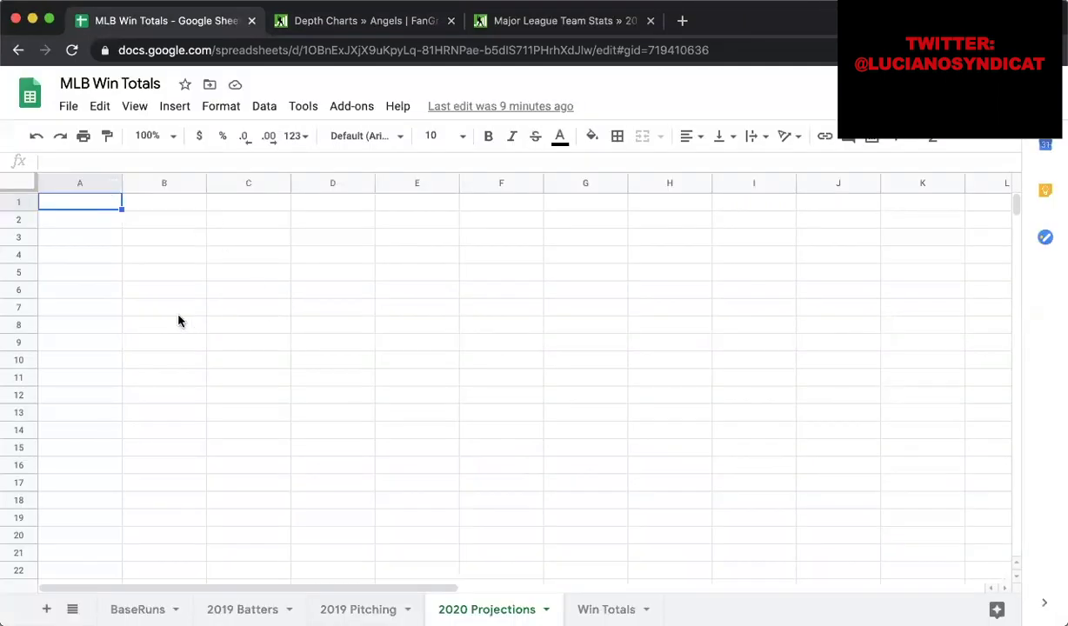
{"action": "key", "text": "super+v"}
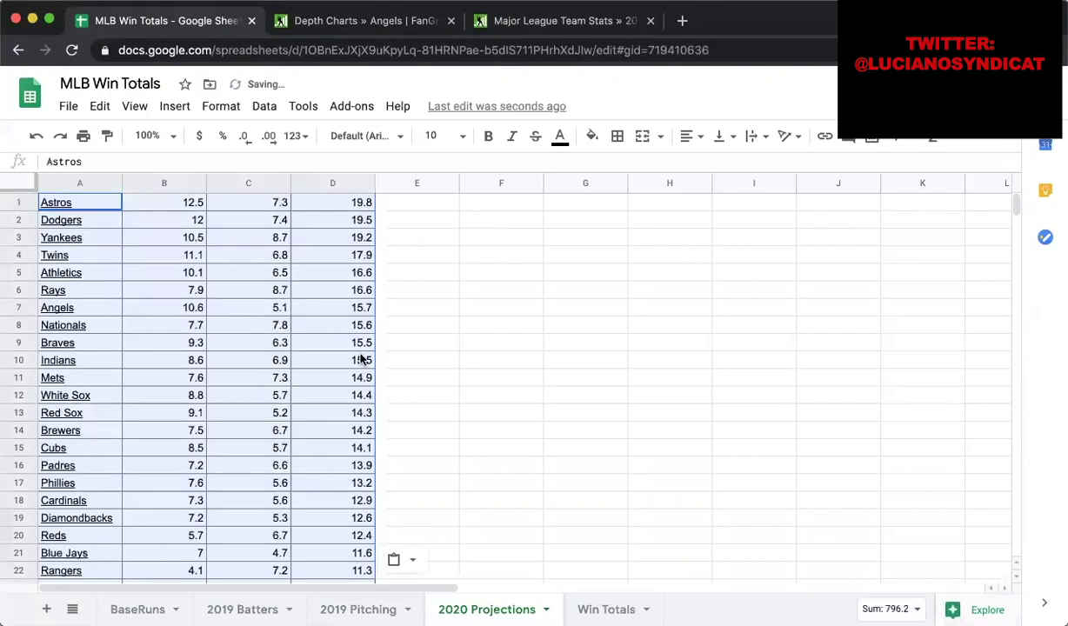
{"action": "scroll", "coordinate": [361, 358], "scroll_direction": "down", "scroll_amount": 5}
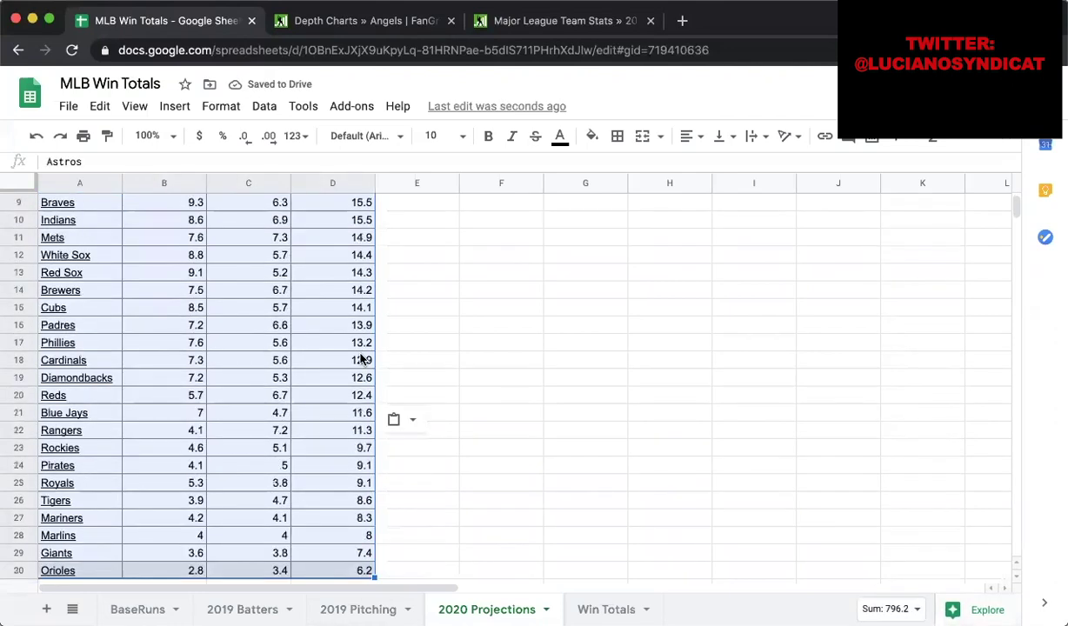
{"action": "scroll", "coordinate": [348, 261], "scroll_direction": "down", "scroll_amount": 1}
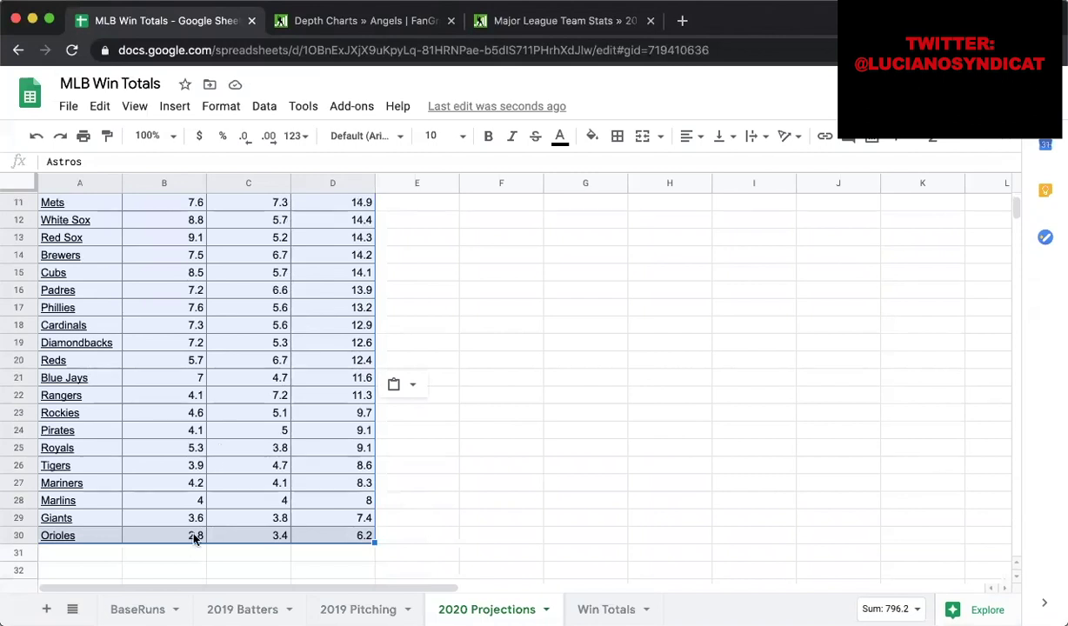
- Move the projections table down one row to A2 and label columns B, C and D Batting, Pitching and Total
{"action": "key", "text": "super+c"}
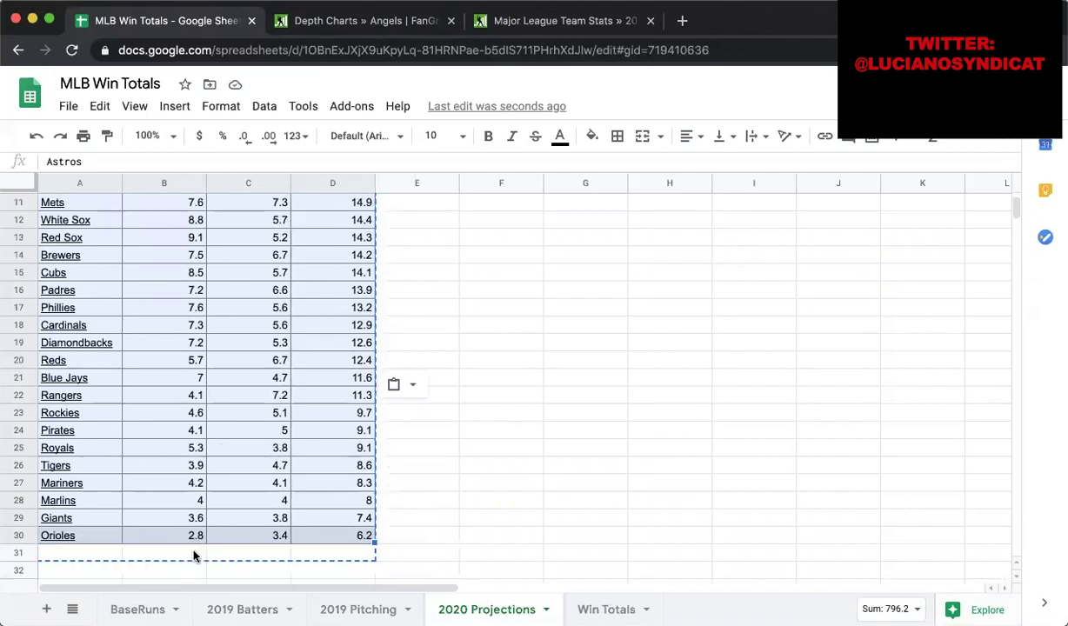
{"action": "key", "text": "super+shift+v"}
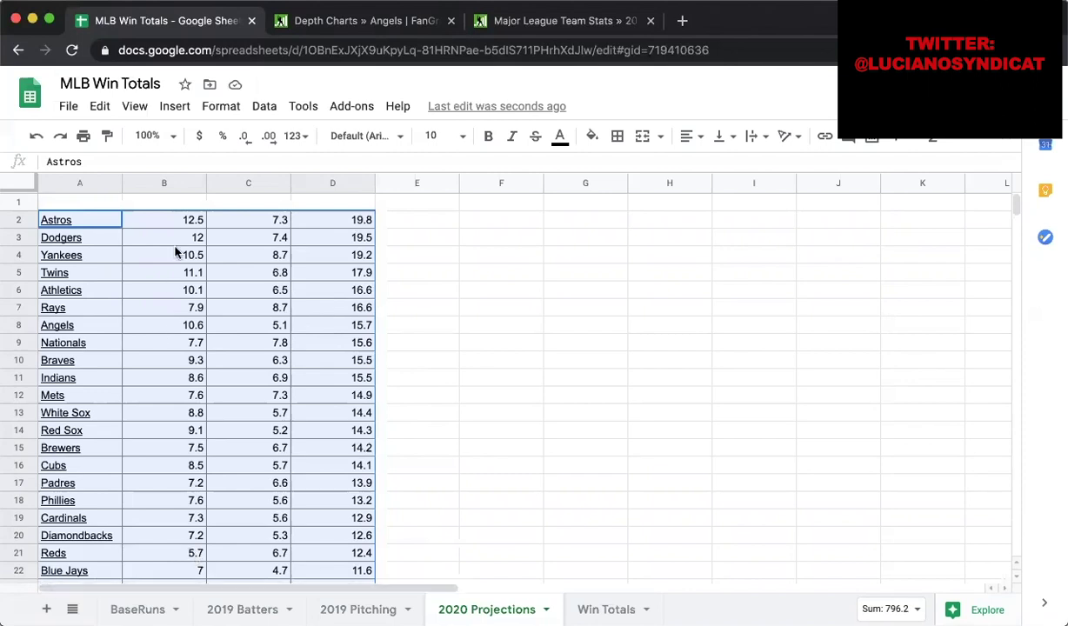
{"action": "left_click", "coordinate": [167, 204]}
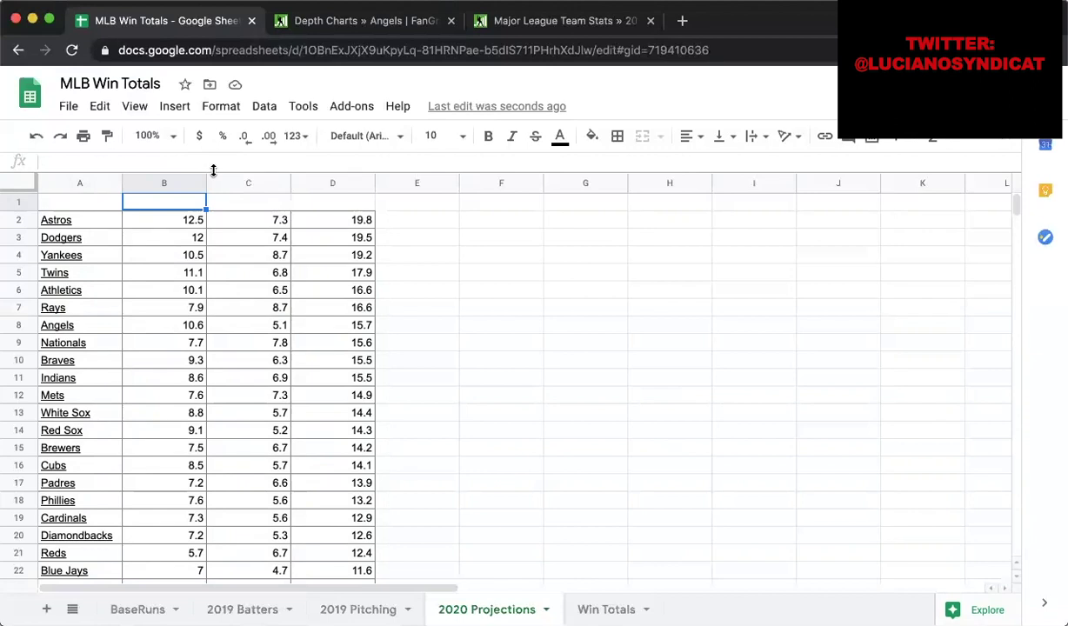
{"action": "type", "text": "Batting"}
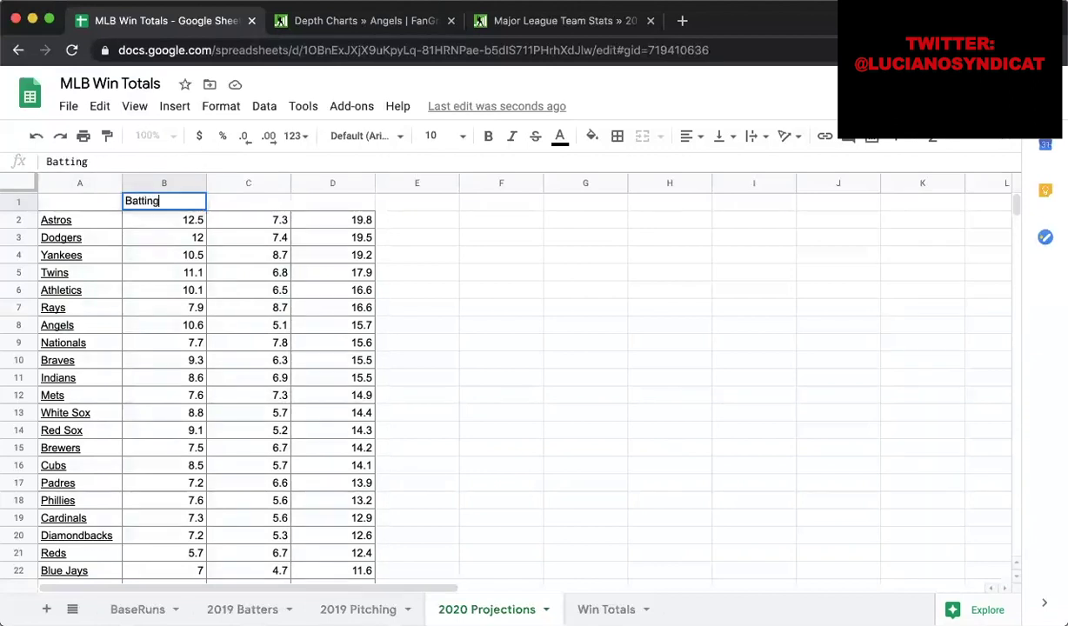
{"action": "key", "text": "Tab"}
{"action": "type", "text": "Pitching"}
{"action": "key", "text": "Tab"}
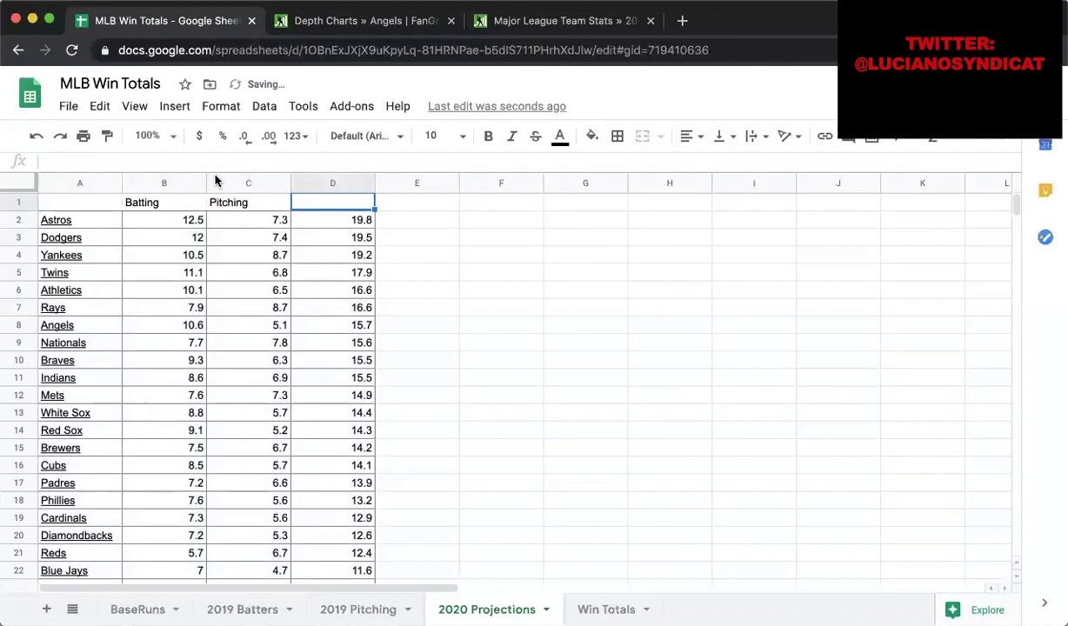
{"action": "type", "text": "Total"}
{"action": "key", "text": "Return"}
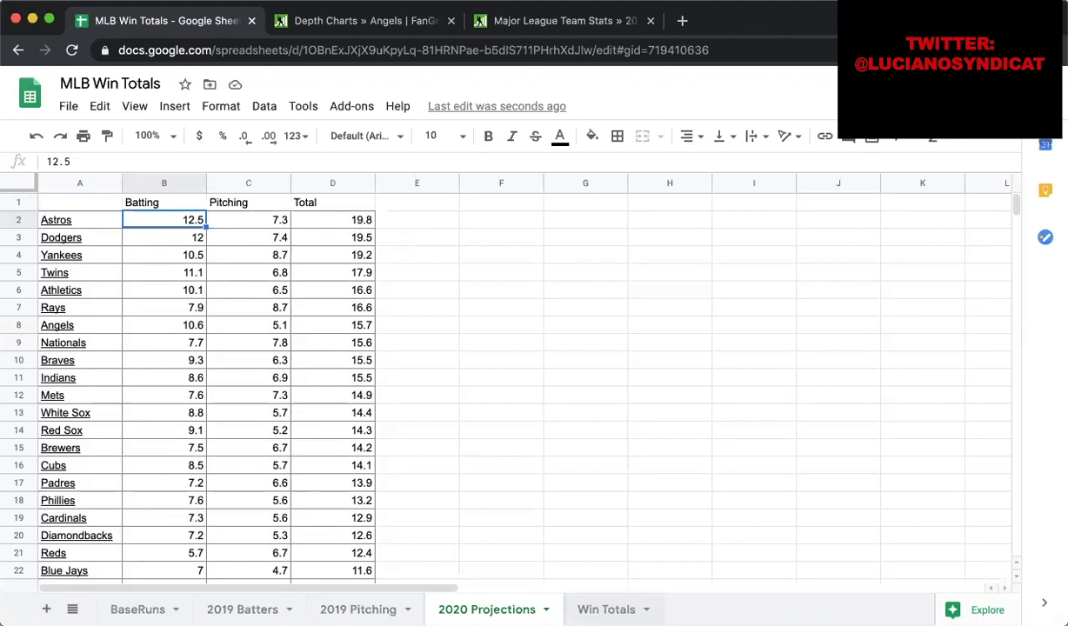
- Select A2 on the Win Totals sheet as the destination and copy the team names in A2:A31 of the BaseRuns sheet
{"action": "left_click", "coordinate": [606, 608]}
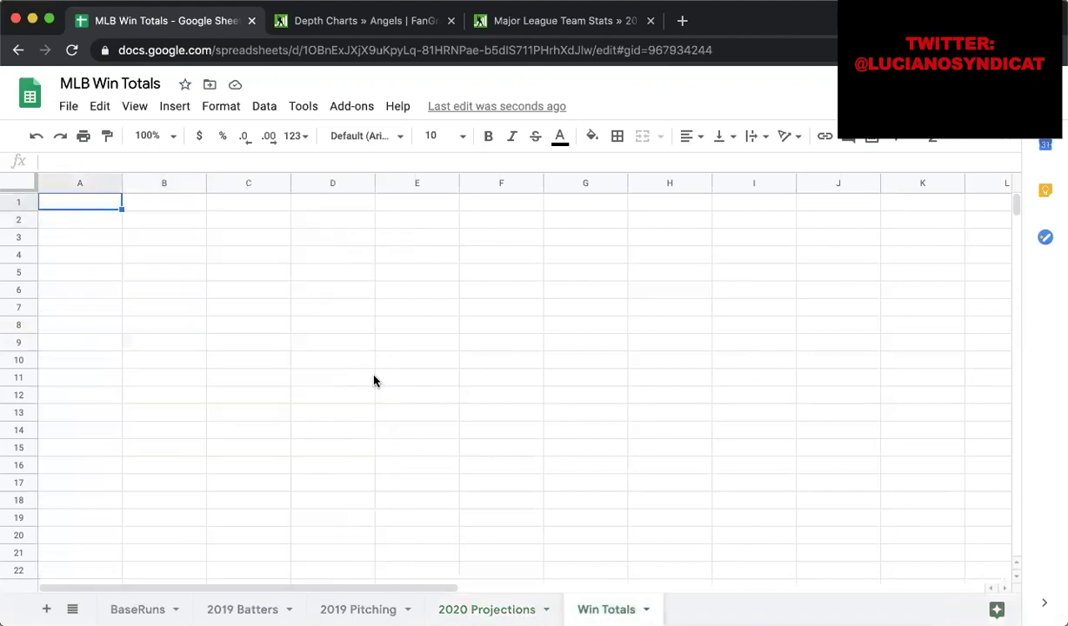
{"action": "left_click", "coordinate": [76, 183]}
{"action": "left_click", "coordinate": [88, 219]}
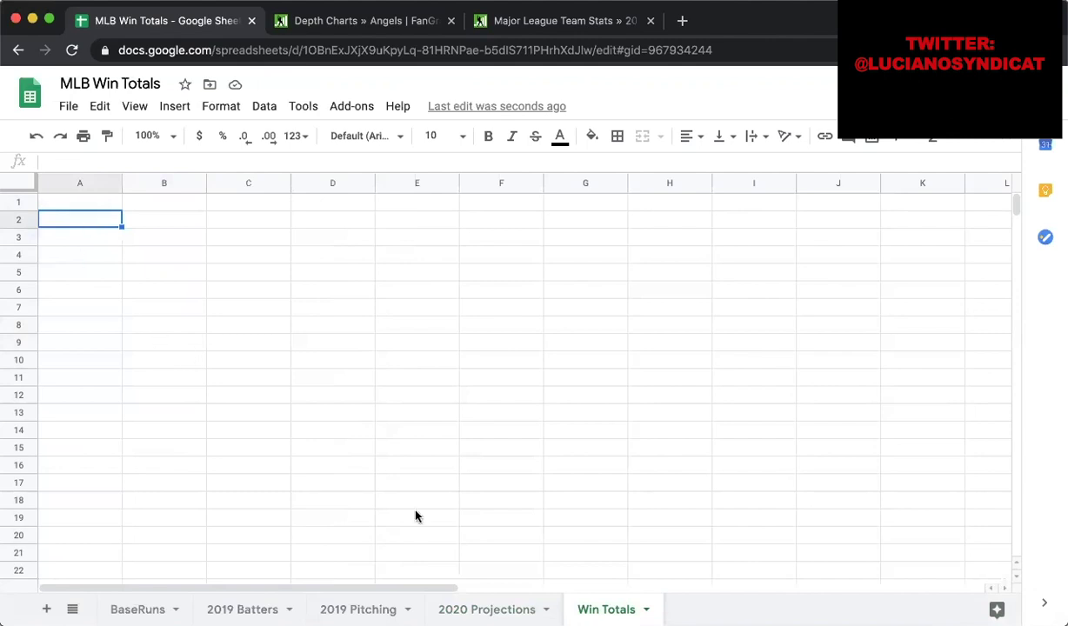
{"action": "left_click", "coordinate": [138, 609]}
{"action": "left_click", "coordinate": [80, 182]}
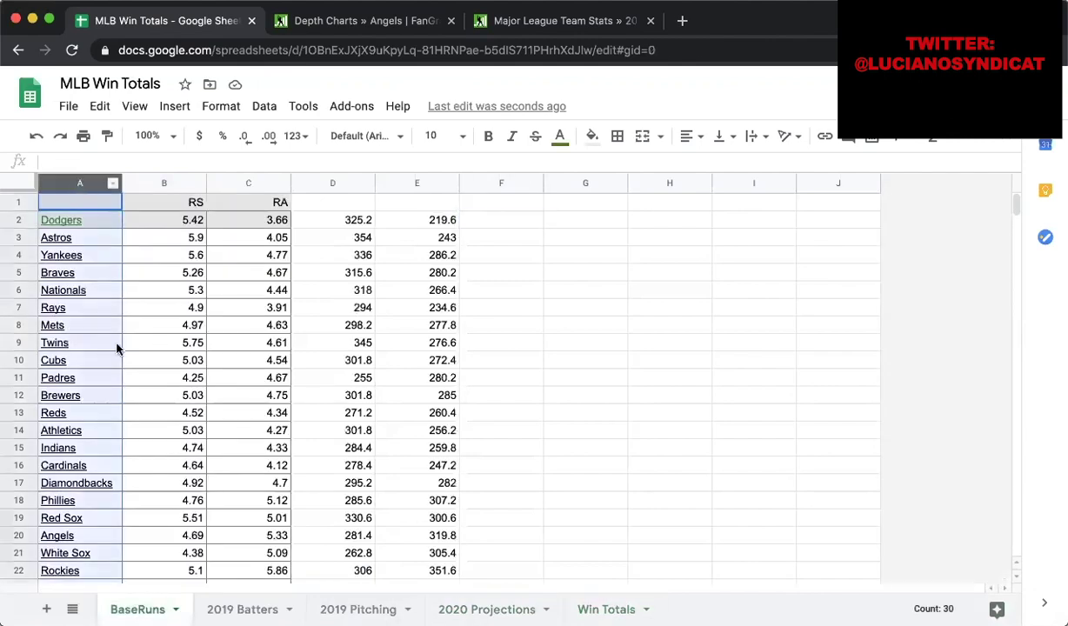
{"action": "left_click", "coordinate": [105, 223]}
{"action": "key", "text": "Down"}
{"action": "key", "text": "Up"}
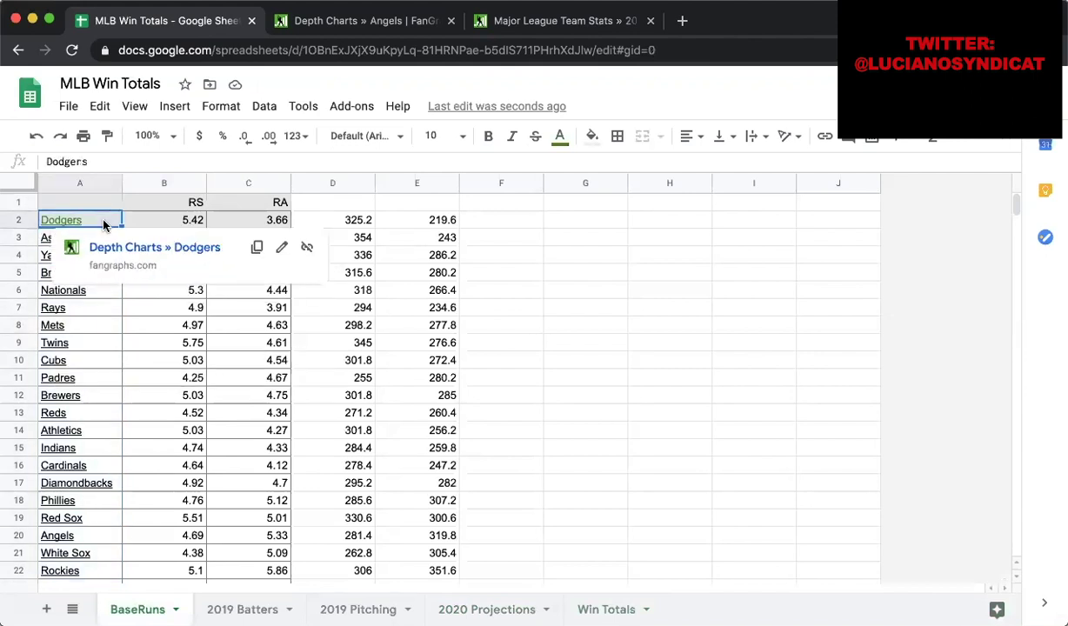
{"action": "left_click_drag", "start_coordinate": [95, 369], "coordinate": [91, 578]}
{"action": "scroll", "coordinate": [94, 522], "scroll_direction": "down", "scroll_amount": 3}
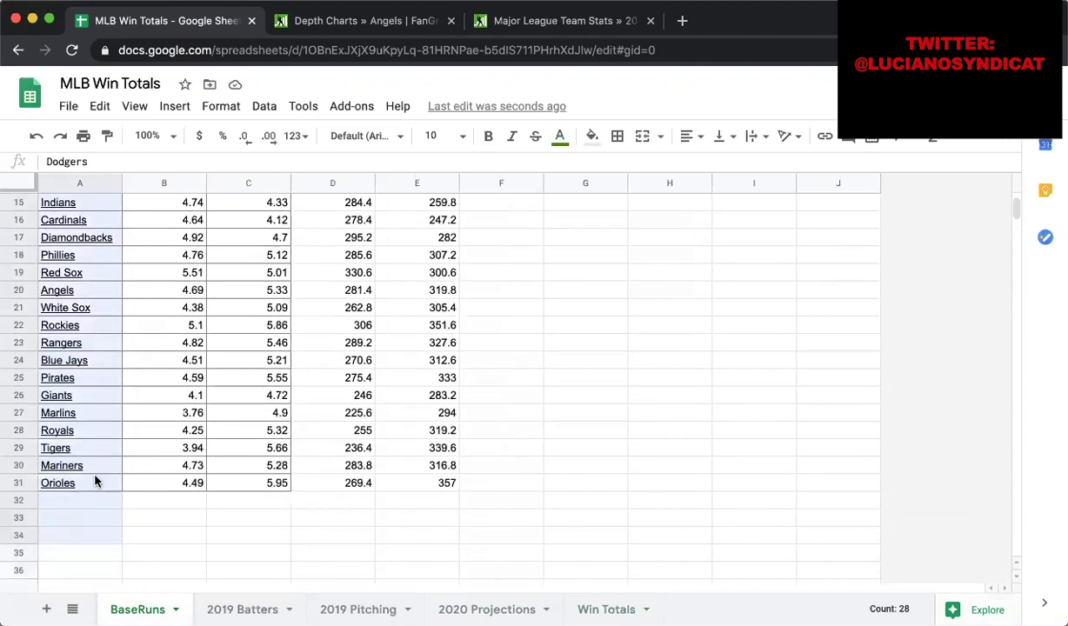
{"action": "left_click", "coordinate": [95, 481], "text": "shift"}
{"action": "key", "text": "ctrl+c"}
{"action": "scroll", "coordinate": [477, 482], "scroll_direction": "up", "scroll_amount": 5}
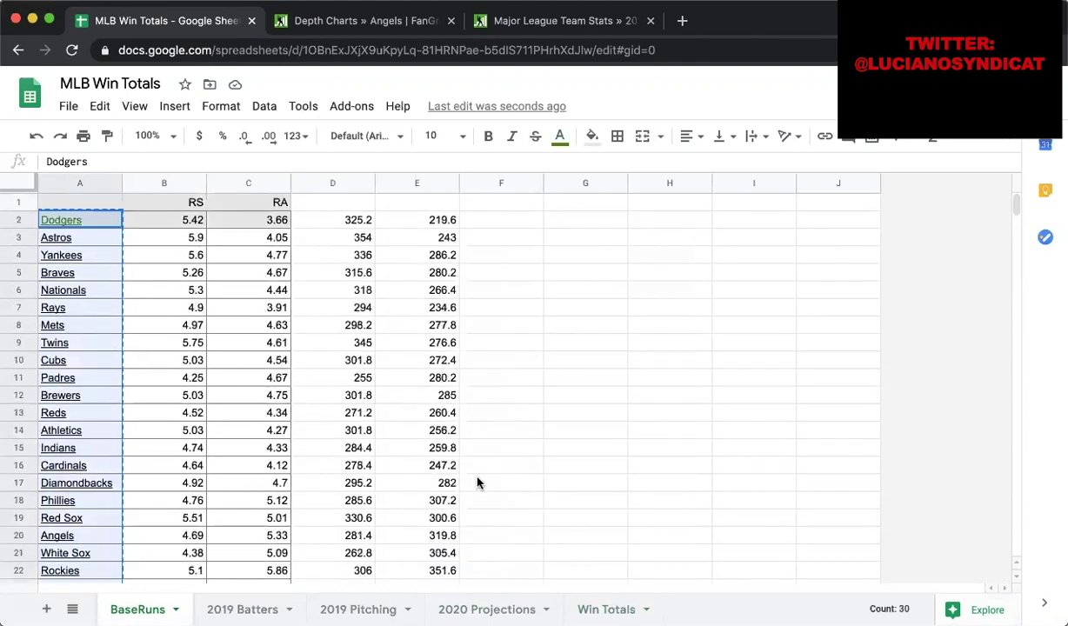
- Paste the team names into the Win Totals sheet from A2 down as values only
{"action": "left_click", "coordinate": [606, 608]}
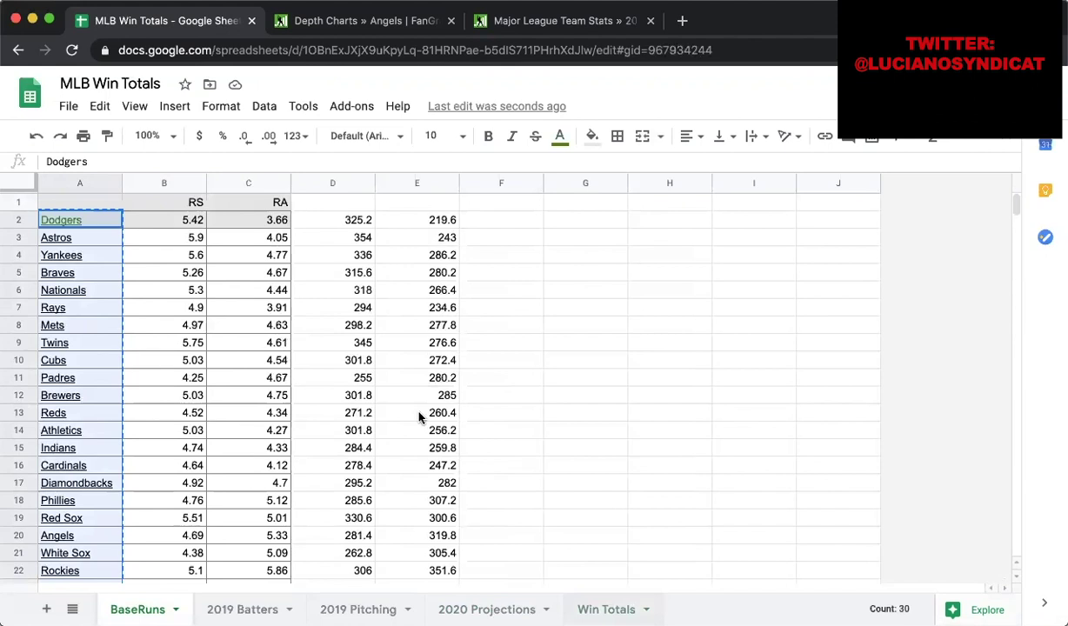
{"action": "key", "text": "ctrl+v"}
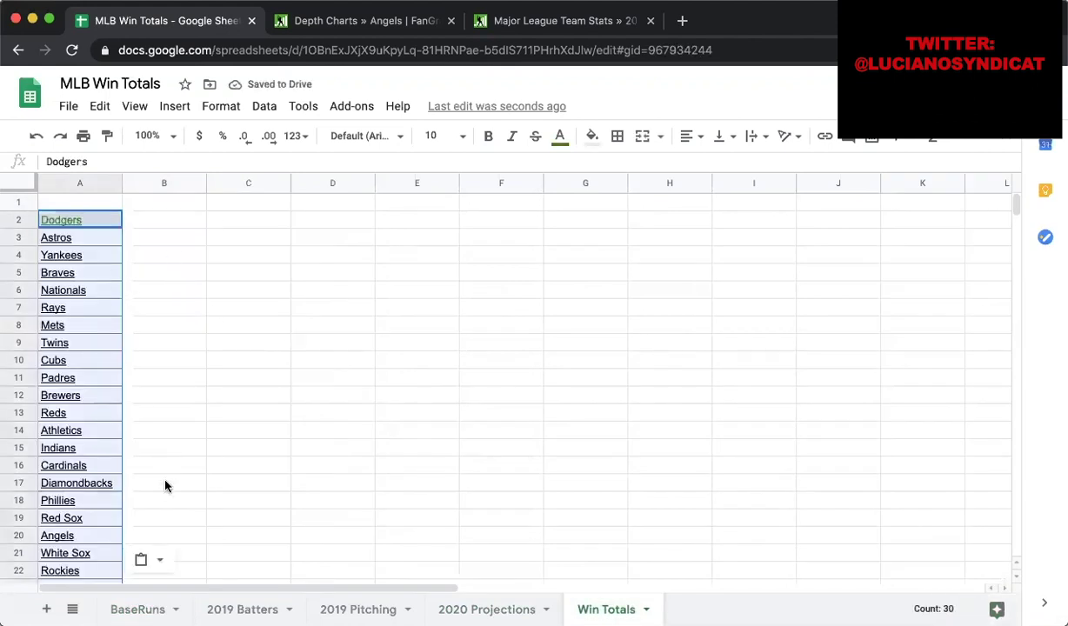
{"action": "left_click", "coordinate": [166, 566]}
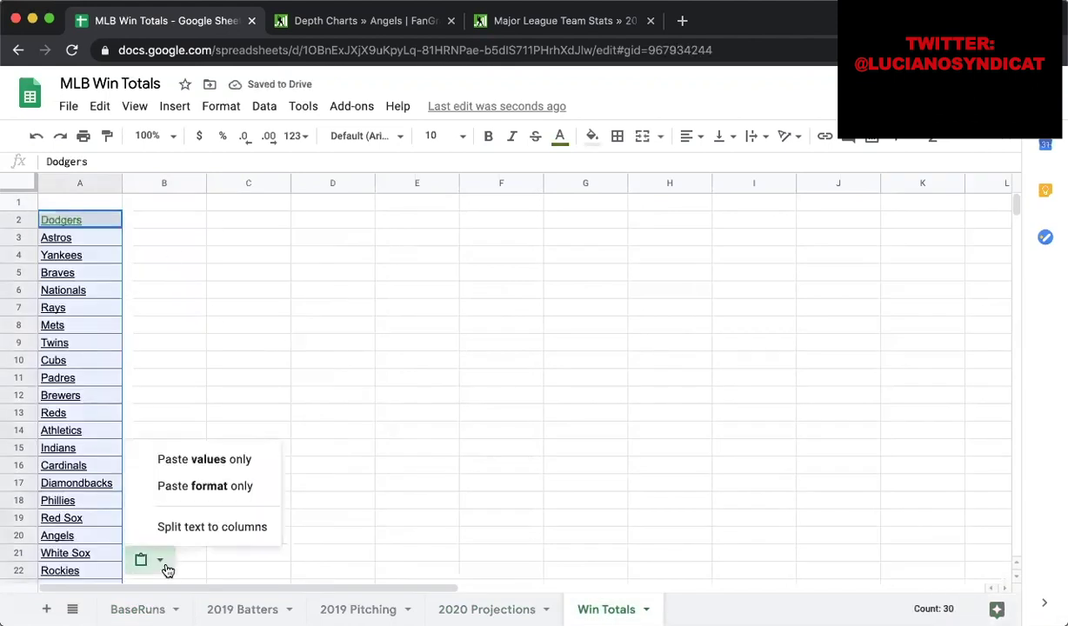
{"action": "left_click", "coordinate": [217, 462]}
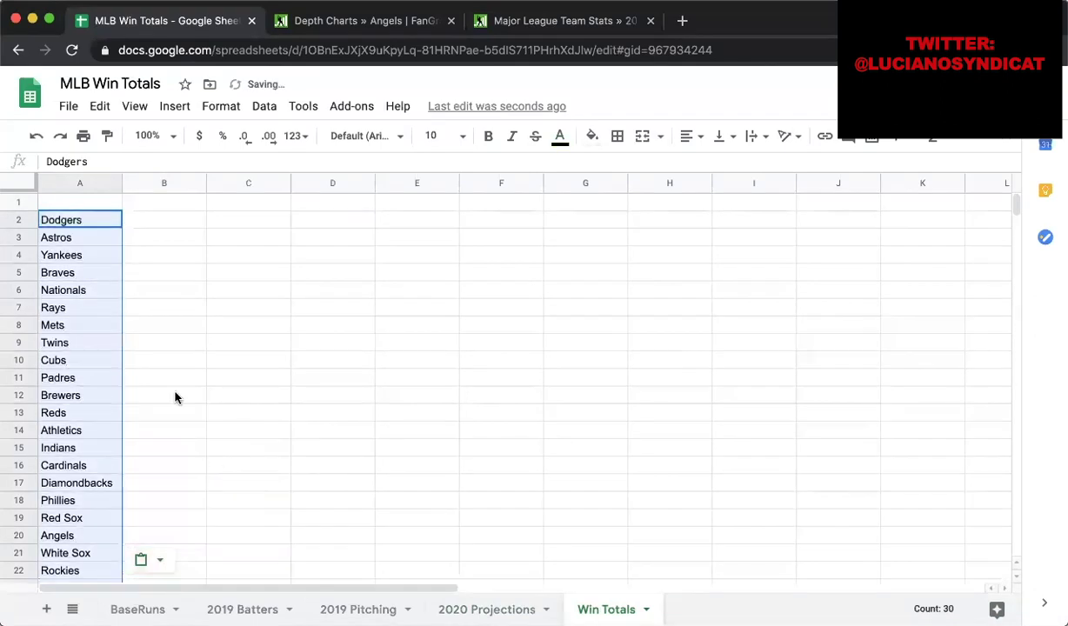
{"action": "left_click", "coordinate": [74, 217]}
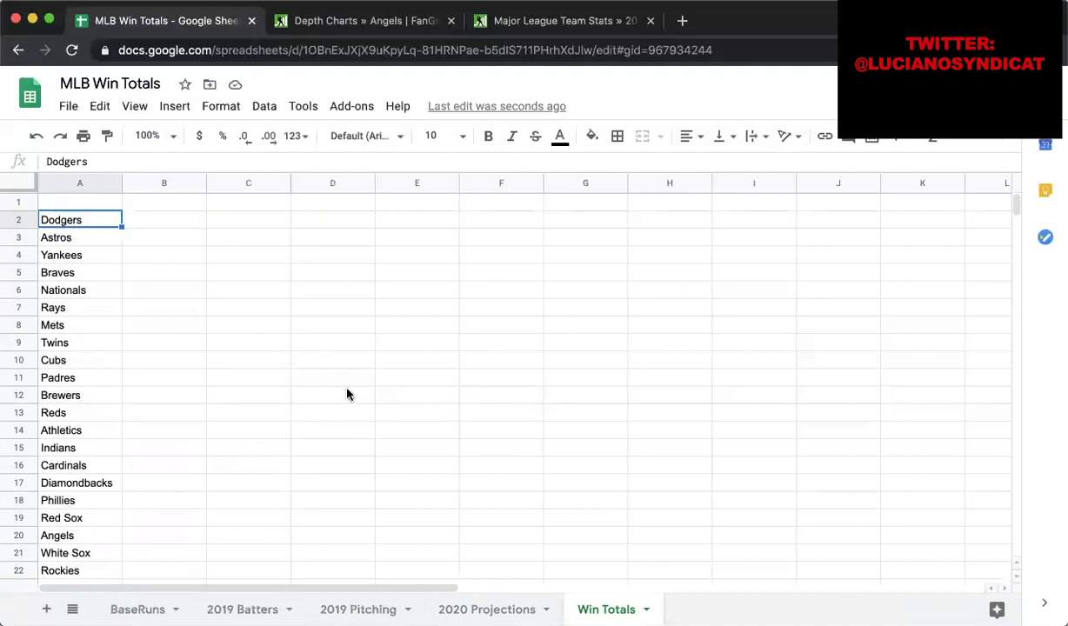
- Begin a formula in B2 of the Win Totals sheet with INDEX over column D of the BaseRuns sheet
{"action": "left_click", "coordinate": [149, 224]}
{"action": "left_click", "coordinate": [156, 205]}
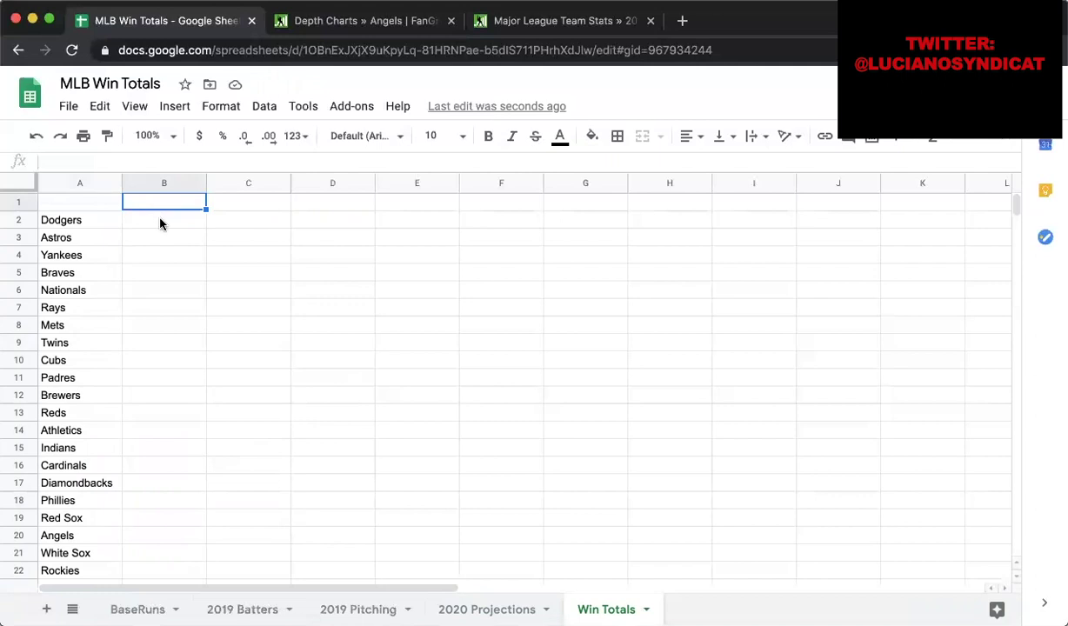
{"action": "left_click", "coordinate": [160, 222]}
{"action": "left_click", "coordinate": [182, 163]}
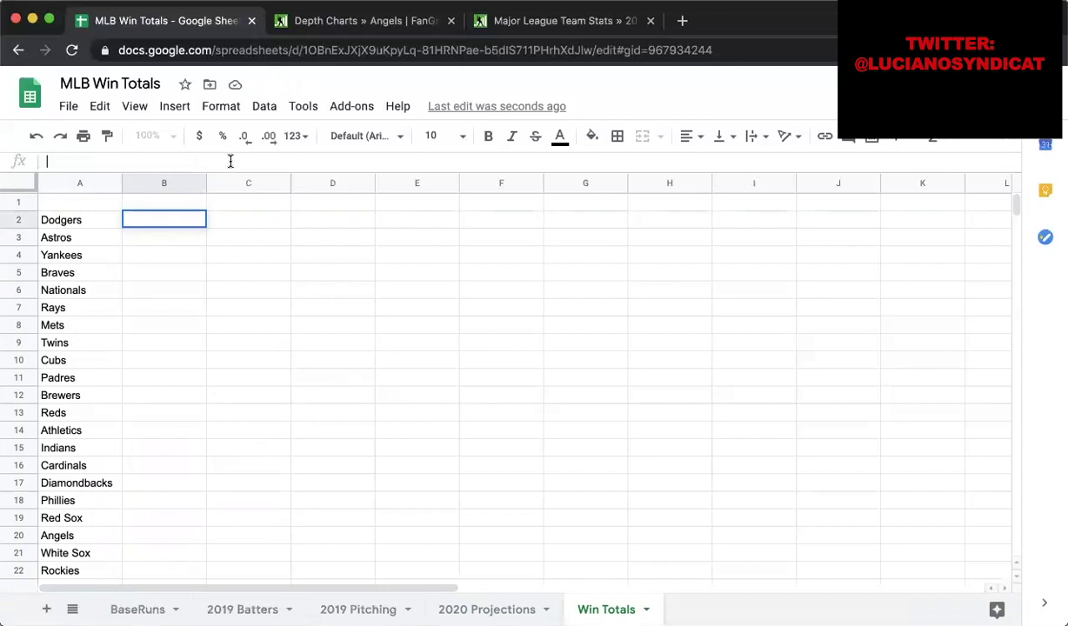
{"action": "left_click", "coordinate": [187, 205]}
{"action": "left_click", "coordinate": [174, 223]}
{"action": "type", "text": "="}
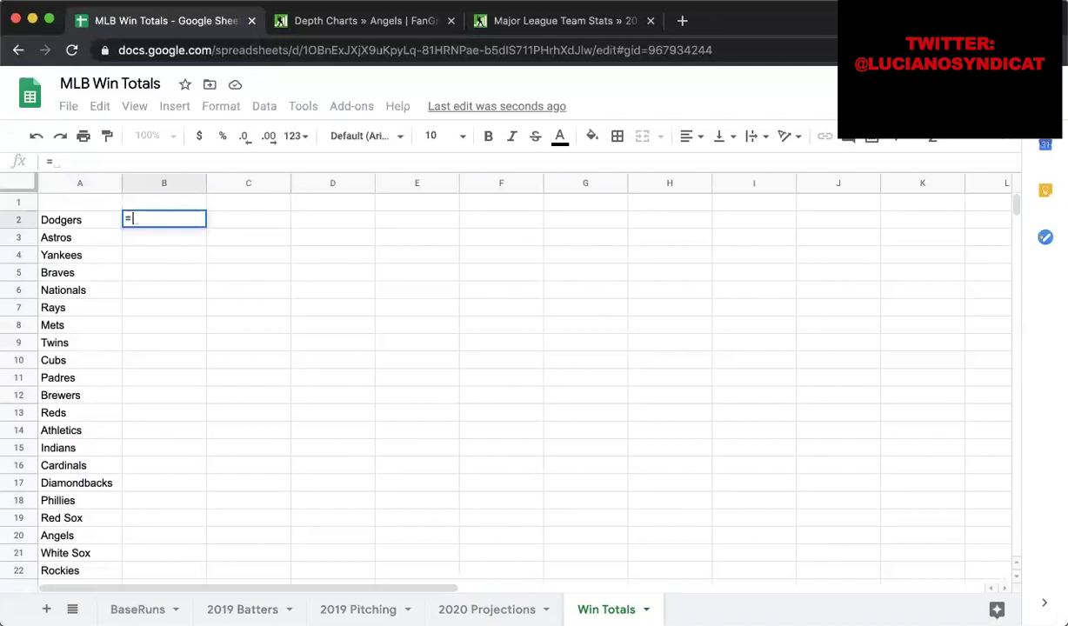
{"action": "type", "text": "INDEX("}
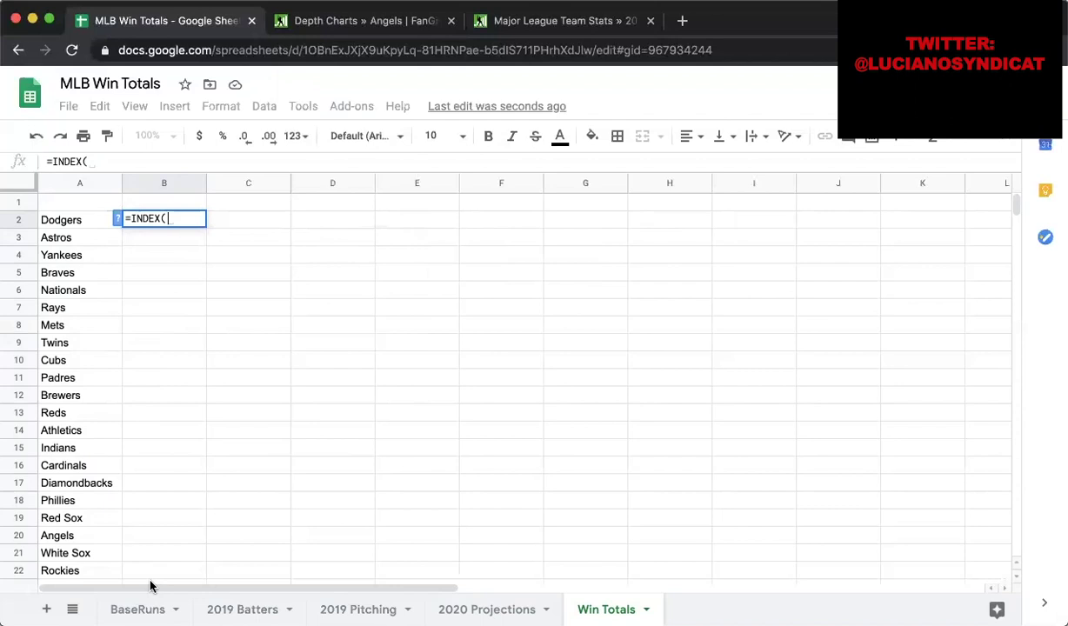
{"action": "left_click", "coordinate": [137, 609]}
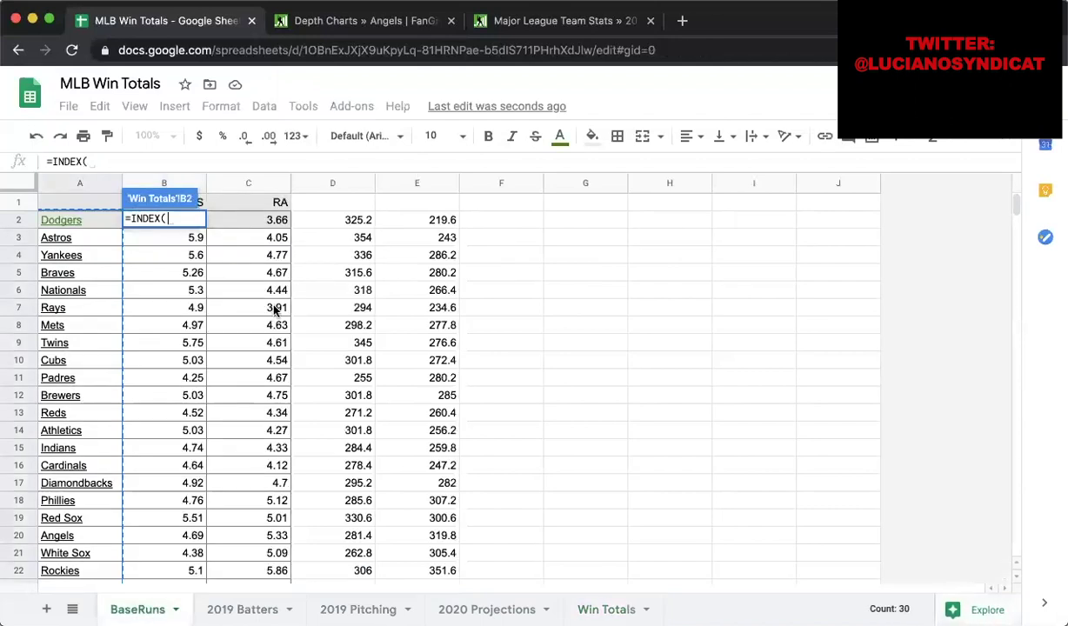
{"action": "left_click", "coordinate": [344, 190]}
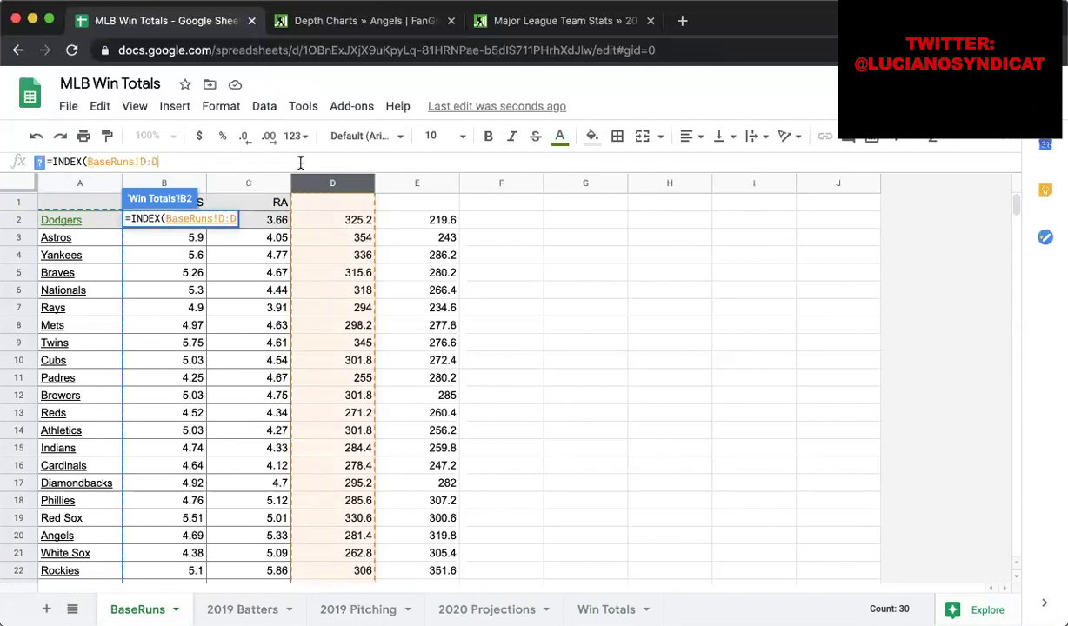
- Complete the B2 formula with an exact MATCH of A2 in BaseRuns column A: =INDEX(BaseRuns!D:D,MATCH(A2,BaseRuns!A:A,0))
{"action": "type", "text": ",MATCH("}
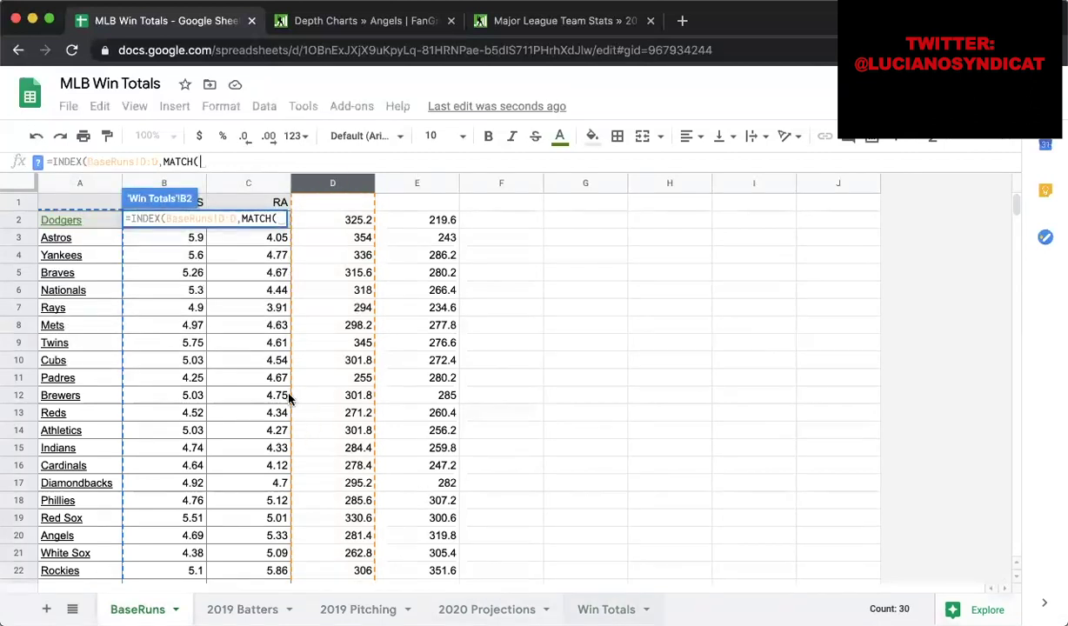
{"action": "left_click", "coordinate": [85, 222]}
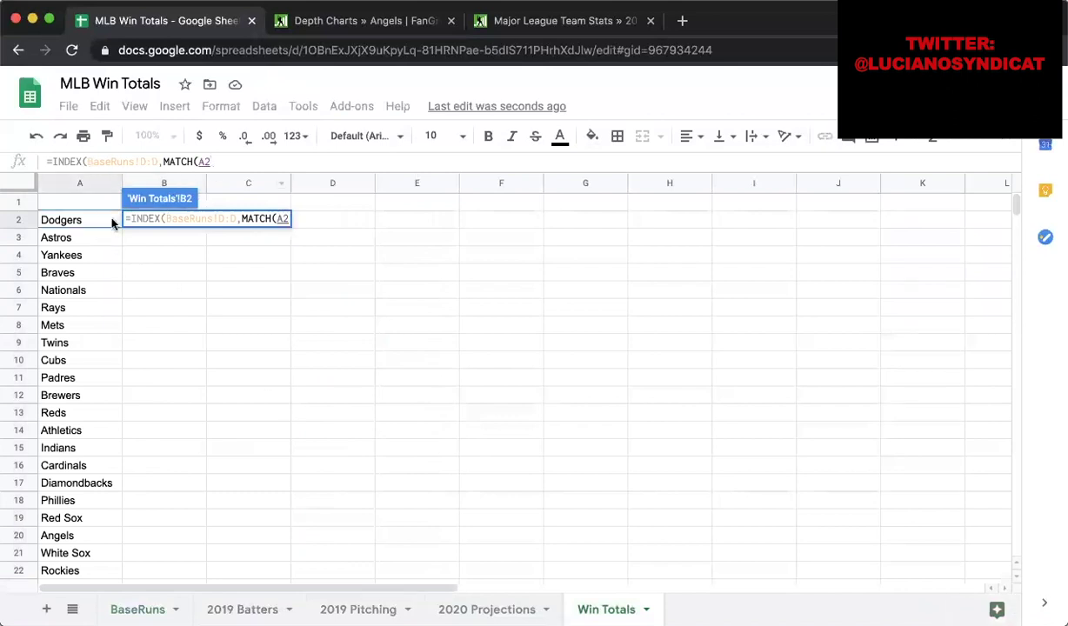
{"action": "left_click", "coordinate": [270, 164]}
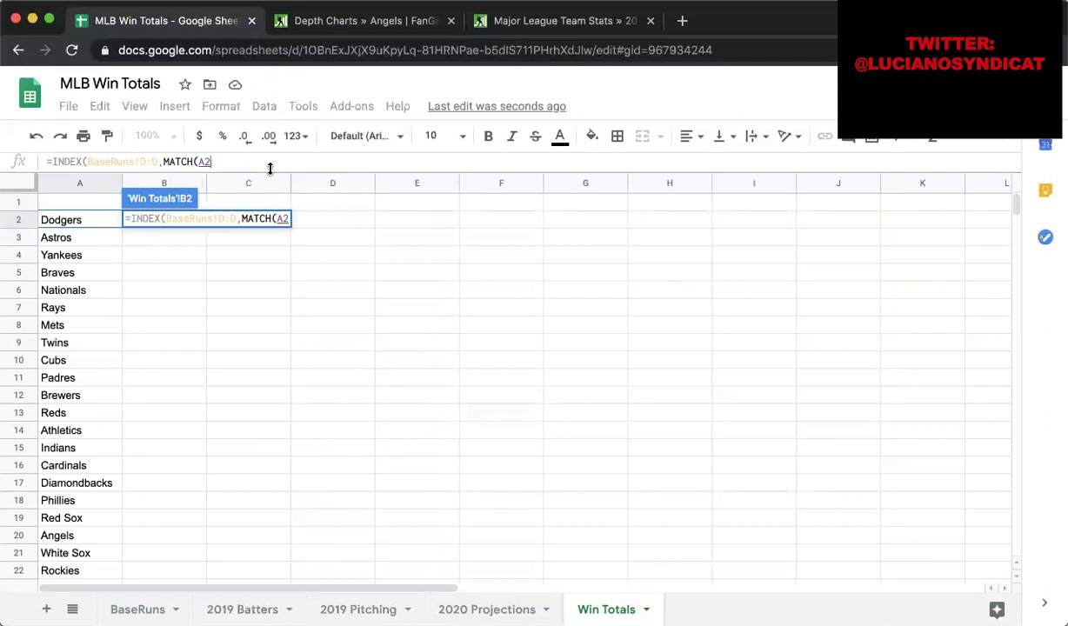
{"action": "type", "text": ","}
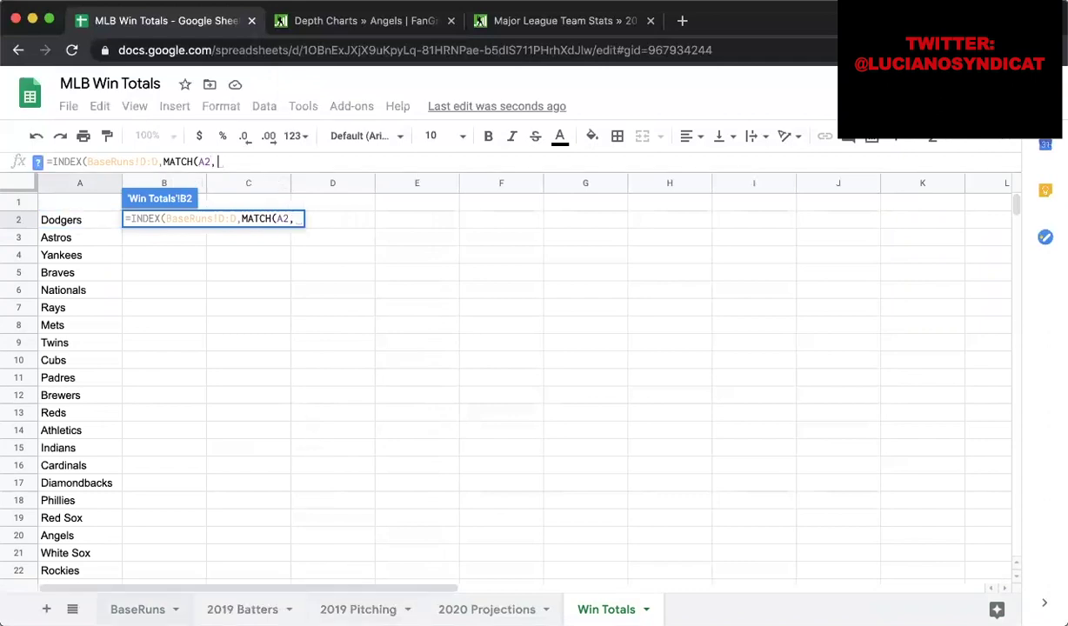
{"action": "left_click", "coordinate": [139, 610]}
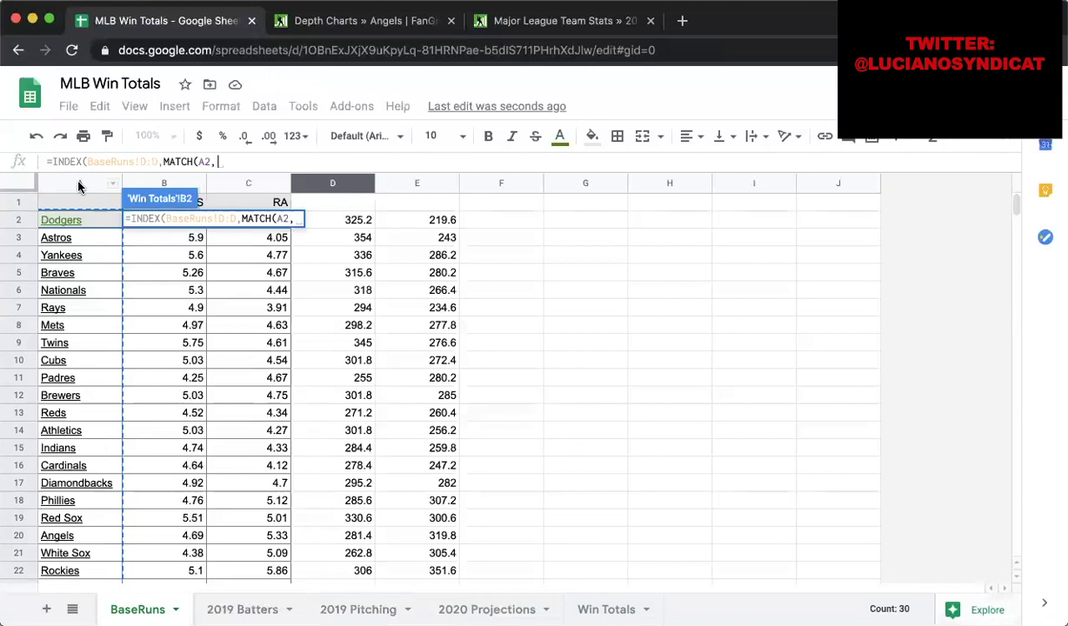
{"action": "left_click", "coordinate": [79, 184]}
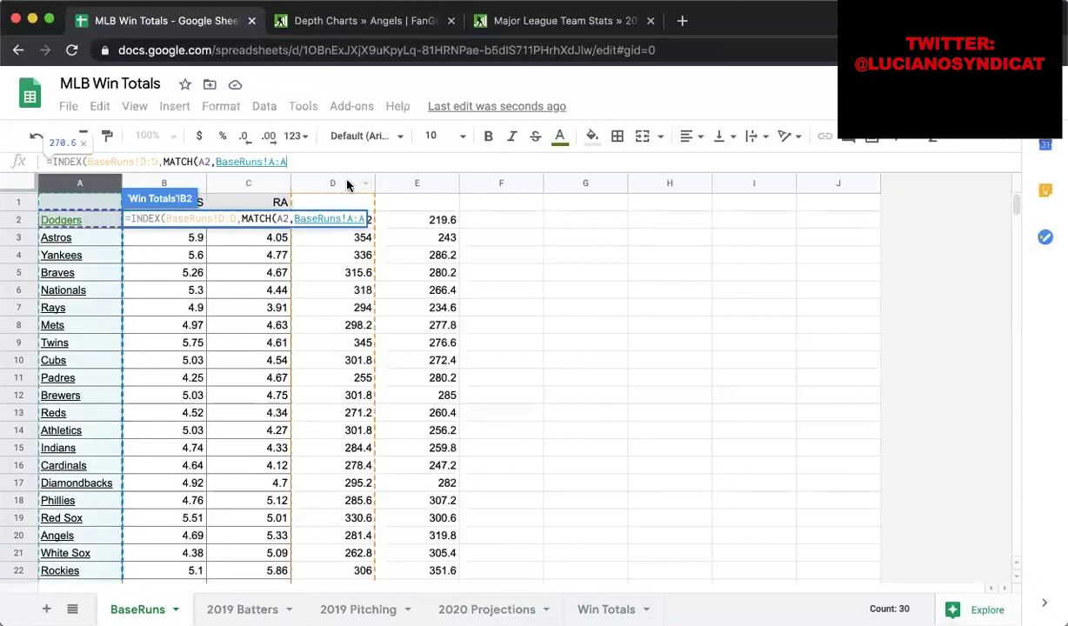
{"action": "type", "text": ",0))"}
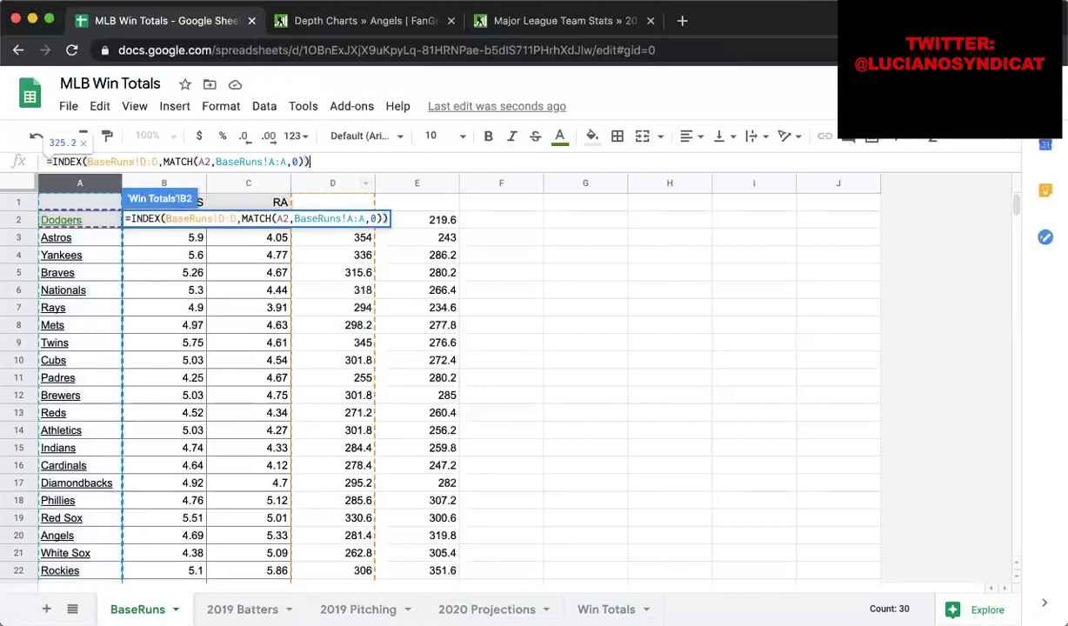
{"action": "key", "text": "Return"}
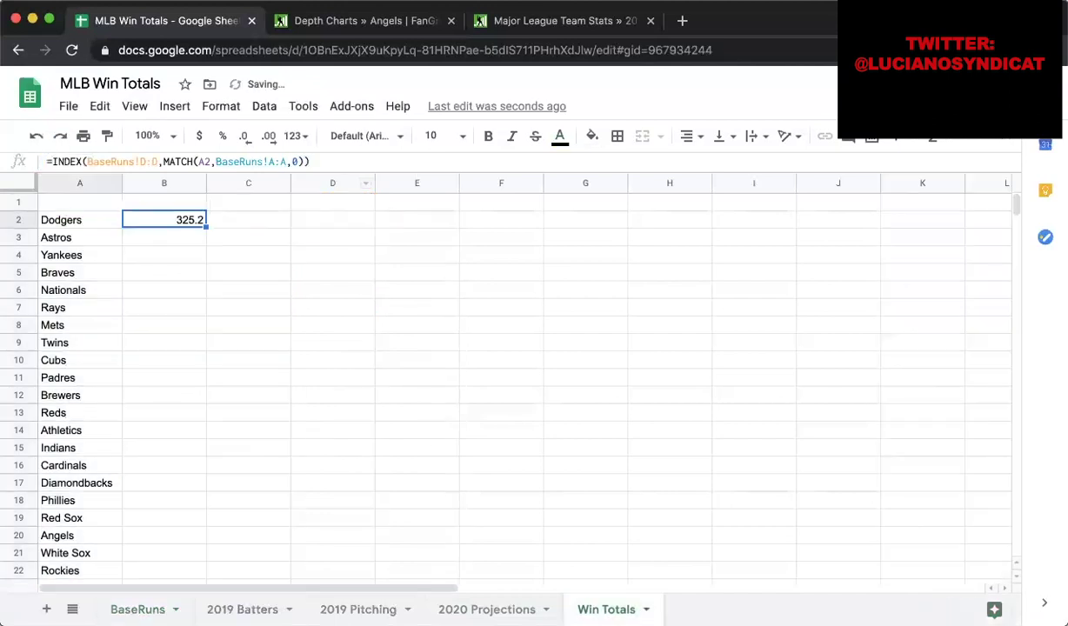
- Fill the B2 formula down for all teams and label B1 2019 BsRS
{"action": "left_click_drag", "start_coordinate": [205, 226], "coordinate": [169, 541]}
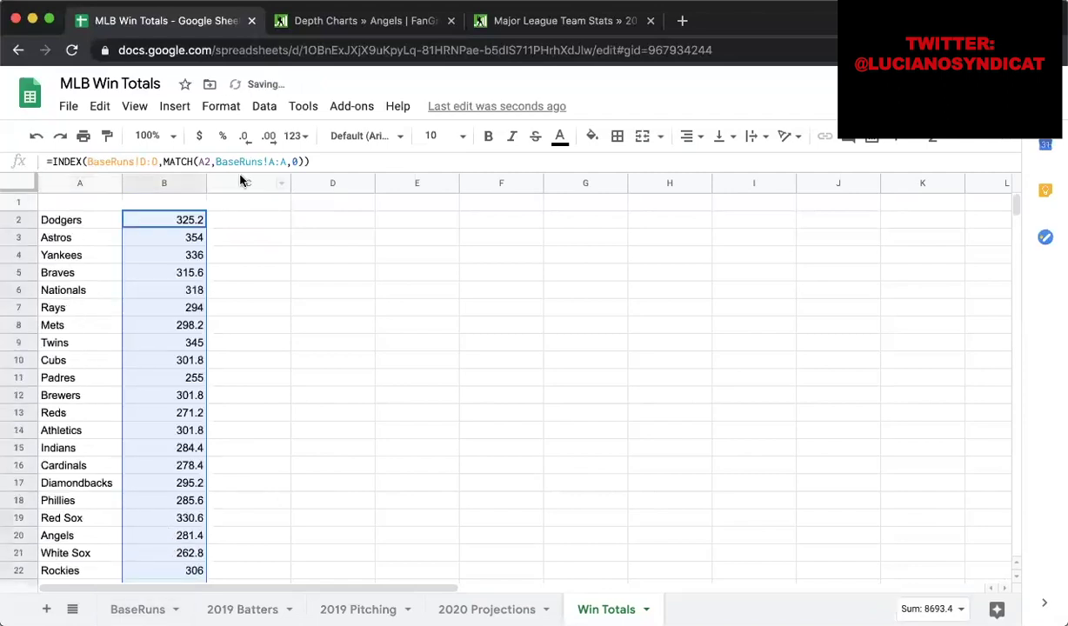
{"action": "left_click", "coordinate": [161, 198]}
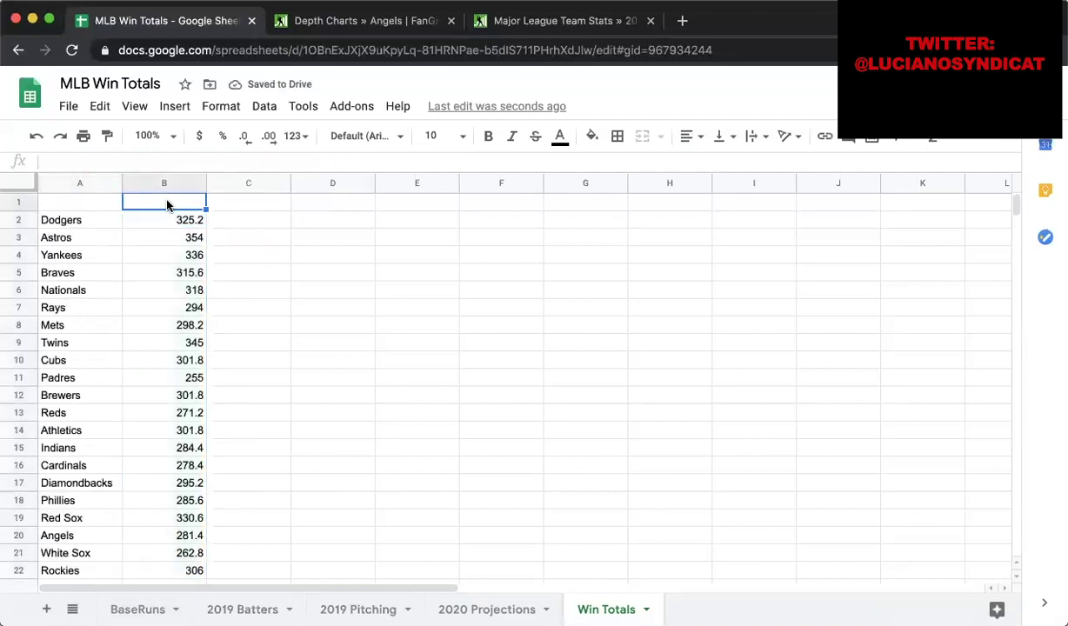
{"action": "type", "text": "2019 BsR"}
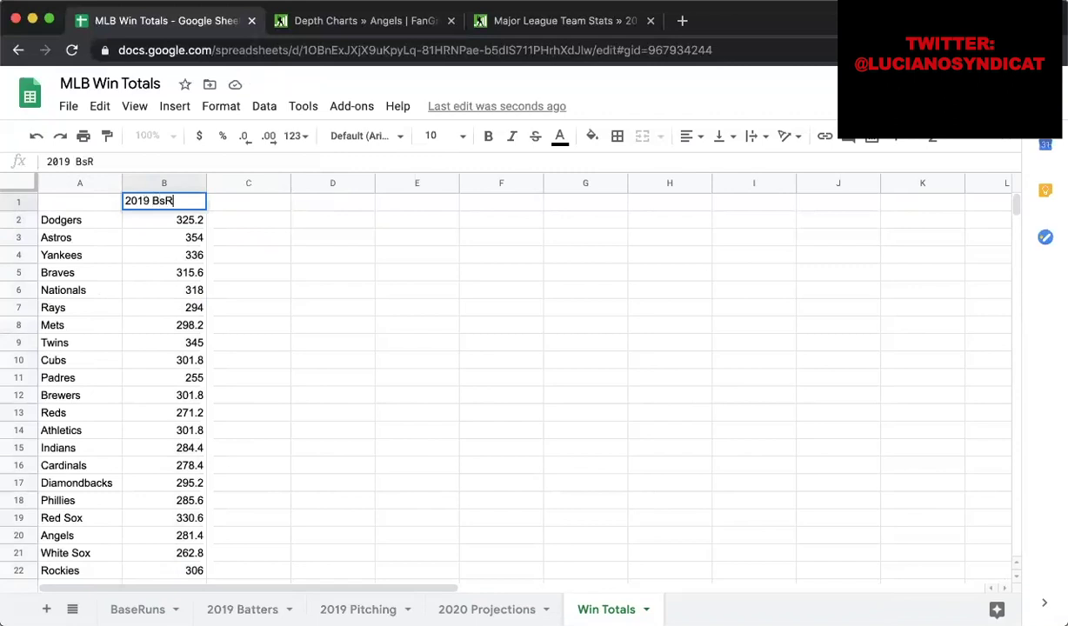
{"action": "type", "text": "S"}
{"action": "key", "text": "BackSpace"}
{"action": "type", "text": "S"}
{"action": "key", "text": "Tab"}
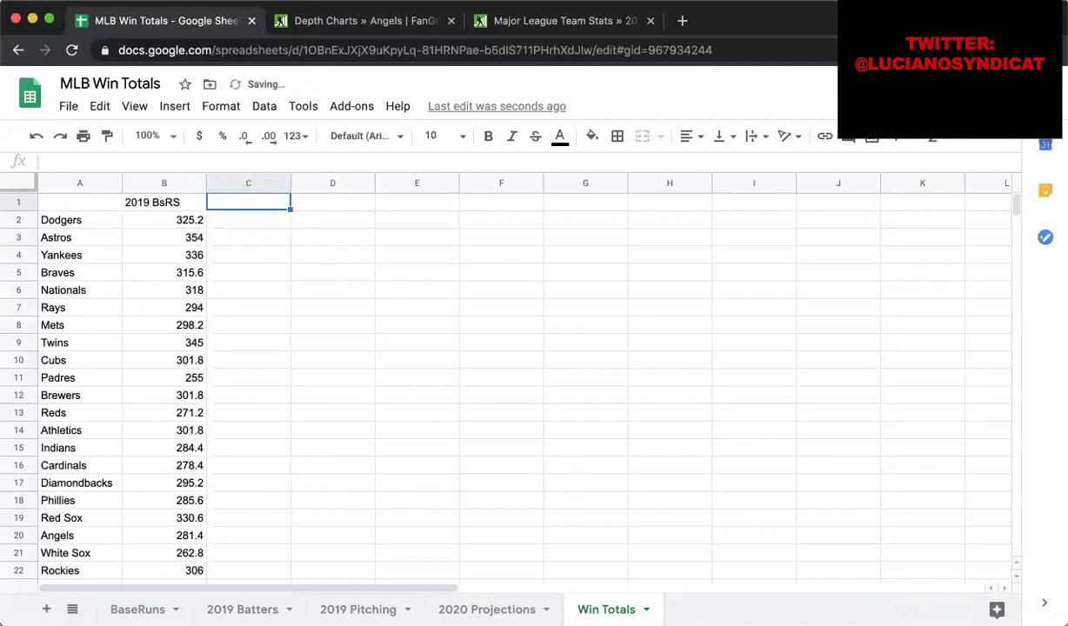
{"action": "key", "text": "Left"}
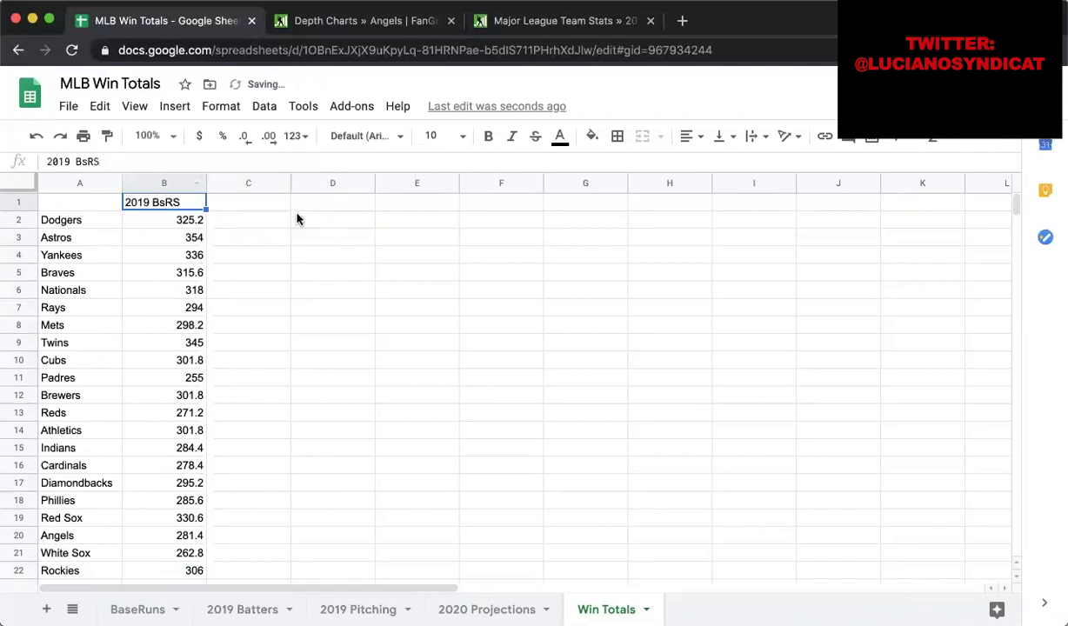
- Copy the formula text of B2 into C2 with its A2 reference unchanged
{"action": "left_click", "coordinate": [191, 224]}
{"action": "left_click_drag", "start_coordinate": [313, 161], "coordinate": [50, 158]}
{"action": "key", "text": "ctrl+c"}
{"action": "key", "text": "Return"}
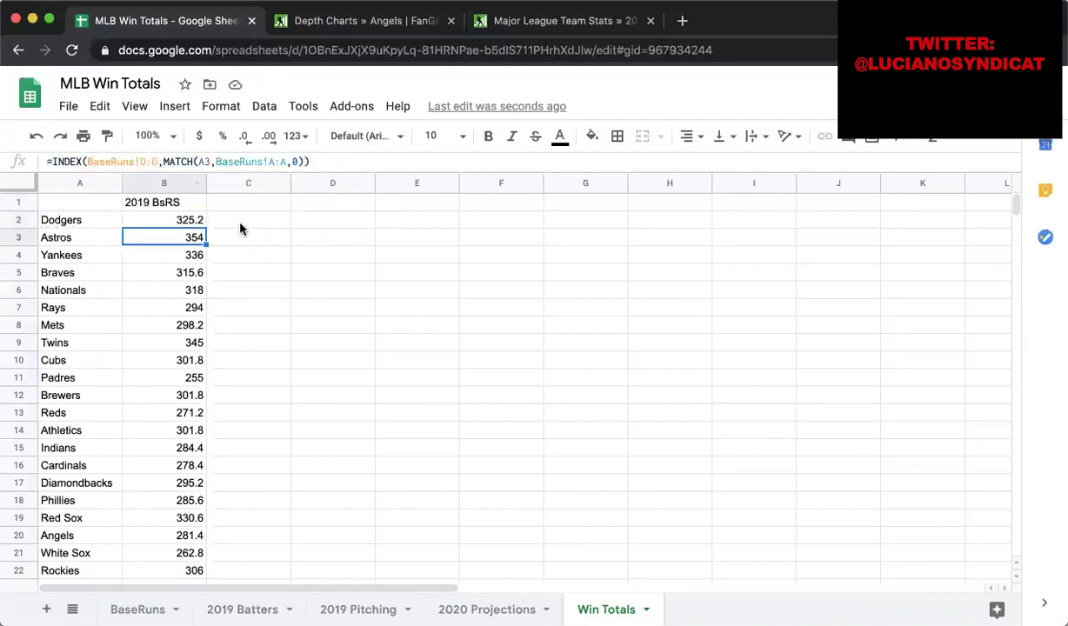
{"action": "left_click", "coordinate": [235, 220]}
{"action": "left_click", "coordinate": [231, 162]}
{"action": "key", "text": "ctrl+v"}
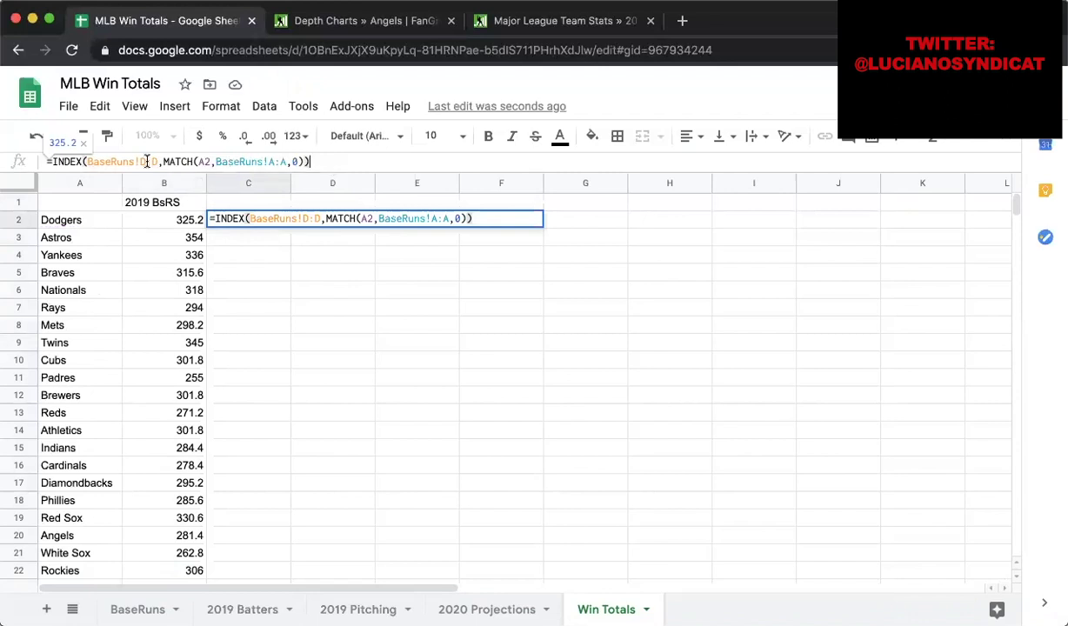
- Change the INDEX range in the C2 formula to BaseRuns!E:E
{"action": "left_click", "coordinate": [203, 162]}
{"action": "left_click", "coordinate": [145, 161]}
{"action": "key", "text": "BackSpace"}
{"action": "type", "text": "E"}
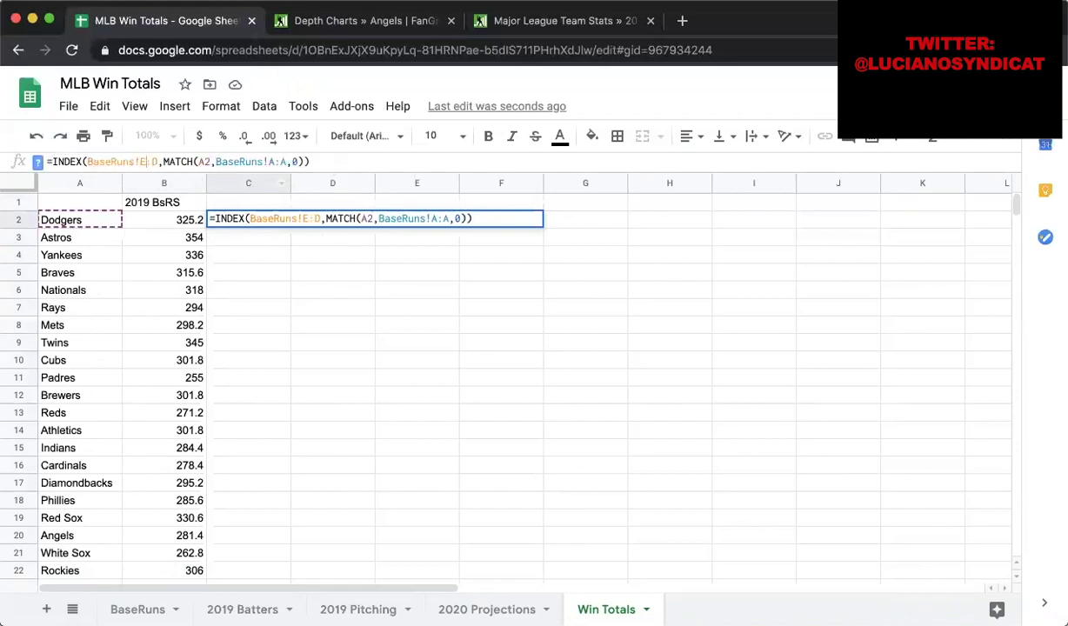
{"action": "left_click", "coordinate": [158, 163]}
{"action": "key", "text": "BackSpace"}
{"action": "type", "text": "E"}
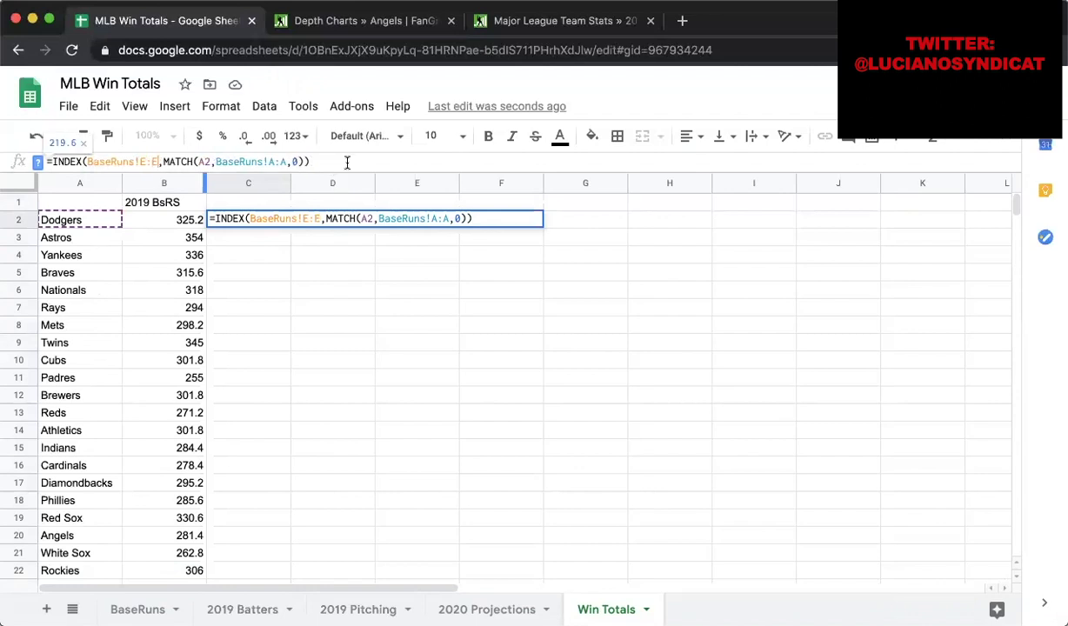
{"action": "key", "text": "Return"}
- Label C1 2019 BsRA and fill the C2 formula down for all teams
{"action": "left_click", "coordinate": [275, 221]}
{"action": "left_click", "coordinate": [247, 207]}
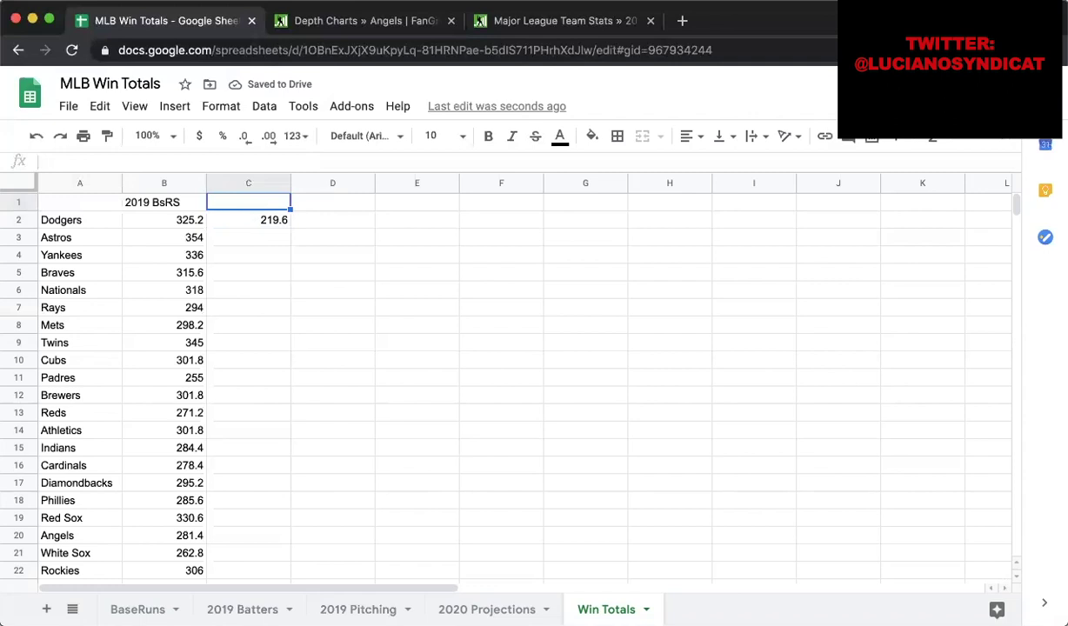
{"action": "type", "text": "2019 BsRA"}
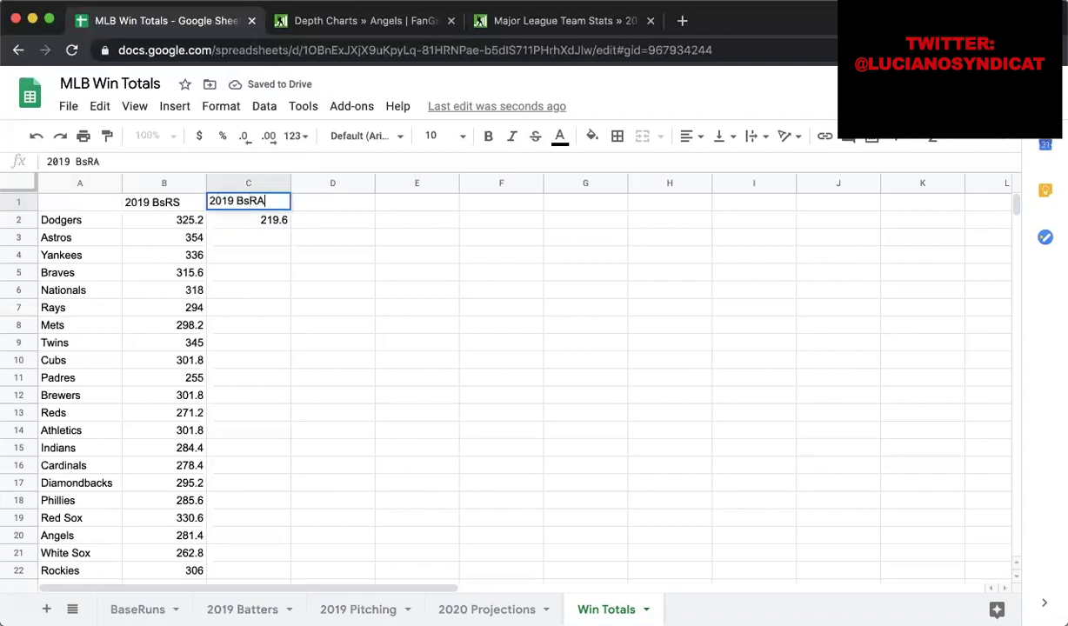
{"action": "key", "text": "Return"}
{"action": "left_click_drag", "start_coordinate": [292, 232], "coordinate": [261, 493]}
{"action": "scroll", "coordinate": [261, 469], "scroll_direction": "up", "scroll_amount": 5}
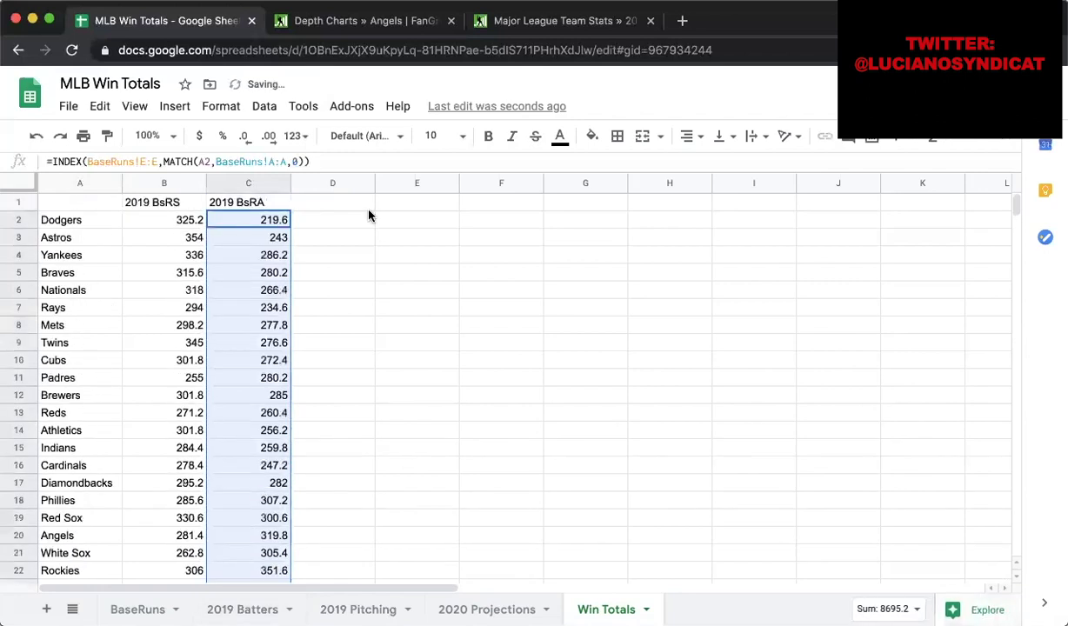
- Label D1 2019 Batter WAR and widen column D slightly to fit the header
{"action": "left_click", "coordinate": [352, 202]}
{"action": "type", "text": "2019 B"}
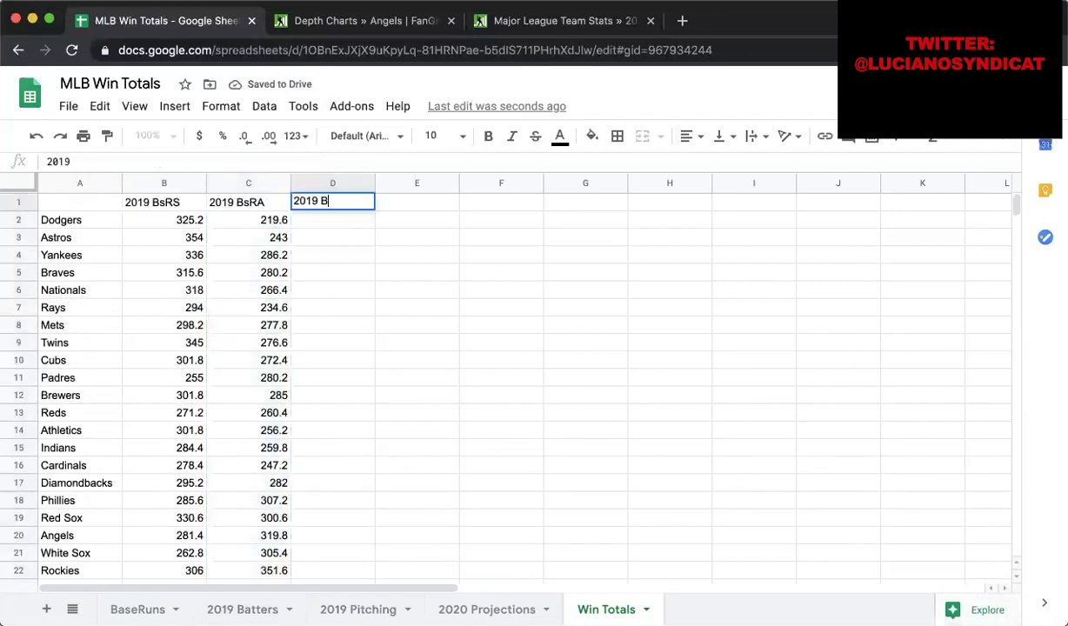
{"action": "type", "text": "atter War"}
{"action": "key", "text": "BackSpace"}
{"action": "key", "text": "BackSpace"}
{"action": "type", "text": "AR"}
{"action": "key", "text": "Return"}
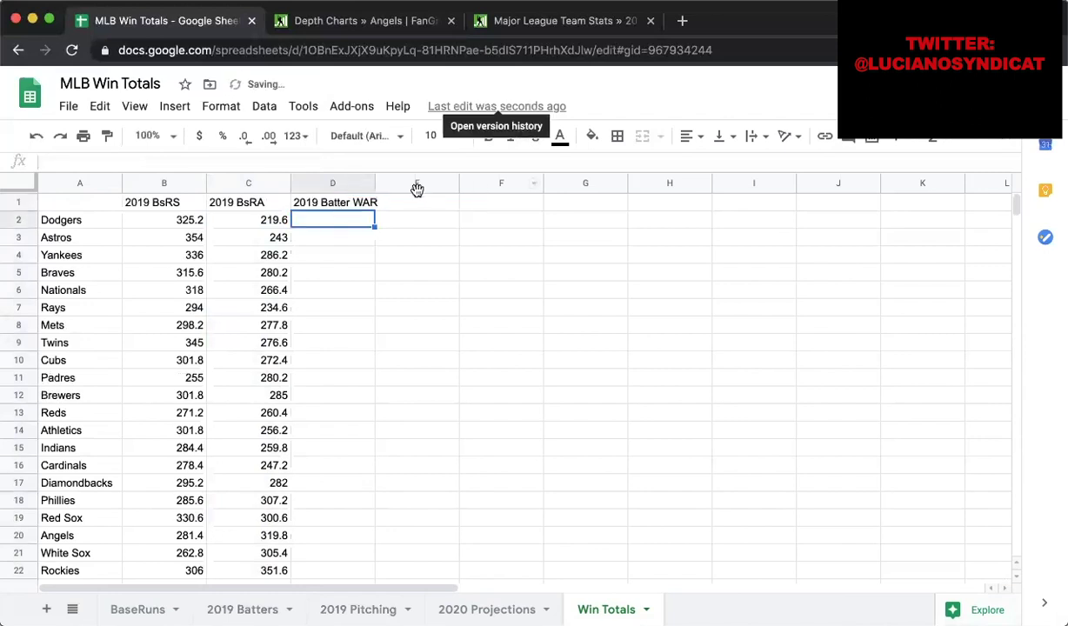
{"action": "left_click_drag", "start_coordinate": [375, 182], "coordinate": [383, 182]}
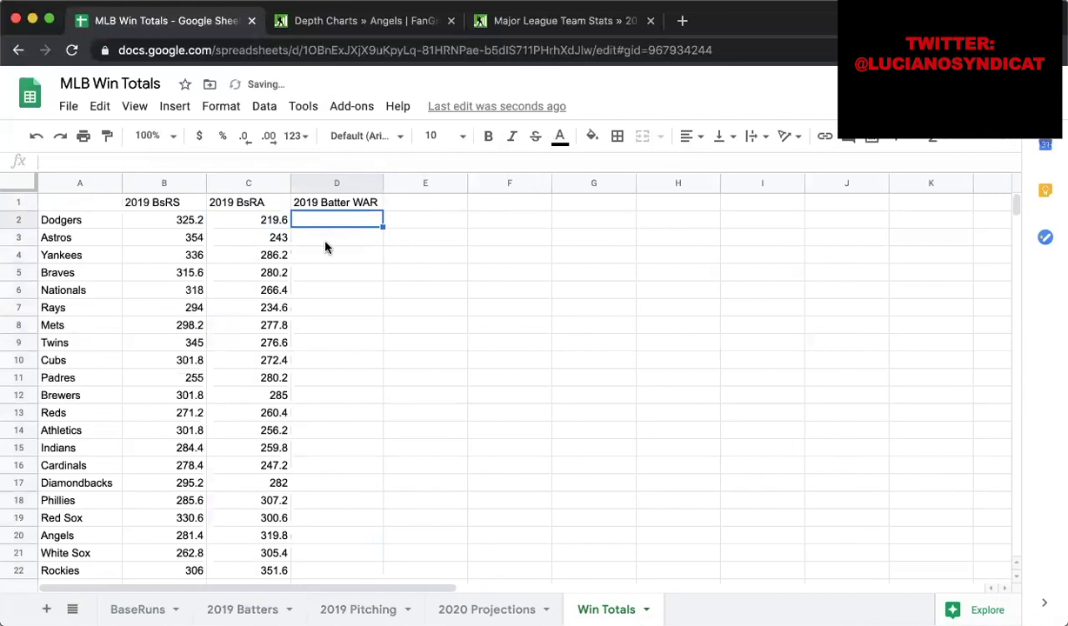
{"action": "left_click", "coordinate": [278, 225]}
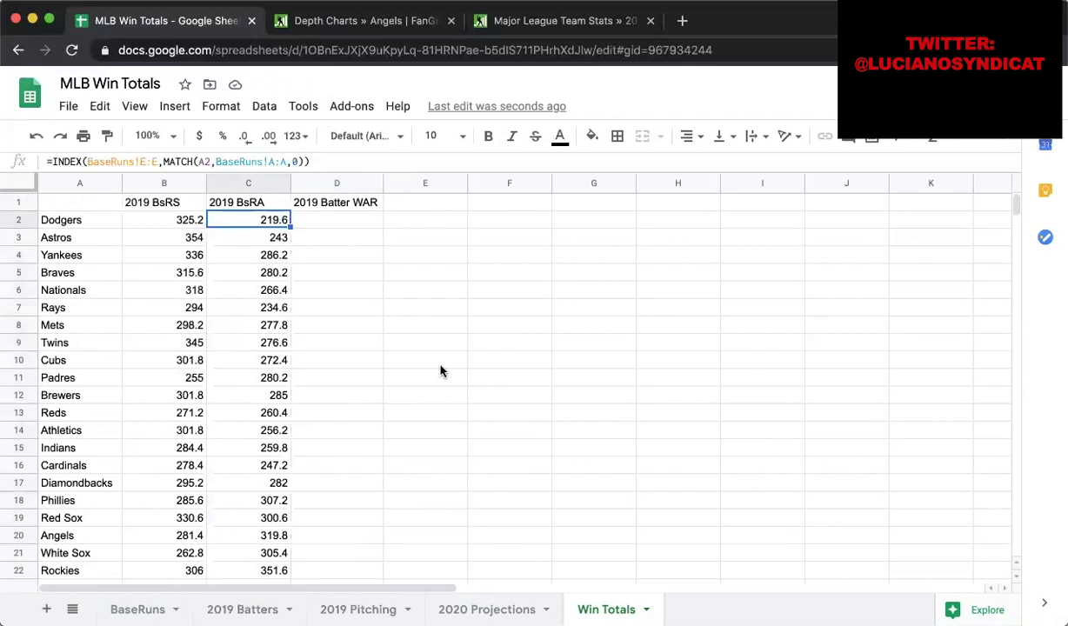
{"action": "left_click_drag", "start_coordinate": [310, 161], "coordinate": [34, 161]}
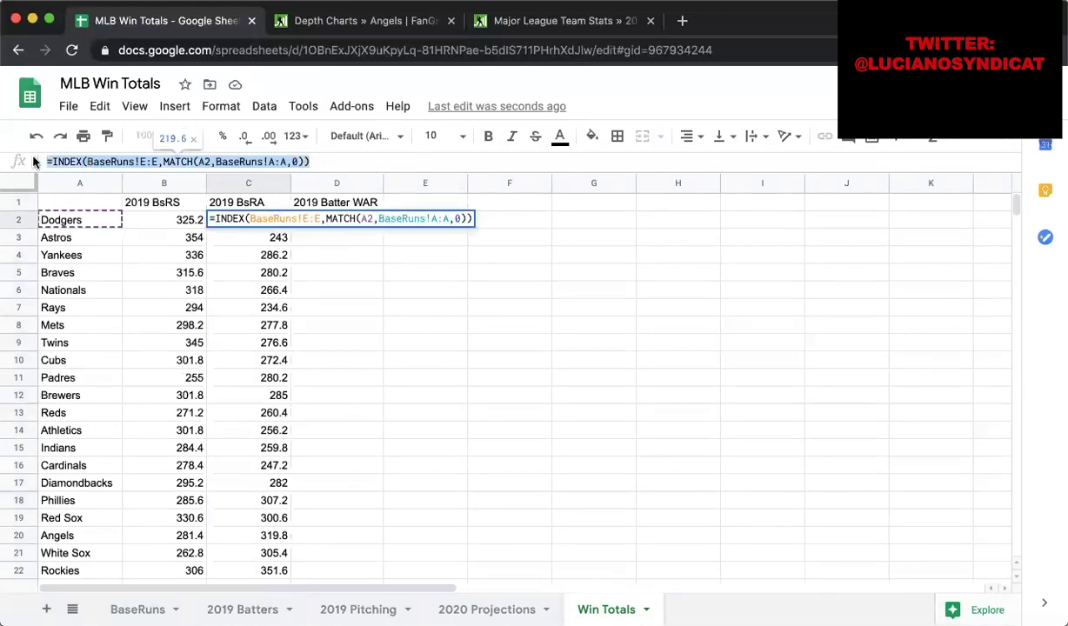
{"action": "key", "text": "Return"}
- Start an INDEX formula in D2 of Win Totals that returns values from '2019 Batters'!C:C
{"action": "left_click", "coordinate": [304, 221]}
{"action": "type", "text": "=INDE"}
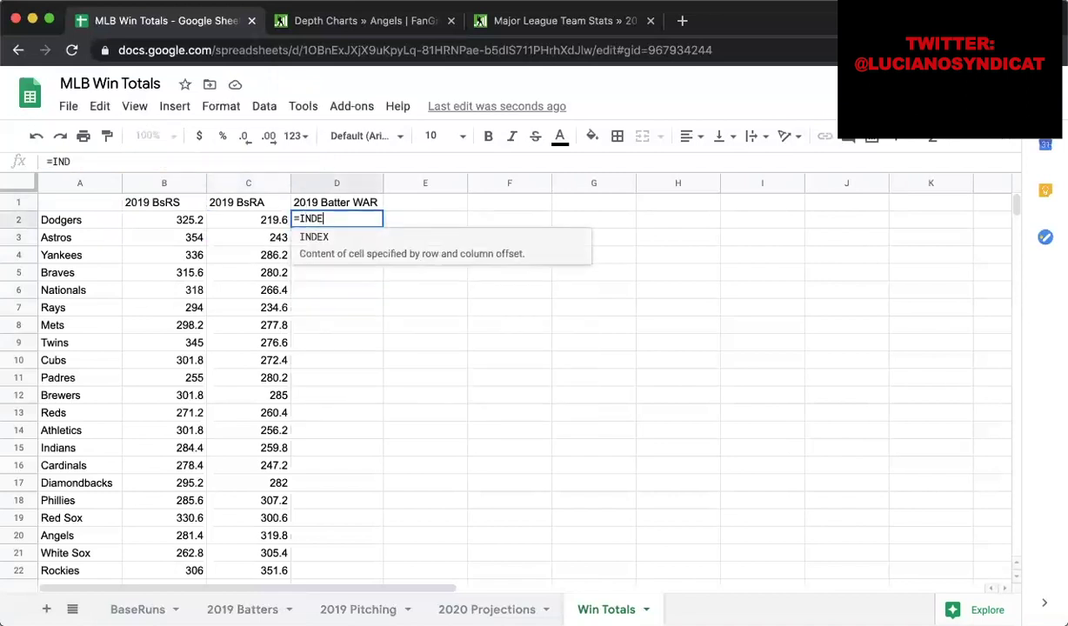
{"action": "type", "text": "X("}
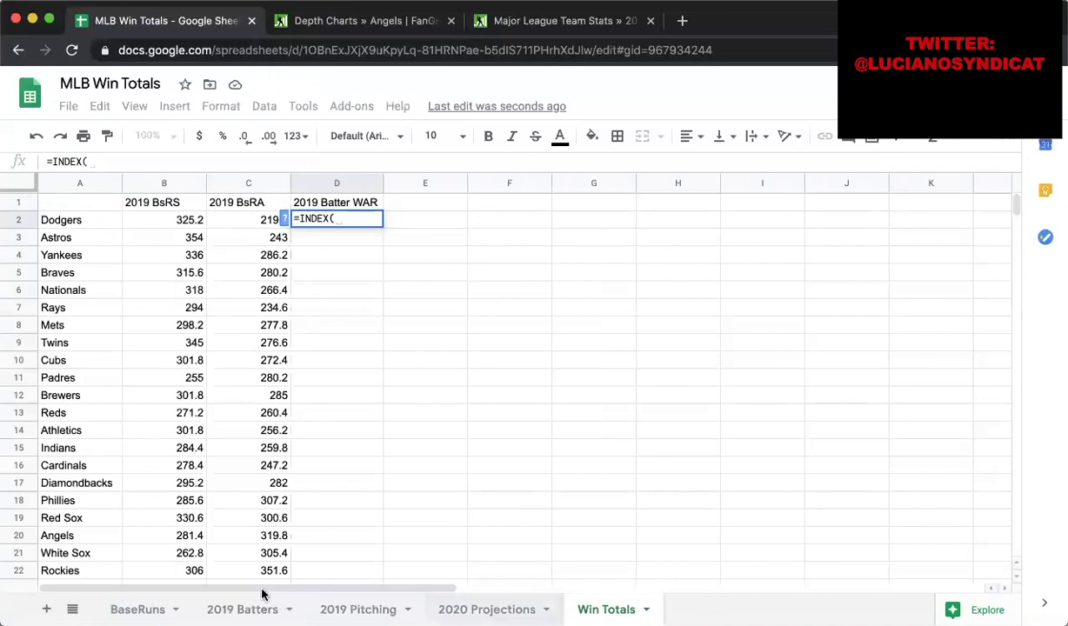
{"action": "left_click", "coordinate": [244, 609]}
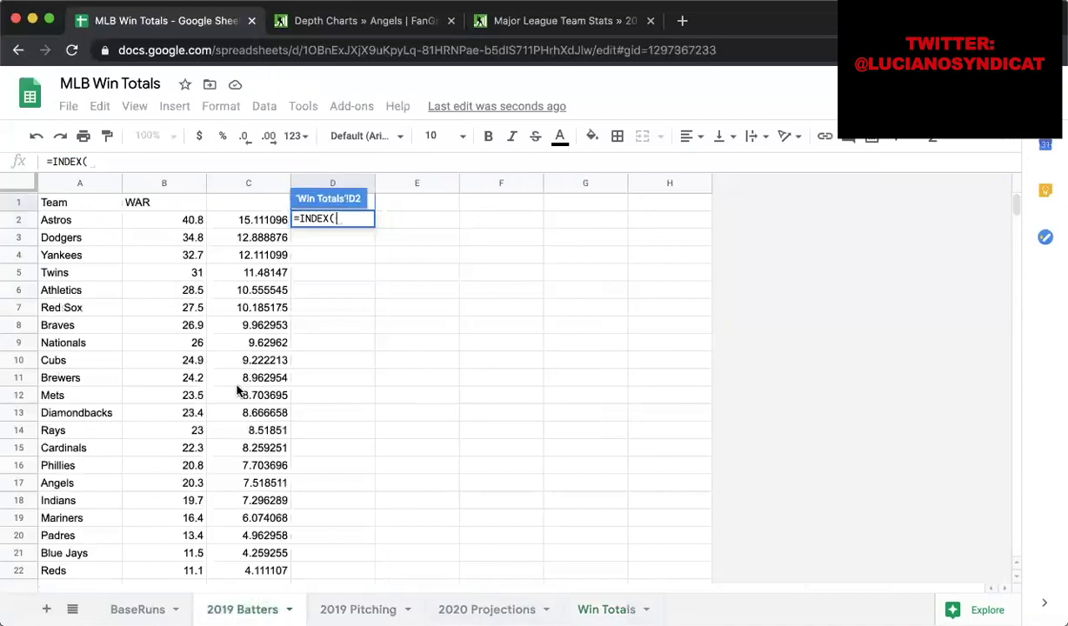
{"action": "left_click", "coordinate": [250, 184]}
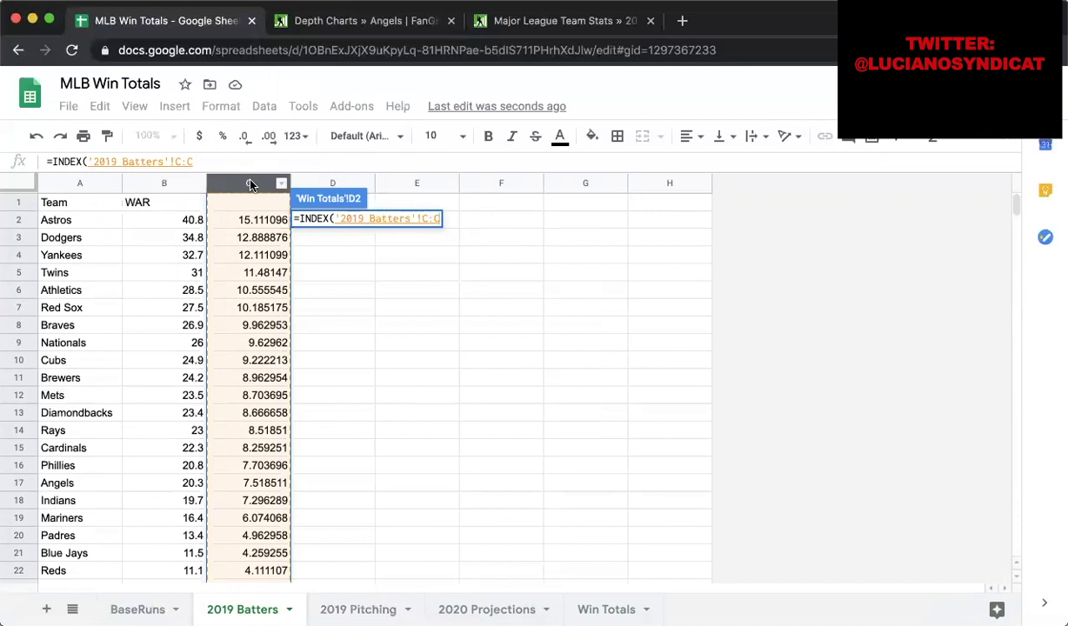
{"action": "type", "text": ","}
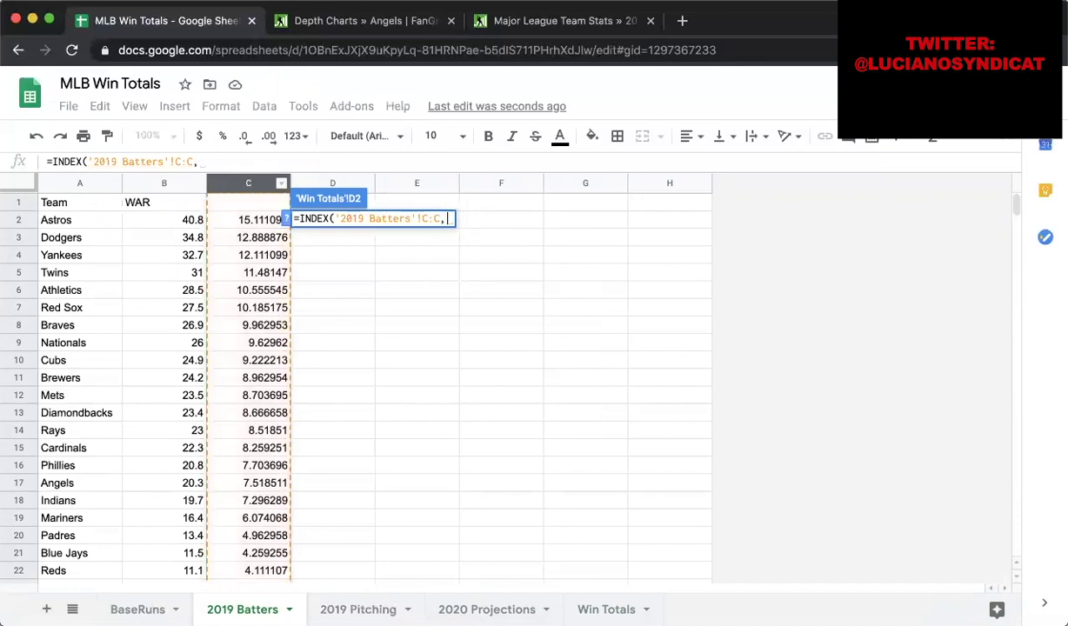
- Complete the D2 formula with a MATCH of A2 against '2019 Batters'!A:A using match type 0
{"action": "type", "text": "MATCH("}
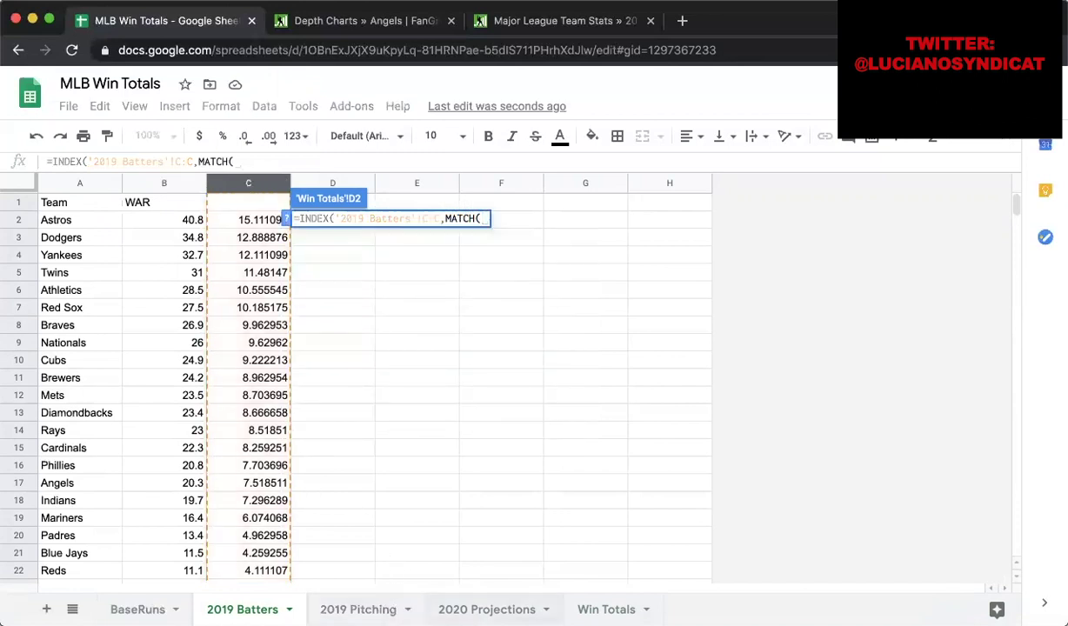
{"action": "left_click", "coordinate": [606, 609]}
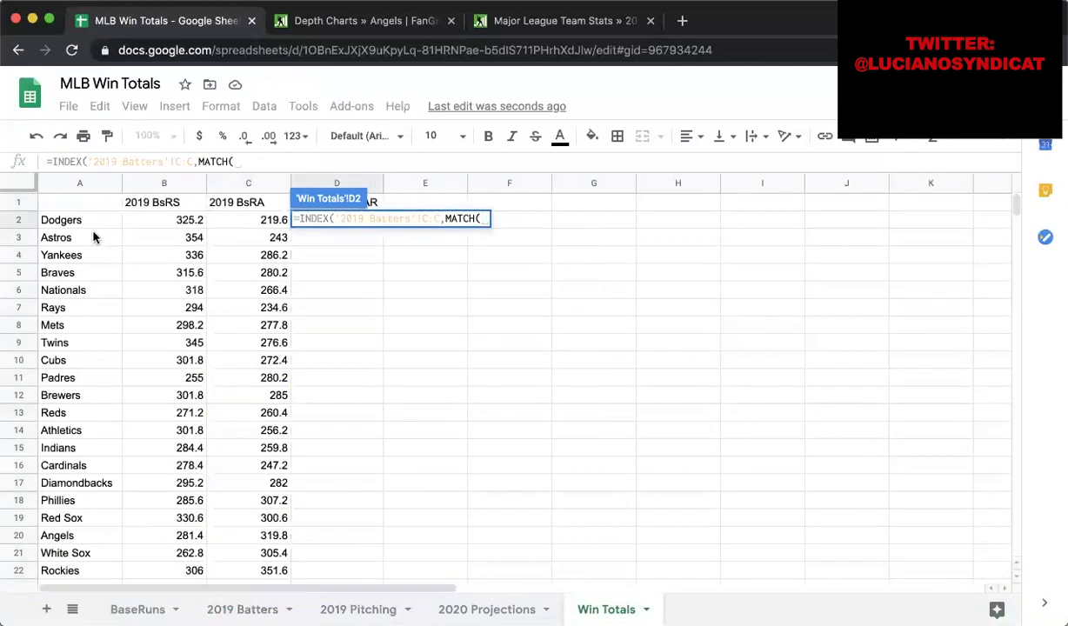
{"action": "left_click", "coordinate": [85, 221]}
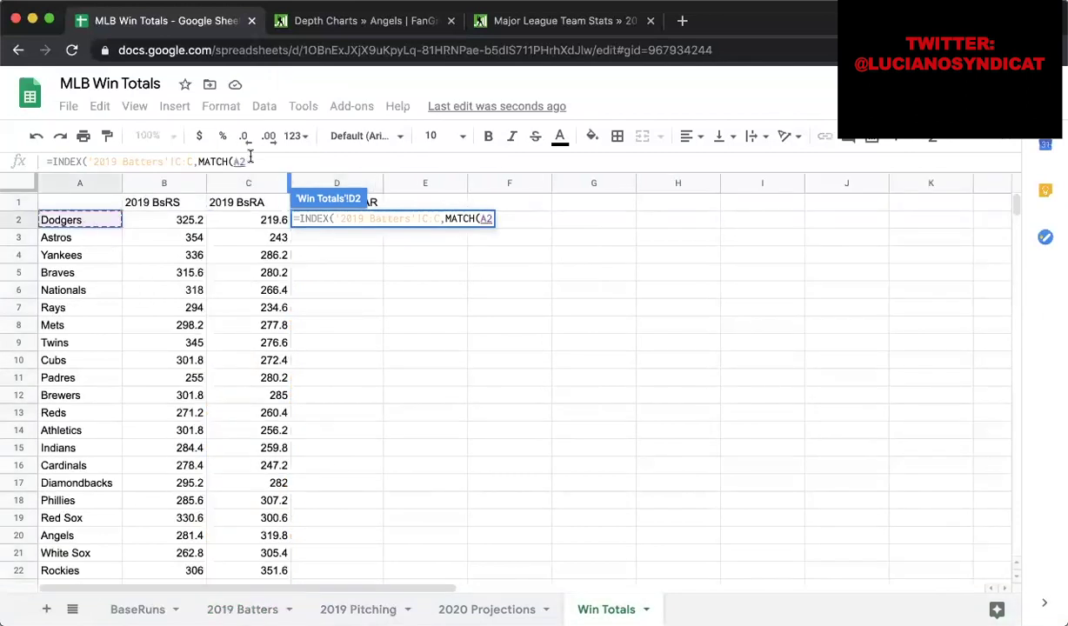
{"action": "type", "text": ","}
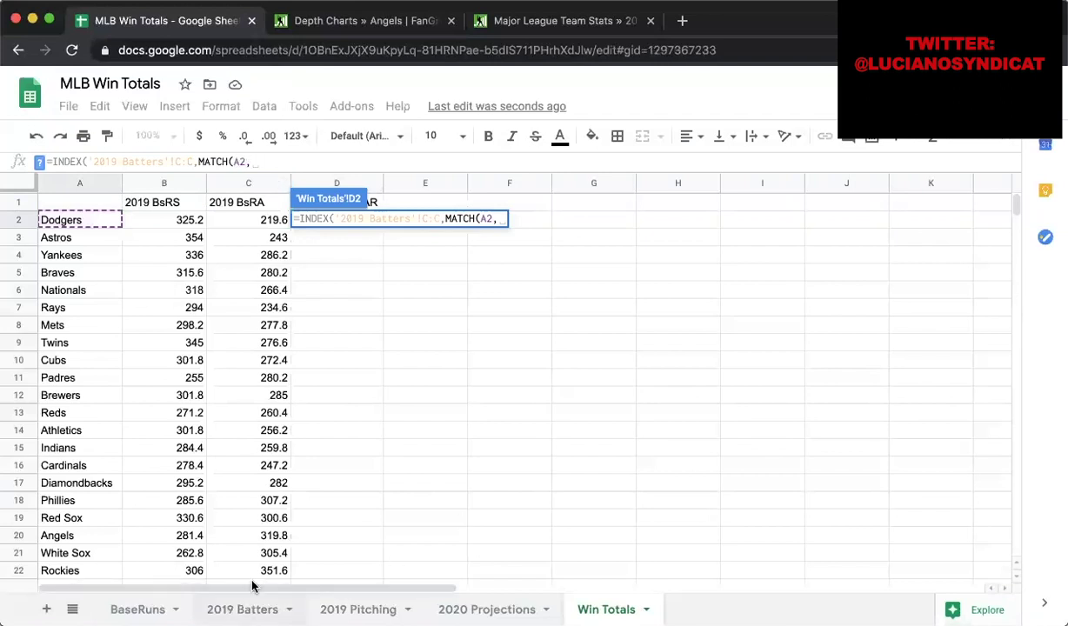
{"action": "left_click", "coordinate": [242, 608]}
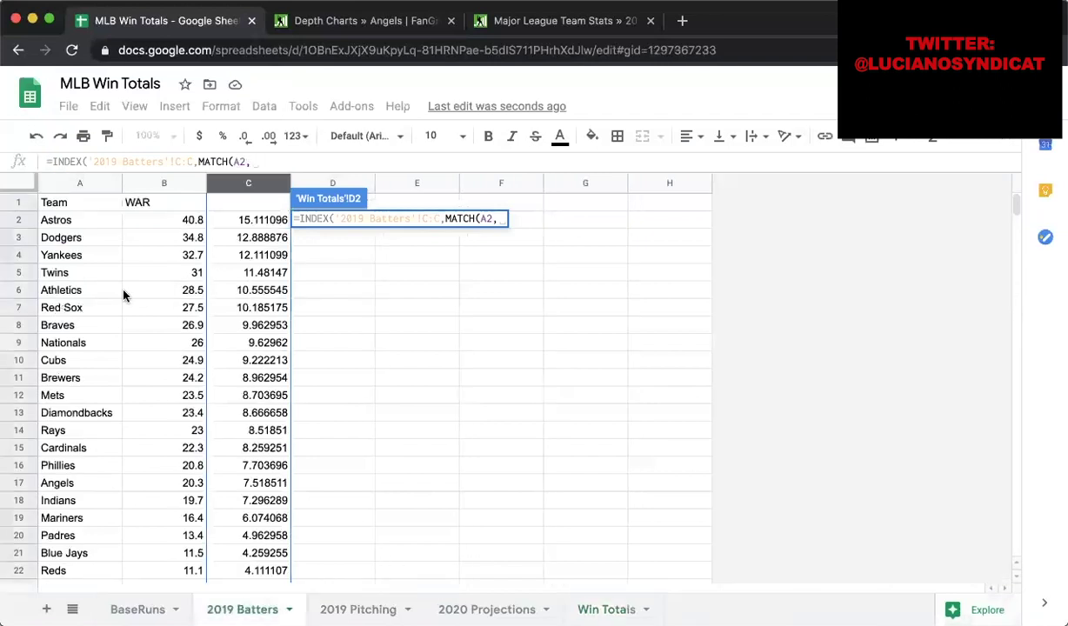
{"action": "left_click", "coordinate": [80, 184]}
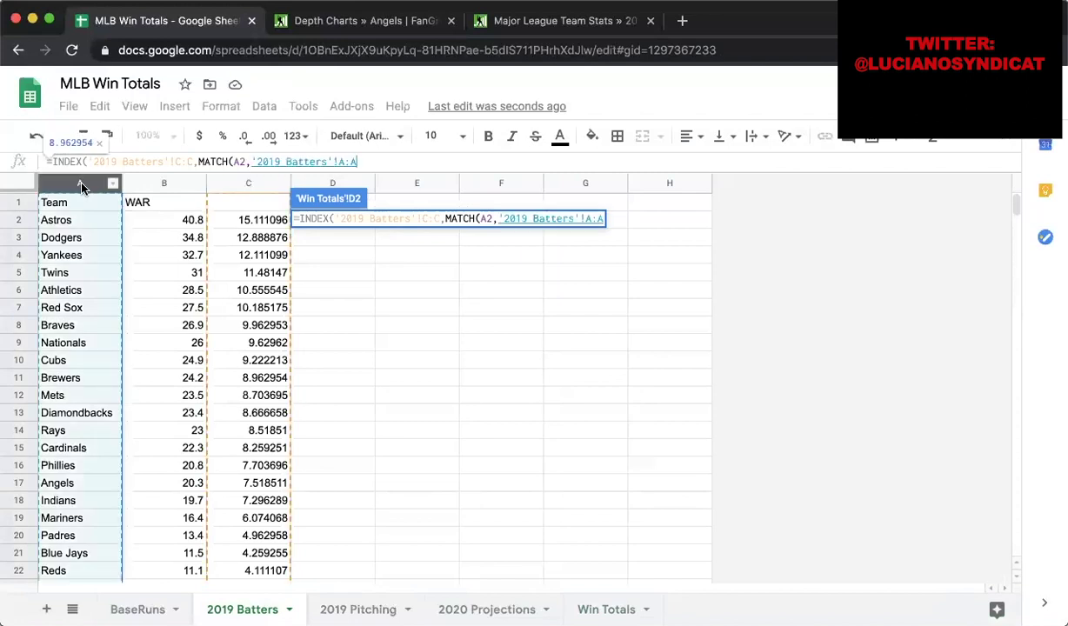
{"action": "left_click", "coordinate": [367, 161]}
{"action": "type", "text": ",0)"}
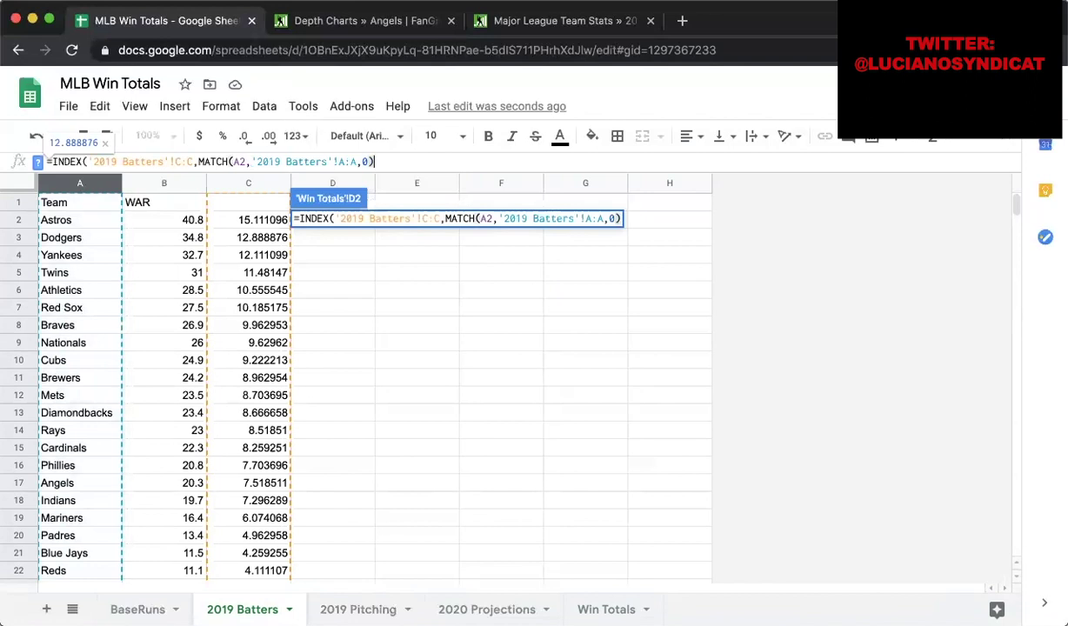
{"action": "type", "text": ")"}
{"action": "key", "text": "Return"}
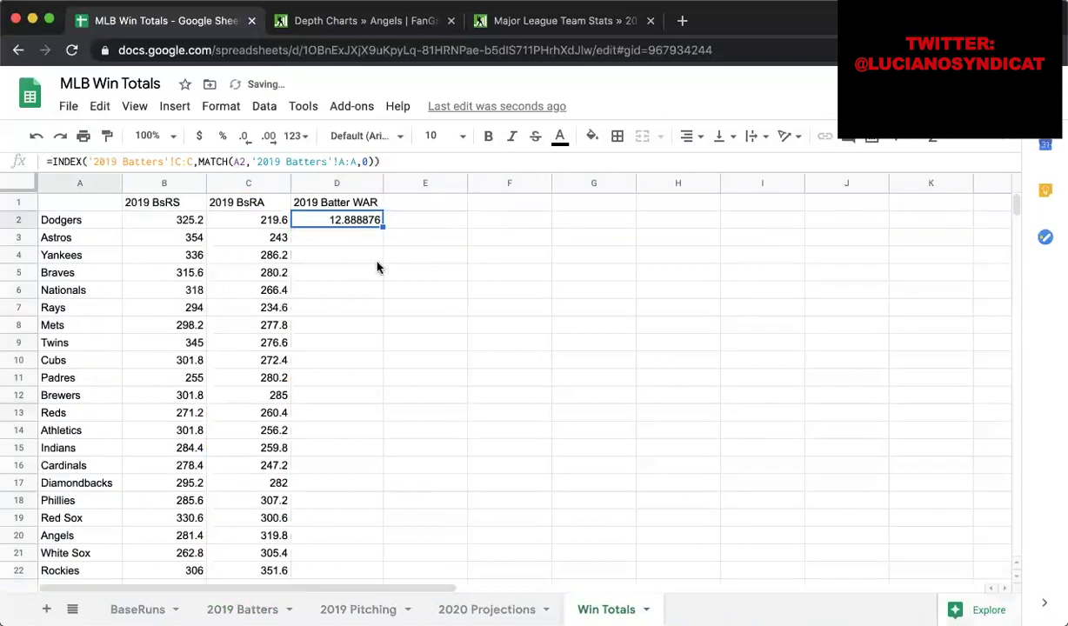
- Compare the D2 result with the Dodgers' scaled WAR in column C of the 2019 Batters sheet
{"action": "left_click", "coordinate": [341, 233]}
{"action": "left_click", "coordinate": [347, 217]}
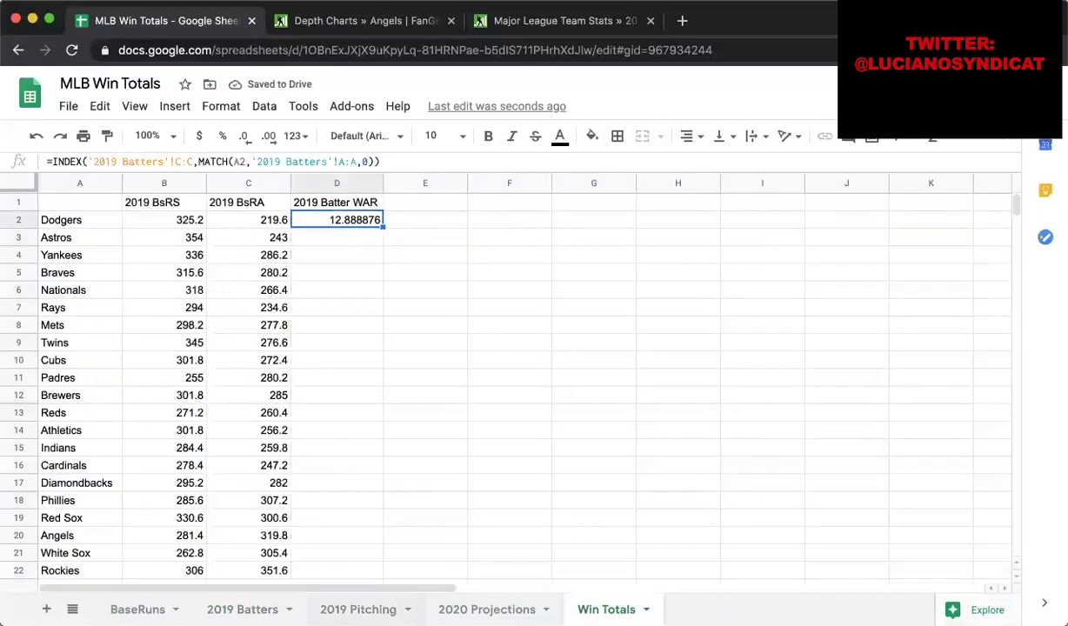
{"action": "left_click", "coordinate": [242, 609]}
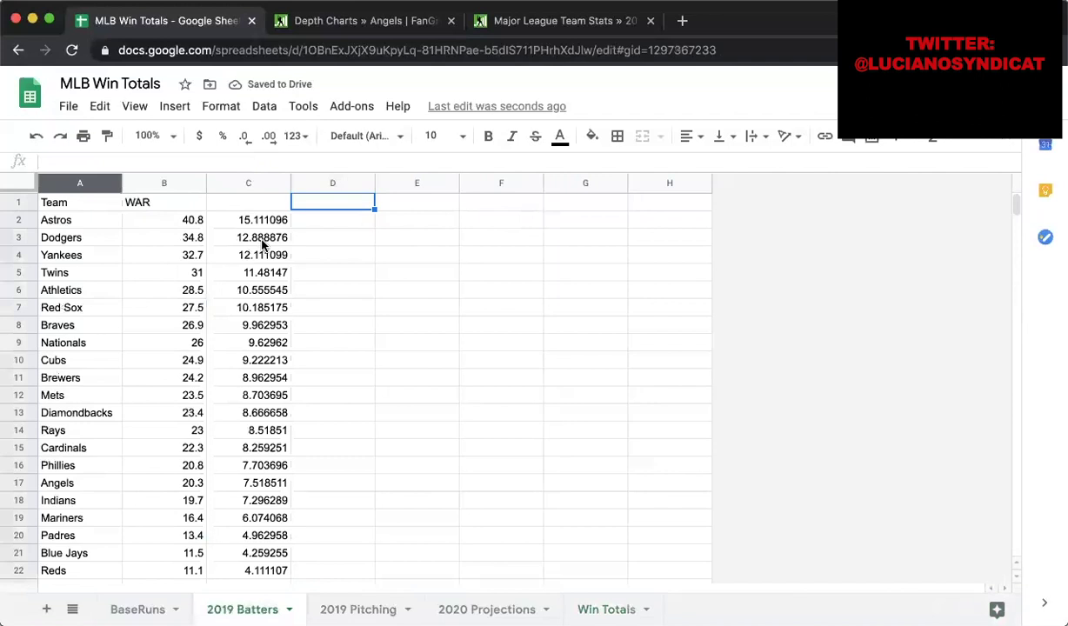
{"action": "left_click", "coordinate": [261, 241]}
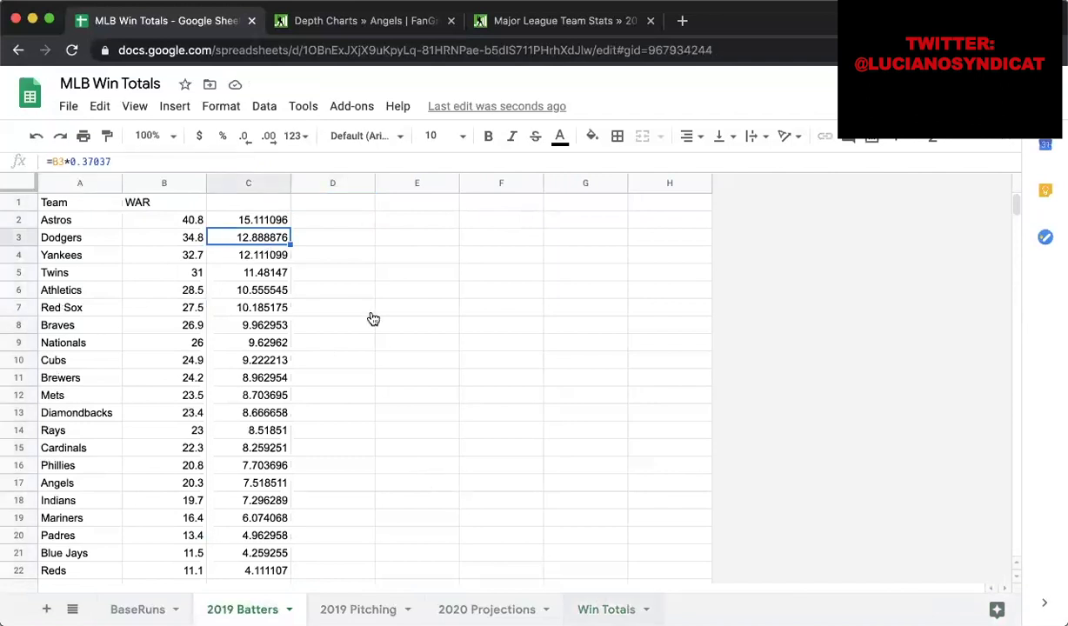
- Fill the D2 batter WAR formula down for all teams in Win Totals
{"action": "left_click", "coordinate": [606, 609]}
{"action": "left_click_drag", "start_coordinate": [383, 226], "coordinate": [345, 502]}
{"action": "scroll", "coordinate": [345, 502], "scroll_direction": "up", "scroll_amount": 4}
{"action": "scroll", "coordinate": [346, 502], "scroll_direction": "down", "scroll_amount": 7}
{"action": "scroll", "coordinate": [345, 502], "scroll_direction": "up", "scroll_amount": 7}
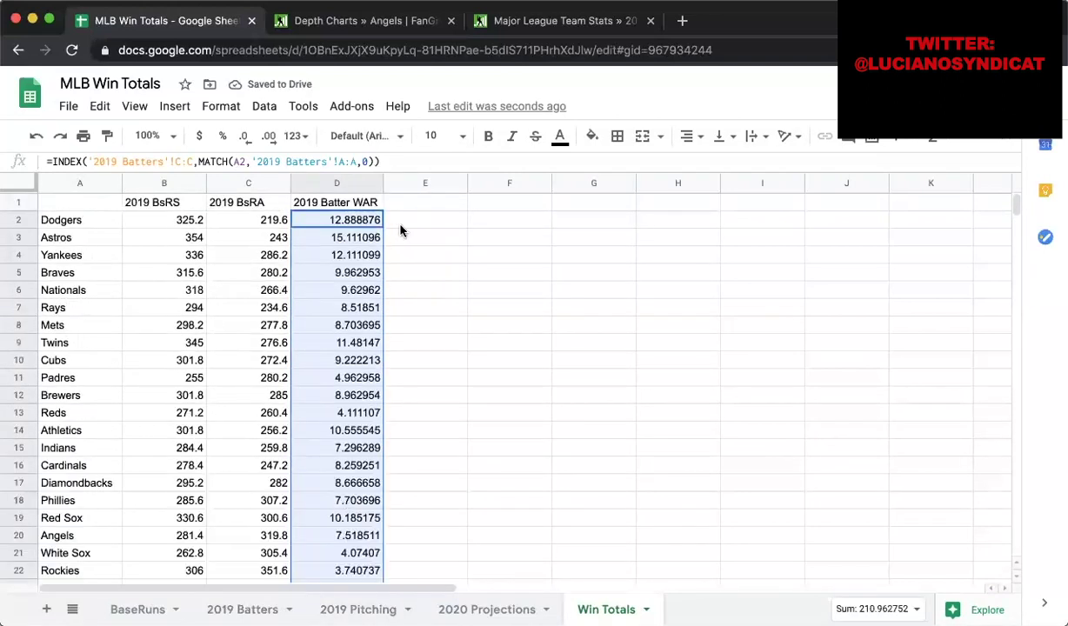
- Label E1 in Win Totals 2019 P WAR
{"action": "left_click", "coordinate": [426, 203]}
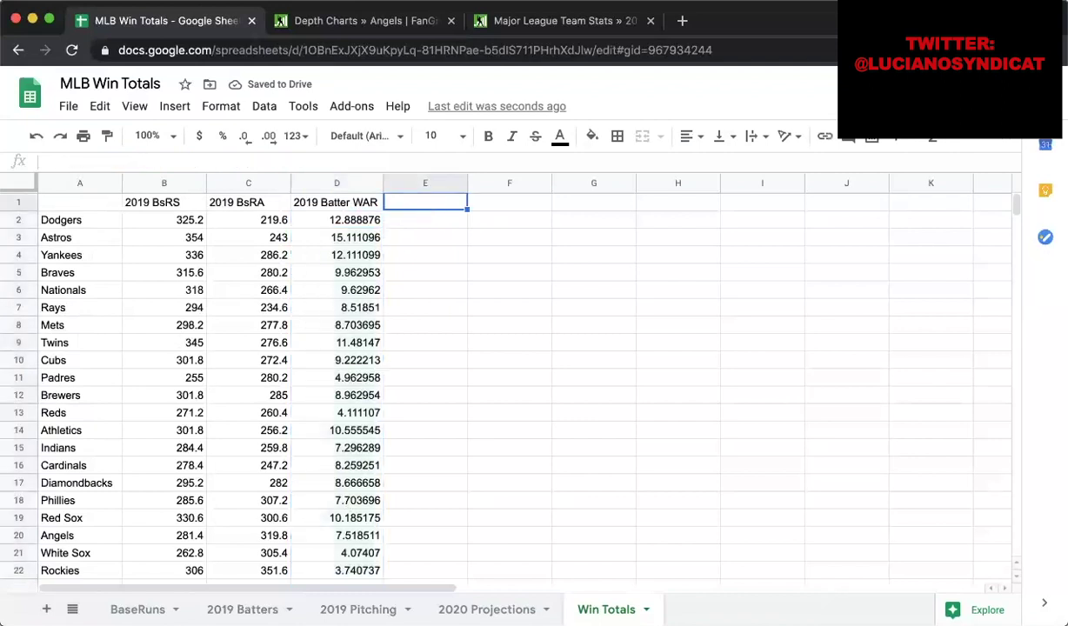
{"action": "type", "text": "2019 B"}
{"action": "key", "text": "BackSpace"}
{"action": "type", "text": "P WAR"}
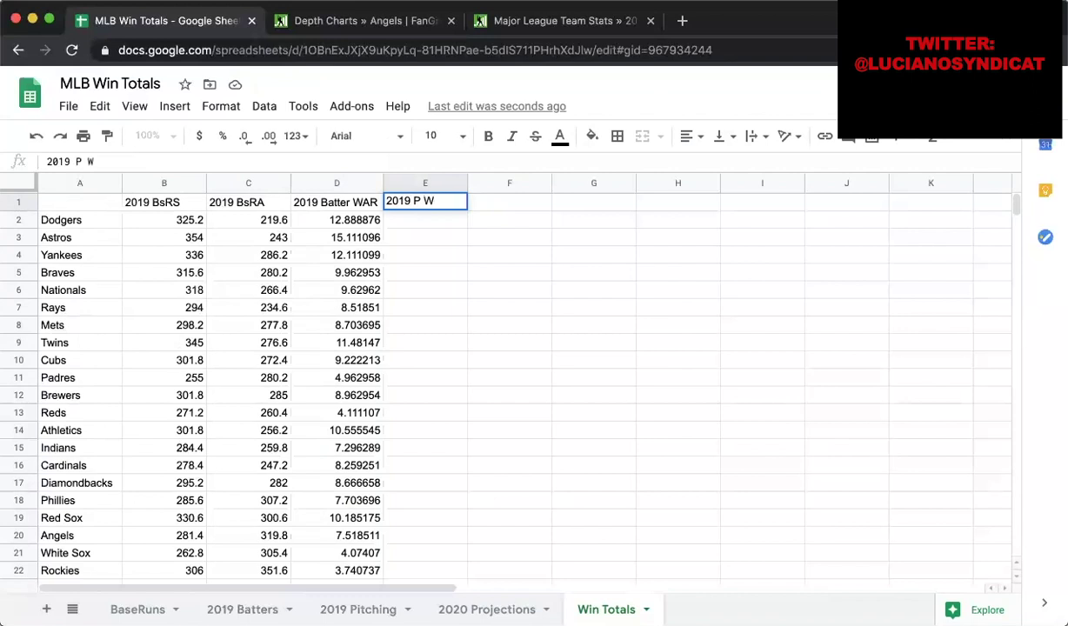
{"action": "key", "text": "Return"}
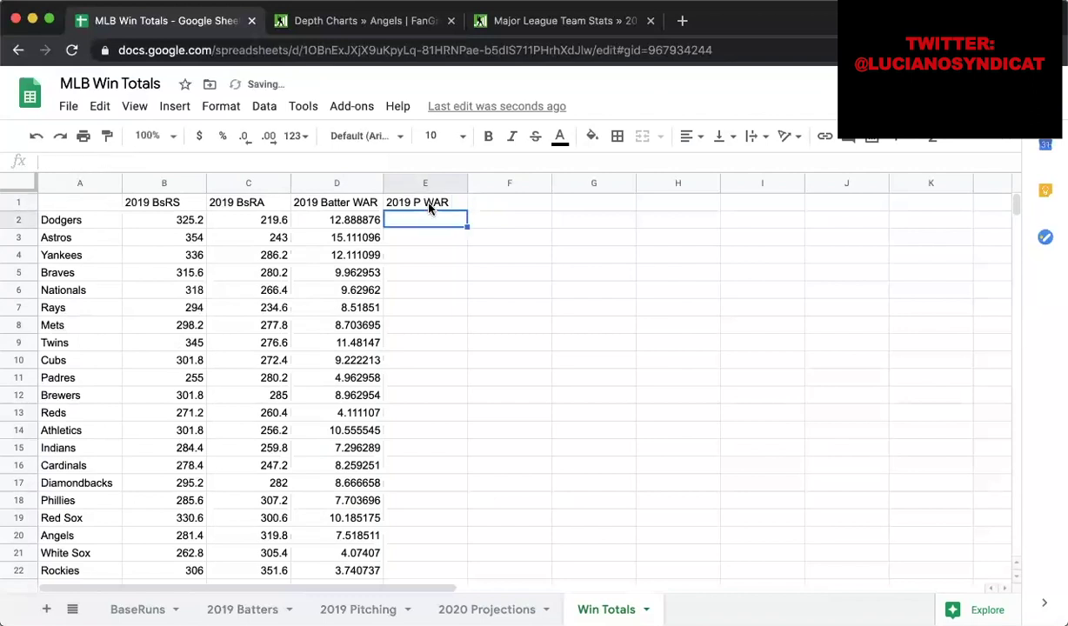
- Enter an INDEX formula in E2 over '2019 Pitching'!C:C with a nested MATCH on A2
{"action": "type", "text": "=INDEX("}
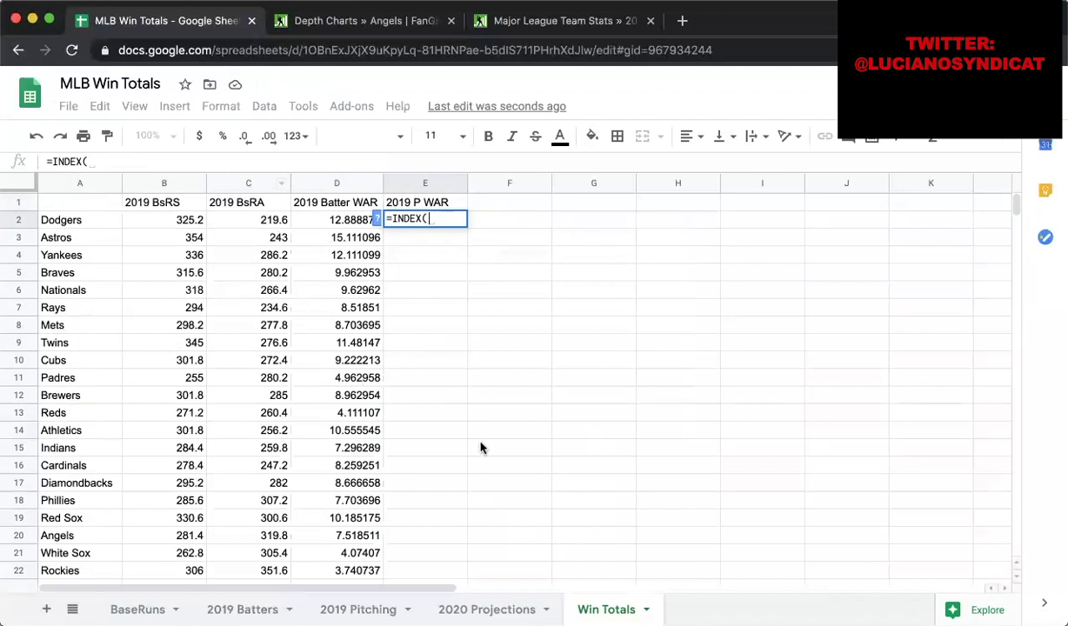
{"action": "left_click", "coordinate": [377, 602]}
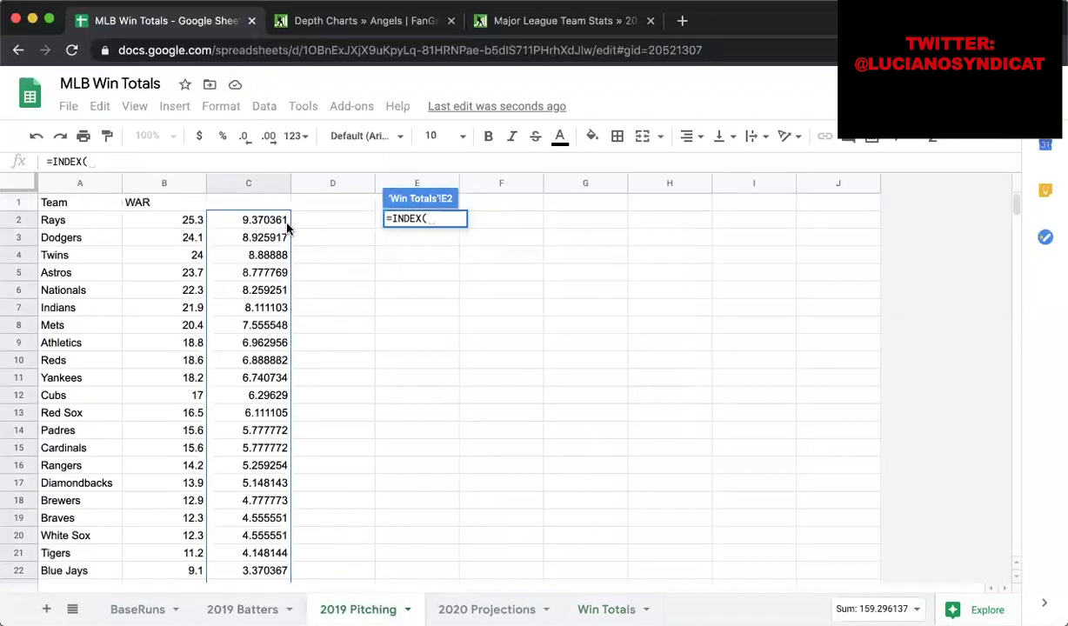
{"action": "left_click", "coordinate": [252, 185]}
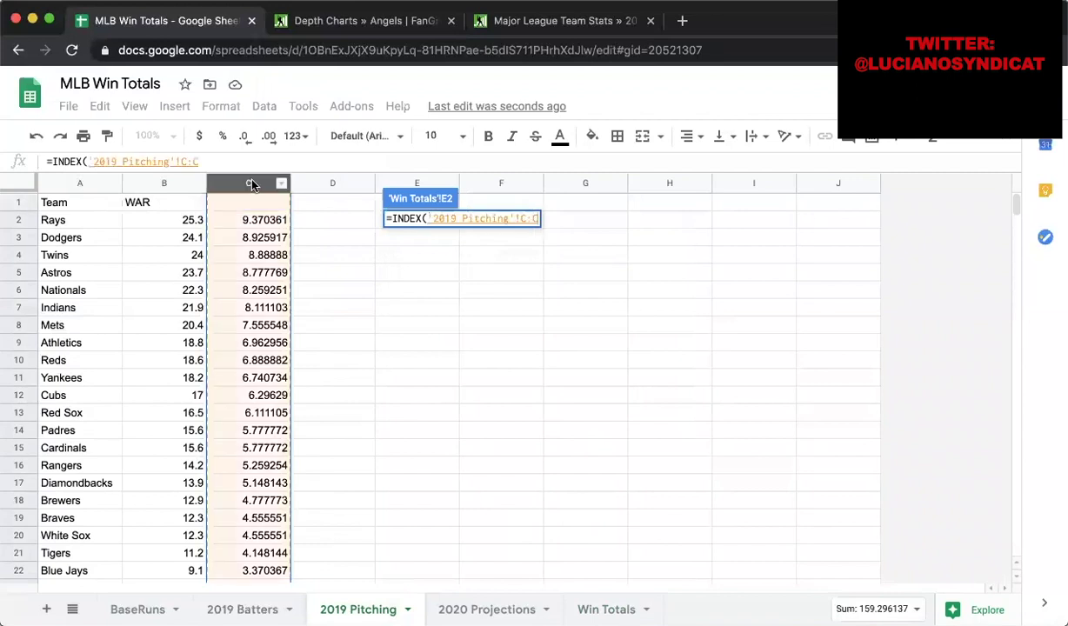
{"action": "type", "text": ",MAT"}
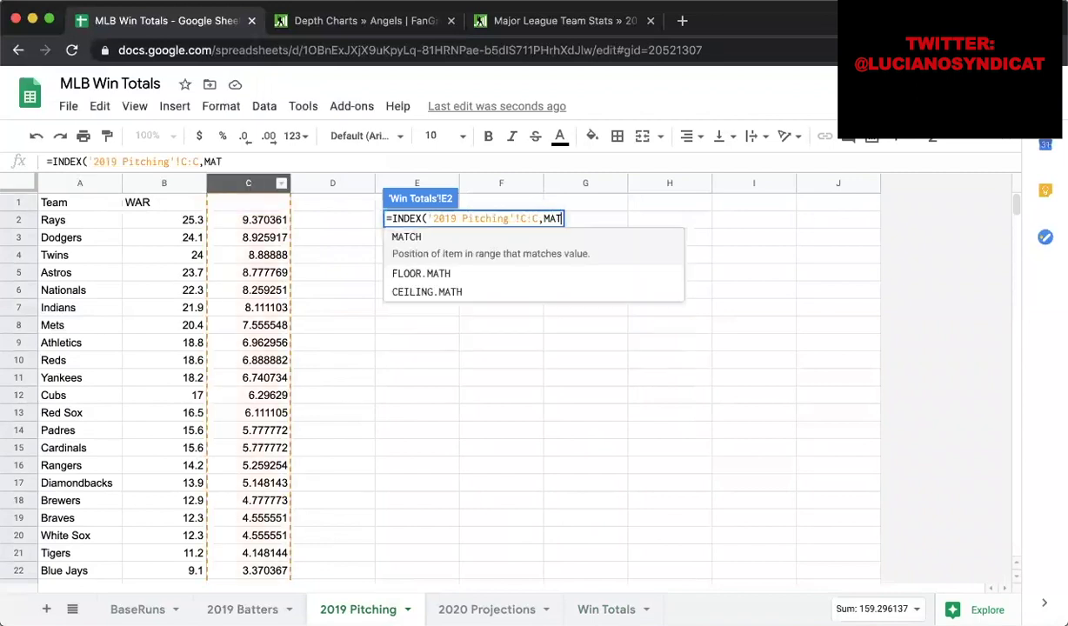
{"action": "type", "text": "CH(A"}
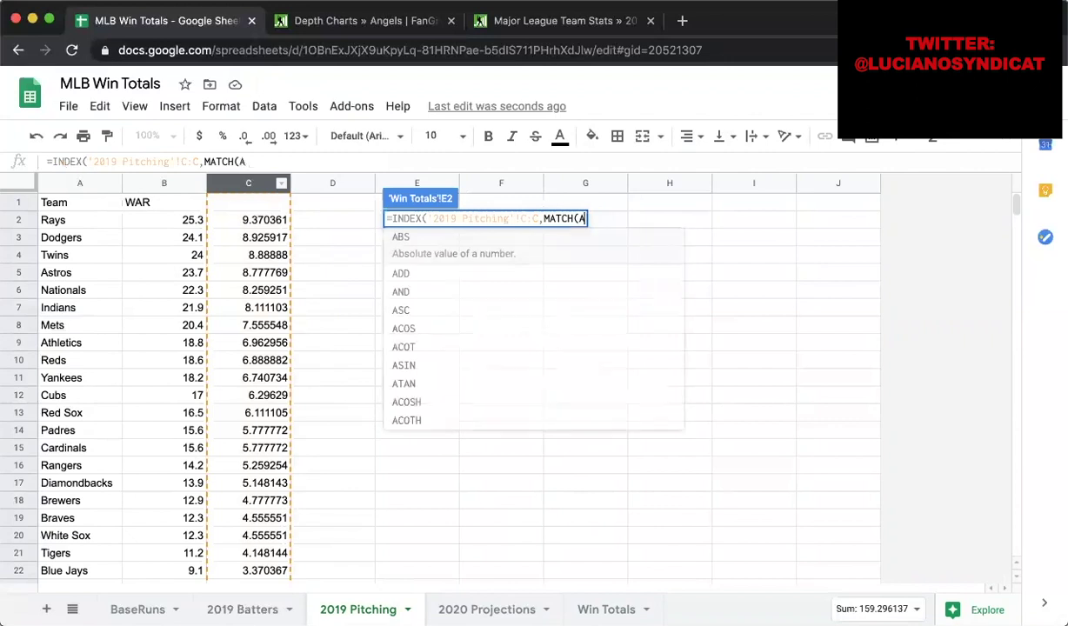
{"action": "type", "text": "2))"}
{"action": "key", "text": "Return"}
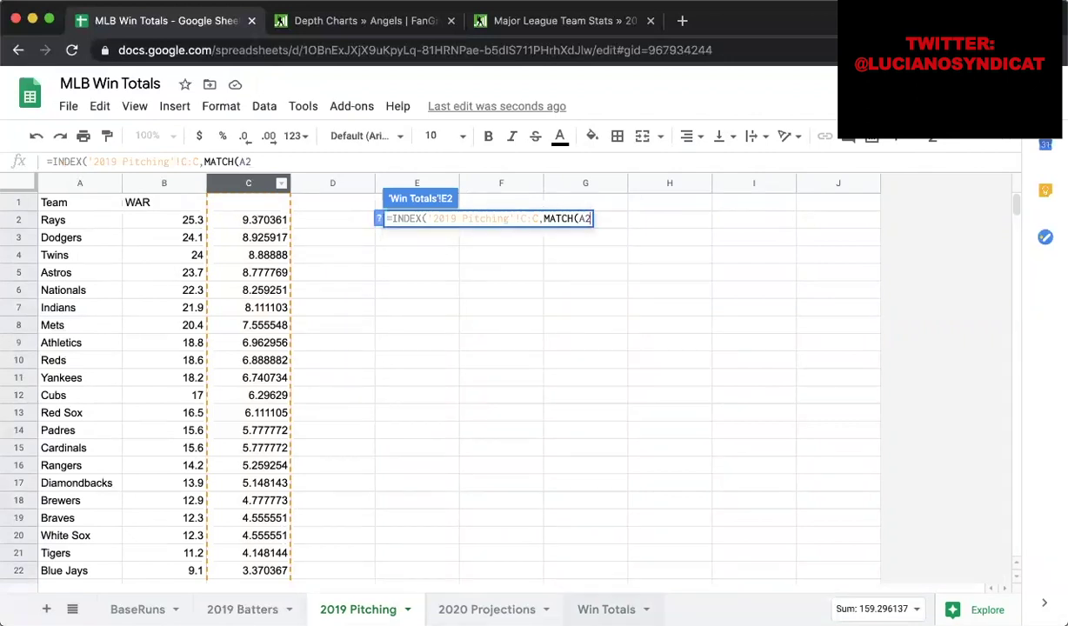
- Complete the MATCH in the E2 formula with the lookup range '2019 Pitching'!A:A and match type 0
{"action": "left_click", "coordinate": [290, 165]}
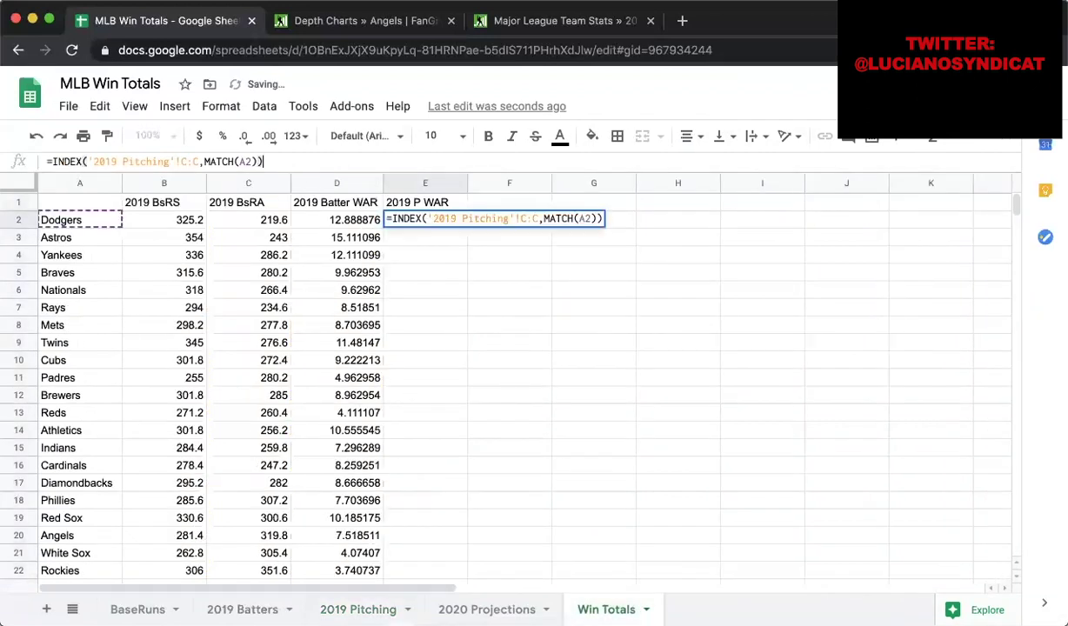
{"action": "key", "text": "BackSpace"}
{"action": "key", "text": "BackSpace"}
{"action": "type", "text": ","}
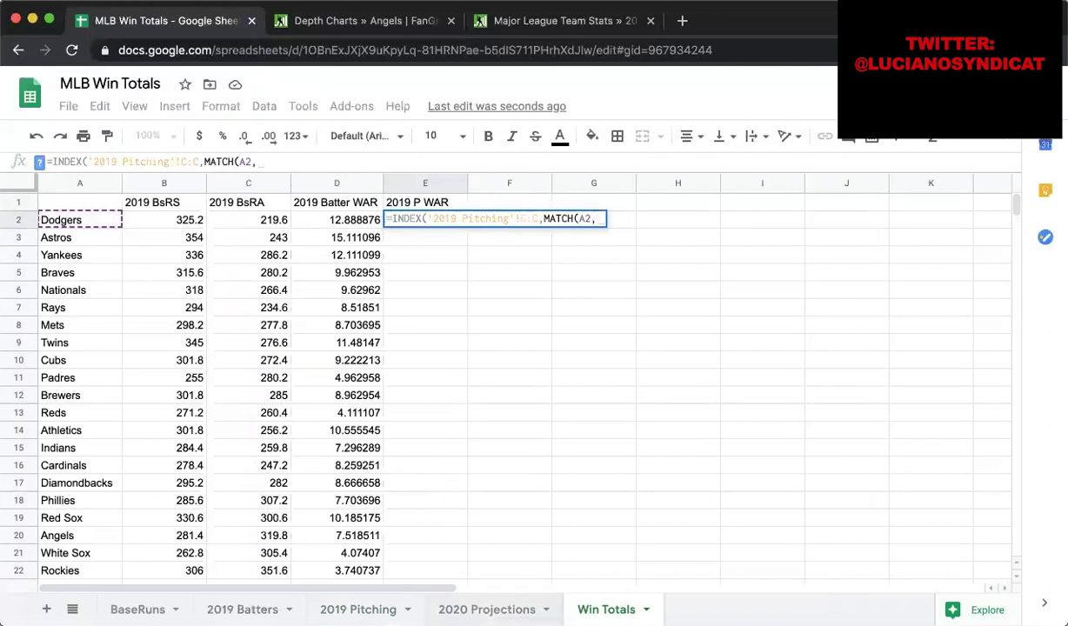
{"action": "left_click", "coordinate": [358, 609]}
{"action": "left_click", "coordinate": [90, 184]}
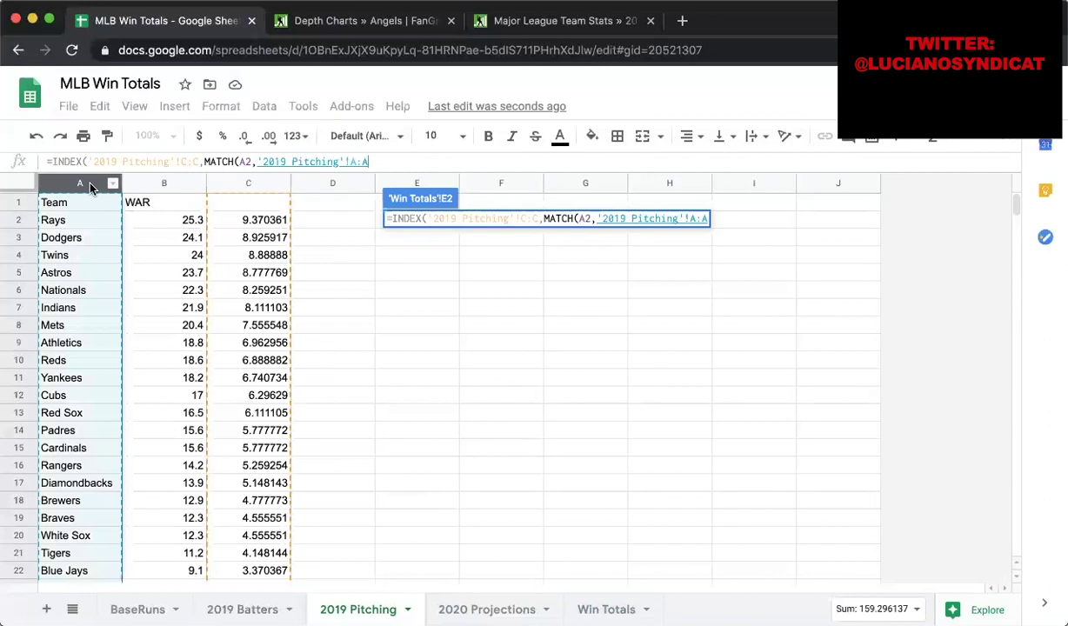
{"action": "type", "text": ",0))"}
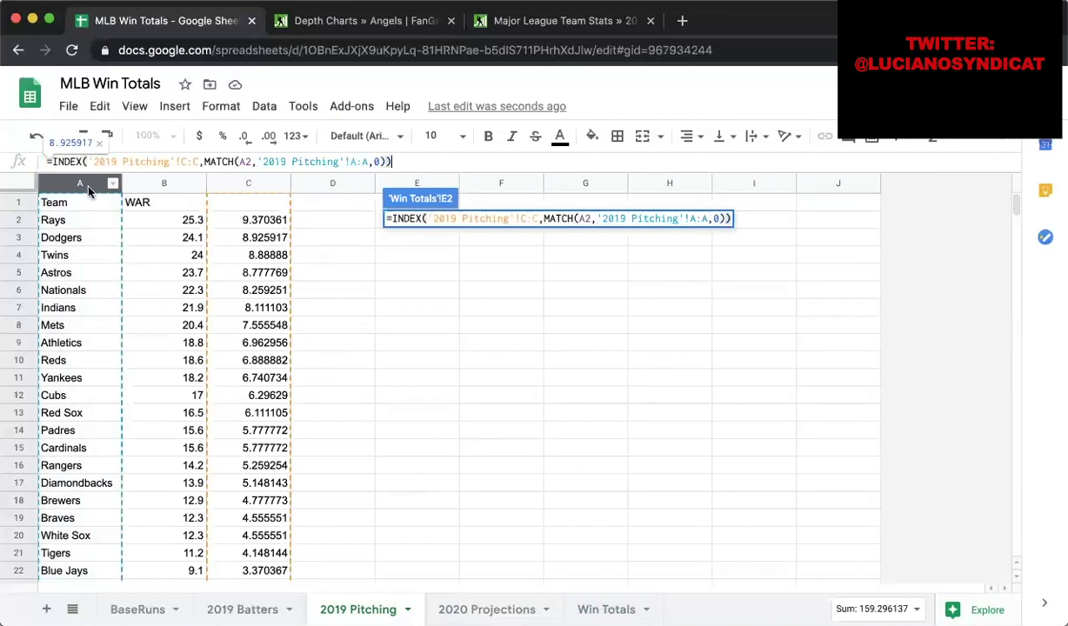
{"action": "key", "text": "Return"}
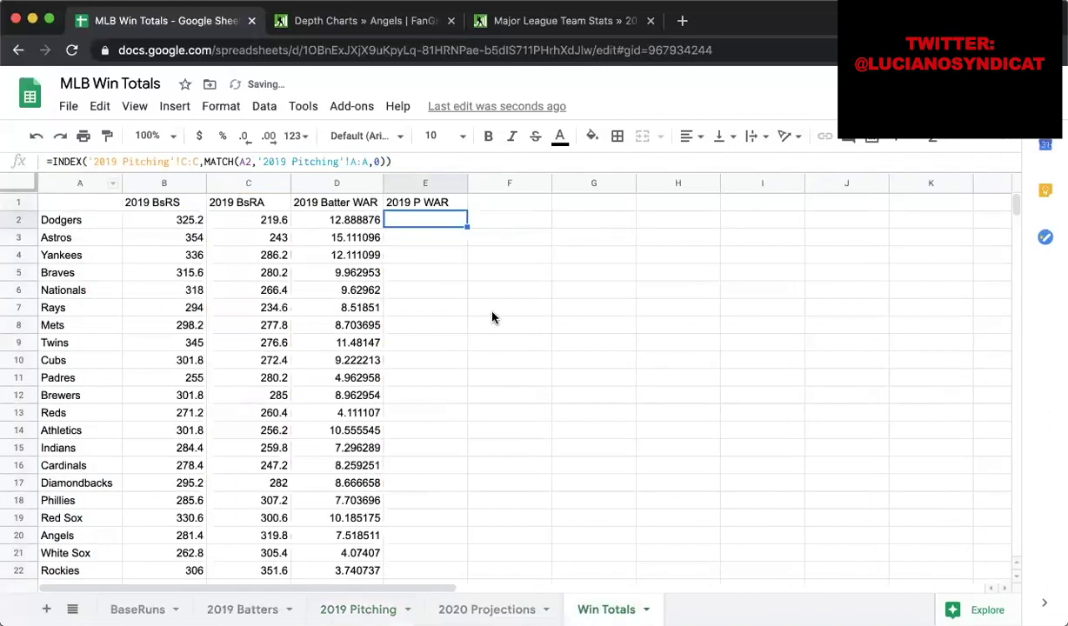
- Fill the E2 formula down for all teams and label F1 2020 B WAR
{"action": "left_click_drag", "start_coordinate": [466, 224], "coordinate": [412, 486]}
{"action": "scroll", "coordinate": [412, 486], "scroll_direction": "up", "scroll_amount": 5}
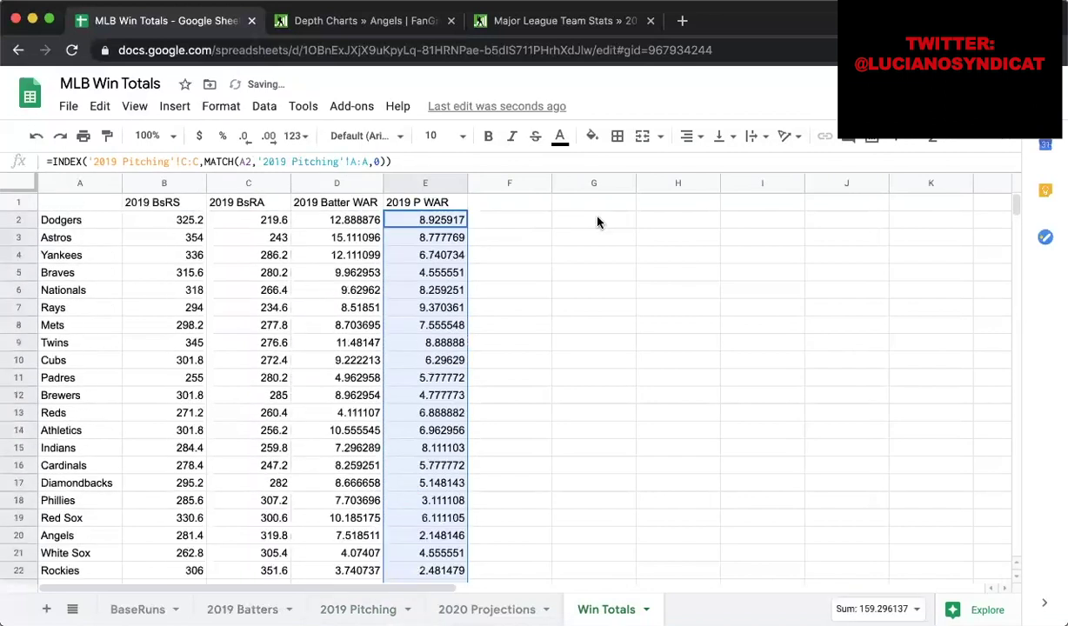
{"action": "left_click", "coordinate": [517, 203]}
{"action": "type", "text": "2020 B WAR"}
{"action": "key", "text": "Return"}
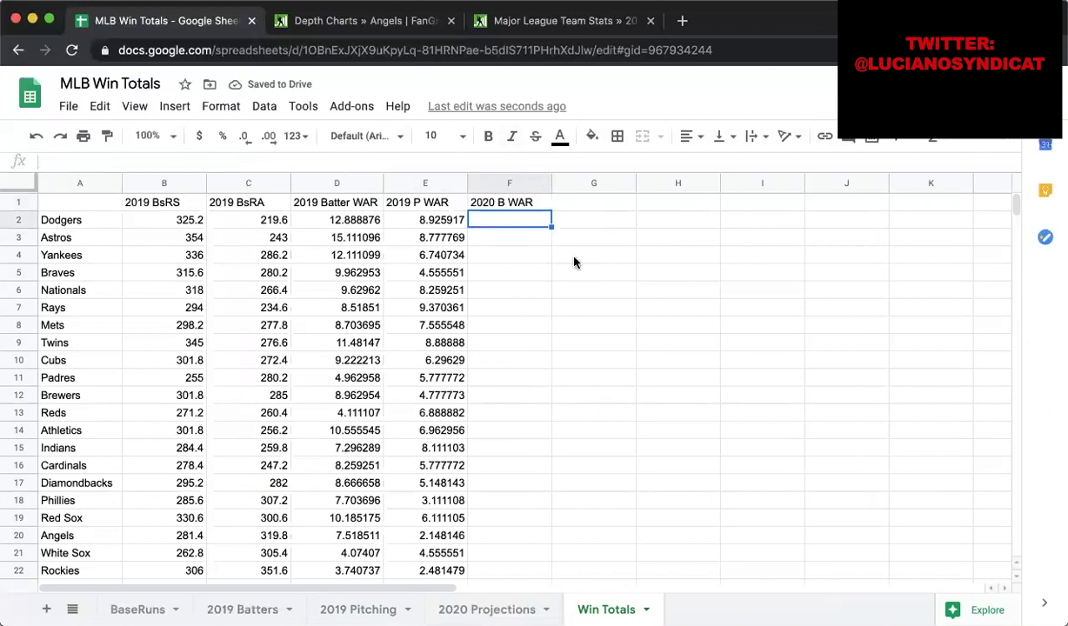
- Start an INDEX formula in F2 of Win Totals with '2020 Projections'!B:B as its range
{"action": "left_click", "coordinate": [500, 241]}
{"action": "left_click", "coordinate": [509, 225]}
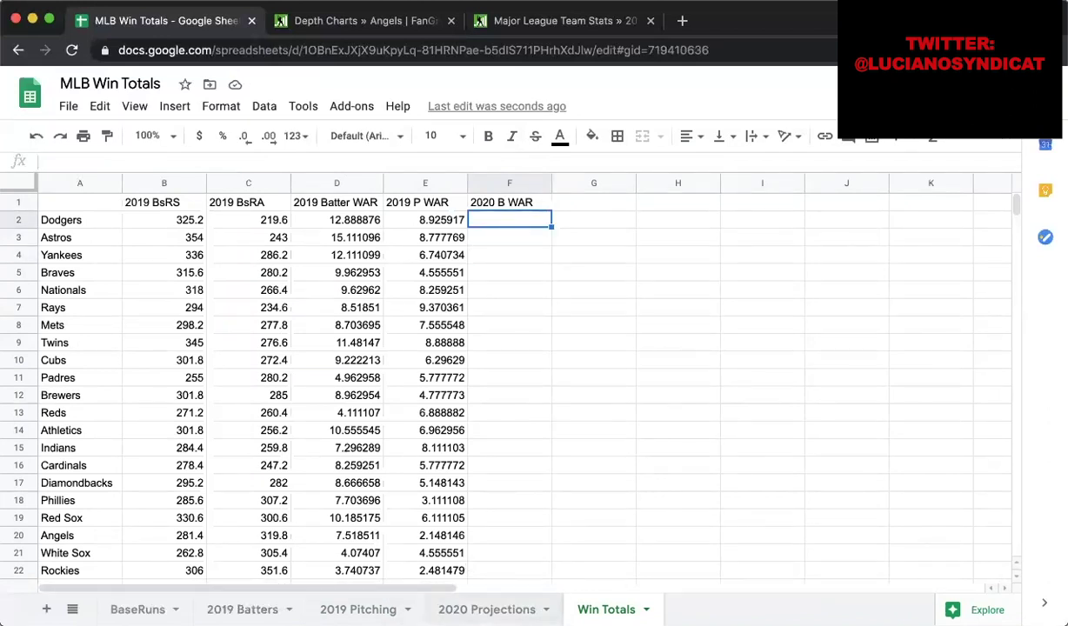
{"action": "left_click", "coordinate": [487, 610]}
{"action": "left_click", "coordinate": [606, 610]}
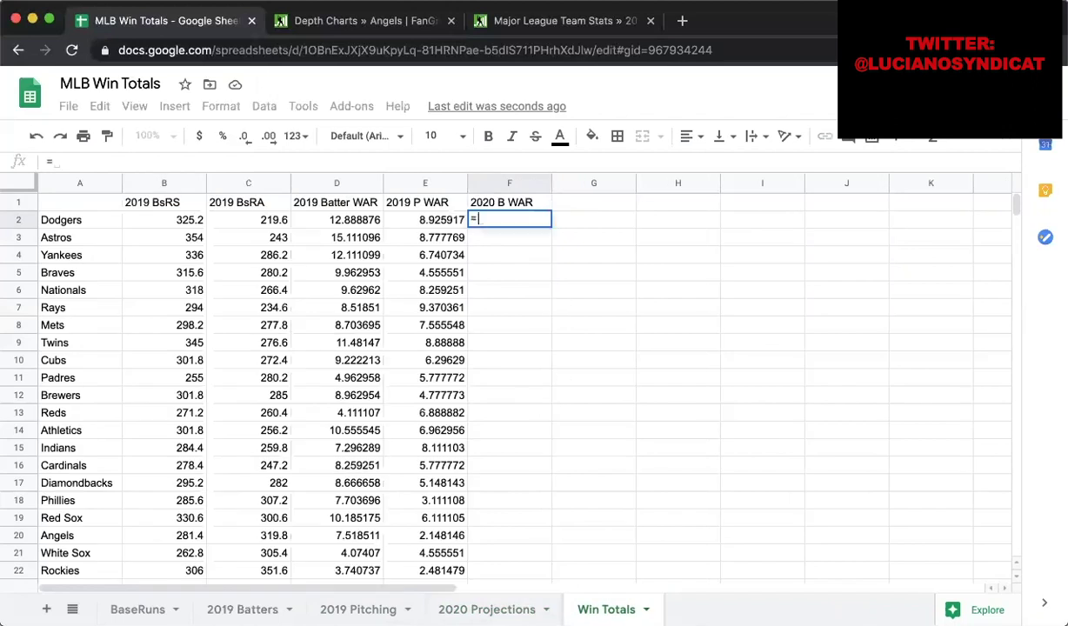
{"action": "type", "text": "INDEX("}
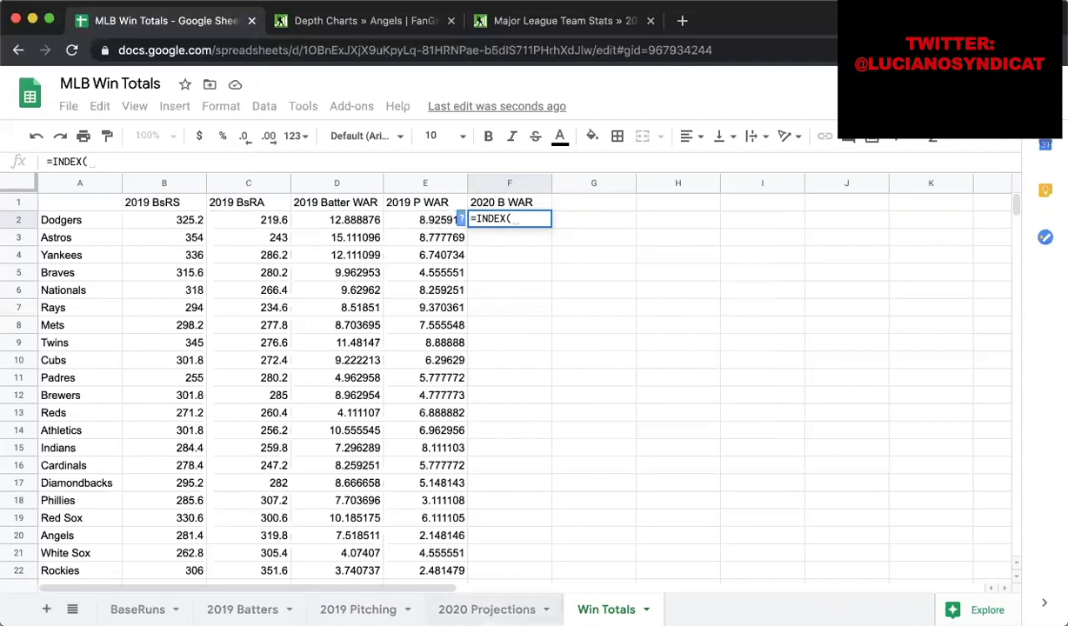
{"action": "left_click", "coordinate": [486, 606]}
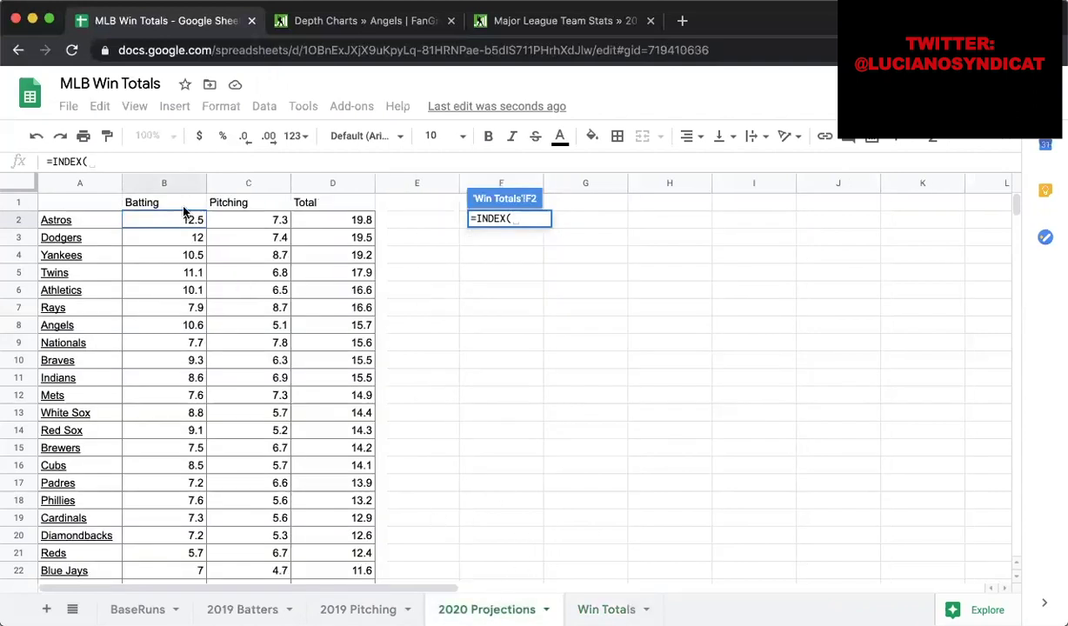
{"action": "left_click", "coordinate": [161, 184]}
{"action": "type", "text": ","}
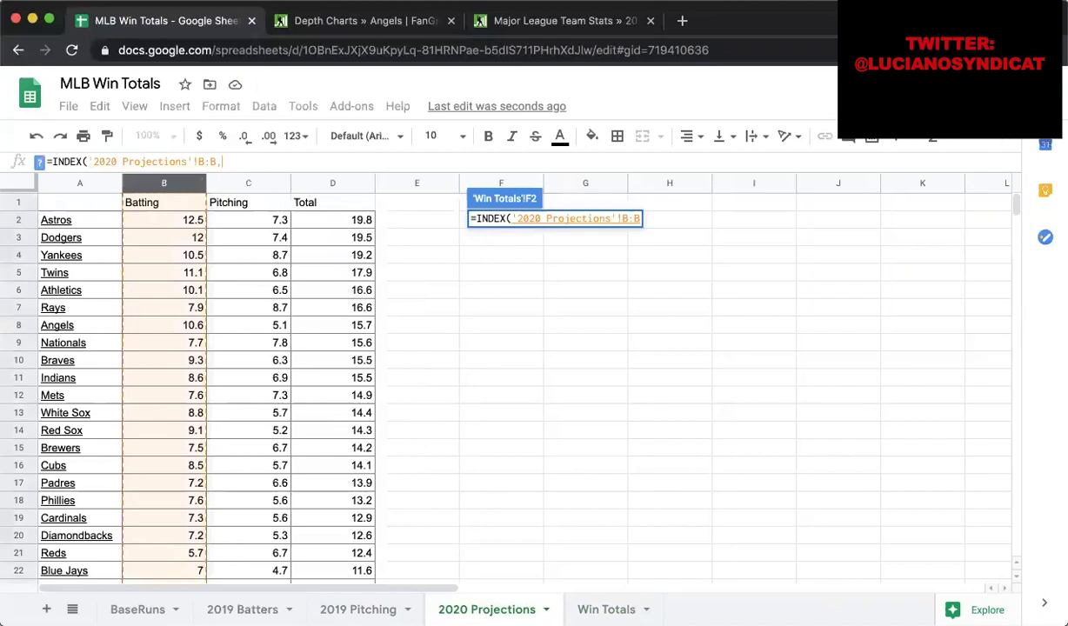
- Complete the F2 formula with a nested MATCH of A2 against '2020 Projections'!A:A using match type 0
{"action": "type", "text": "MATCH("}
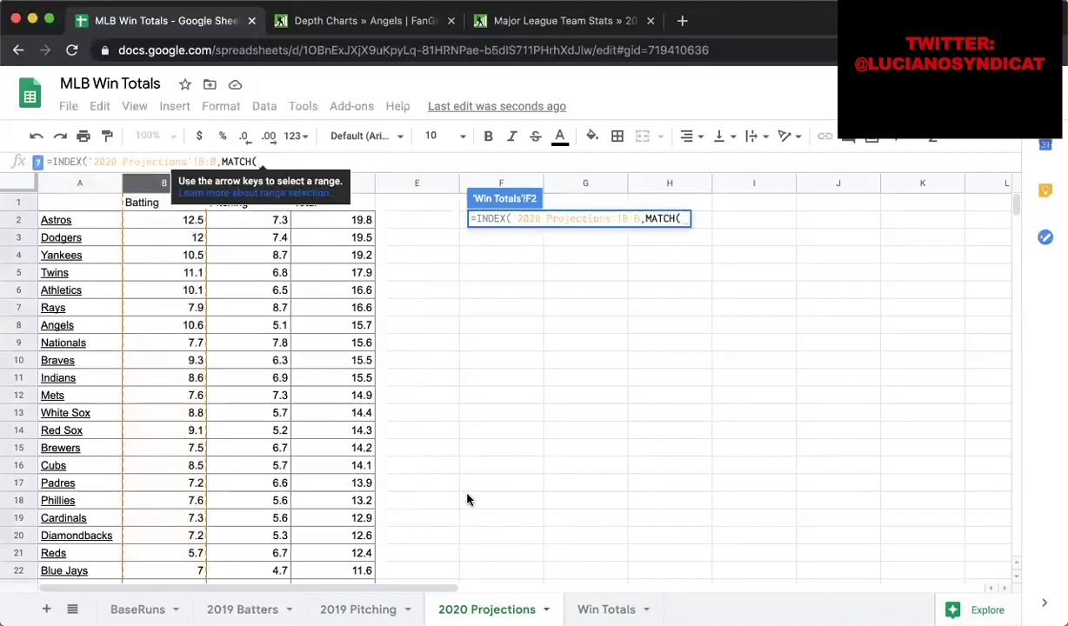
{"action": "left_click", "coordinate": [97, 220]}
{"action": "type", "text": ","}
{"action": "left_click", "coordinate": [487, 609]}
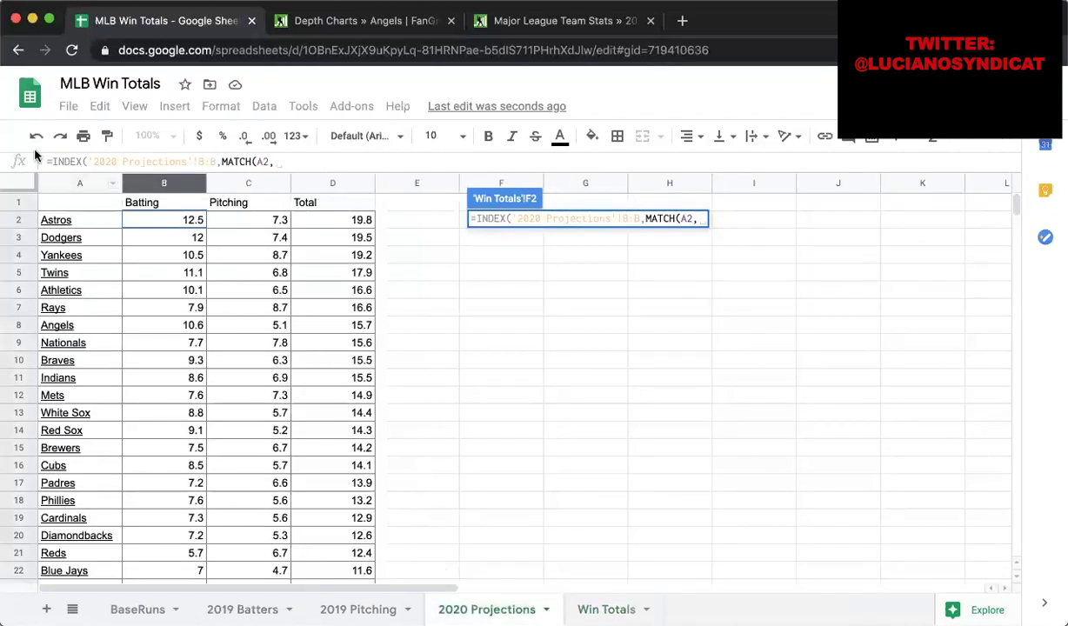
{"action": "left_click", "coordinate": [54, 183]}
{"action": "type", "text": ",0"}
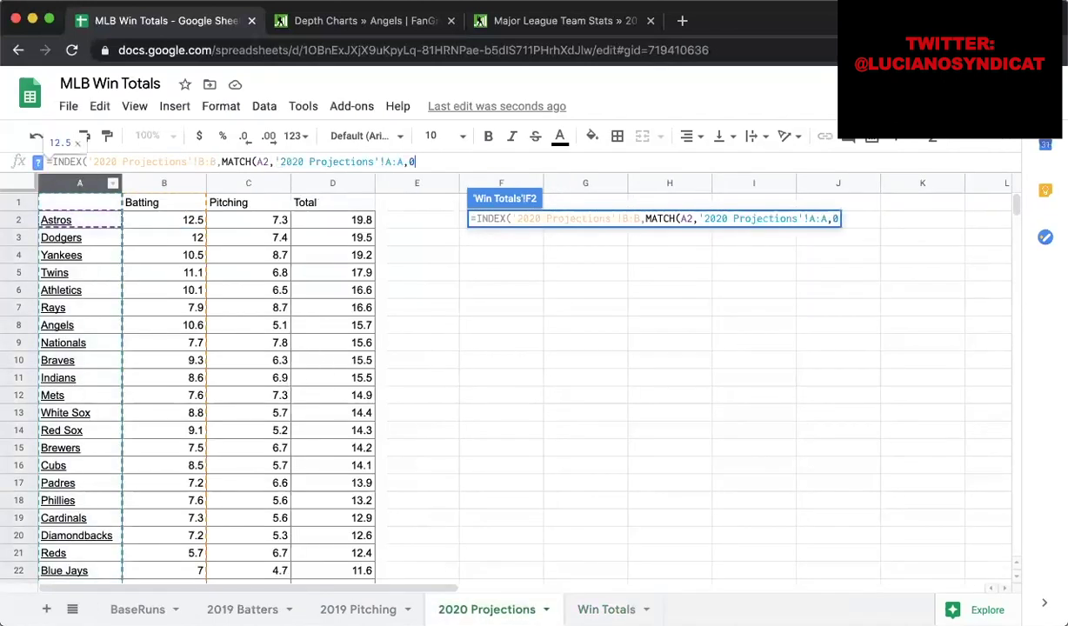
{"action": "type", "text": "))"}
{"action": "key", "text": "Return"}
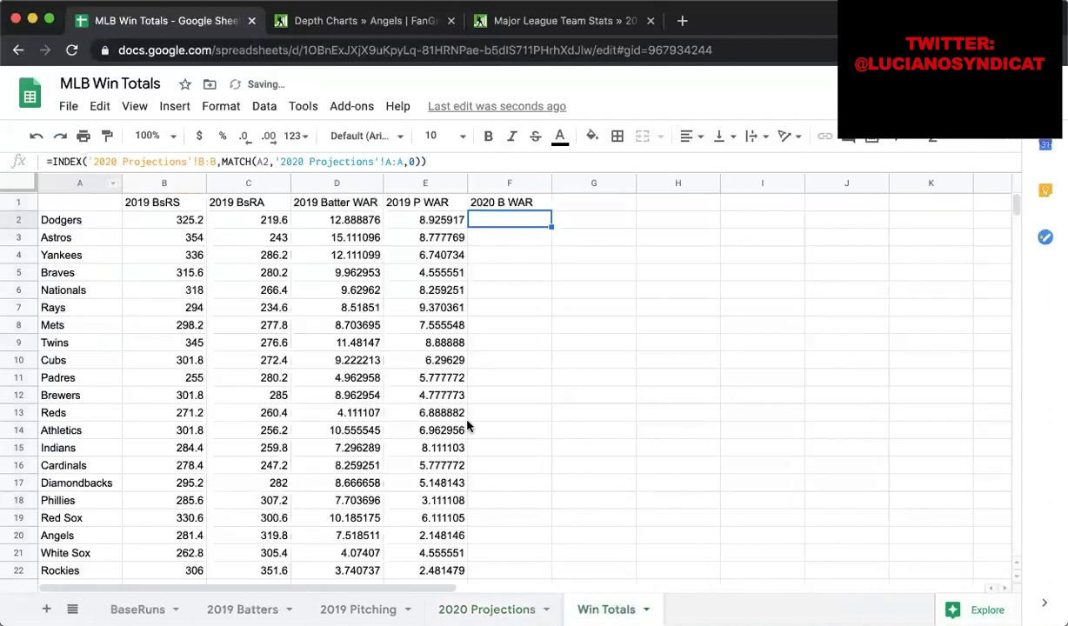
- Fill the F2 formula down the 2020 B WAR column for all teams and check it against 2020 Projections
{"action": "left_click_drag", "start_coordinate": [550, 226], "coordinate": [524, 553]}
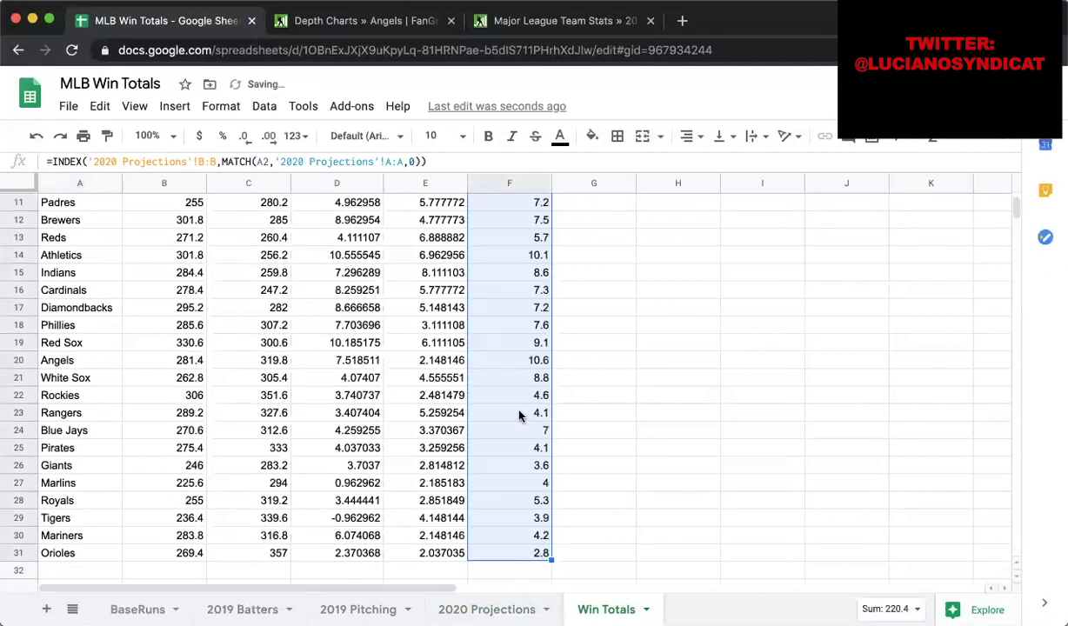
{"action": "scroll", "coordinate": [520, 416], "scroll_direction": "up", "scroll_amount": 5}
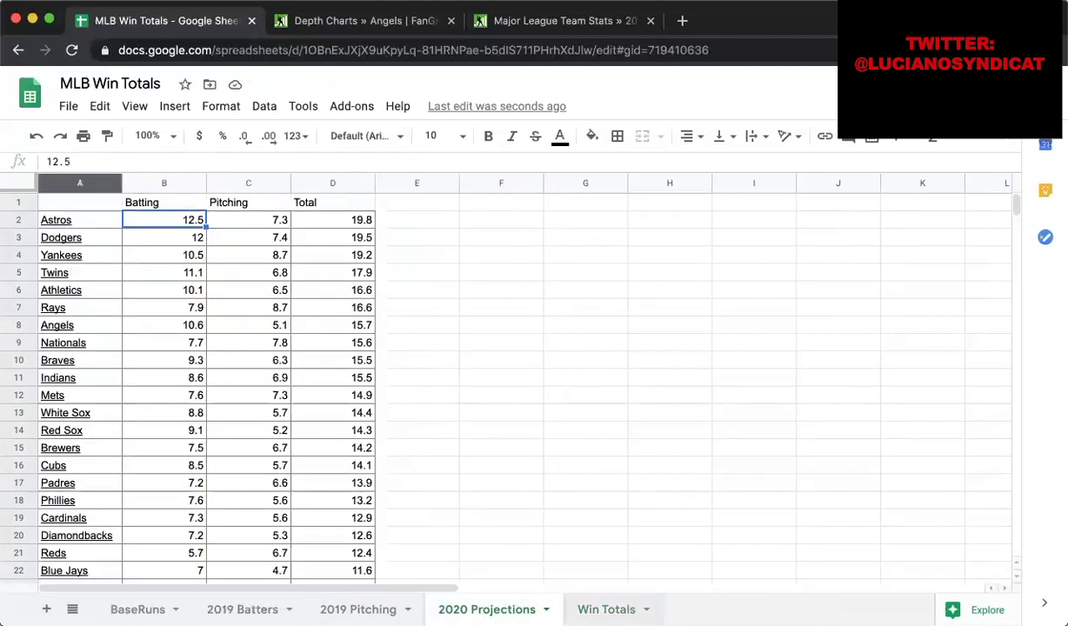
{"action": "key", "text": "alt+Down"}
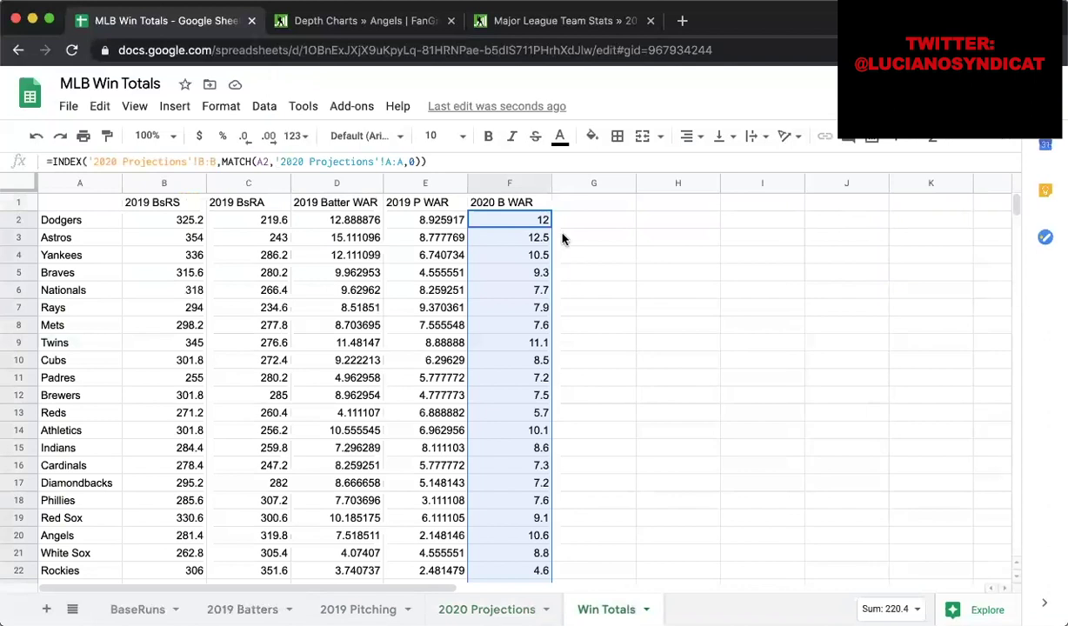
- Copy the full INDEX/MATCH formula text from F2, leaving the cell's formula as it is
{"action": "left_click", "coordinate": [570, 205]}
{"action": "left_click", "coordinate": [513, 220]}
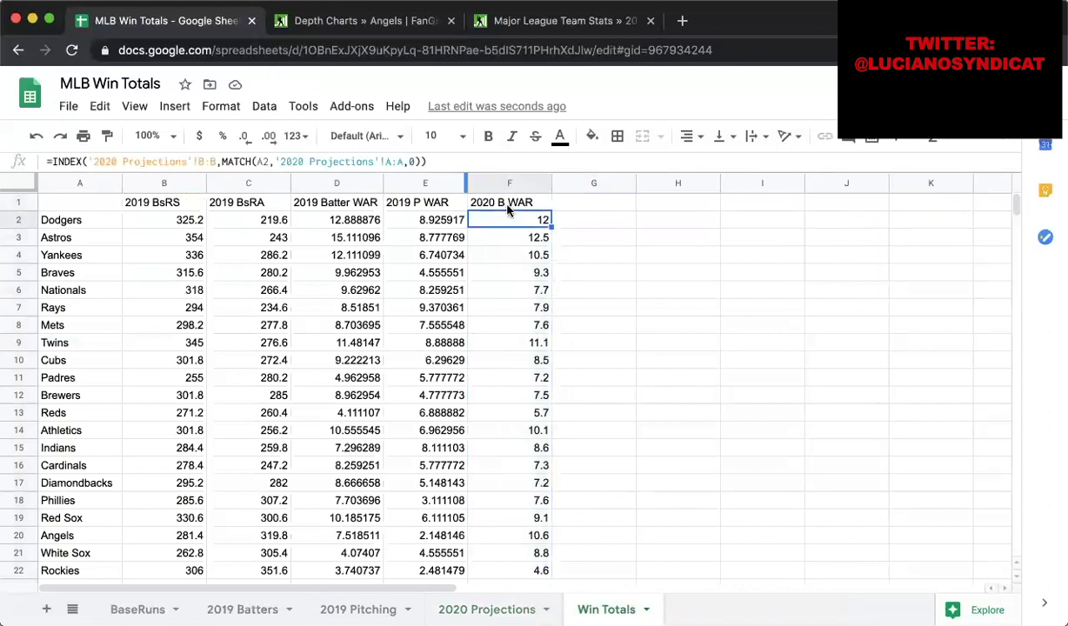
{"action": "key", "text": "Return"}
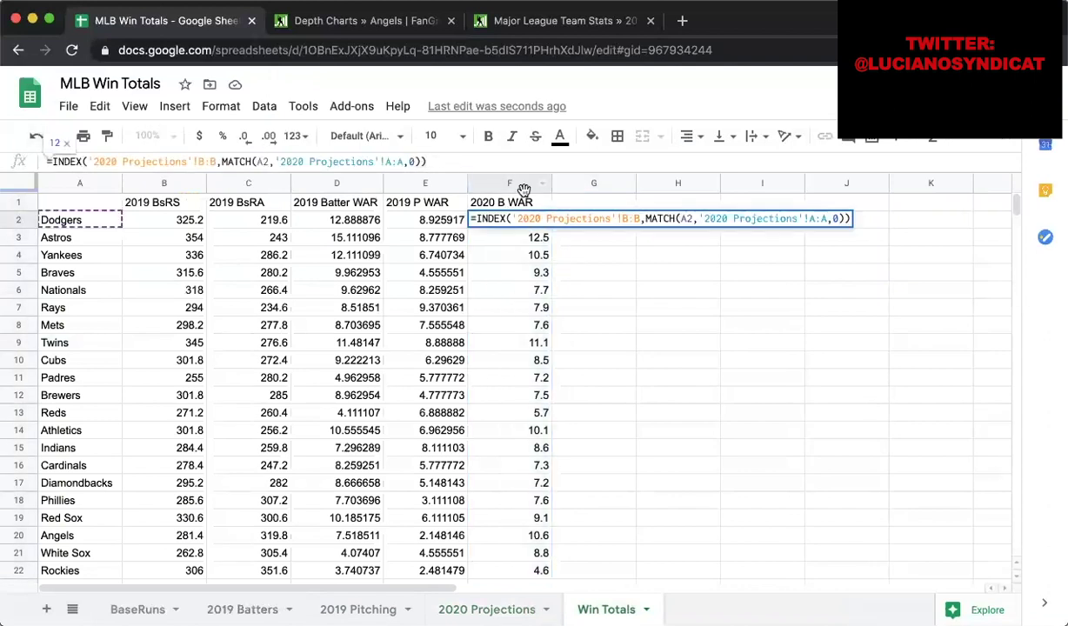
{"action": "left_click_drag", "start_coordinate": [428, 161], "coordinate": [66, 161]}
{"action": "key", "text": "ctrl+c"}
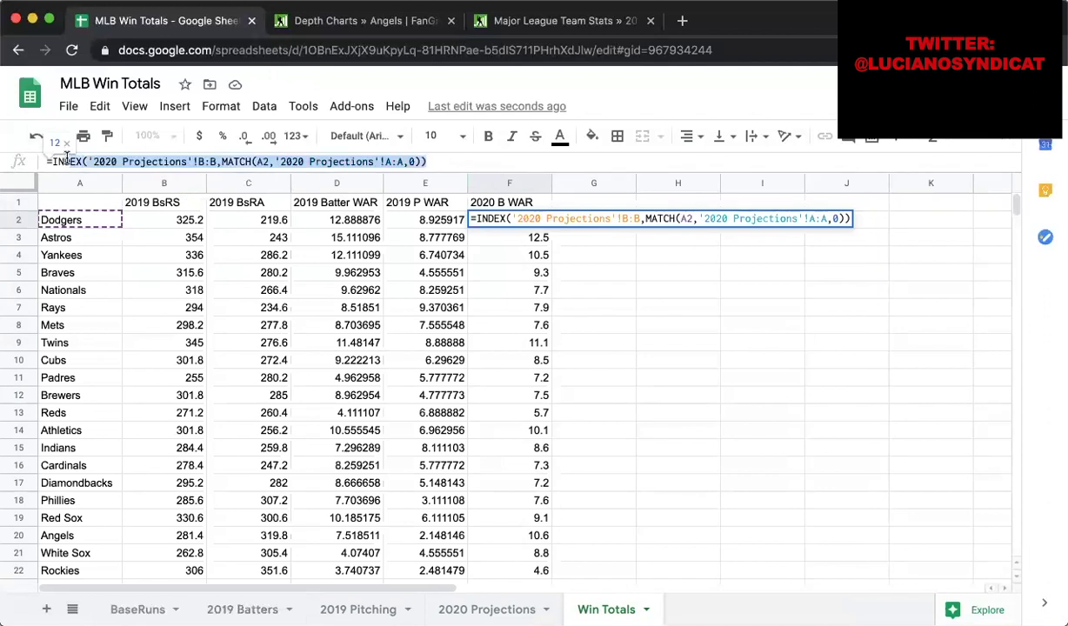
{"action": "key", "text": "Return"}
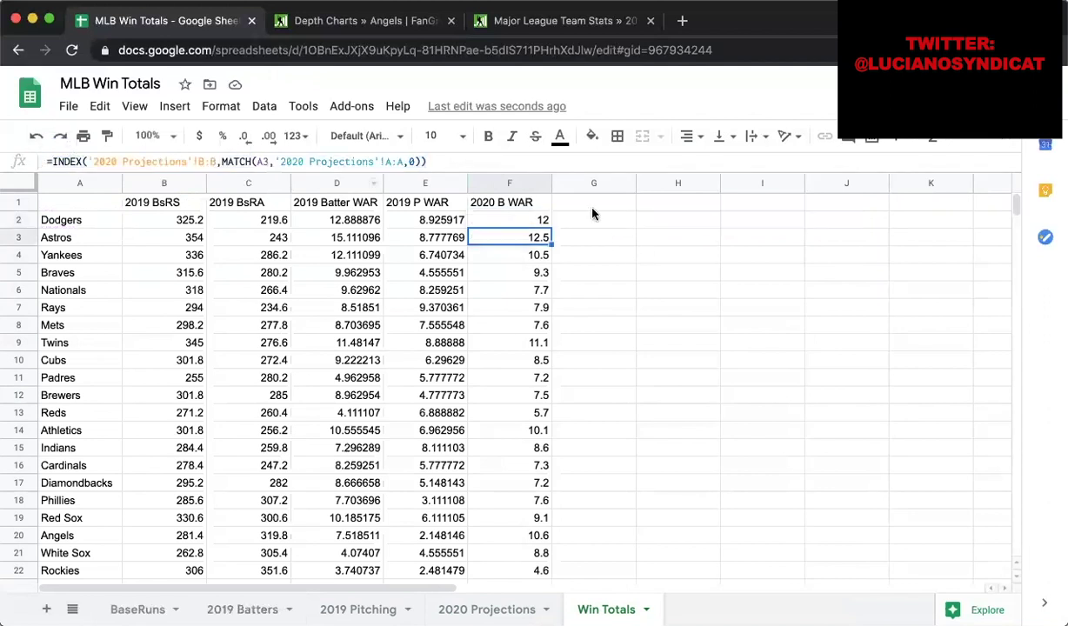
- Label G1 2020 P WAR
{"action": "left_click", "coordinate": [593, 209]}
{"action": "type", "text": "2020 P WAR"}
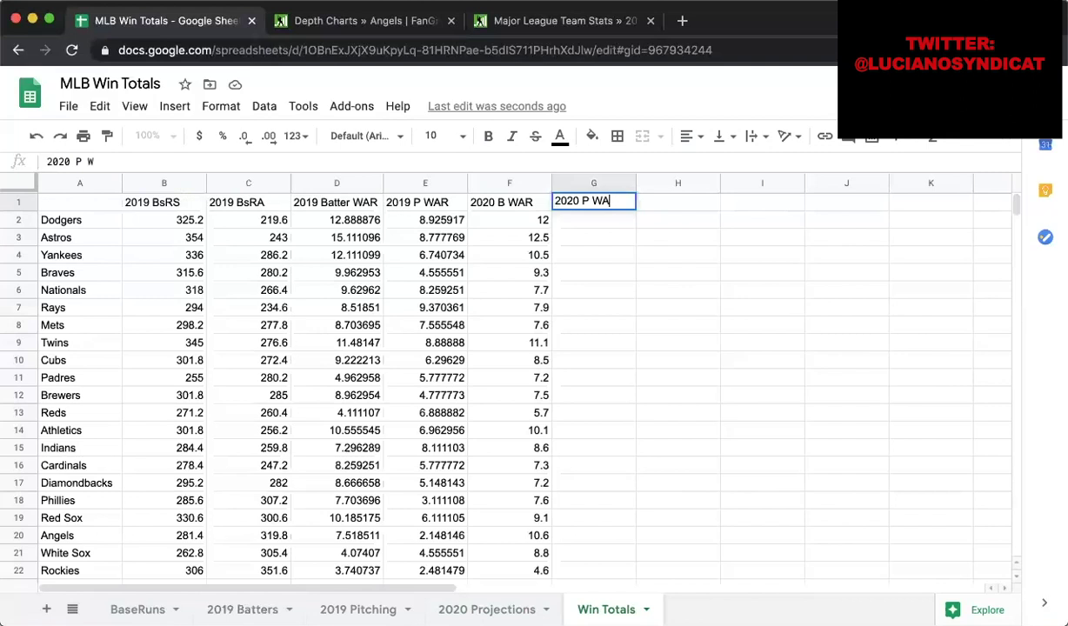
{"action": "key", "text": "Return"}
- Paste the copied formula into G2 and change its INDEX range to '2020 Projections'!C:C
{"action": "type", "text": "=IN"}
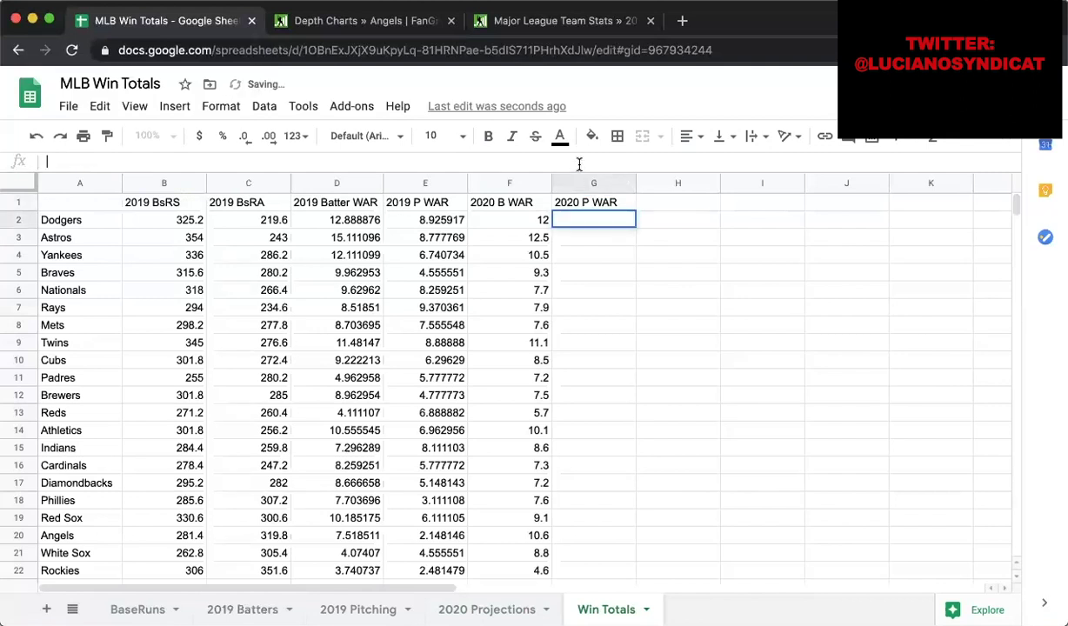
{"action": "key", "text": "ctrl+v"}
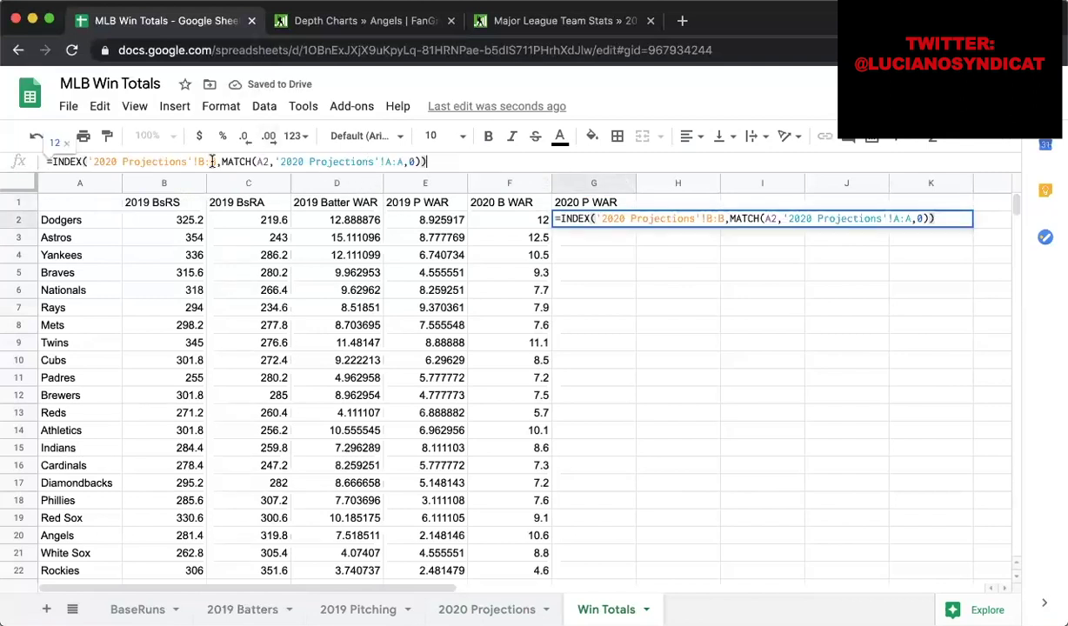
{"action": "double_click", "coordinate": [200, 161]}
{"action": "type", "text": "C:"}
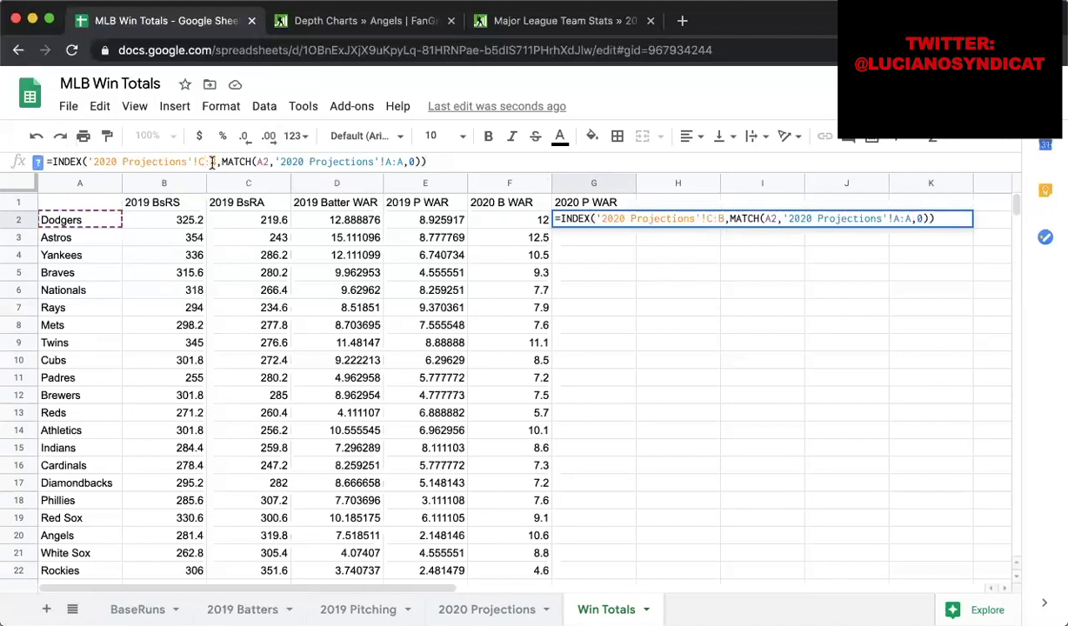
{"action": "type", "text": "C"}
{"action": "key", "text": "Return"}
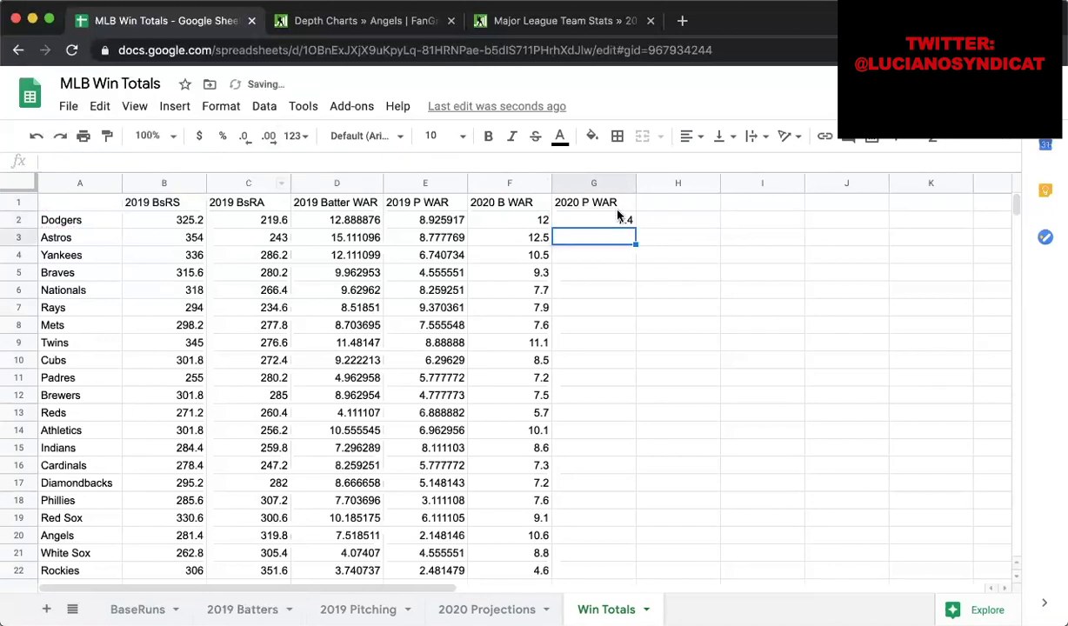
- Fill the G2 formula down the 2020 P WAR column for all teams
{"action": "left_click", "coordinate": [614, 214]}
{"action": "left_click_drag", "start_coordinate": [636, 225], "coordinate": [600, 360]}
{"action": "scroll", "coordinate": [639, 447], "scroll_direction": "up", "scroll_amount": 5}
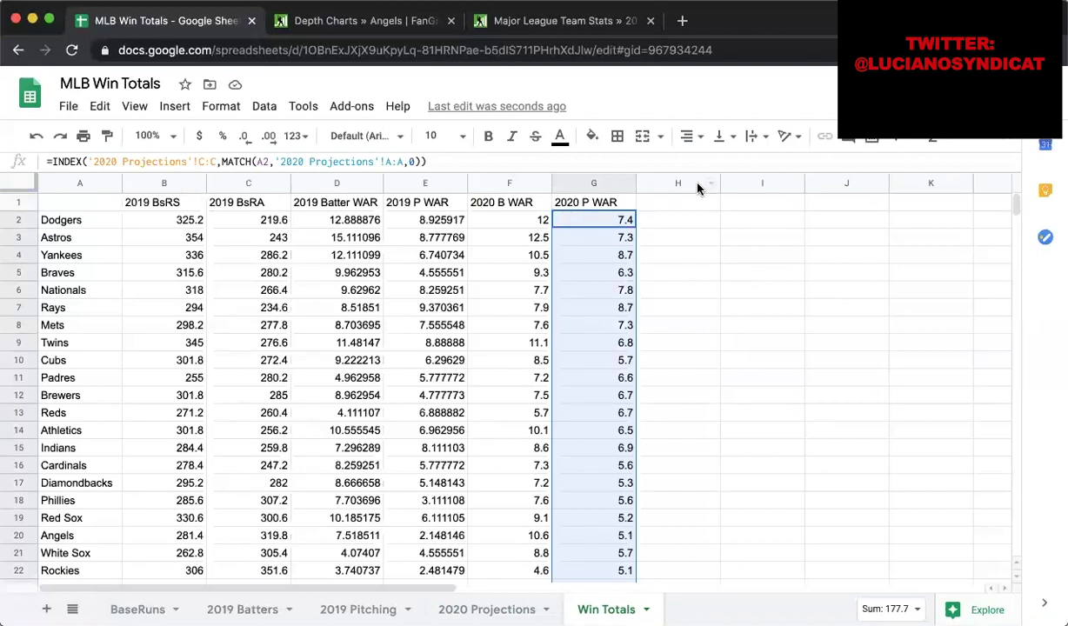
- Enter =F2-D2 in H2 to get the batter WAR change from 2019 to 2020
{"action": "left_click", "coordinate": [685, 202]}
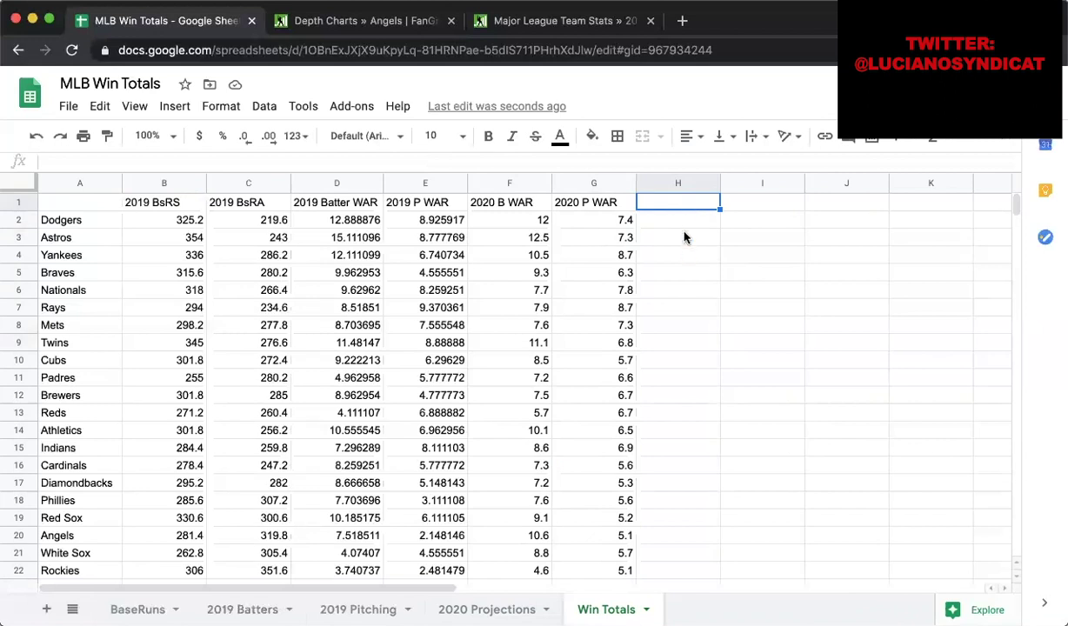
{"action": "left_click", "coordinate": [685, 226]}
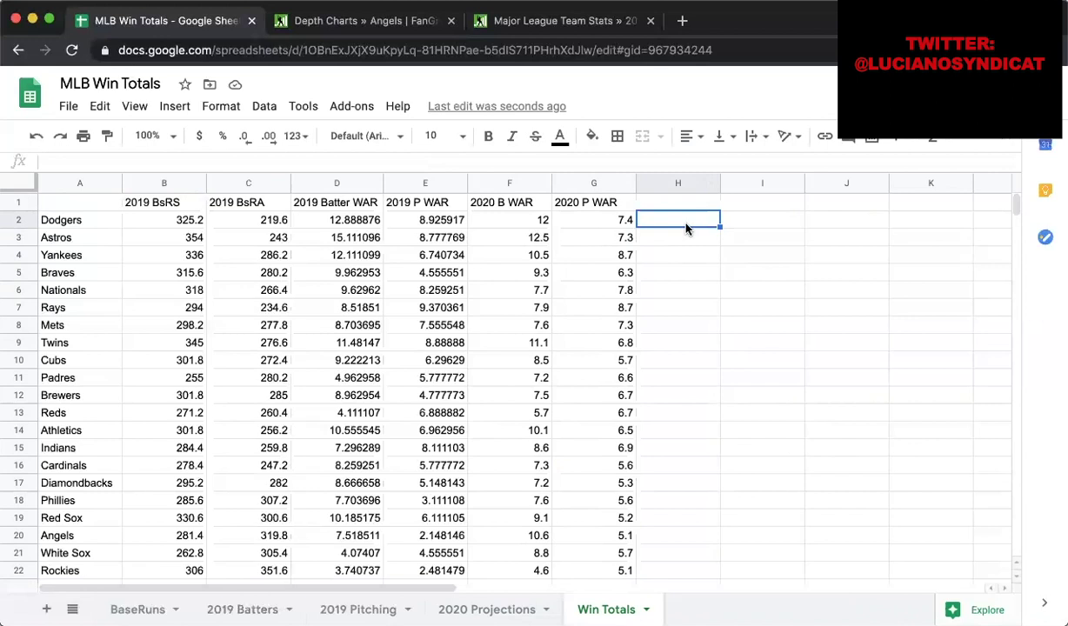
{"action": "type", "text": "="}
{"action": "left_click", "coordinate": [536, 223]}
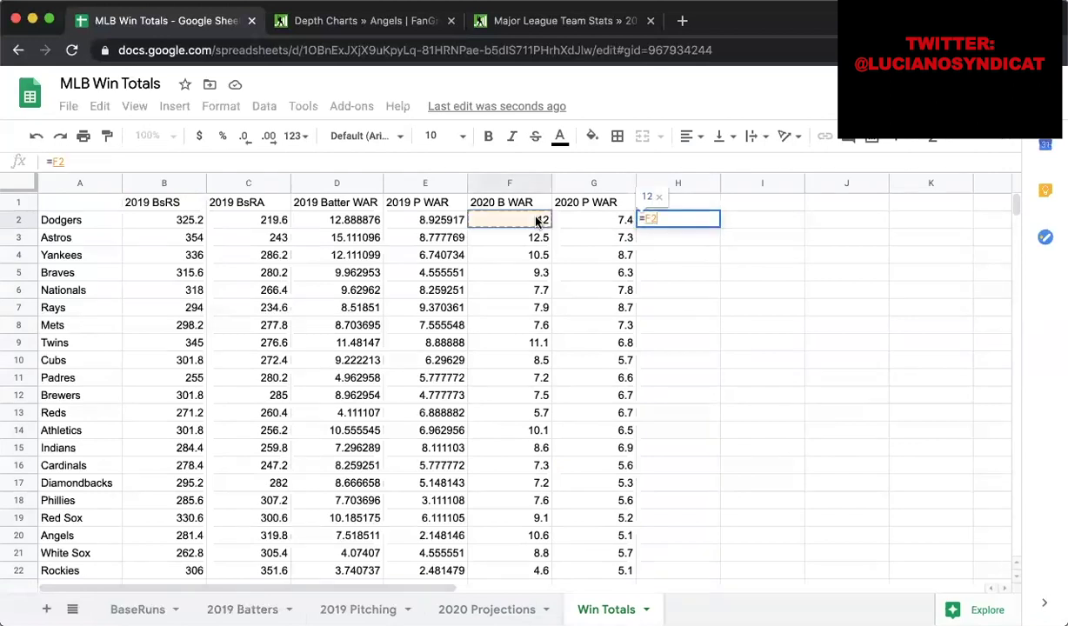
{"action": "type", "text": "-"}
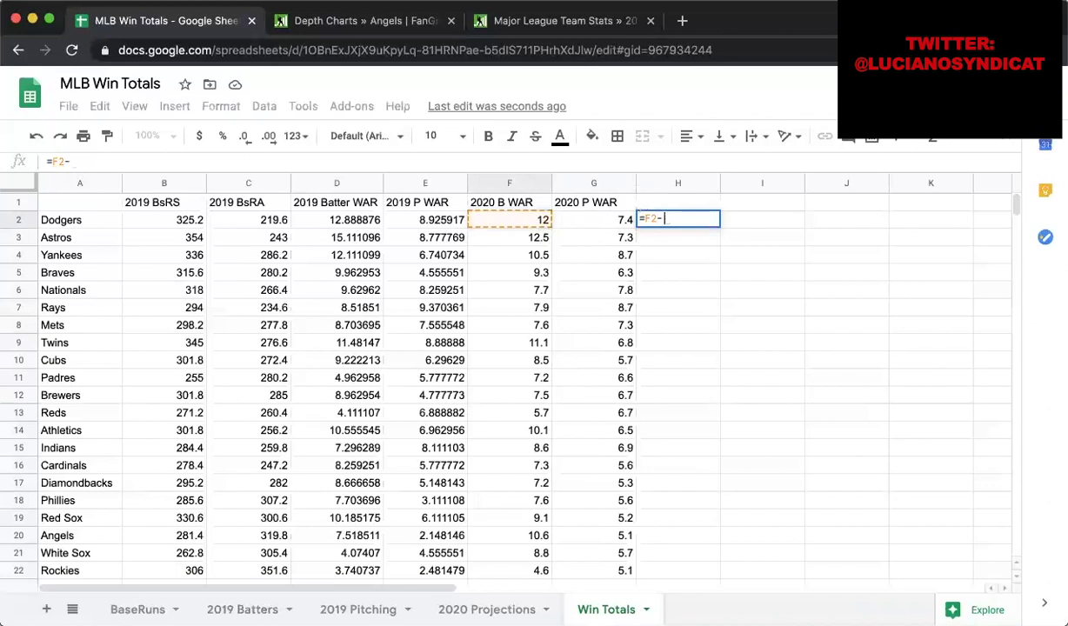
{"action": "left_click", "coordinate": [357, 220]}
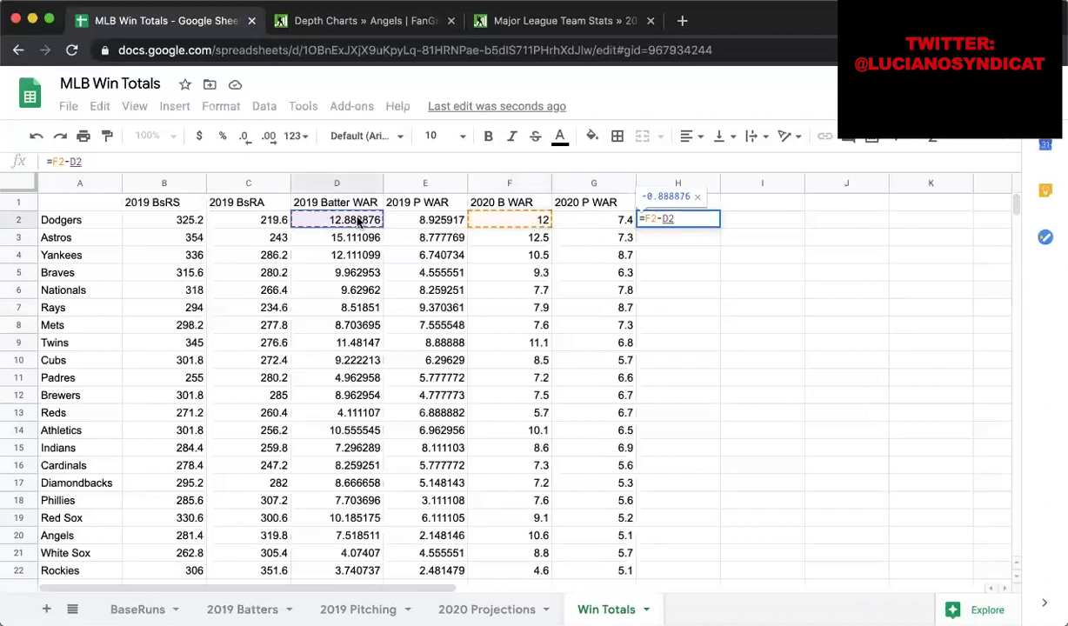
{"action": "key", "text": "Return"}
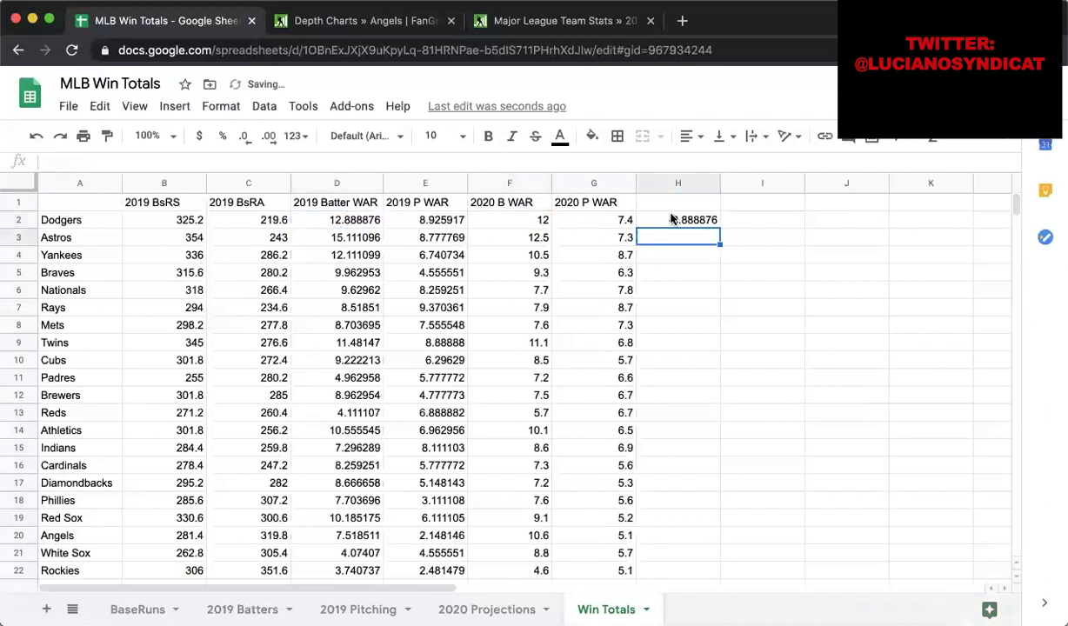
- Fill the H2 batter WAR difference formula down for all teams
{"action": "left_click", "coordinate": [674, 218]}
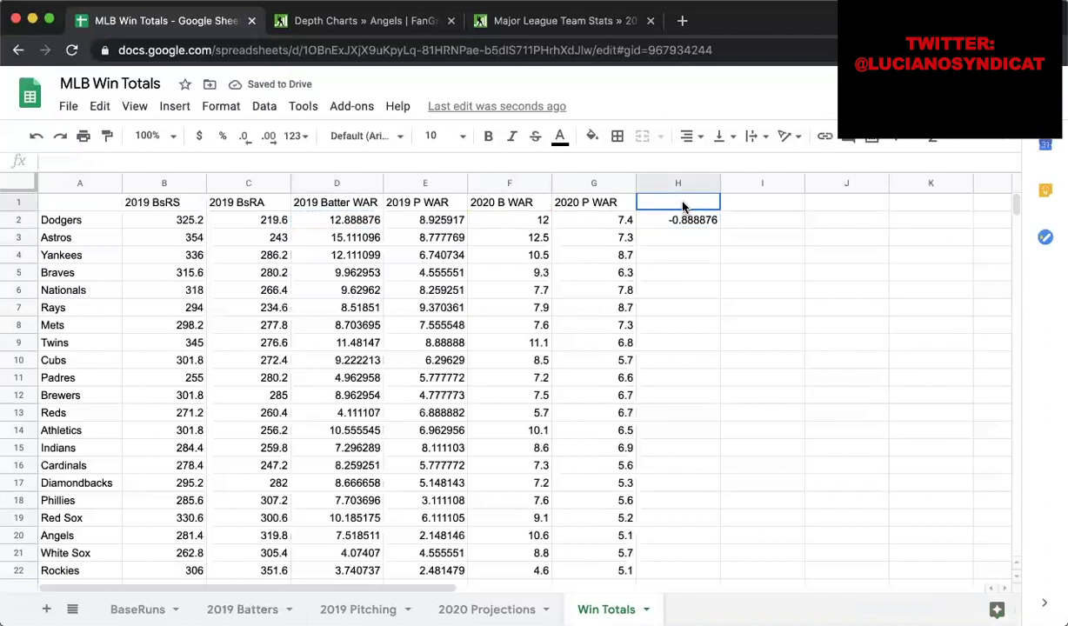
{"action": "left_click", "coordinate": [366, 228]}
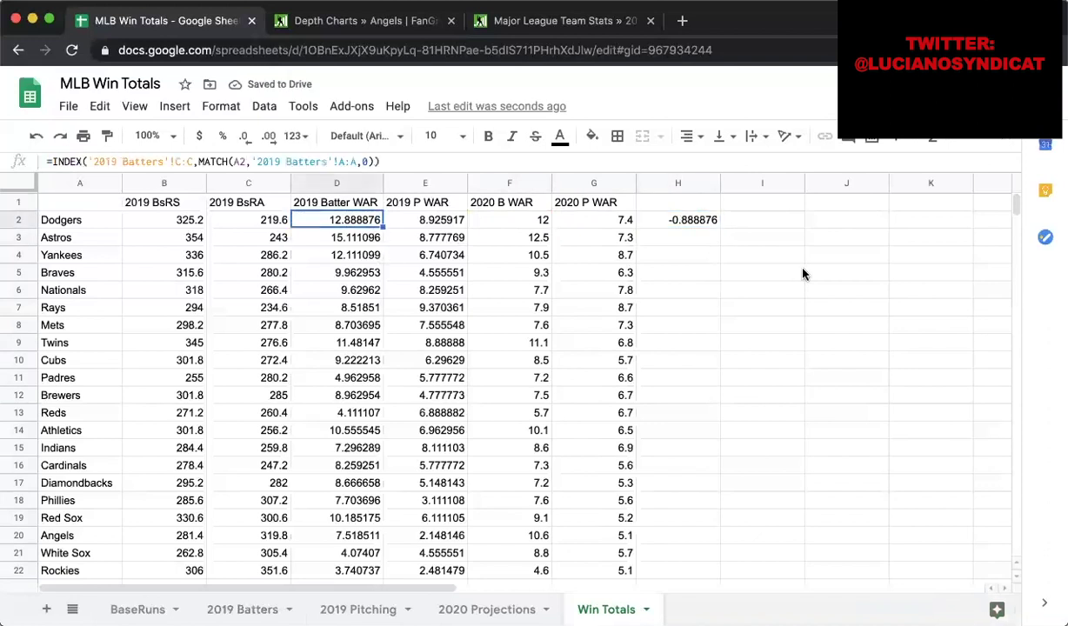
{"action": "left_click", "coordinate": [706, 218]}
{"action": "left_click", "coordinate": [746, 228]}
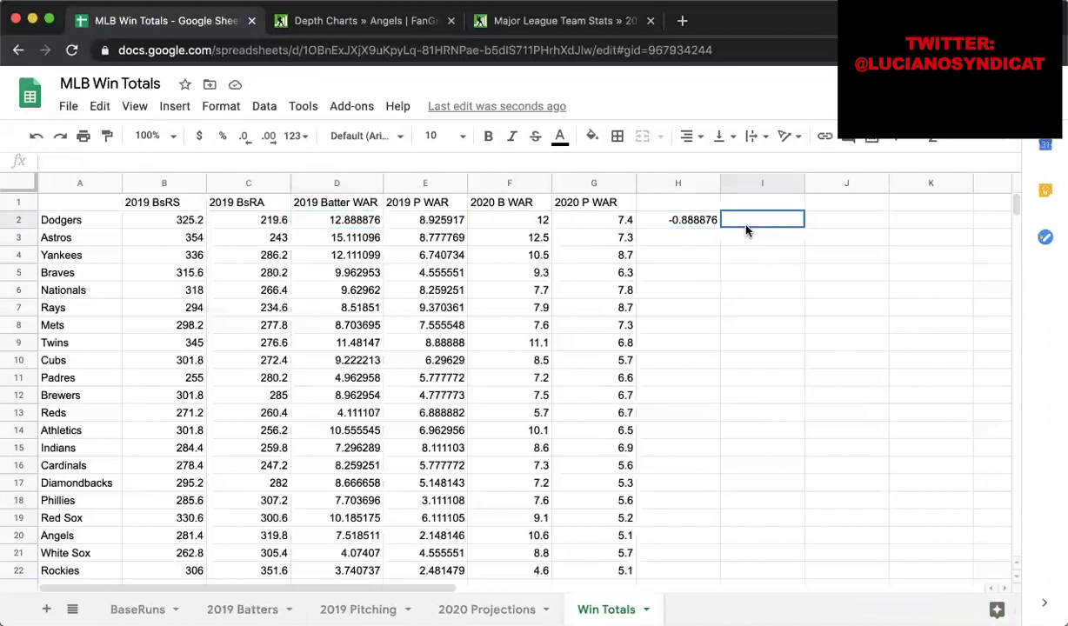
{"action": "left_click", "coordinate": [692, 220]}
{"action": "left_click_drag", "start_coordinate": [720, 226], "coordinate": [669, 525]}
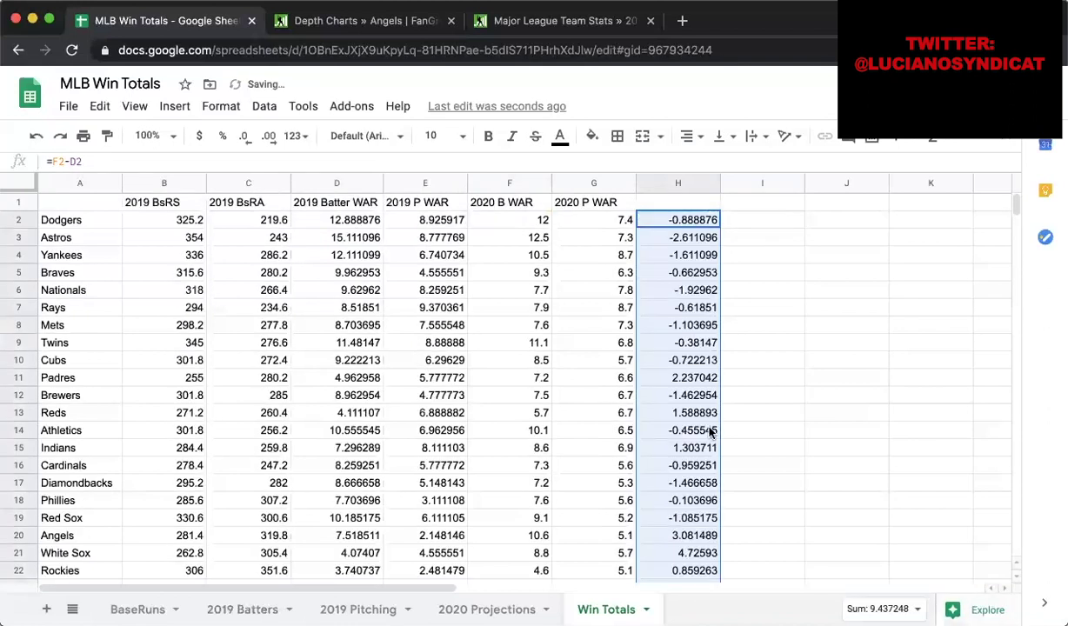
{"action": "scroll", "coordinate": [692, 370], "scroll_direction": "down", "scroll_amount": 2}
{"action": "scroll", "coordinate": [713, 372], "scroll_direction": "up", "scroll_amount": 2}
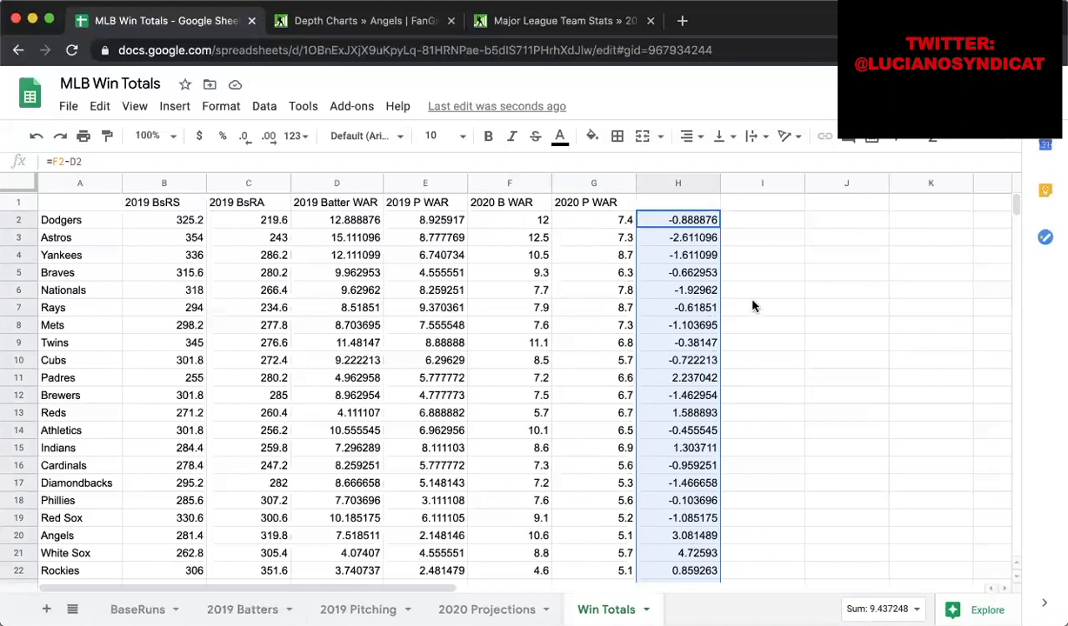
- Enter =H2*10 in I2 to convert the Dodgers' batter WAR change into runs
{"action": "left_click", "coordinate": [736, 218]}
{"action": "left_click", "coordinate": [689, 221]}
{"action": "left_click", "coordinate": [748, 223]}
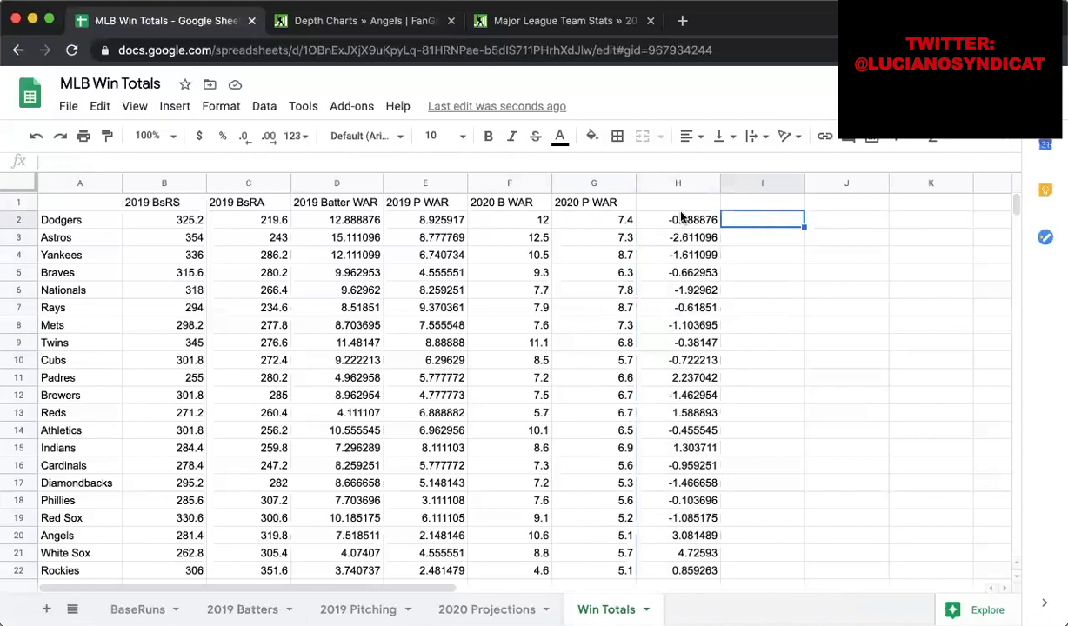
{"action": "type", "text": "="}
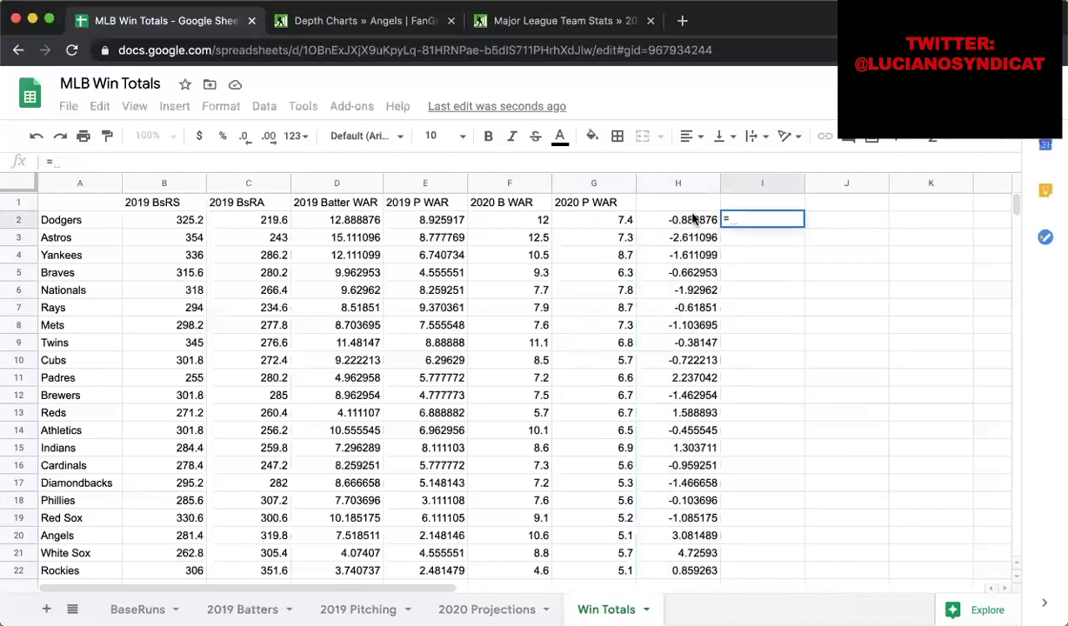
{"action": "type", "text": "+"}
{"action": "key", "text": "BackSpace"}
{"action": "left_click", "coordinate": [689, 223]}
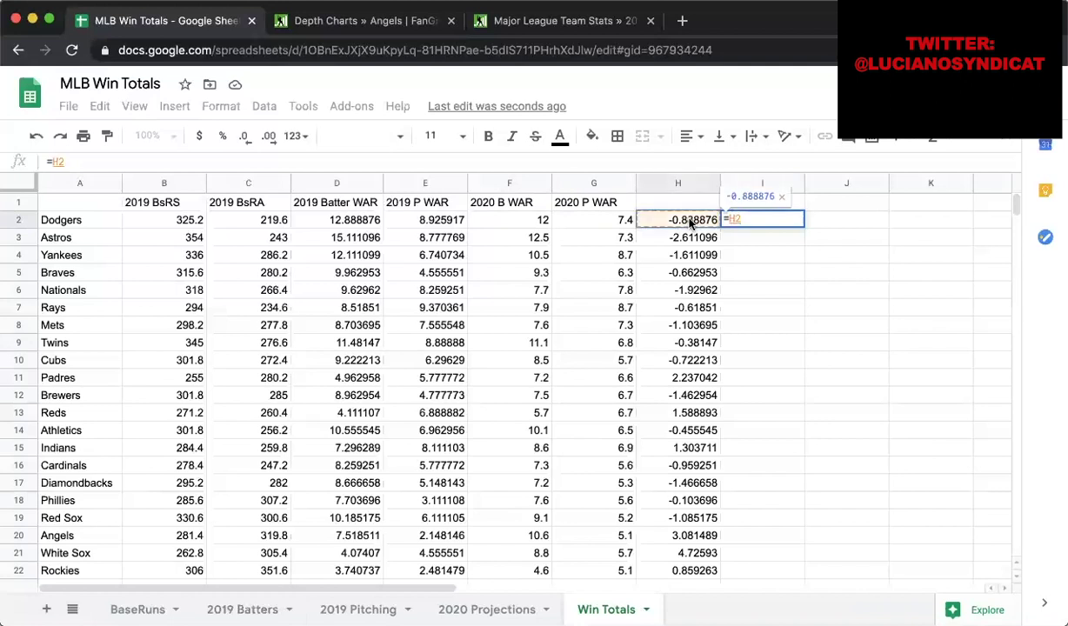
{"action": "type", "text": "*10"}
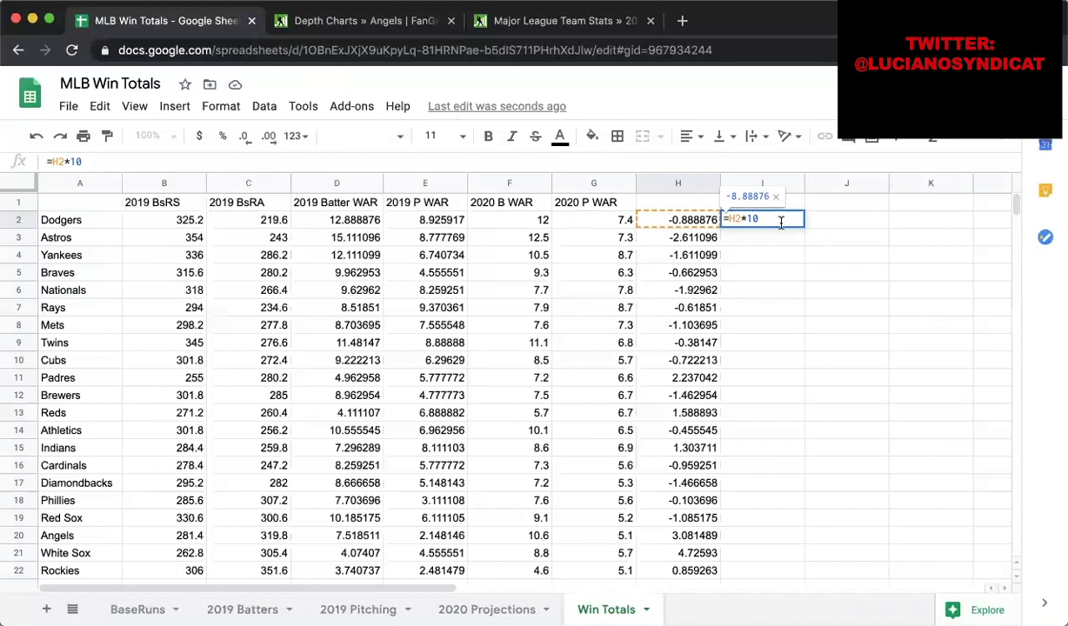
{"action": "key", "text": "Return"}
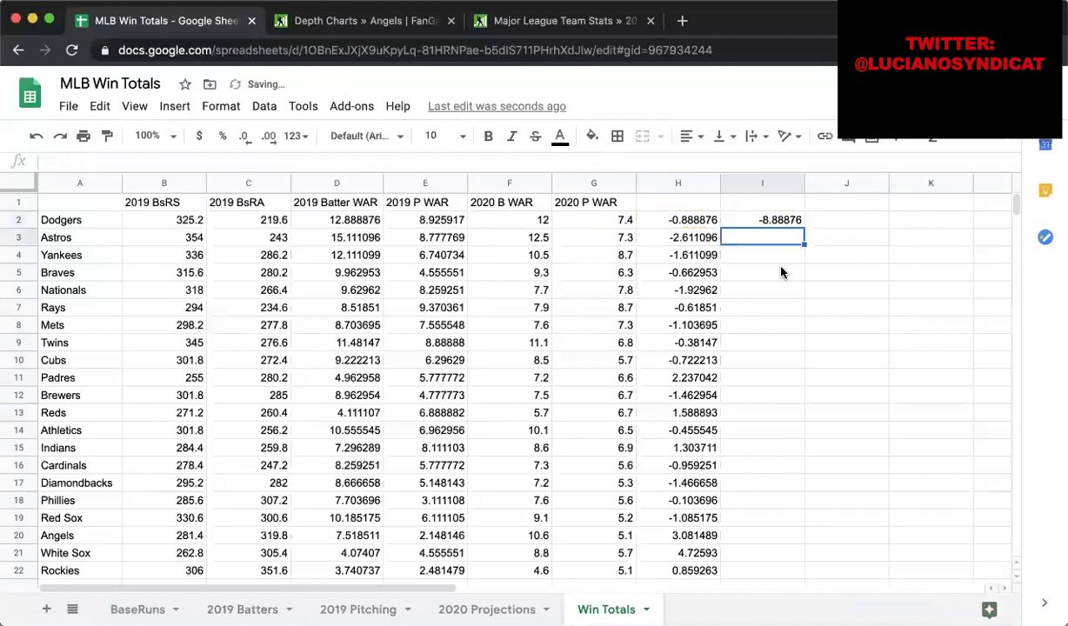
{"action": "left_click", "coordinate": [747, 224]}
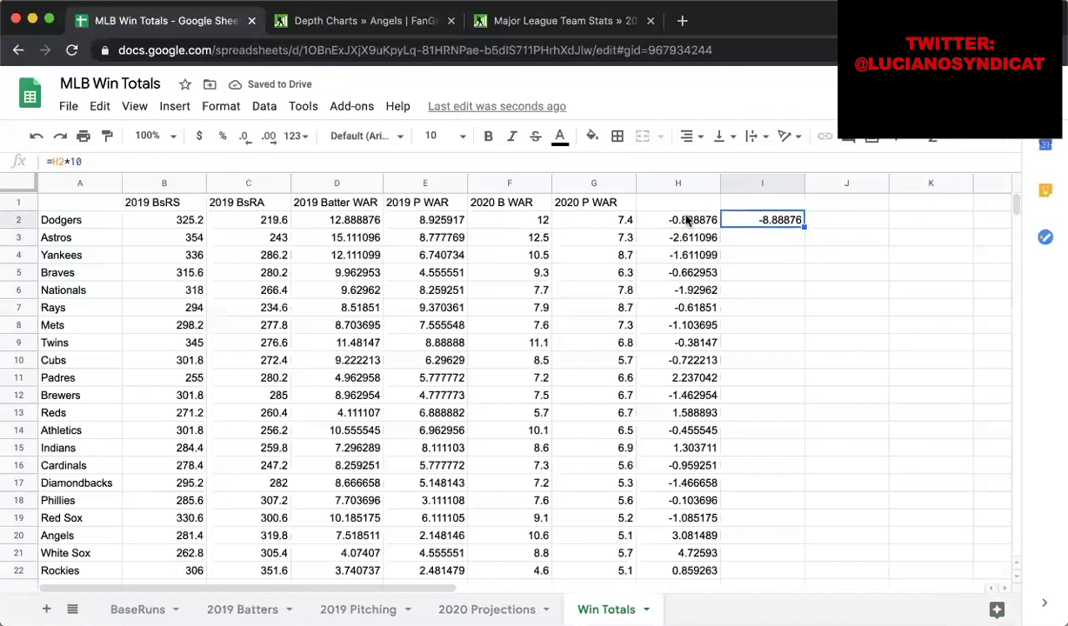
{"action": "left_click", "coordinate": [523, 225]}
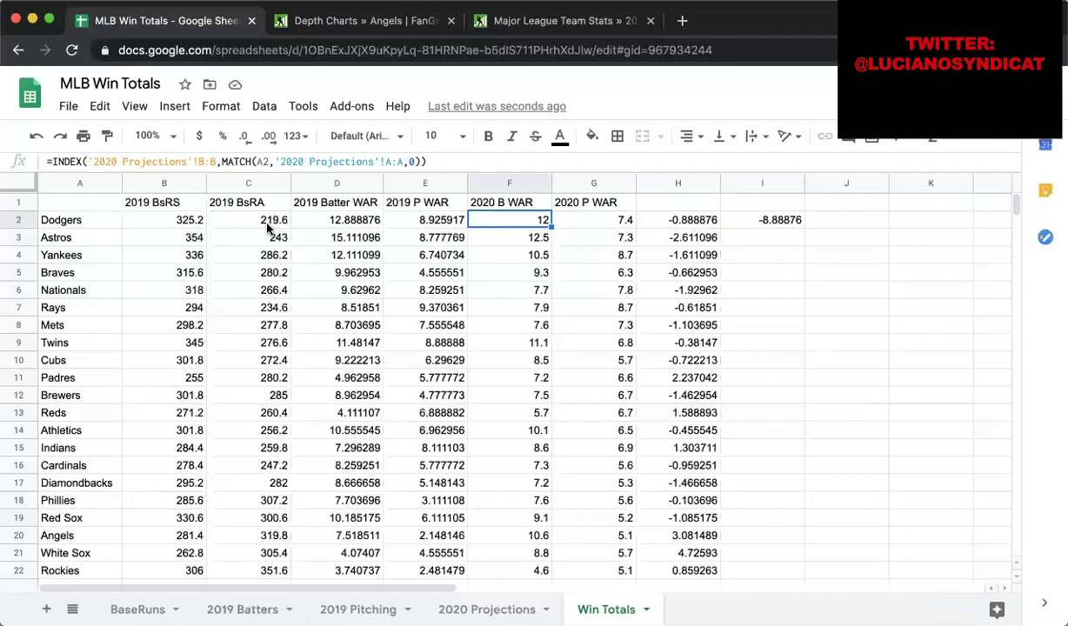
{"action": "left_click", "coordinate": [780, 221]}
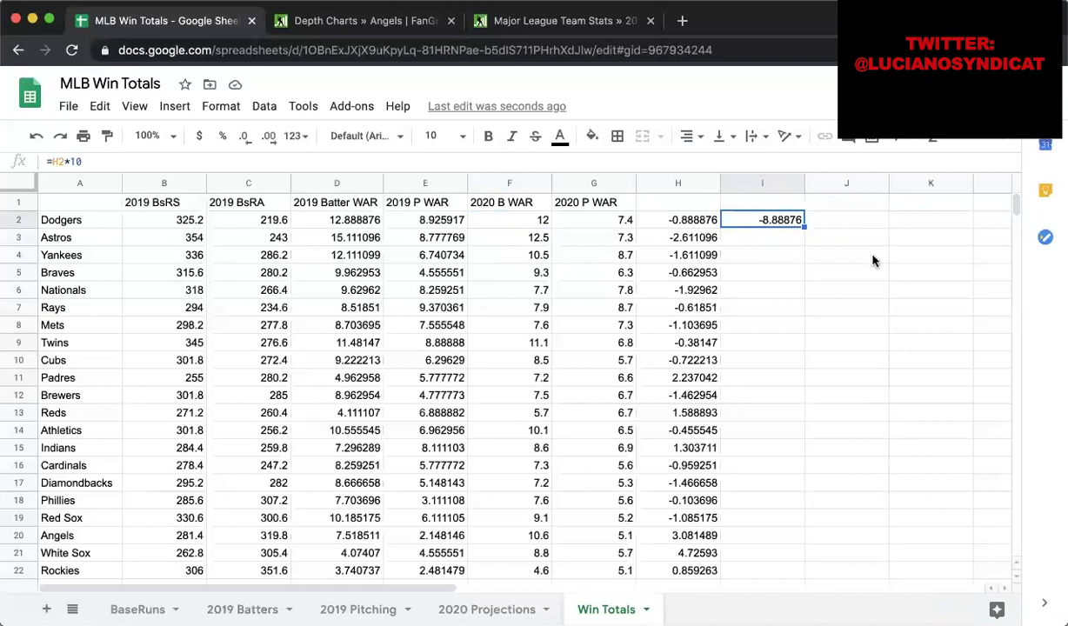
- Enter =B2+I2 in J2 to project the Dodgers' 2020 runs scored from 2019 BsRS and the run change
{"action": "left_click", "coordinate": [813, 219]}
{"action": "type", "text": "="}
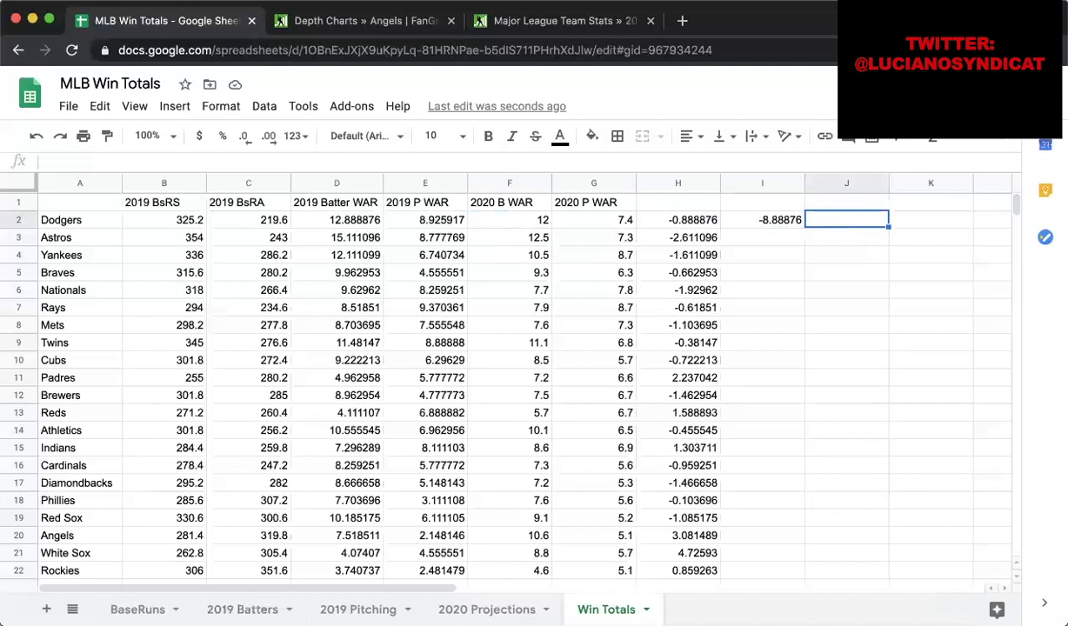
{"action": "left_click", "coordinate": [165, 227]}
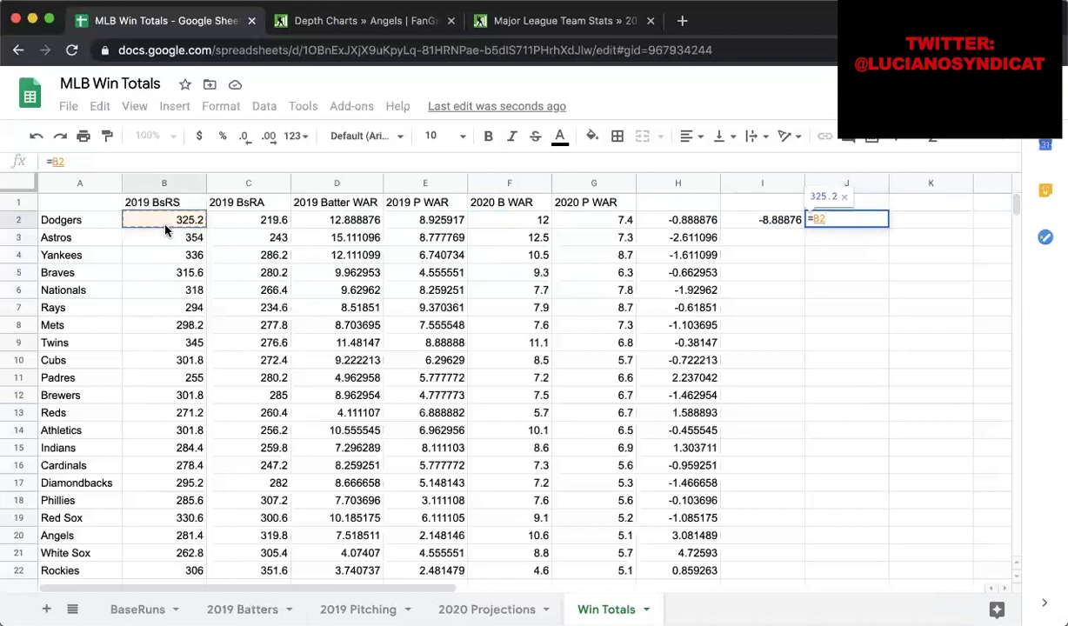
{"action": "type", "text": "+"}
{"action": "left_click", "coordinate": [776, 220]}
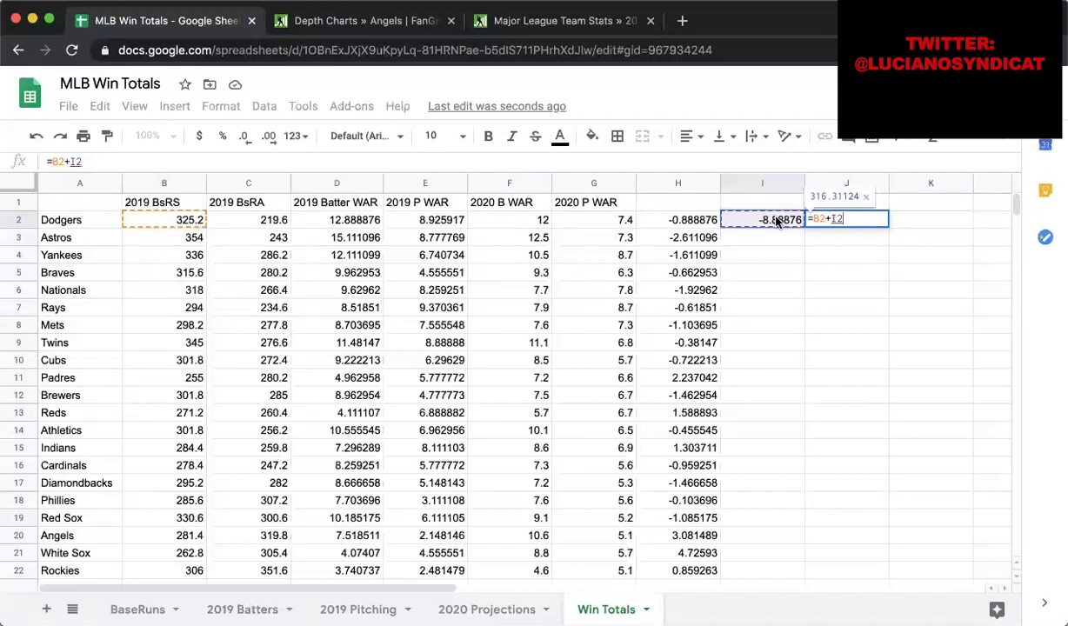
{"action": "key", "text": "Return"}
{"action": "left_click", "coordinate": [865, 223]}
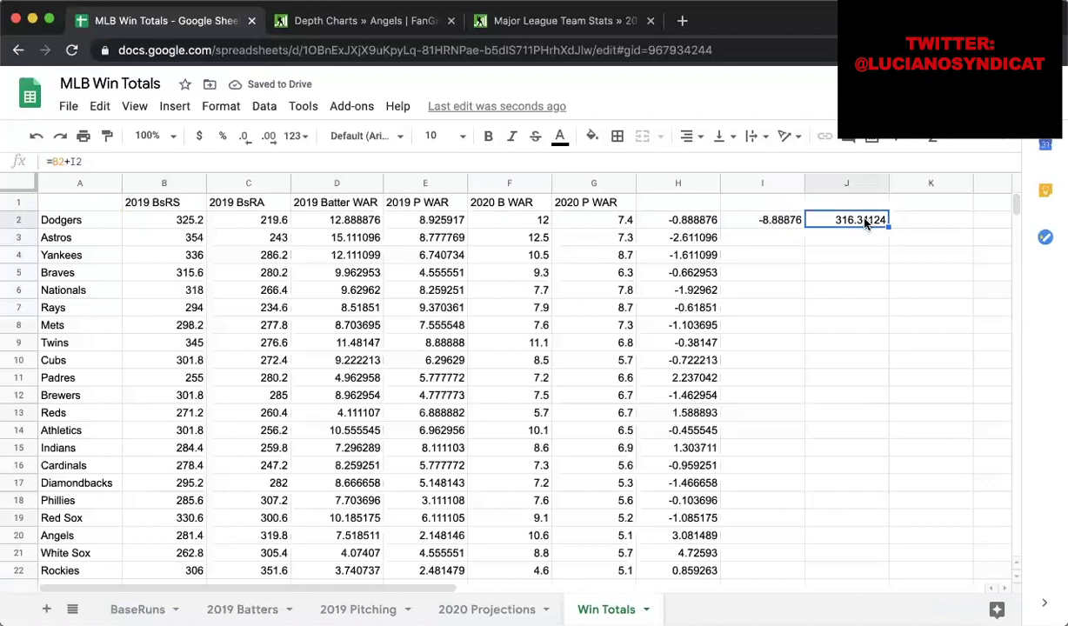
- Fill the I2 run change and J2 projected runs scored formulas down for all teams
{"action": "left_click", "coordinate": [758, 217]}
{"action": "left_click_drag", "start_coordinate": [804, 224], "coordinate": [781, 463]}
{"action": "scroll", "coordinate": [781, 377], "scroll_direction": "up", "scroll_amount": 5}
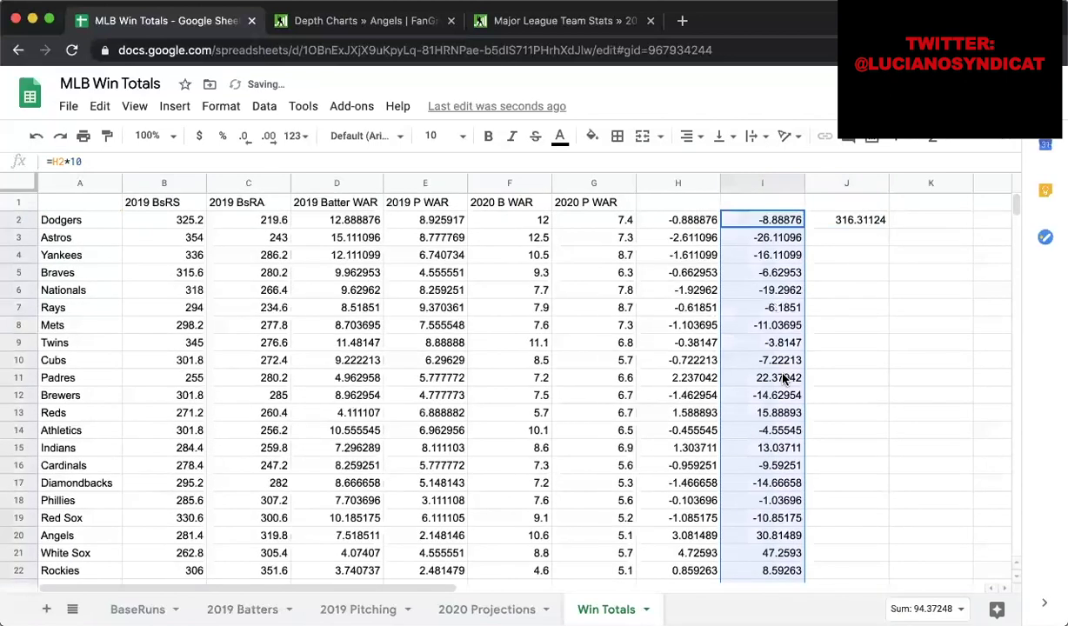
{"action": "left_click", "coordinate": [865, 225]}
{"action": "left_click_drag", "start_coordinate": [888, 229], "coordinate": [861, 503]}
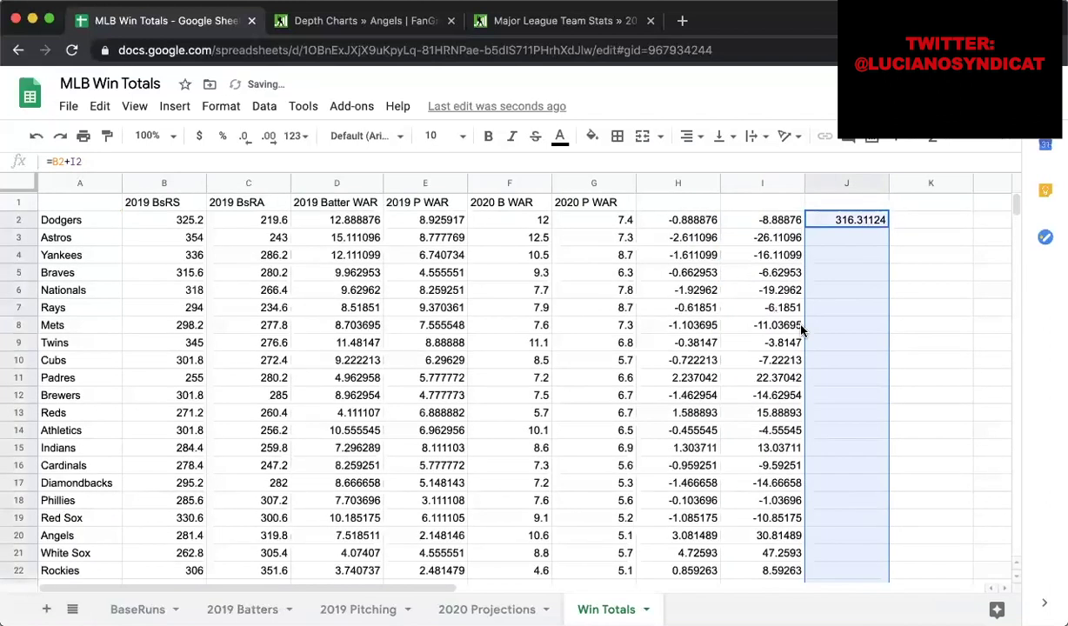
- Label the batter WAR change column in H1 as 20-19 B
{"action": "left_click", "coordinate": [678, 206]}
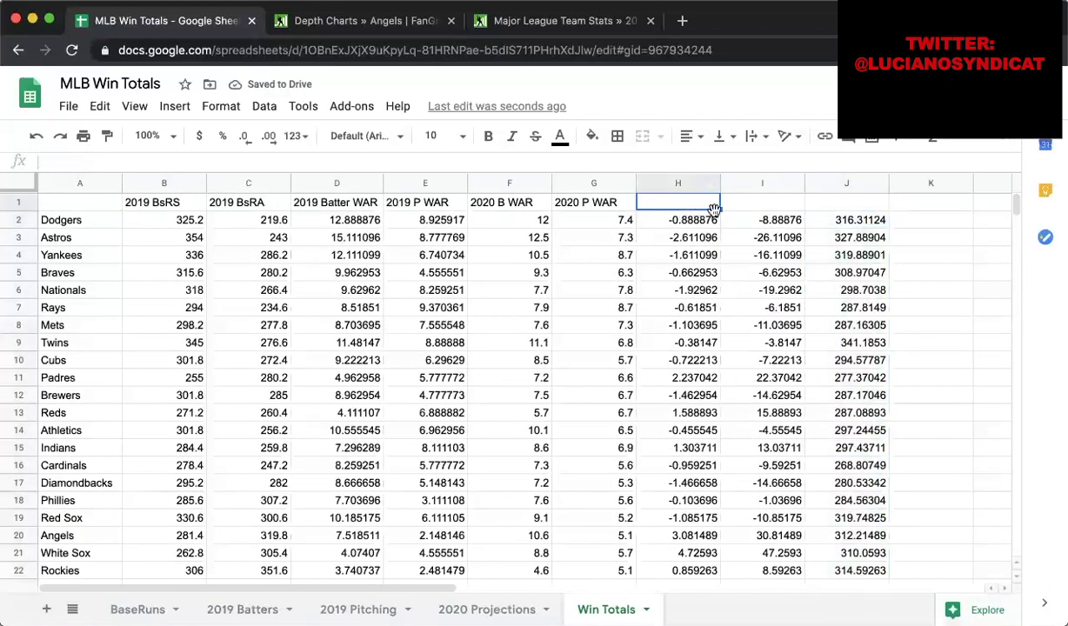
{"action": "type", "text": "20-19"}
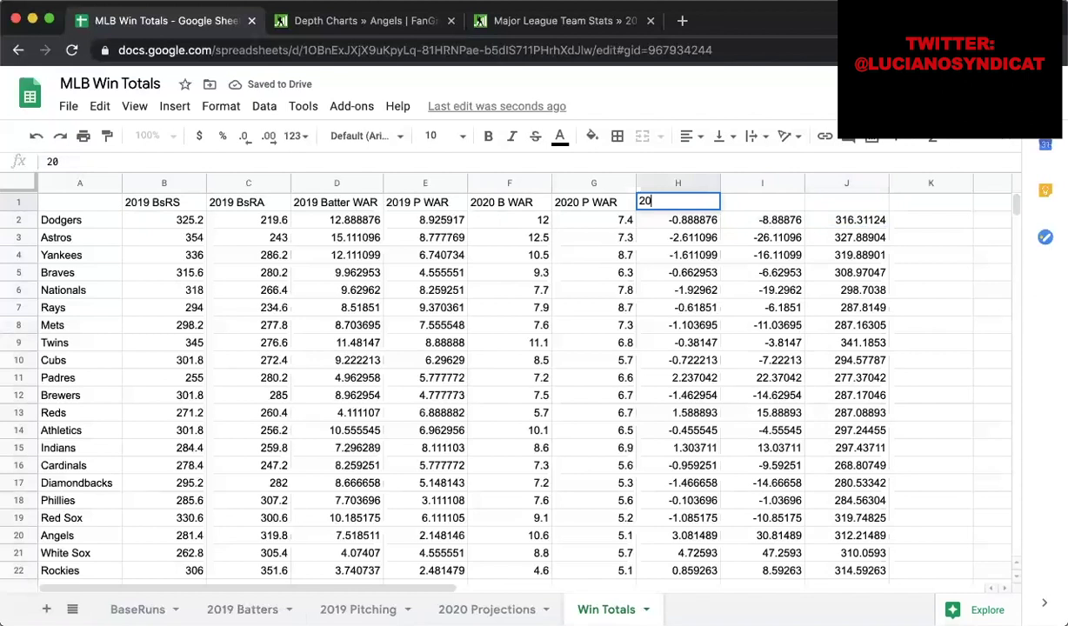
{"action": "key", "text": "BackSpace"}
{"action": "key", "text": "BackSpace"}
{"action": "key", "text": "BackSpace"}
{"action": "key", "text": "BackSpace"}
{"action": "key", "text": "BackSpace"}
{"action": "type", "text": "19-2"}
{"action": "key", "text": "BackSpace"}
{"action": "key", "text": "BackSpace"}
{"action": "key", "text": "BackSpace"}
{"action": "key", "text": "BackSpace"}
{"action": "type", "text": "20-19 B"}
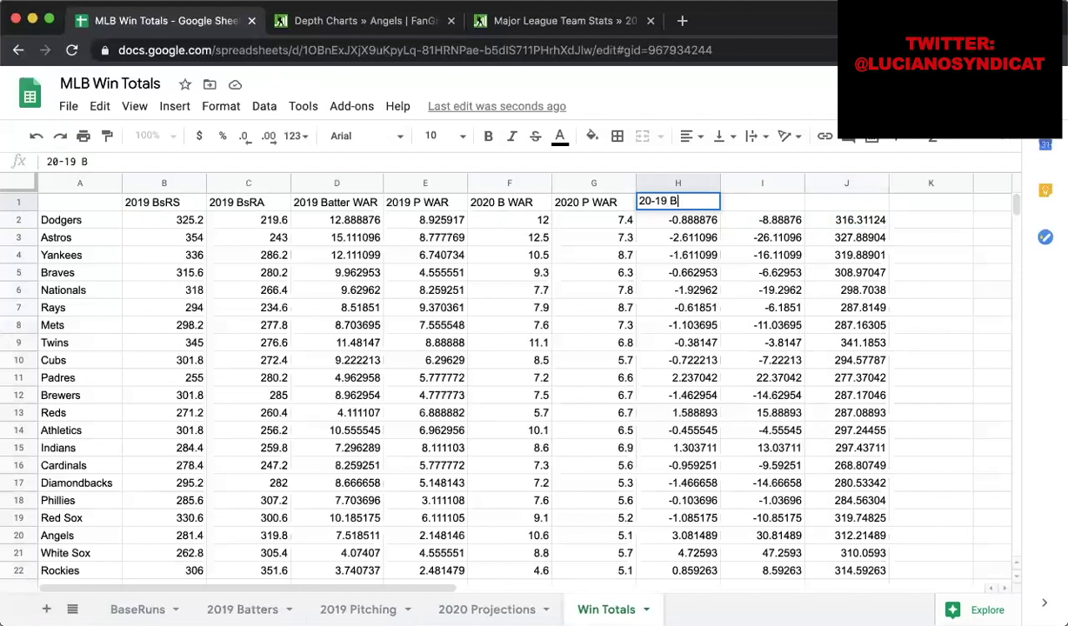
{"action": "key", "text": "Tab"}
- Leave I1 blank and label the projected runs scored column in J1 as 2020 P RS
{"action": "type", "text": "20"}
{"action": "key", "text": "BackSpace"}
{"action": "key", "text": "BackSpace"}
{"action": "key", "text": "Tab"}
{"action": "type", "text": "20"}
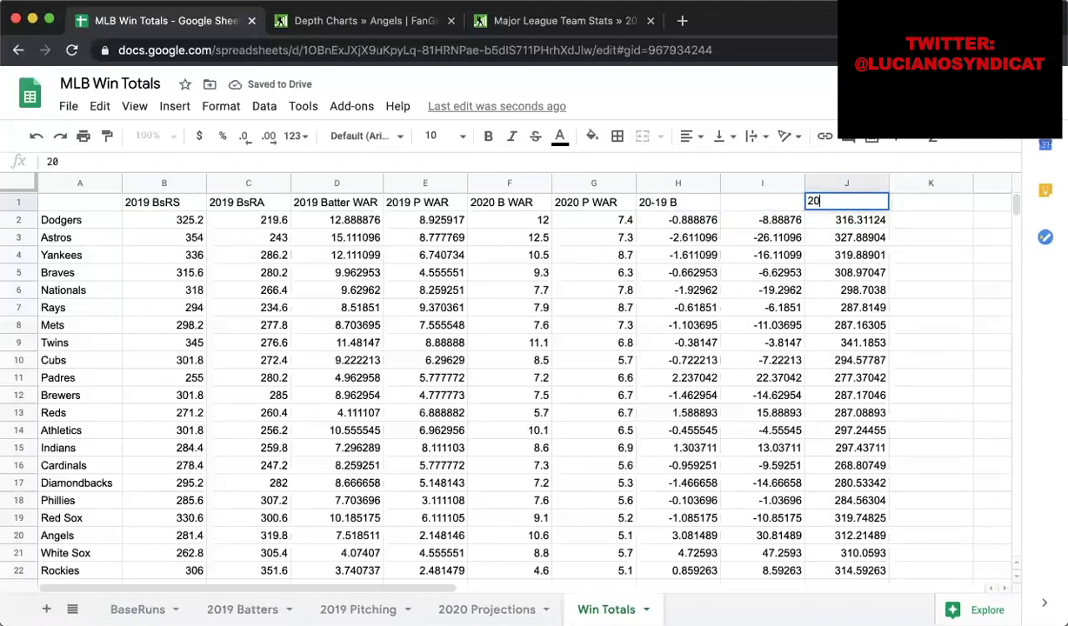
{"action": "type", "text": "20 P R"}
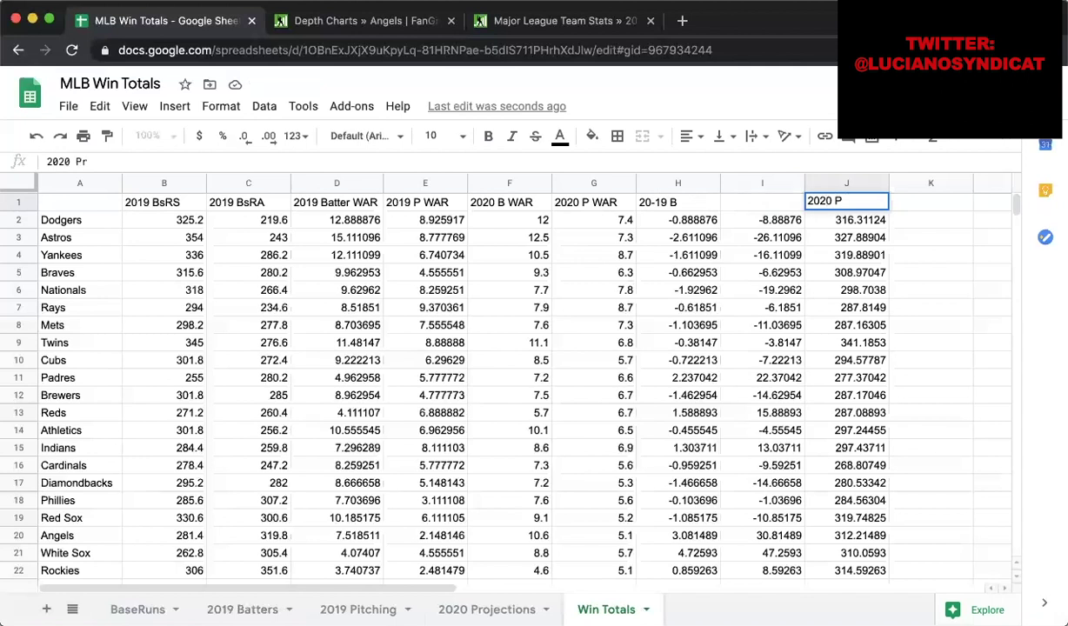
{"action": "type", "text": "S"}
{"action": "key", "text": "Return"}
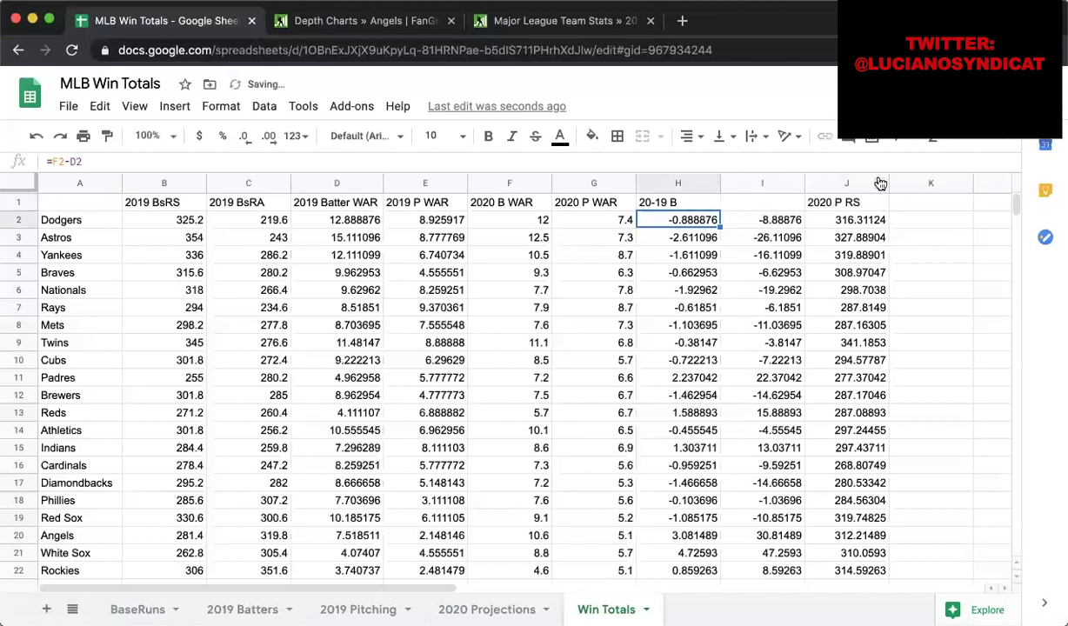
- Enter =G2-E2 in K2 to get the Dodgers' pitching WAR change from 2019 to 2020
{"action": "left_click", "coordinate": [863, 204]}
{"action": "scroll", "coordinate": [864, 204], "scroll_direction": "right", "scroll_amount": 2}
{"action": "left_click", "coordinate": [781, 208]}
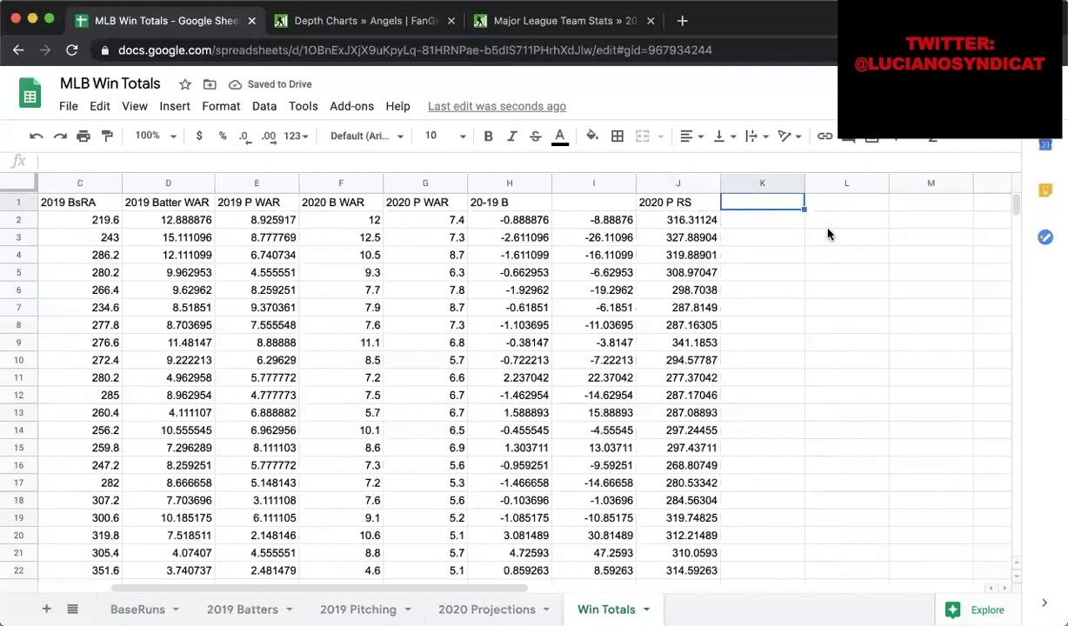
{"action": "left_click", "coordinate": [776, 225]}
{"action": "type", "text": "="}
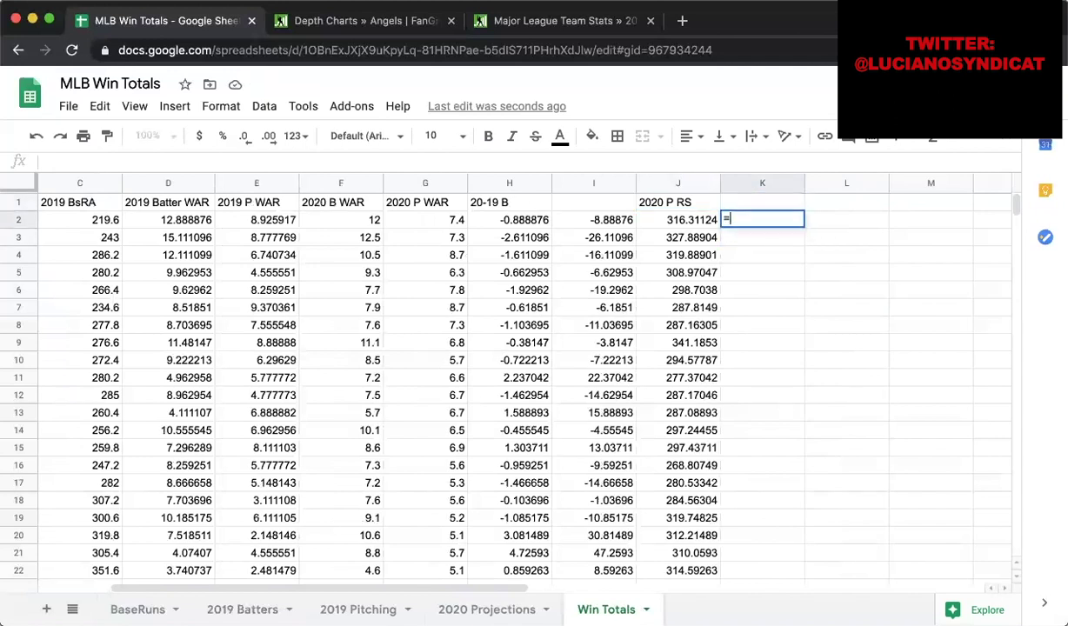
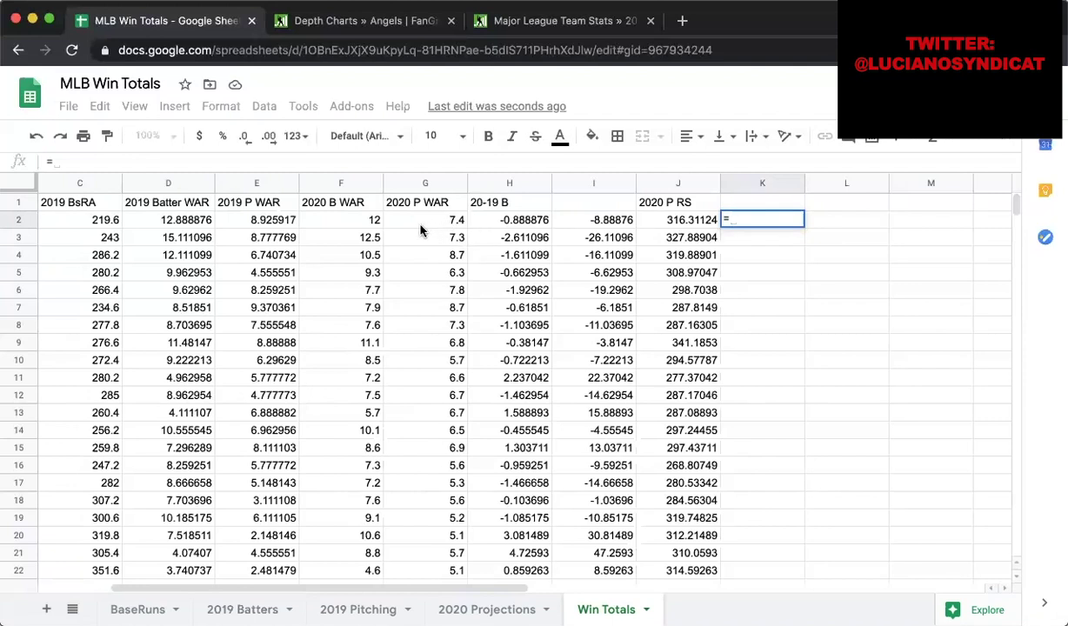
{"action": "left_click", "coordinate": [421, 224]}
{"action": "type", "text": "-"}
{"action": "left_click", "coordinate": [274, 225]}
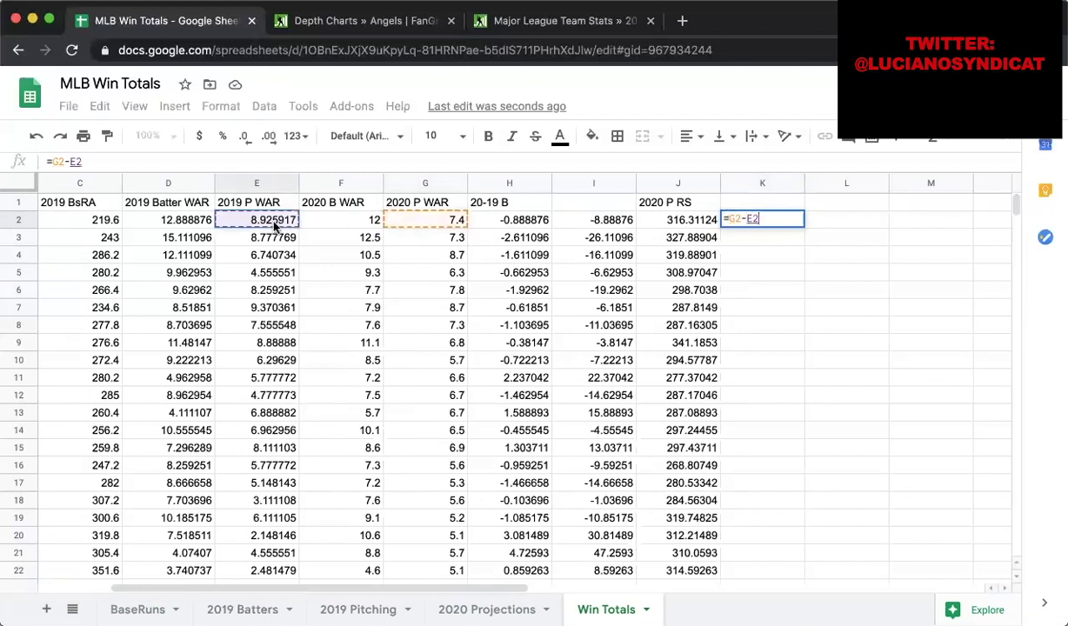
{"action": "key", "text": "Return"}
- Enter =K2*-10 in L2 to convert the pitching WAR change into a change in runs allowed
{"action": "left_click", "coordinate": [787, 221]}
{"action": "left_click", "coordinate": [818, 222]}
{"action": "type", "text": "="}
{"action": "key", "text": "BackSpace"}
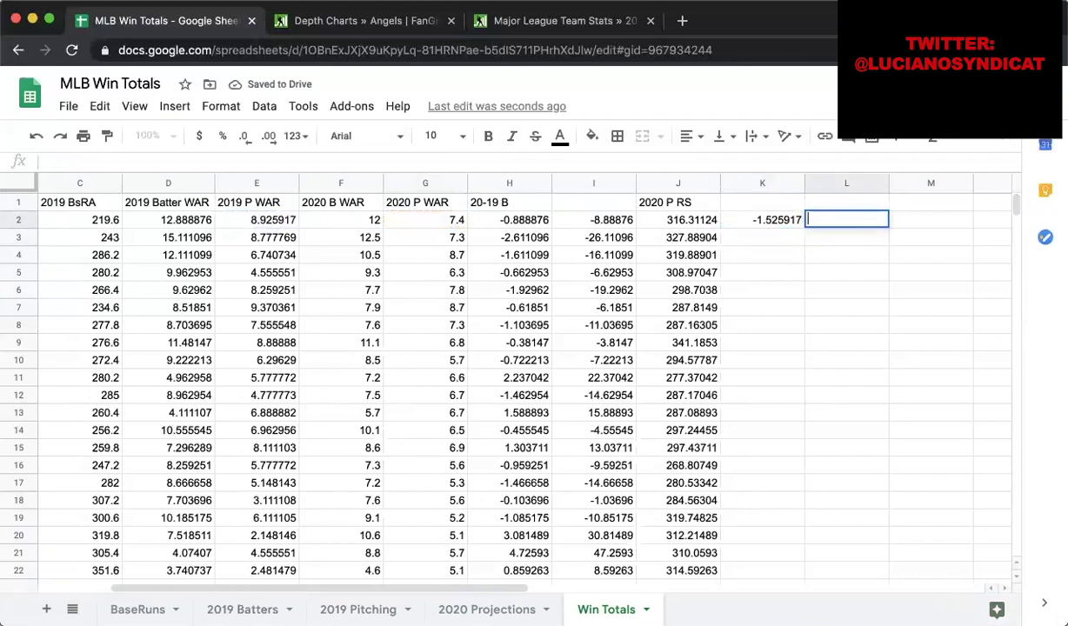
{"action": "type", "text": "="}
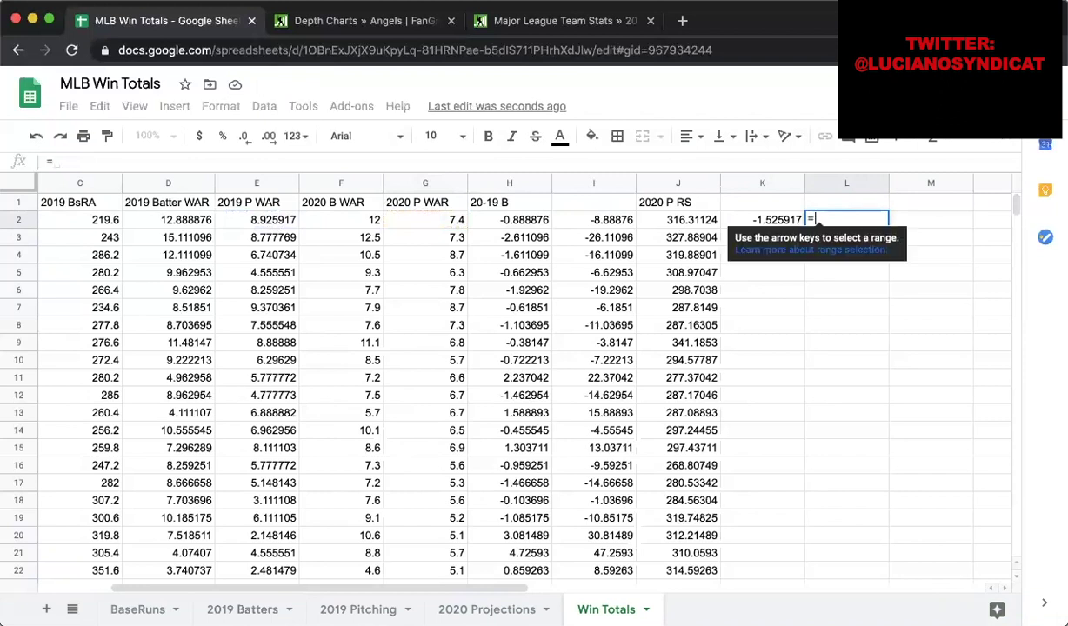
{"action": "left_click", "coordinate": [763, 220]}
{"action": "type", "text": "*-10"}
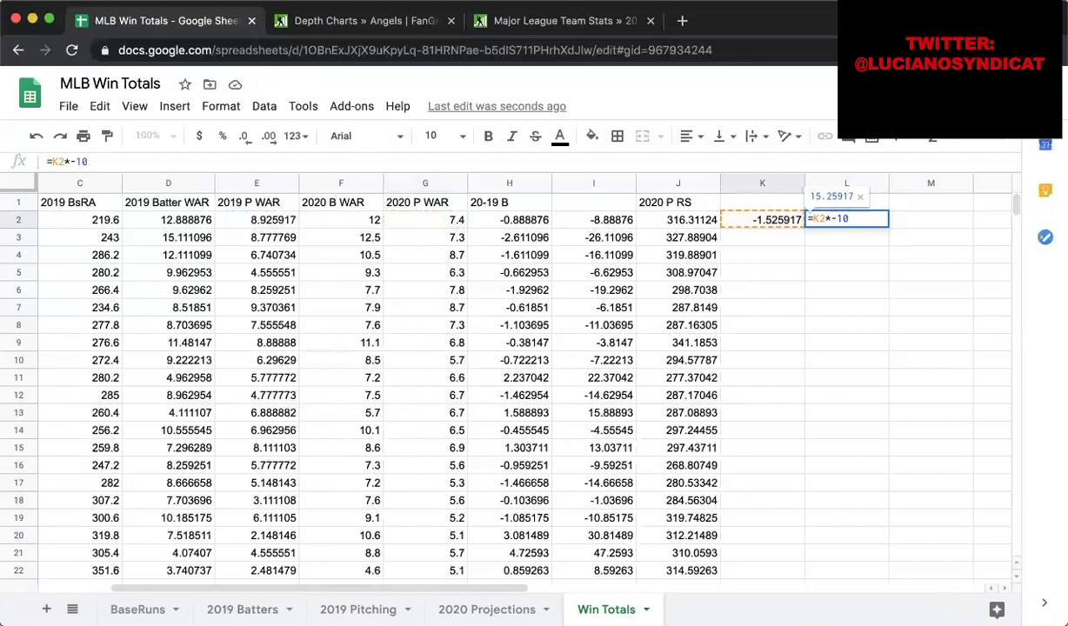
{"action": "key", "text": "Return"}
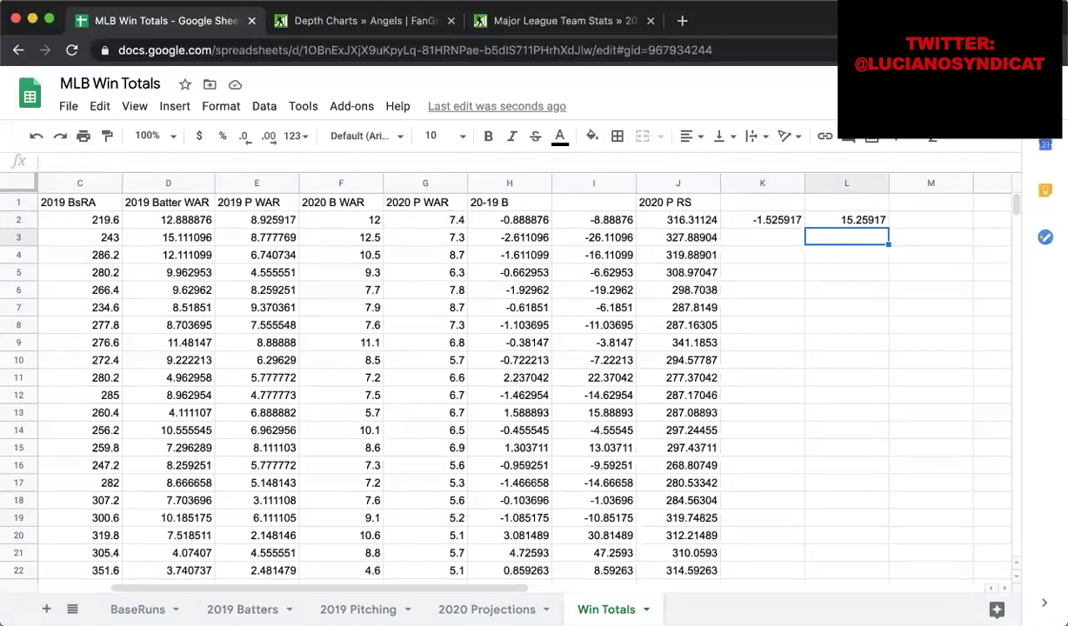
- Fill the K2 pitching WAR change and L2 runs allowed change formulas down for all teams
{"action": "left_click", "coordinate": [762, 220]}
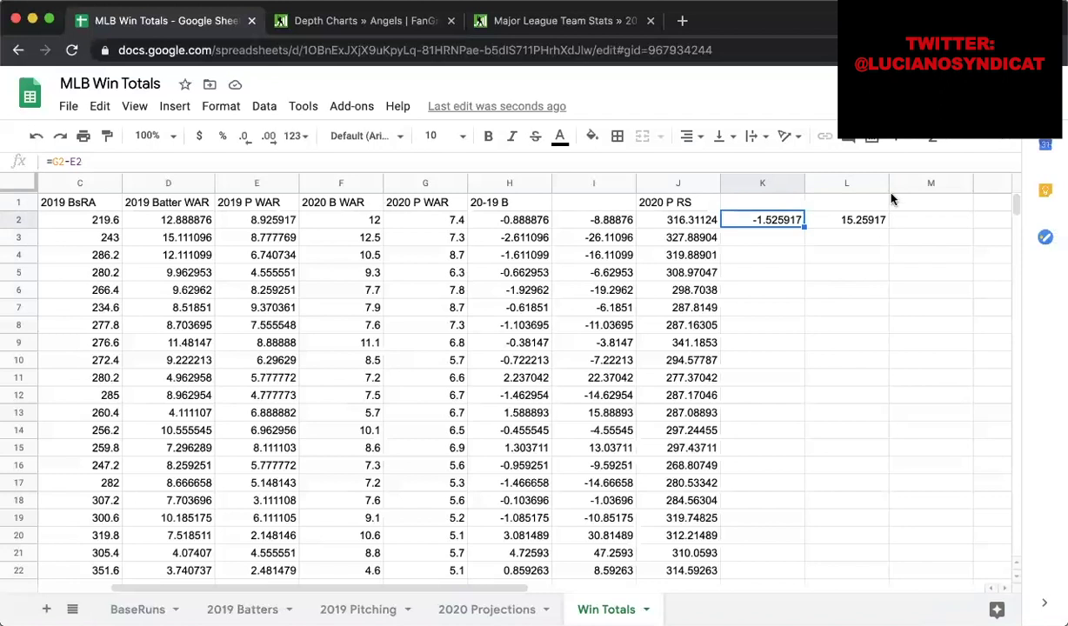
{"action": "left_click_drag", "start_coordinate": [804, 226], "coordinate": [765, 453]}
{"action": "scroll", "coordinate": [765, 453], "scroll_direction": "up", "scroll_amount": 5}
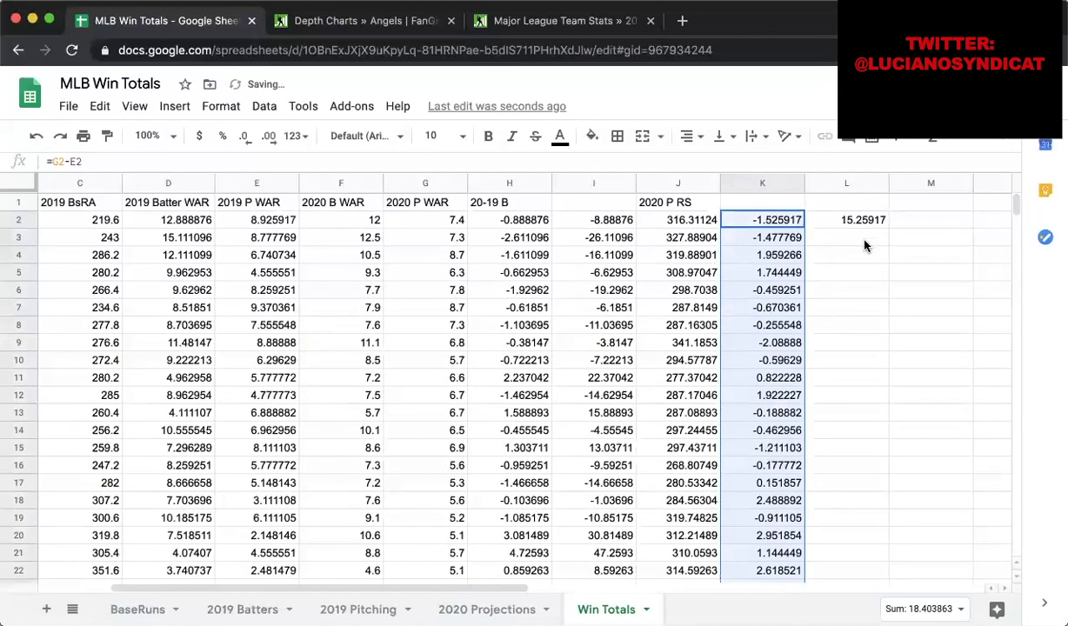
{"action": "left_click", "coordinate": [830, 217]}
{"action": "left_click_drag", "start_coordinate": [889, 228], "coordinate": [859, 492]}
{"action": "scroll", "coordinate": [859, 491], "scroll_direction": "up", "scroll_amount": 5}
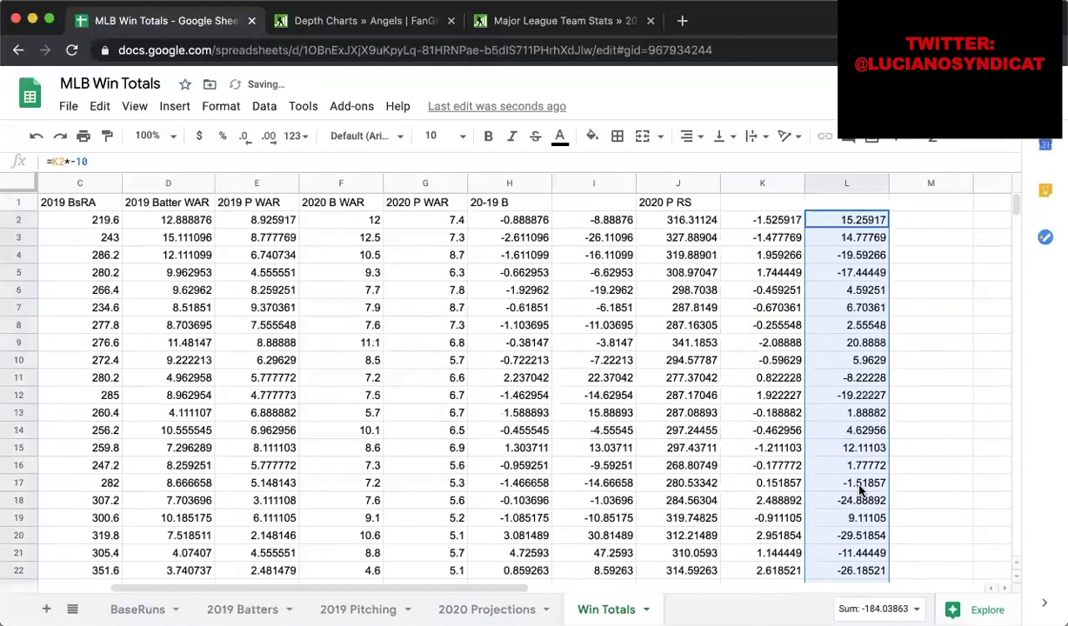
- Enter =C2+L2 in M2 to project the Dodgers' 2020 runs allowed
{"action": "left_click", "coordinate": [914, 221]}
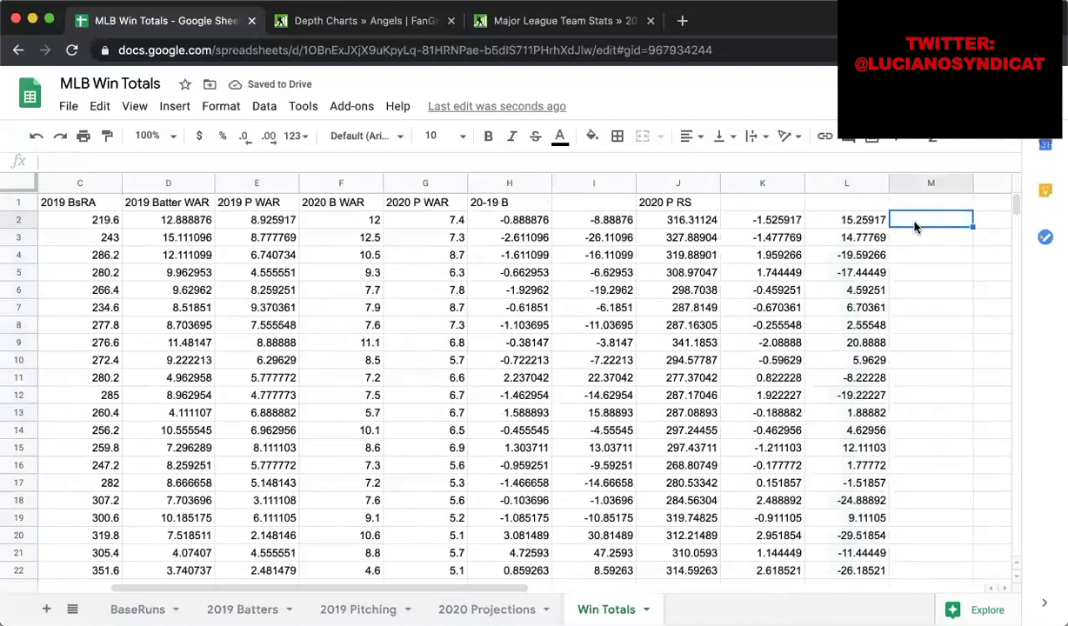
{"action": "type", "text": "="}
{"action": "scroll", "coordinate": [272, 304], "scroll_direction": "left", "scroll_amount": 3}
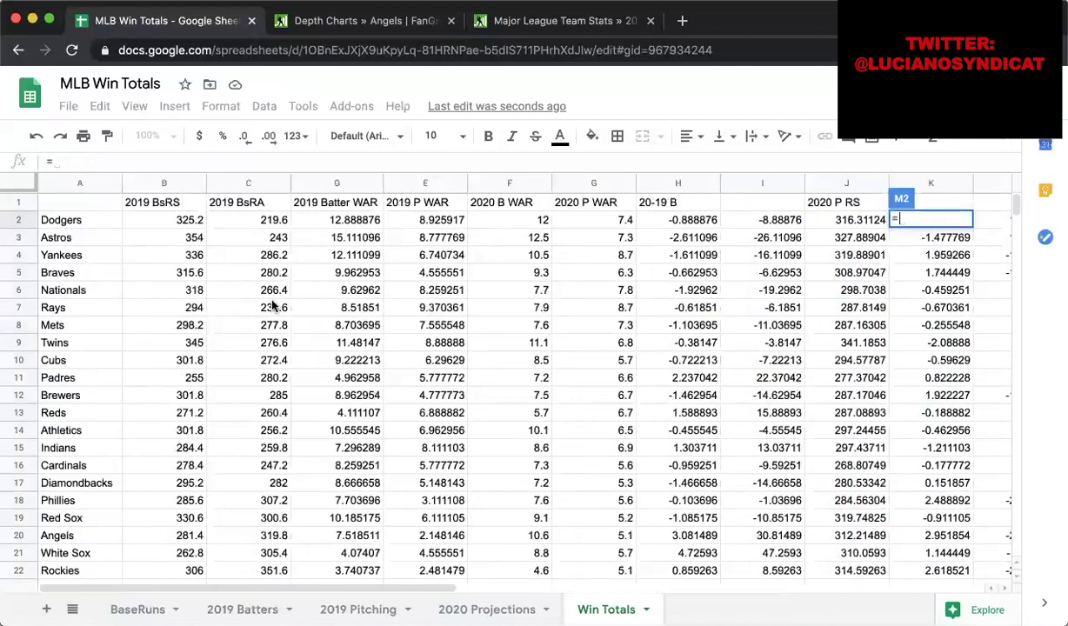
{"action": "left_click", "coordinate": [261, 220]}
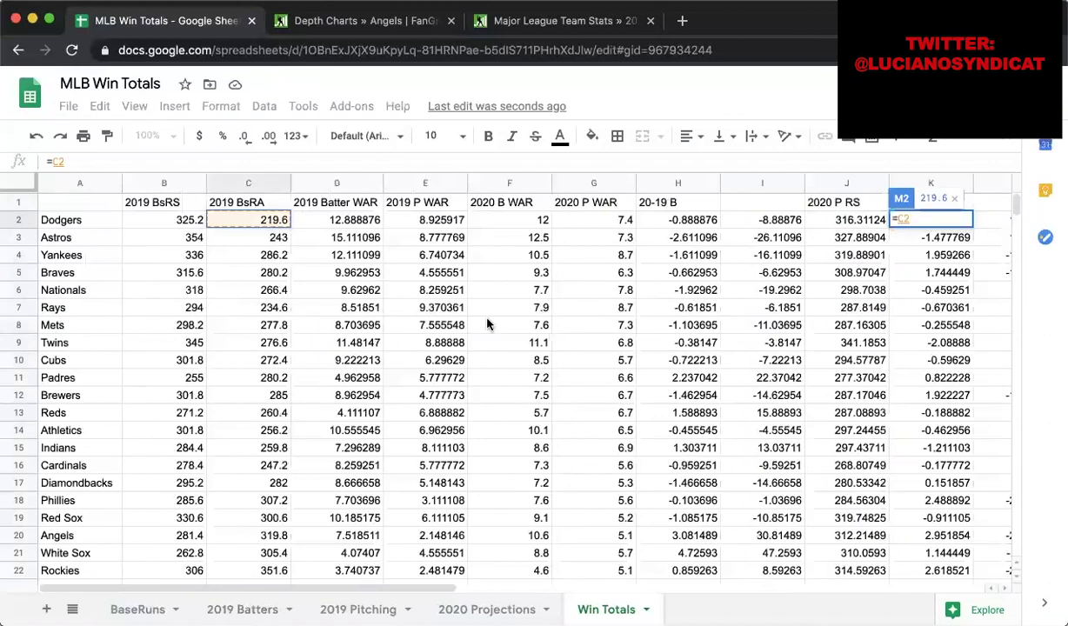
{"action": "scroll", "coordinate": [487, 325], "scroll_direction": "right", "scroll_amount": 5}
{"action": "scroll", "coordinate": [487, 324], "scroll_direction": "left", "scroll_amount": 1}
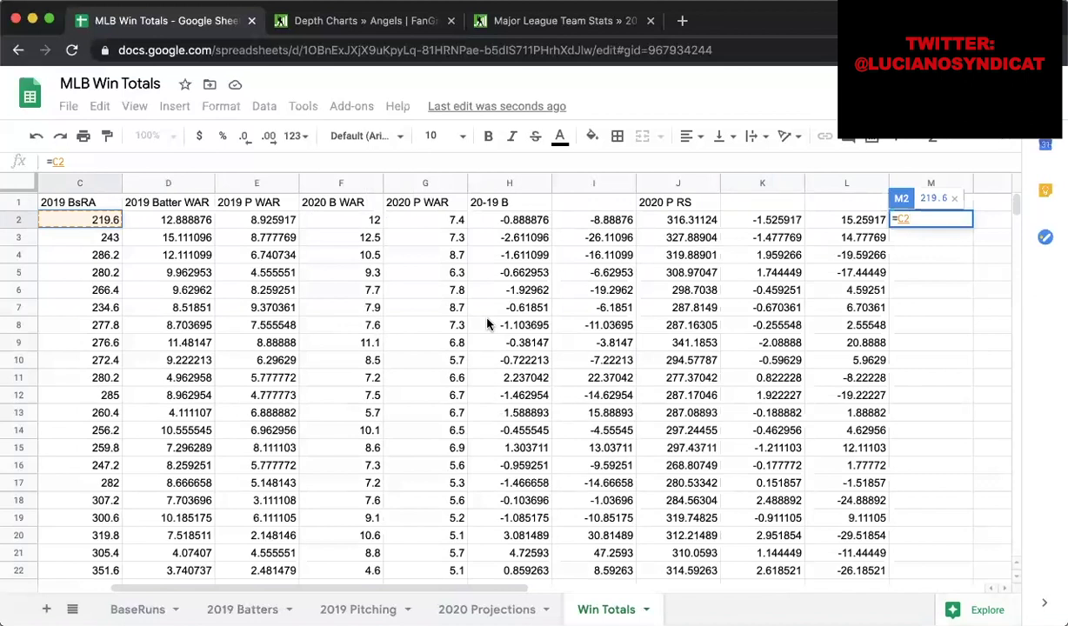
{"action": "type", "text": "+"}
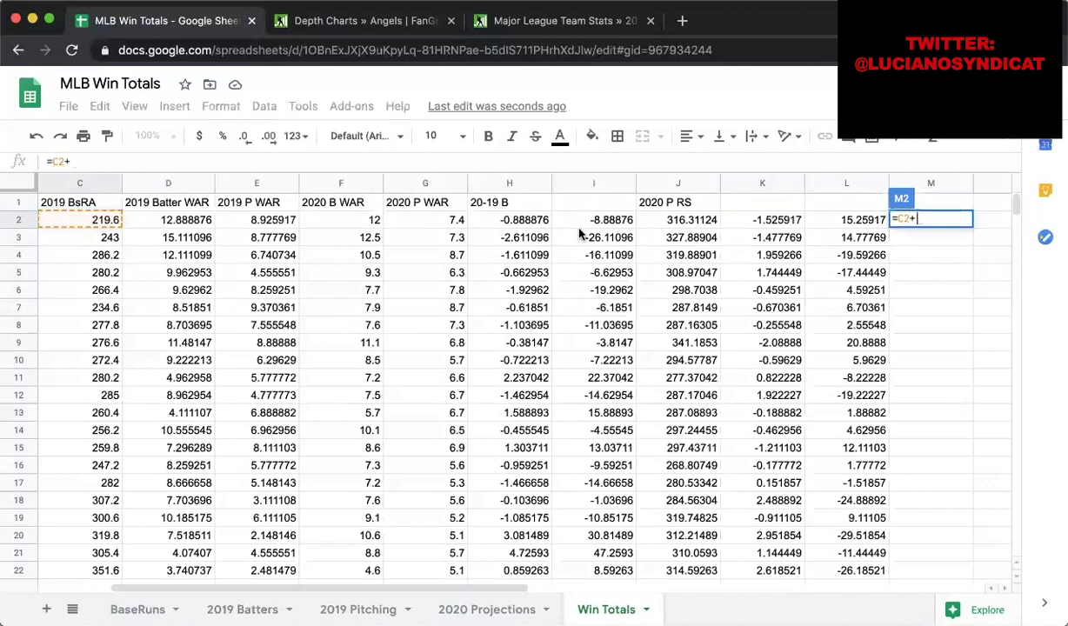
{"action": "left_click", "coordinate": [840, 225]}
{"action": "key", "text": "Return"}
- Fill the projected runs allowed formula in M2 down column M for all teams
{"action": "left_click", "coordinate": [909, 219]}
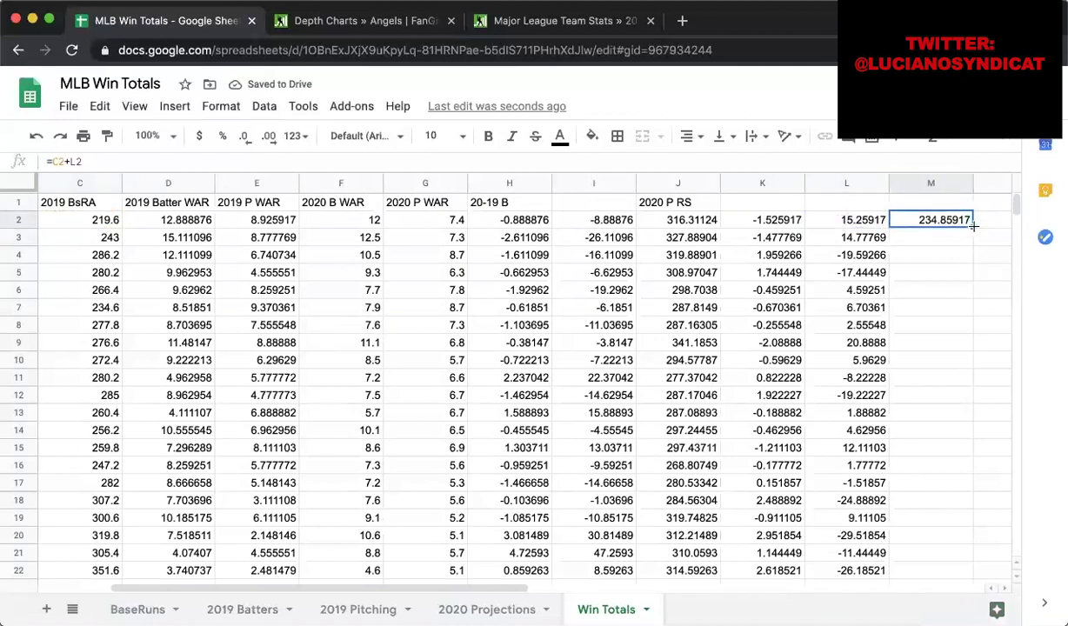
{"action": "left_click_drag", "start_coordinate": [973, 227], "coordinate": [952, 524]}
{"action": "scroll", "coordinate": [914, 497], "scroll_direction": "up", "scroll_amount": 4}
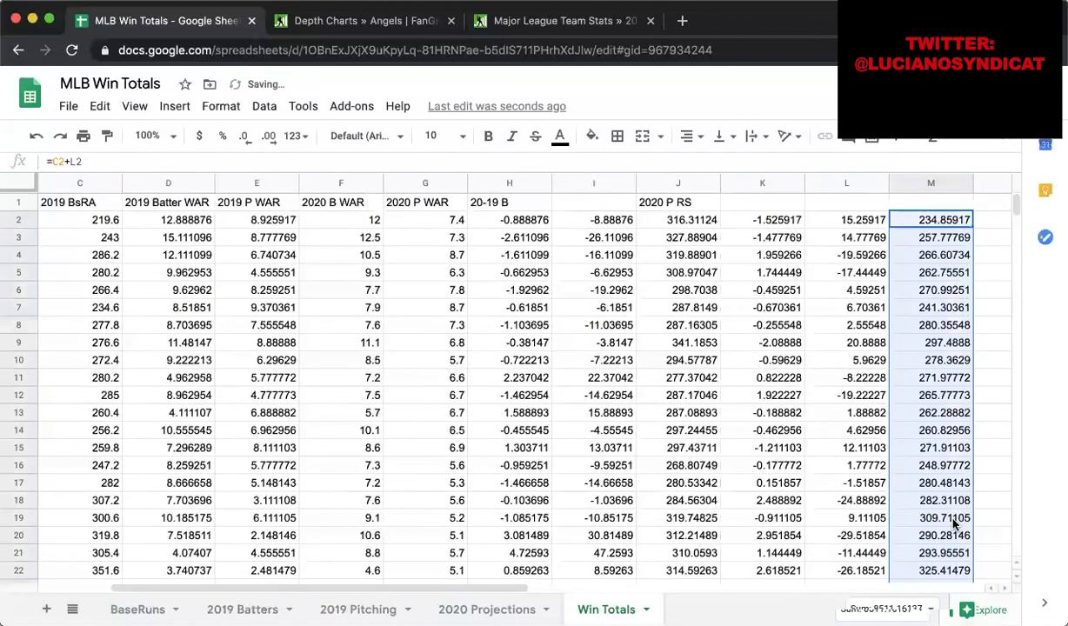
- Label the projected runs allowed column in M1 as 2020 P RA
{"action": "scroll", "coordinate": [834, 400], "scroll_direction": "right", "scroll_amount": 5}
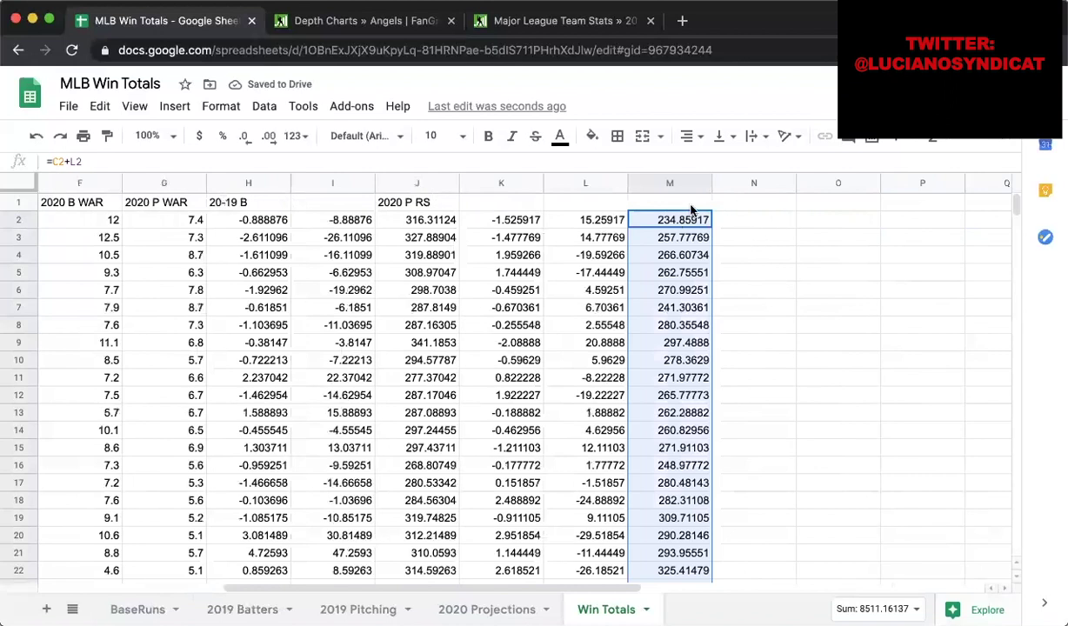
{"action": "left_click", "coordinate": [662, 202]}
{"action": "type", "text": "202"}
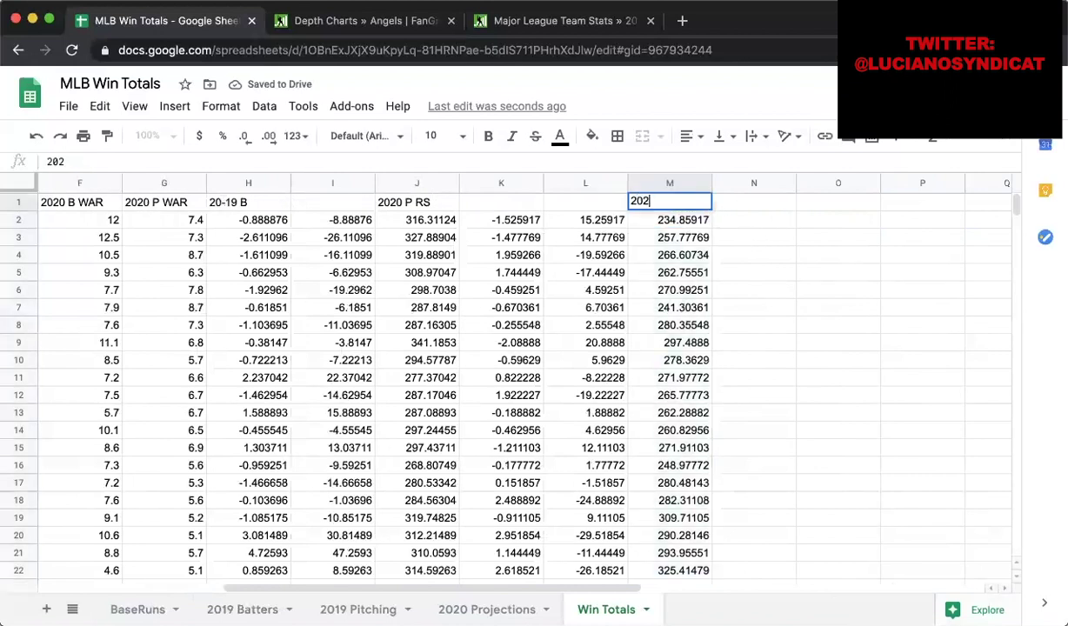
{"action": "type", "text": "0 P RA"}
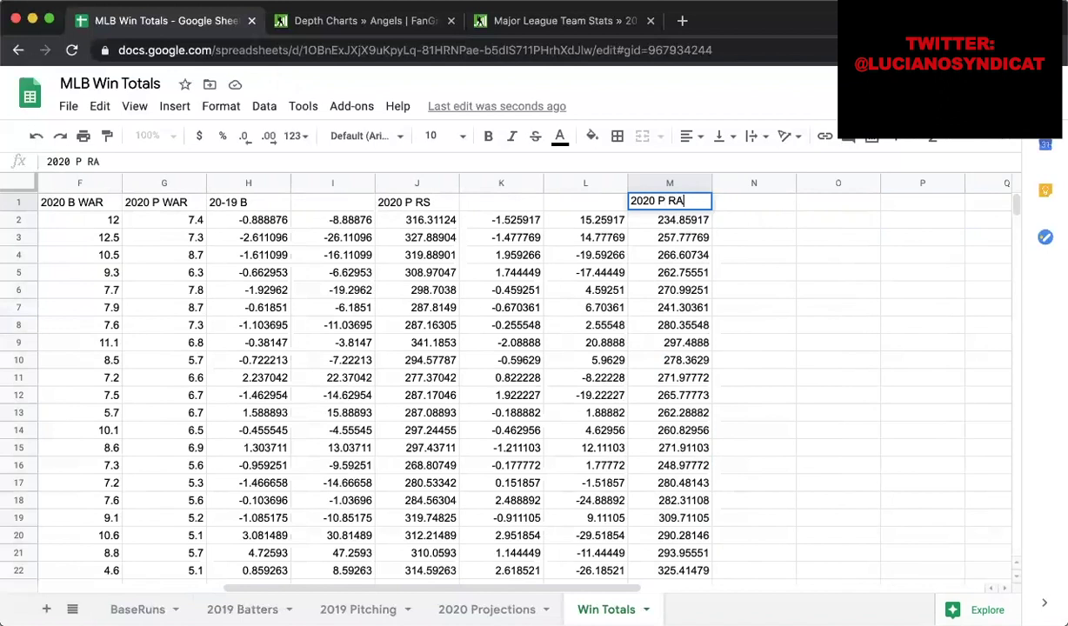
{"action": "key", "text": "Return"}
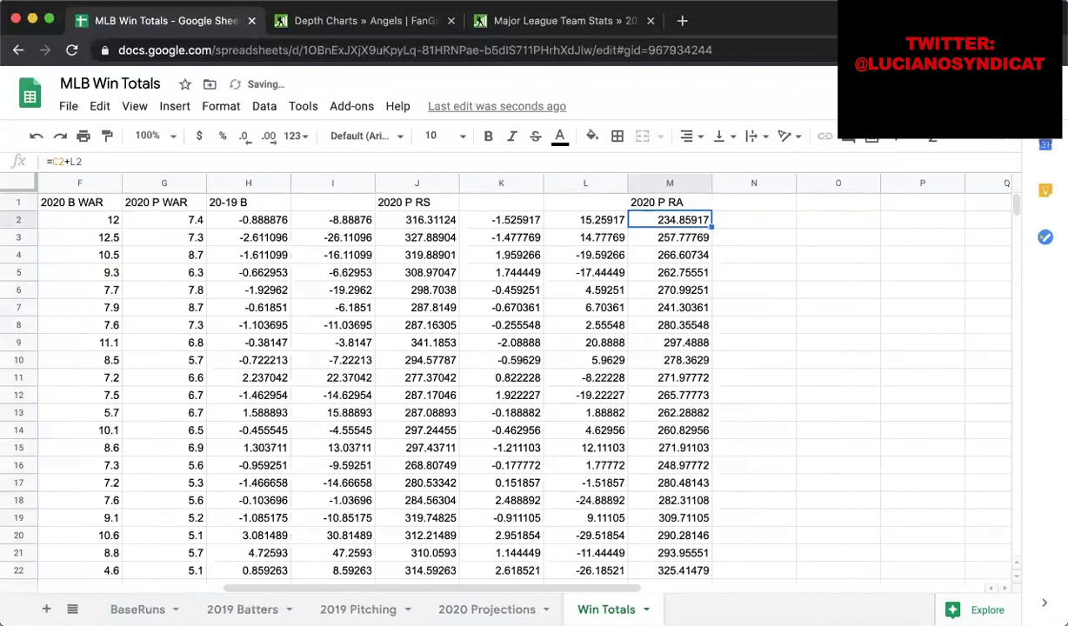
{"action": "key", "text": "super+Tab"}
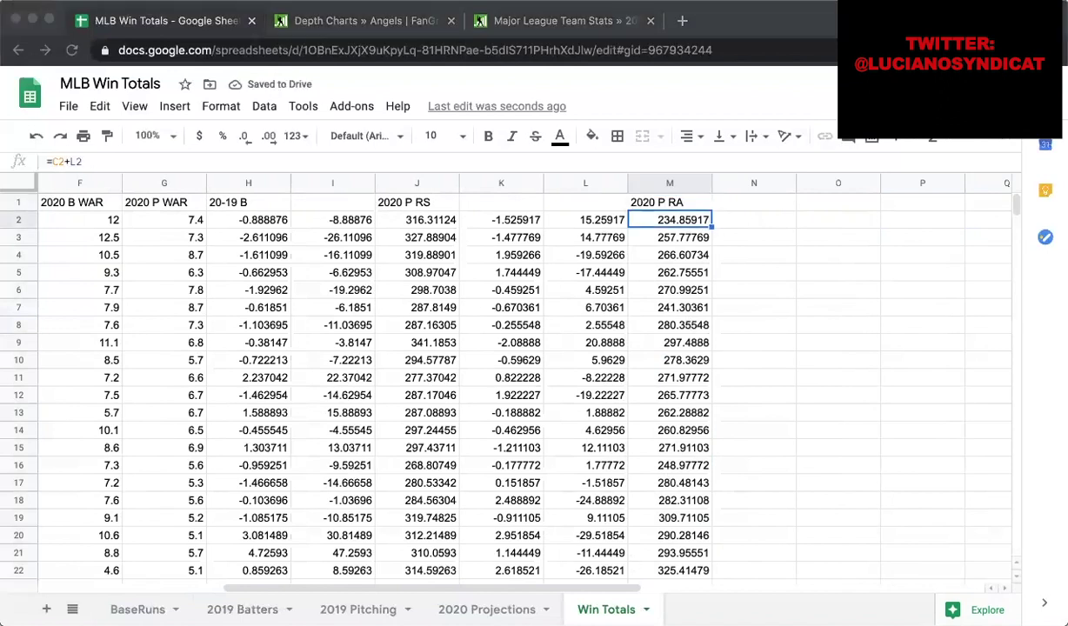
{"action": "key", "text": "super+Tab"}
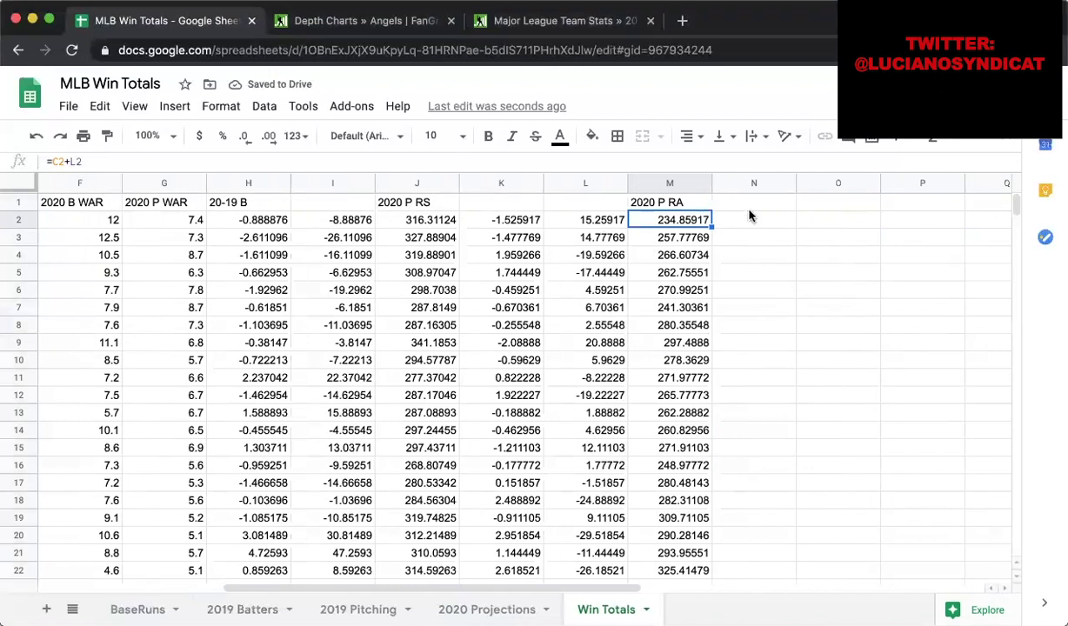
{"action": "left_click", "coordinate": [745, 205]}
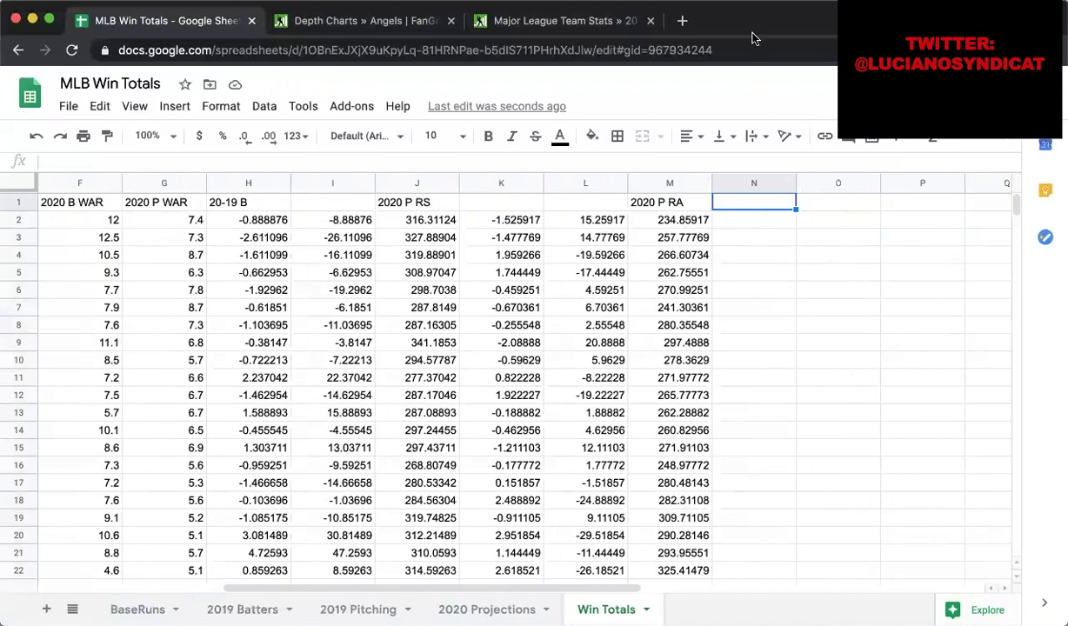
- Search the web in a new browser tab for the Pythagorean theorem of baseball
{"action": "left_click", "coordinate": [684, 22]}
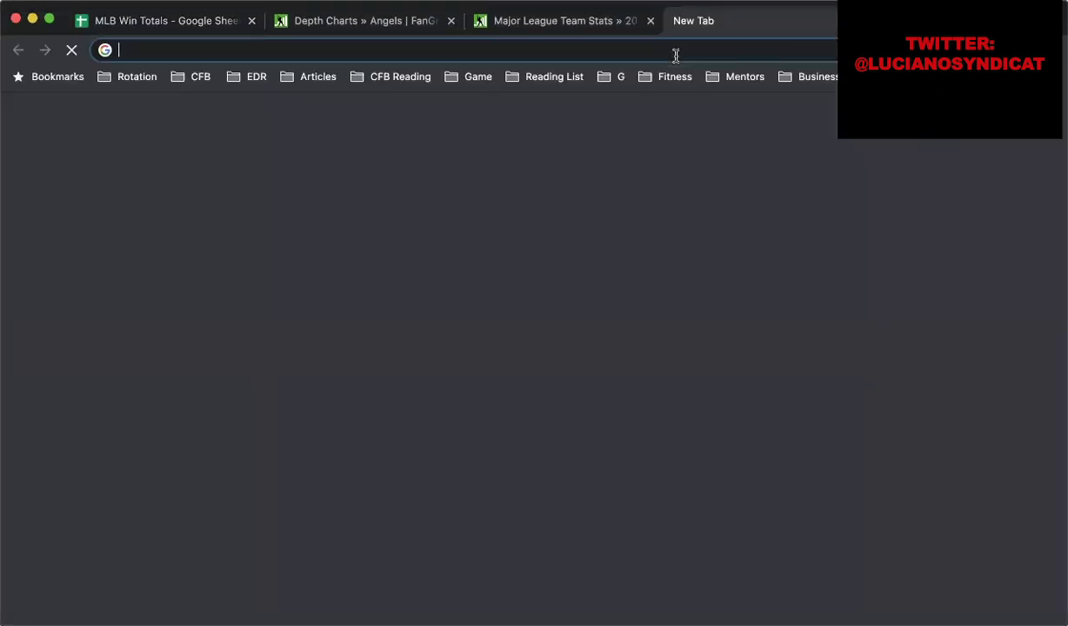
{"action": "left_click", "coordinate": [144, 21]}
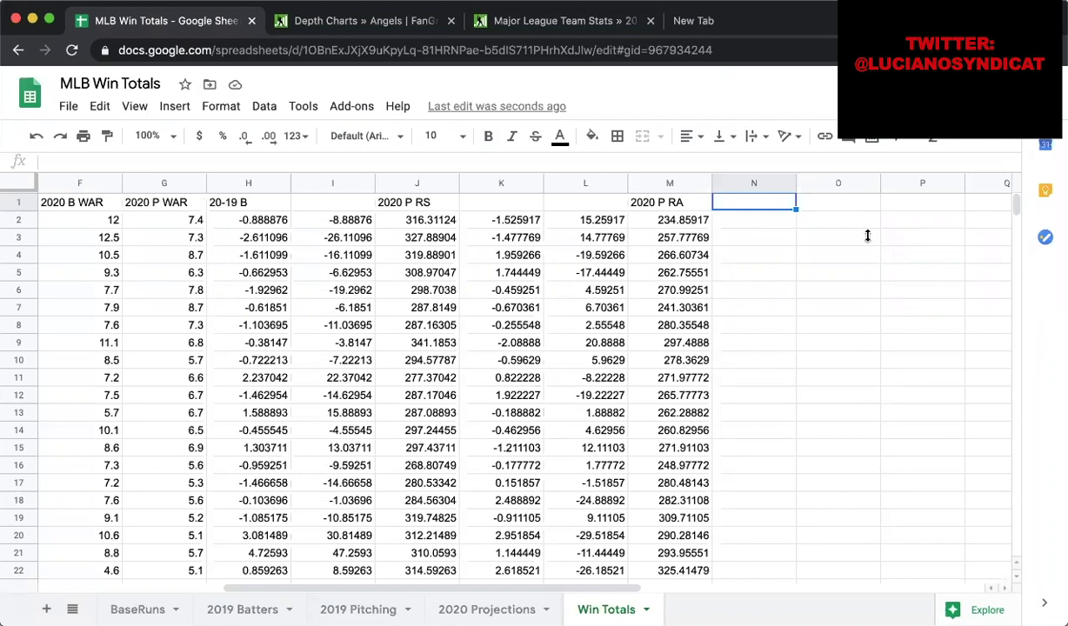
{"action": "left_click", "coordinate": [750, 18]}
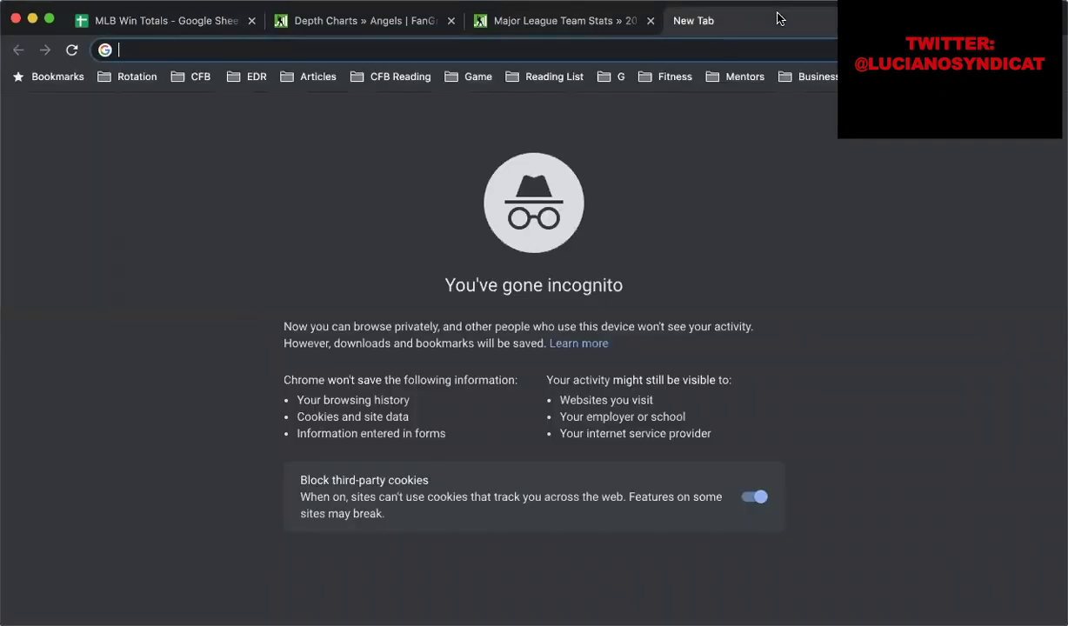
{"action": "type", "text": "pytahg"}
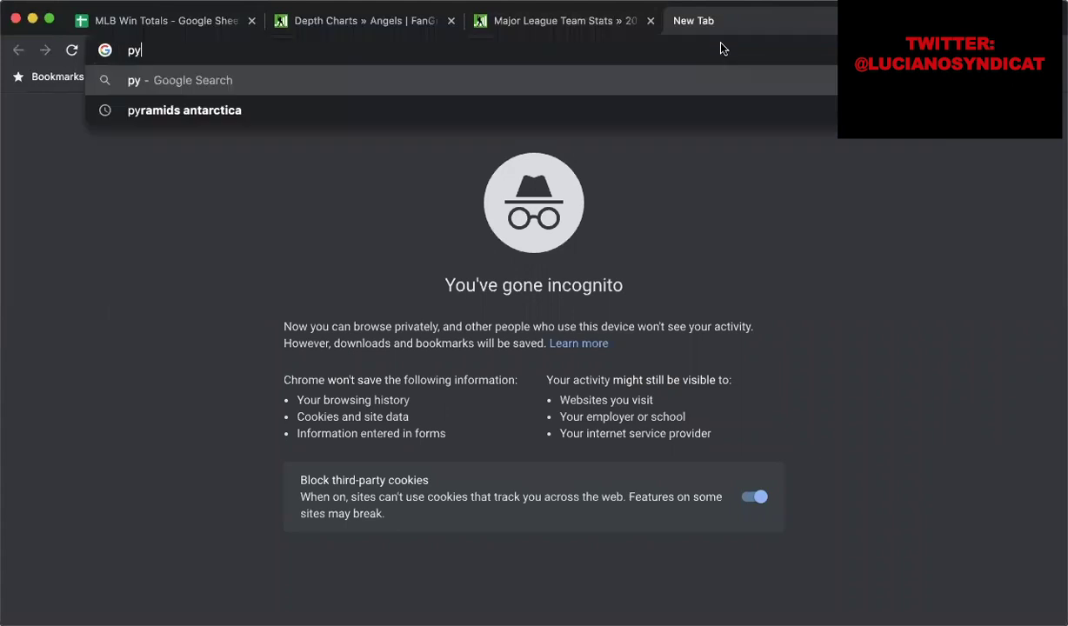
{"action": "key", "text": "BackSpace"}
{"action": "key", "text": "BackSpace"}
{"action": "type", "text": "re"}
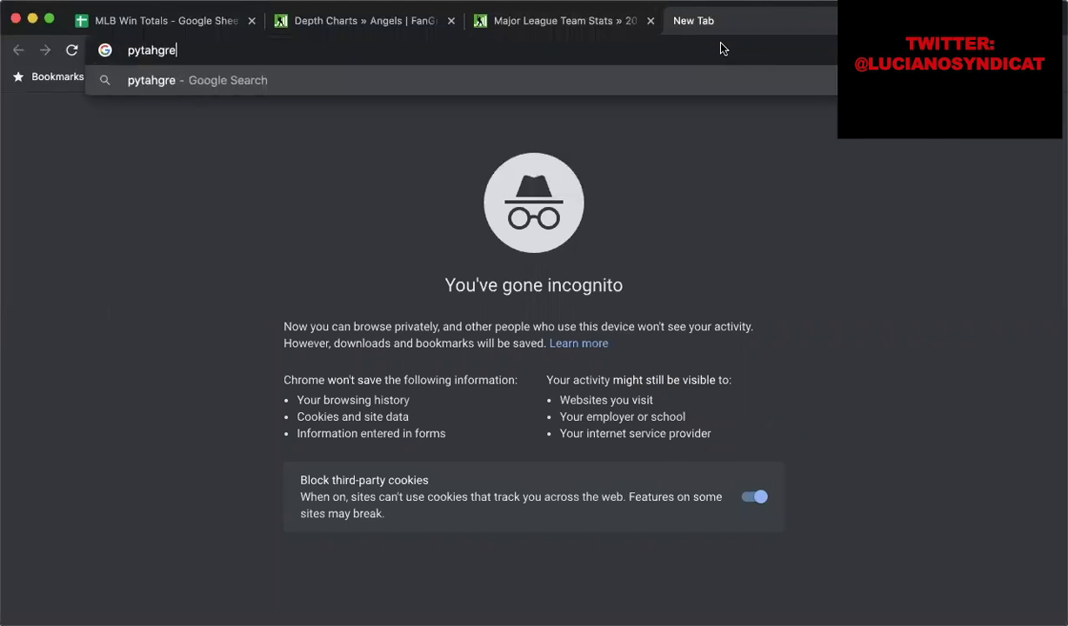
{"action": "type", "text": "om theorem baseball"}
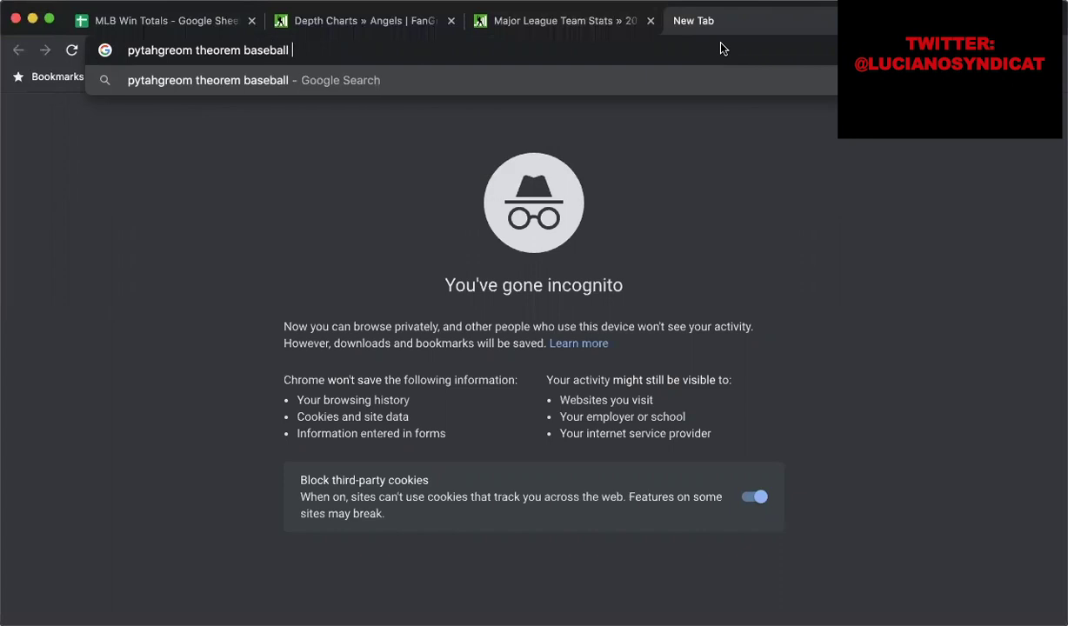
{"action": "key", "text": "Return"}
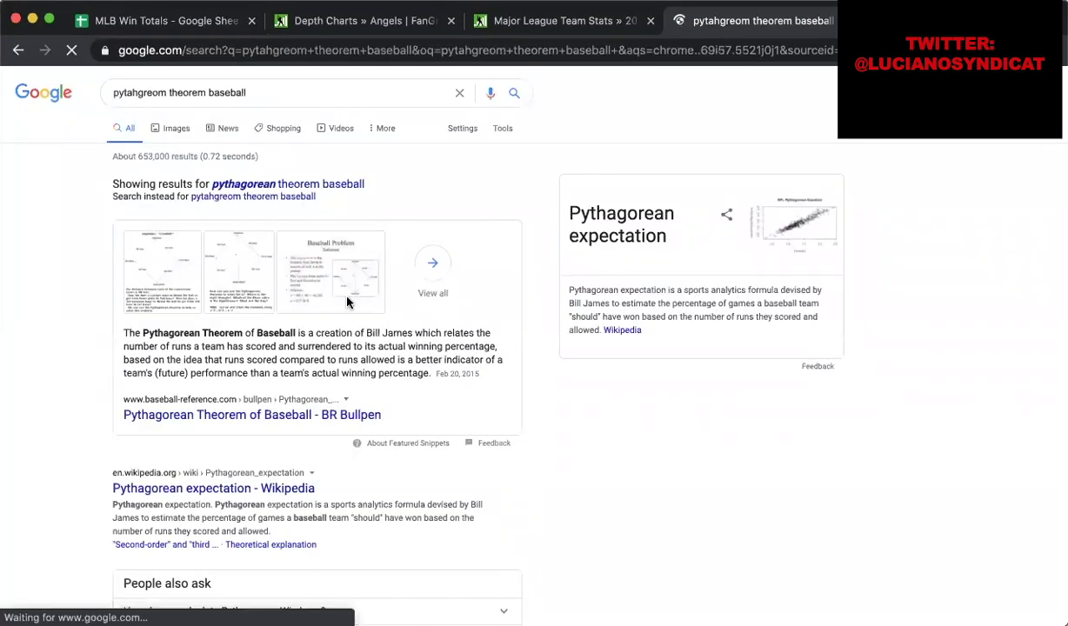
- Open the MLB glossary article on Pythagorean Winning Percentage from the search results to read its formula
{"action": "scroll", "coordinate": [347, 302], "scroll_direction": "down", "scroll_amount": 3}
{"action": "scroll", "coordinate": [348, 301], "scroll_direction": "down", "scroll_amount": 4}
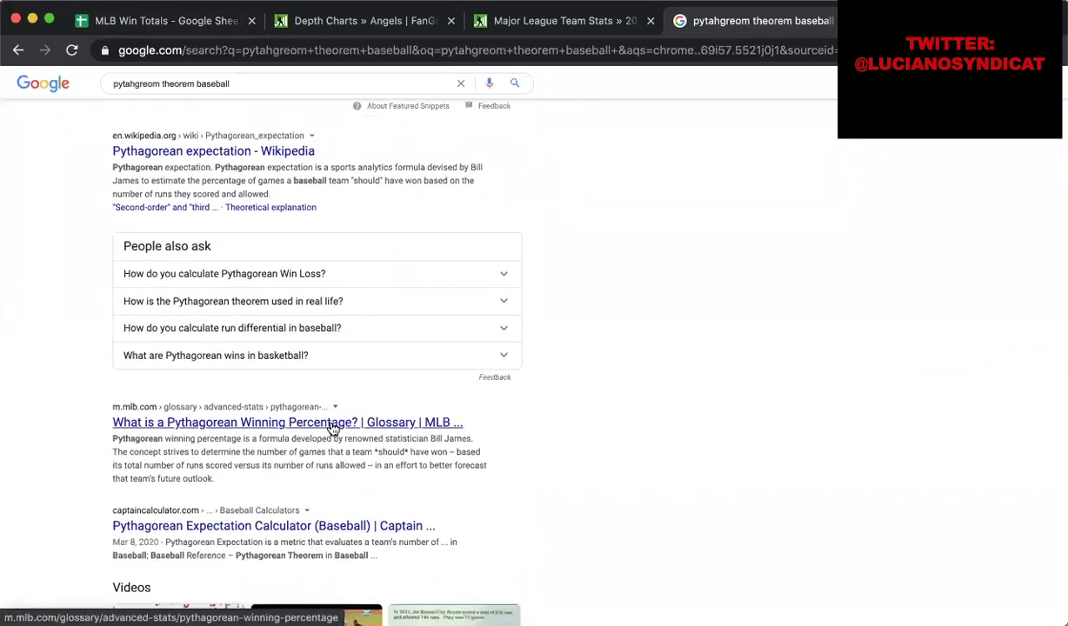
{"action": "left_click", "coordinate": [333, 428]}
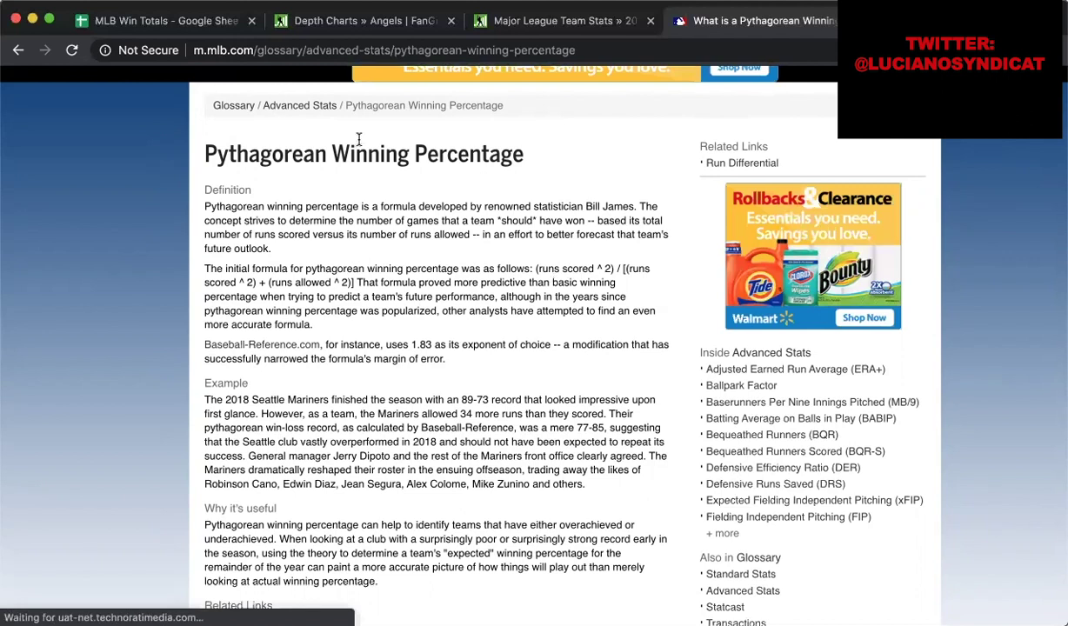
- Return to the Win Totals sheet and begin the Dodgers' Pythagorean winning percentage in N2 with the numerator =(J2^1.83)/
{"action": "left_click", "coordinate": [167, 21]}
{"action": "left_click", "coordinate": [743, 225]}
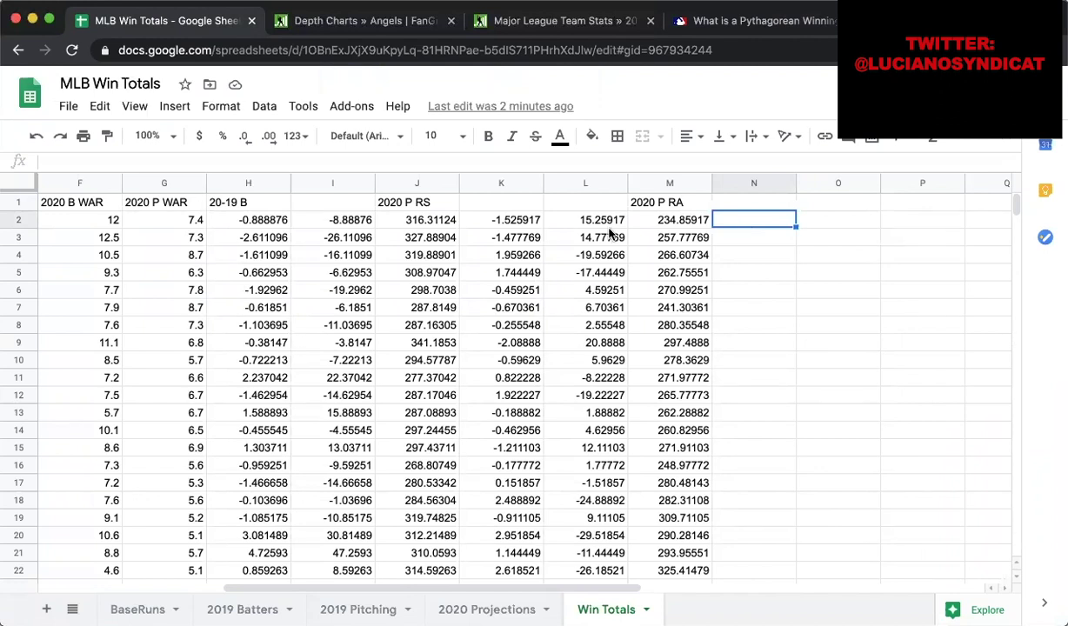
{"action": "type", "text": "="}
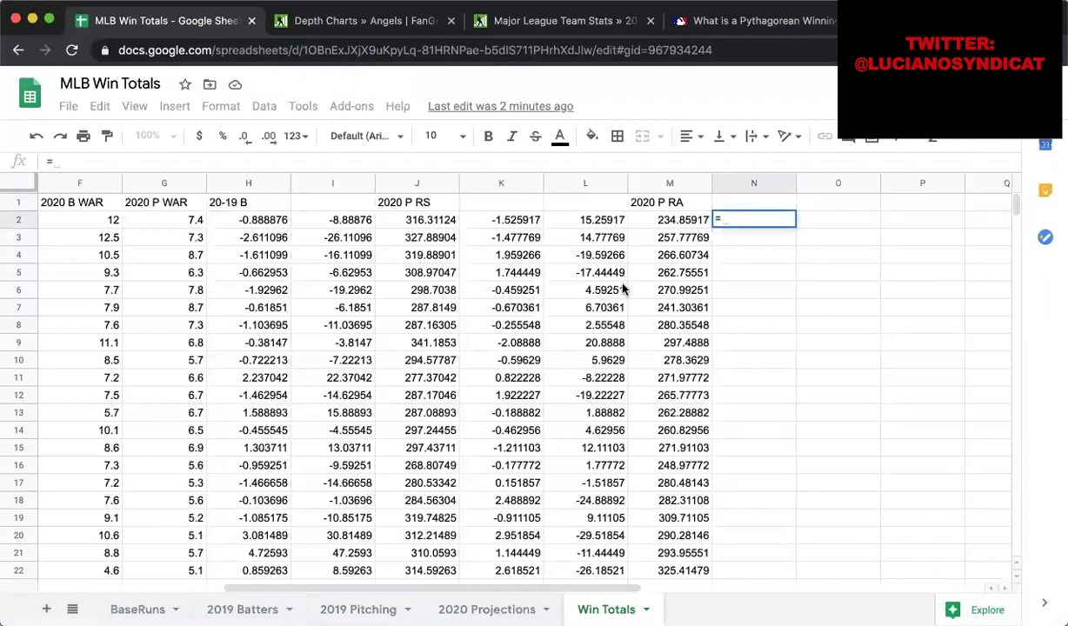
{"action": "type", "text": "("}
{"action": "left_click", "coordinate": [404, 220]}
{"action": "type", "text": "^1.73"}
{"action": "key", "text": "BackSpace"}
{"action": "key", "text": "BackSpace"}
{"action": "type", "text": "83)/9"}
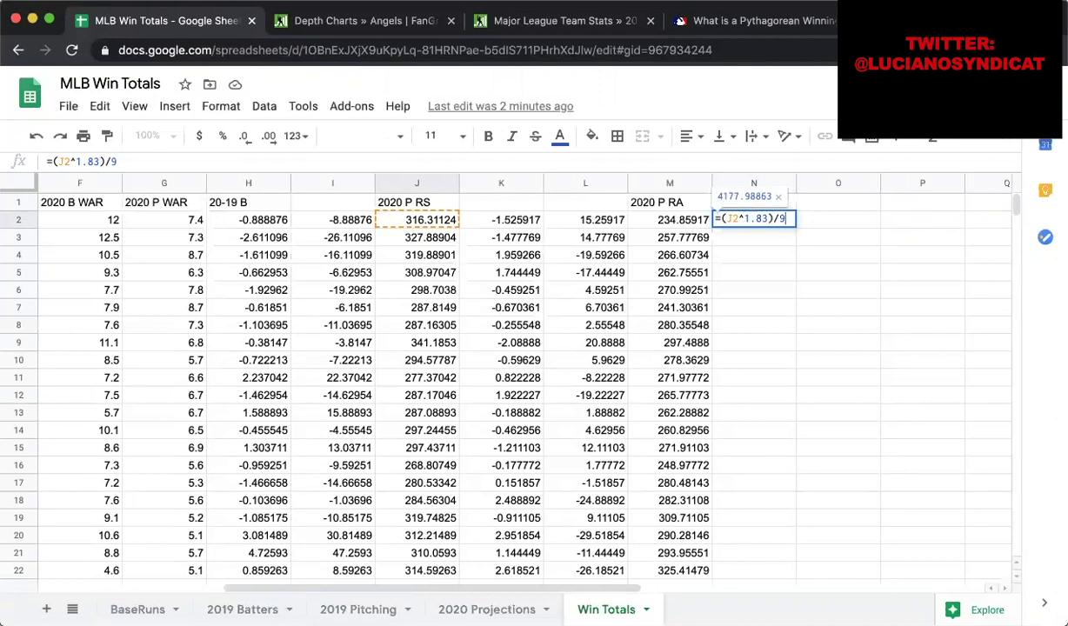
- Complete the N2 winning percentage formula with the denominator ((J2^1.83)+(M2^1.83)), checking its structure against the MLB glossary page
{"action": "type", "text": "(("}
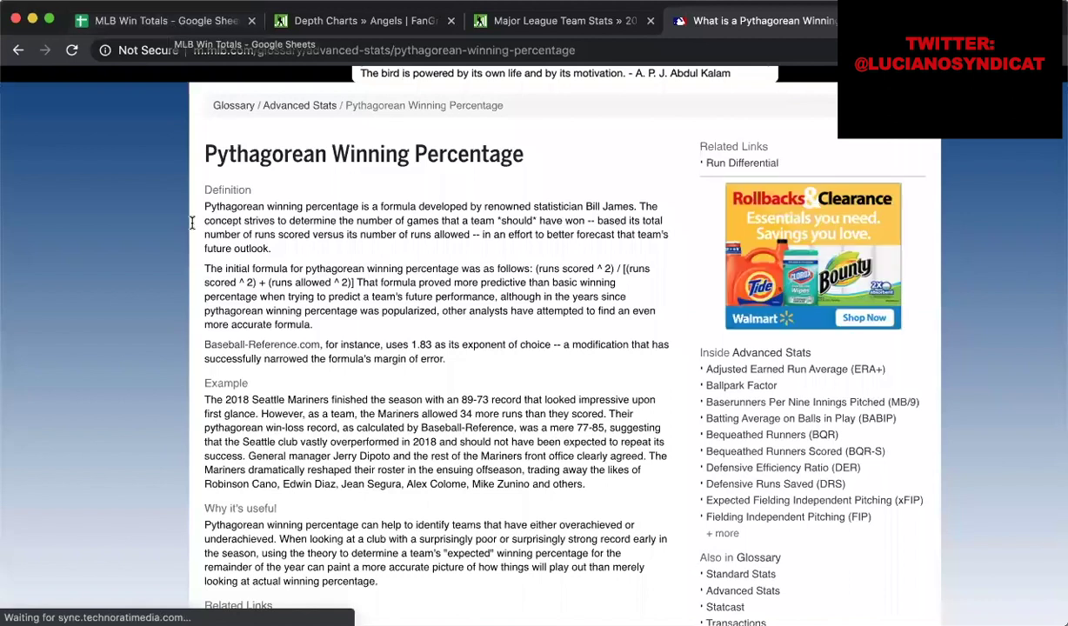
{"action": "left_click", "coordinate": [170, 24]}
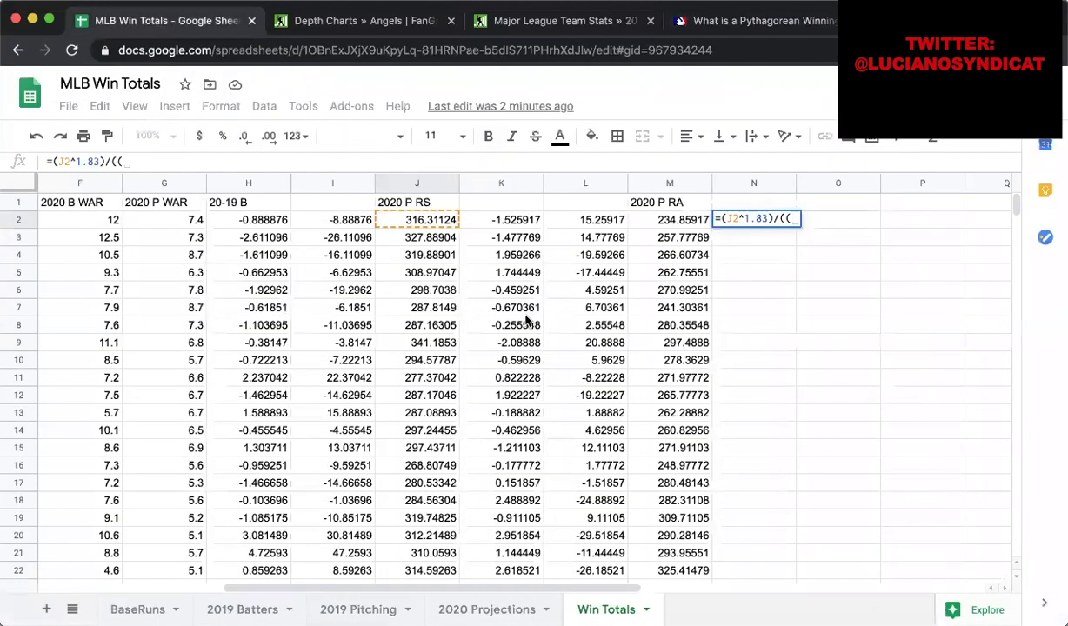
{"action": "left_click", "coordinate": [416, 221]}
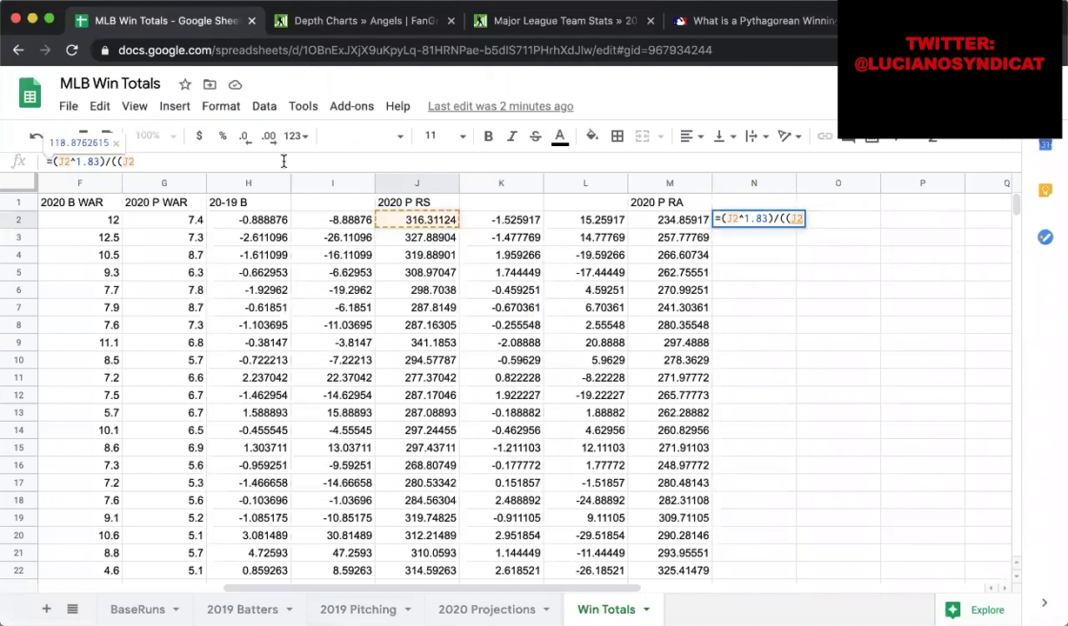
{"action": "type", "text": "^1.83"}
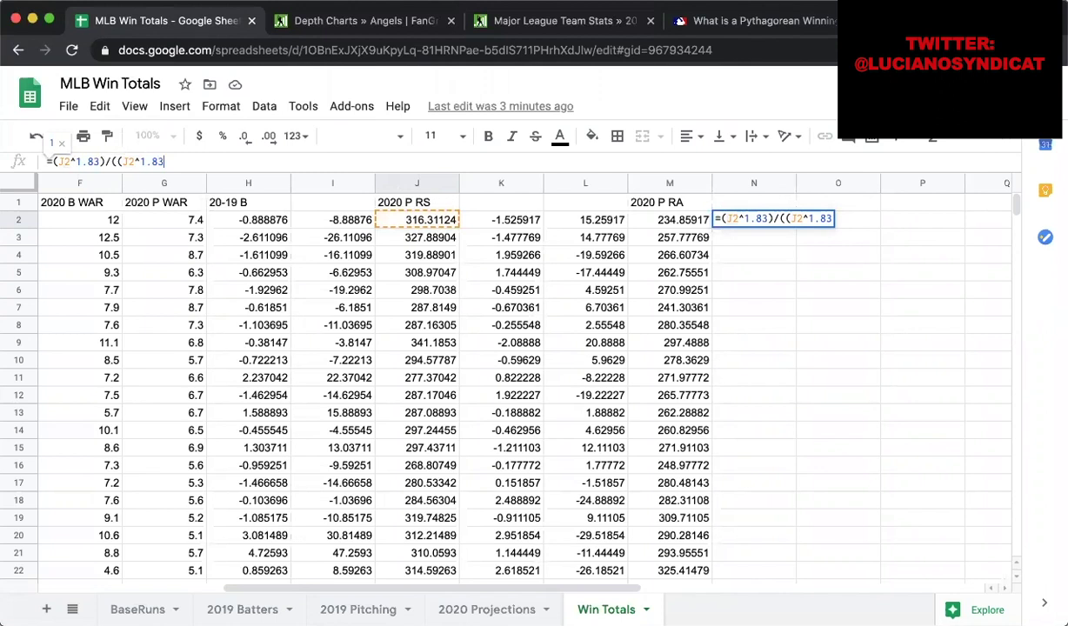
{"action": "type", "text": ")+"}
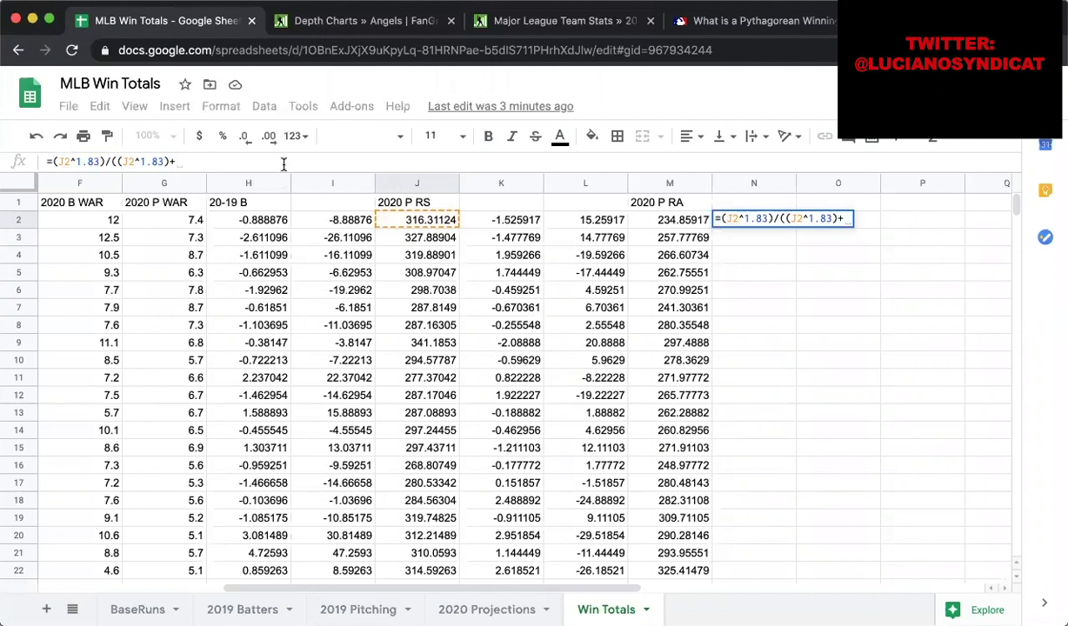
{"action": "type", "text": "("}
{"action": "left_click", "coordinate": [632, 220]}
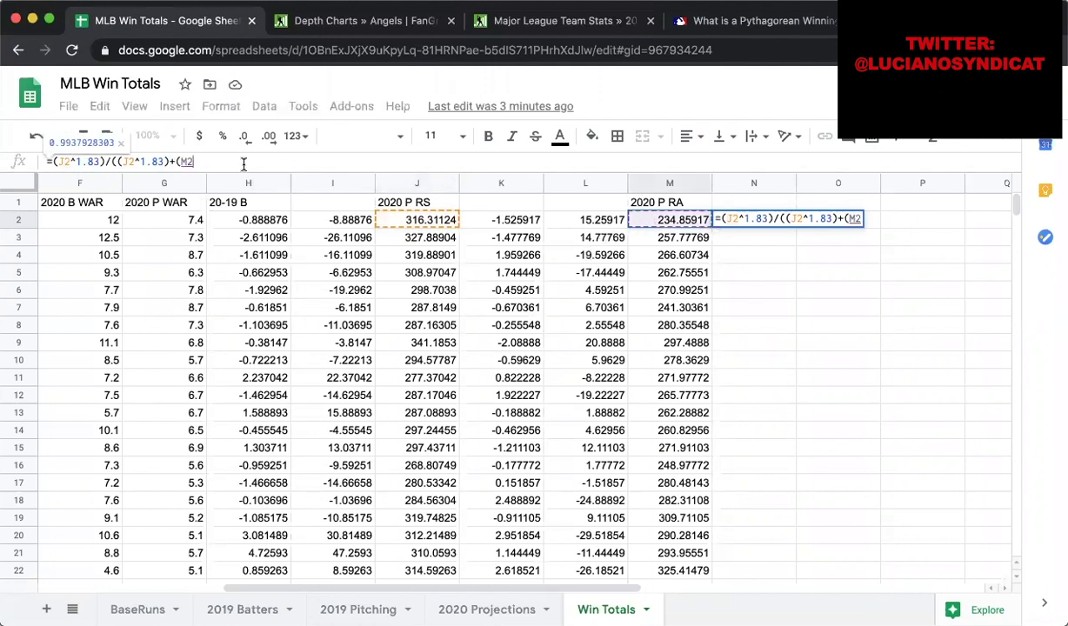
{"action": "type", "text": "^1.83"}
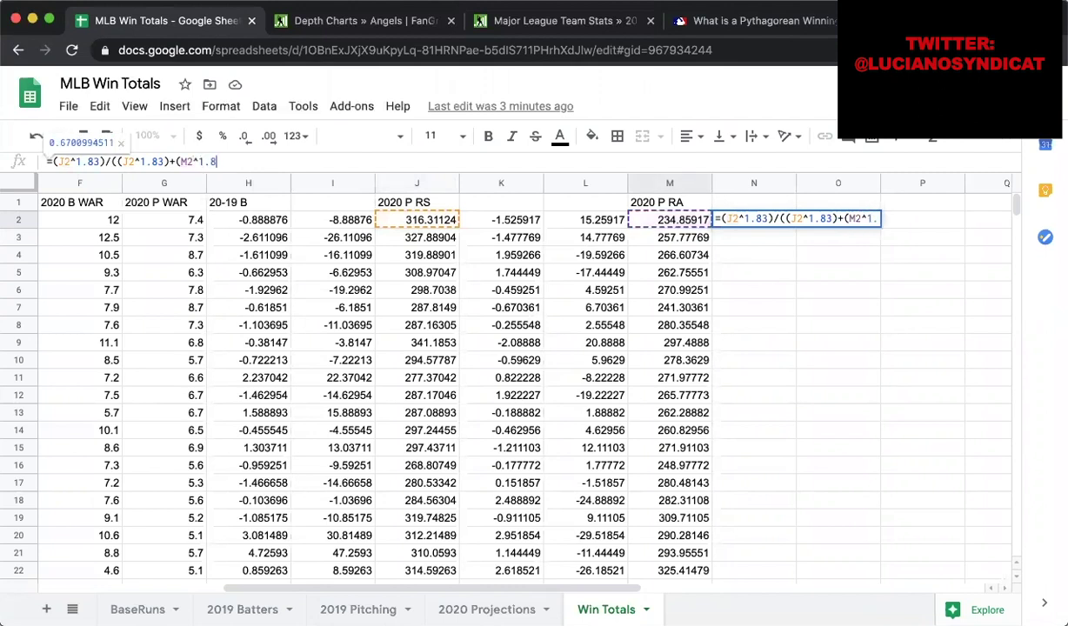
{"action": "type", "text": "0"}
{"action": "key", "text": "BackSpace"}
{"action": "type", "text": "))"}
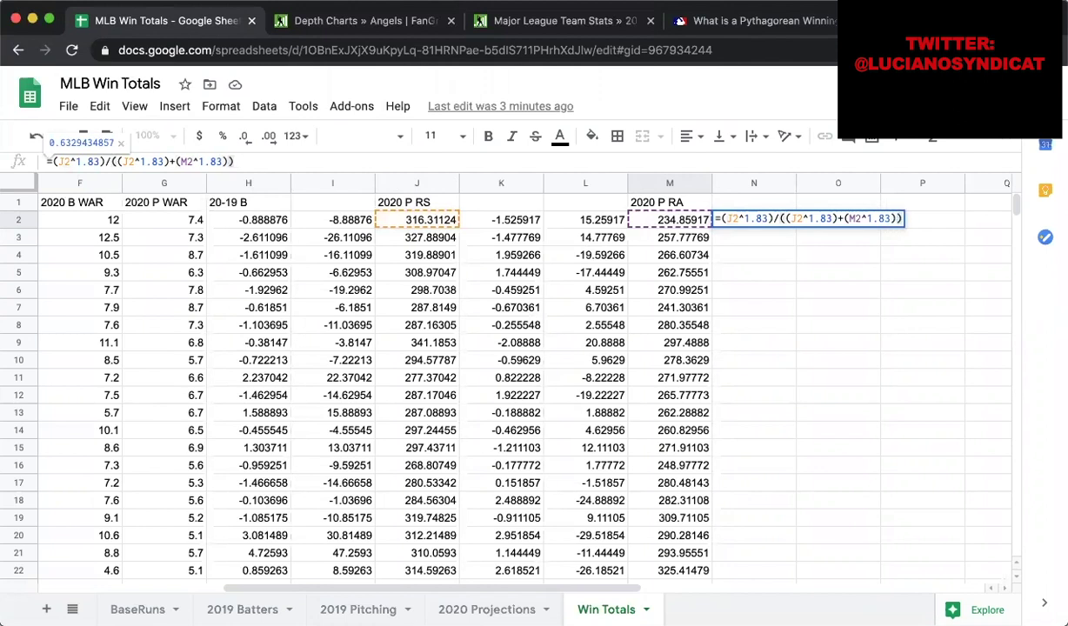
{"action": "key", "text": "Return"}
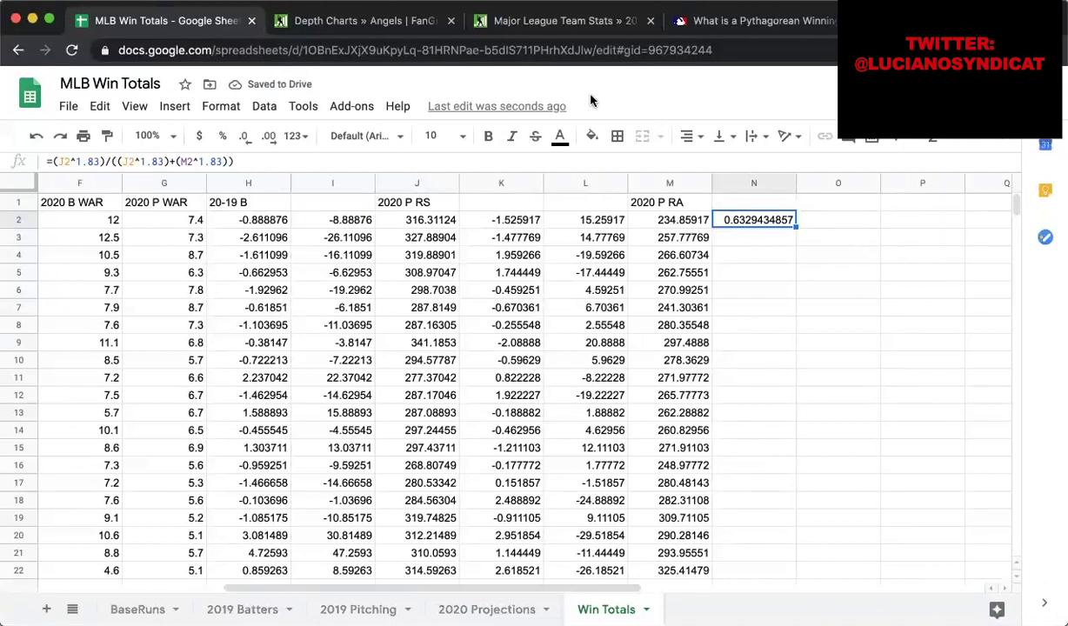
- Calculate the Dodgers' projected wins over a 60-game season in O2 with the formula =N2*60
{"action": "left_click", "coordinate": [825, 225]}
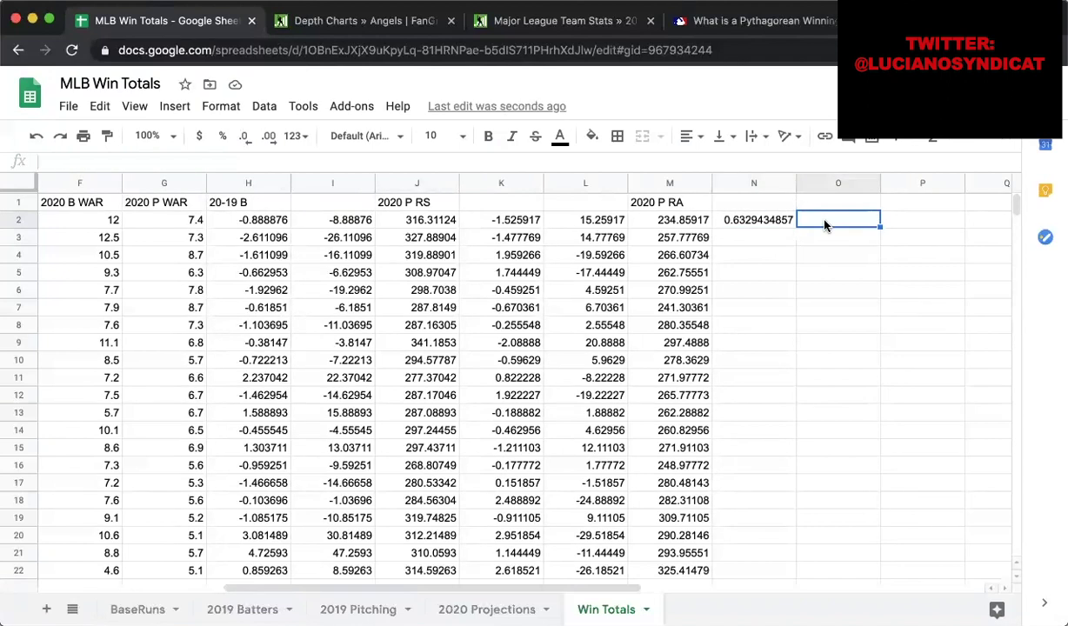
{"action": "type", "text": "="}
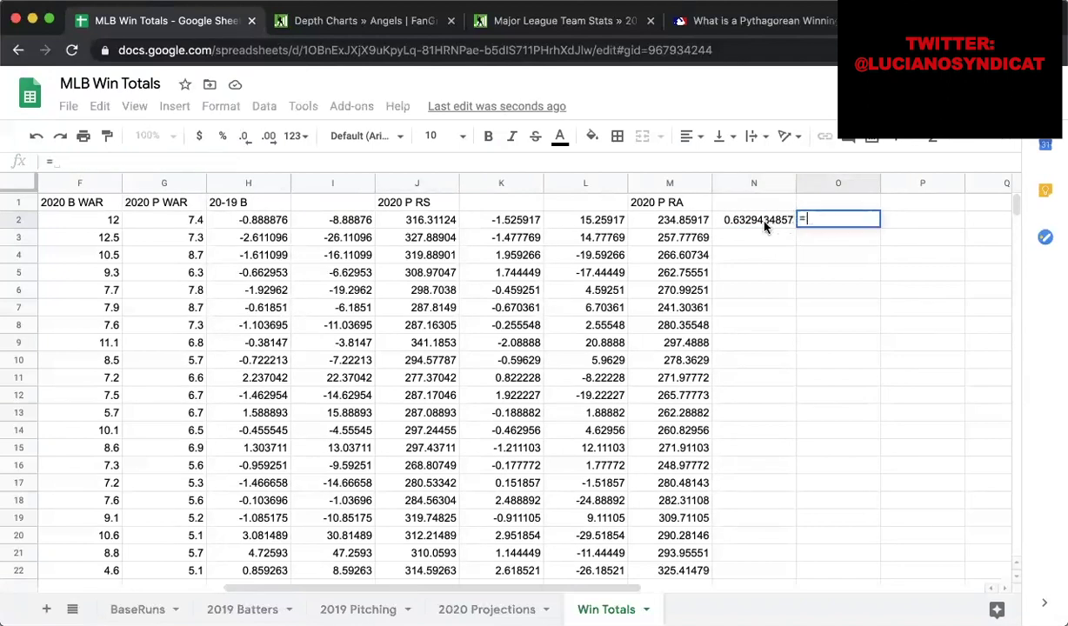
{"action": "left_click", "coordinate": [764, 226]}
{"action": "type", "text": "*60"}
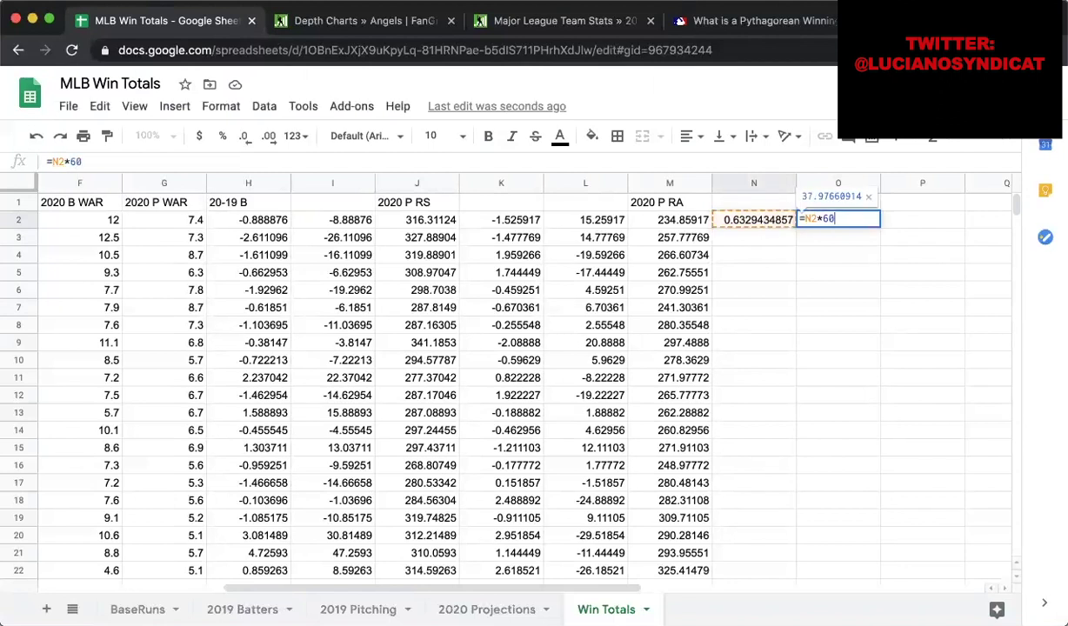
{"action": "key", "text": "Return"}
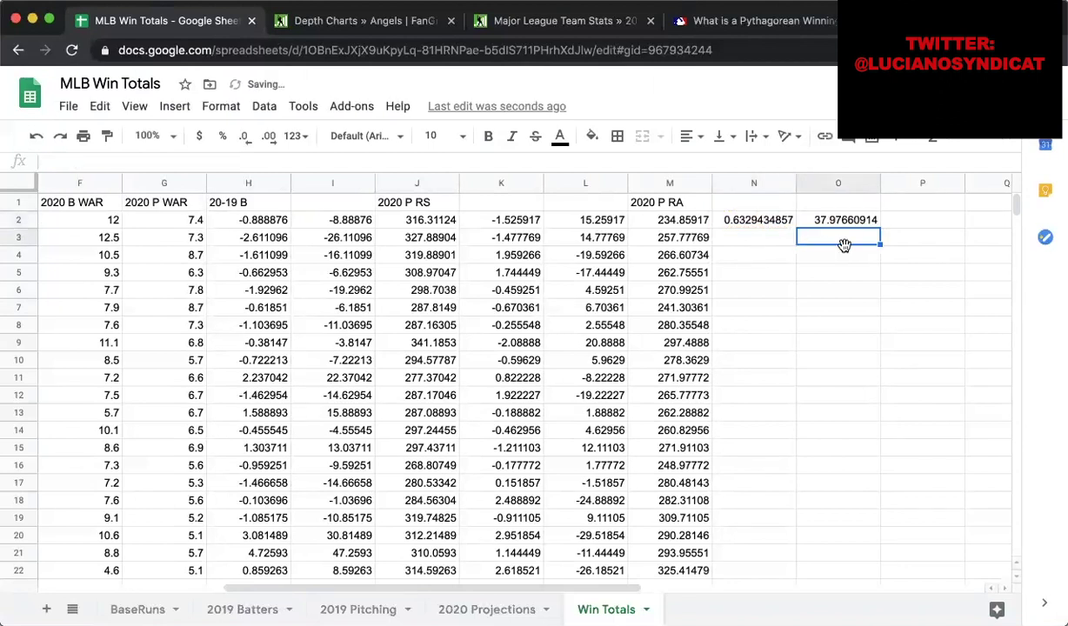
- Fill the winning percentage and projected wins formulas from N2:O2 down through row 31 for all teams
{"action": "left_click", "coordinate": [738, 224]}
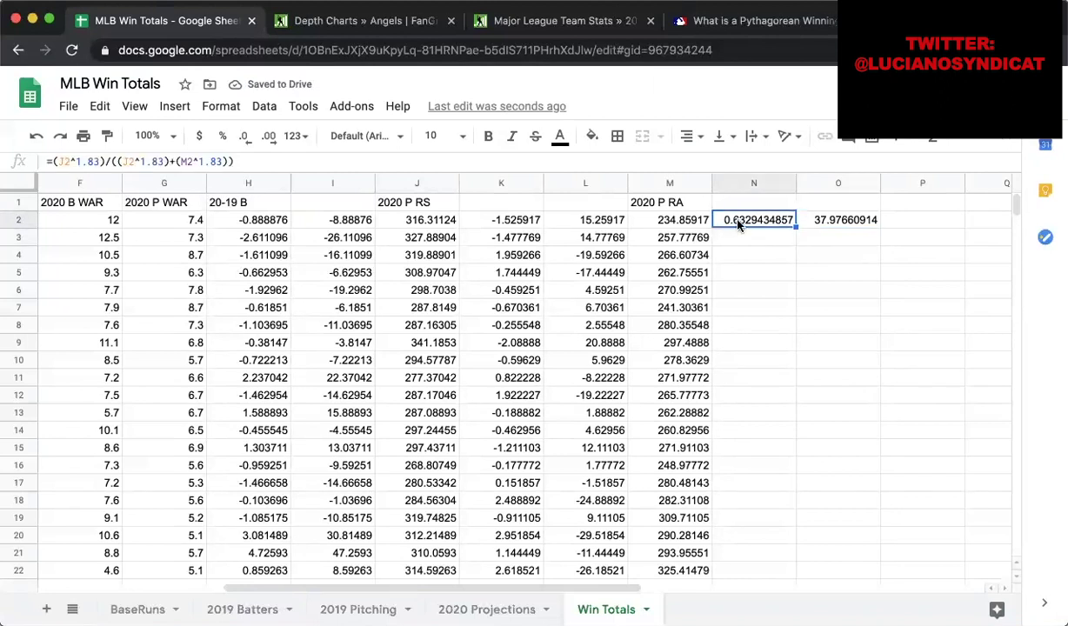
{"action": "left_click", "coordinate": [826, 227], "text": "shift"}
{"action": "left_click_drag", "start_coordinate": [879, 227], "coordinate": [834, 517]}
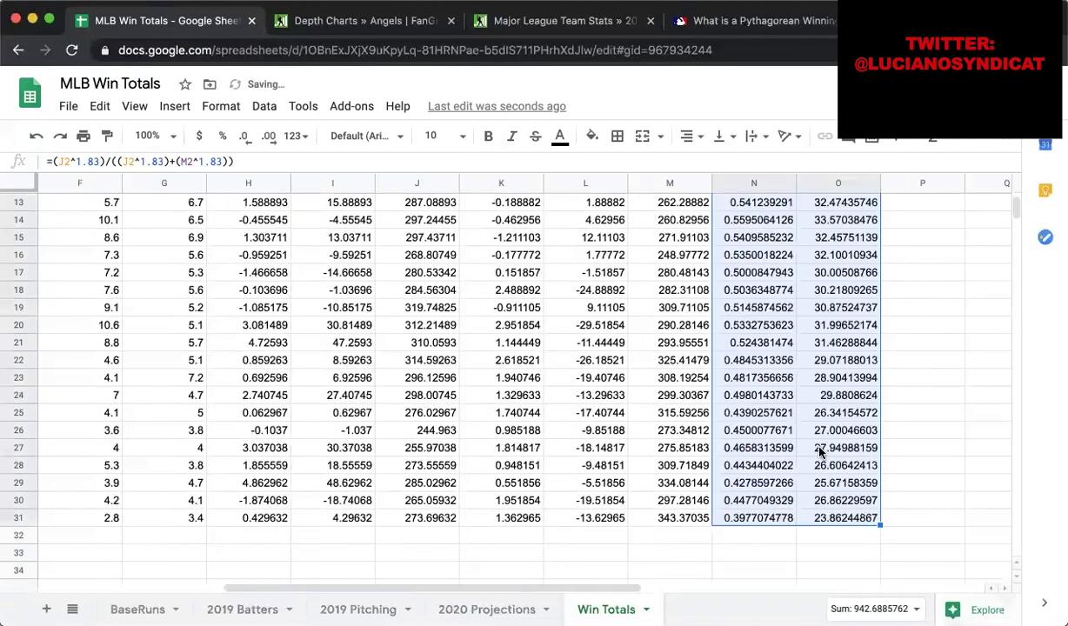
{"action": "scroll", "coordinate": [818, 450], "scroll_direction": "up", "scroll_amount": 3}
{"action": "scroll", "coordinate": [819, 450], "scroll_direction": "up", "scroll_amount": 4}
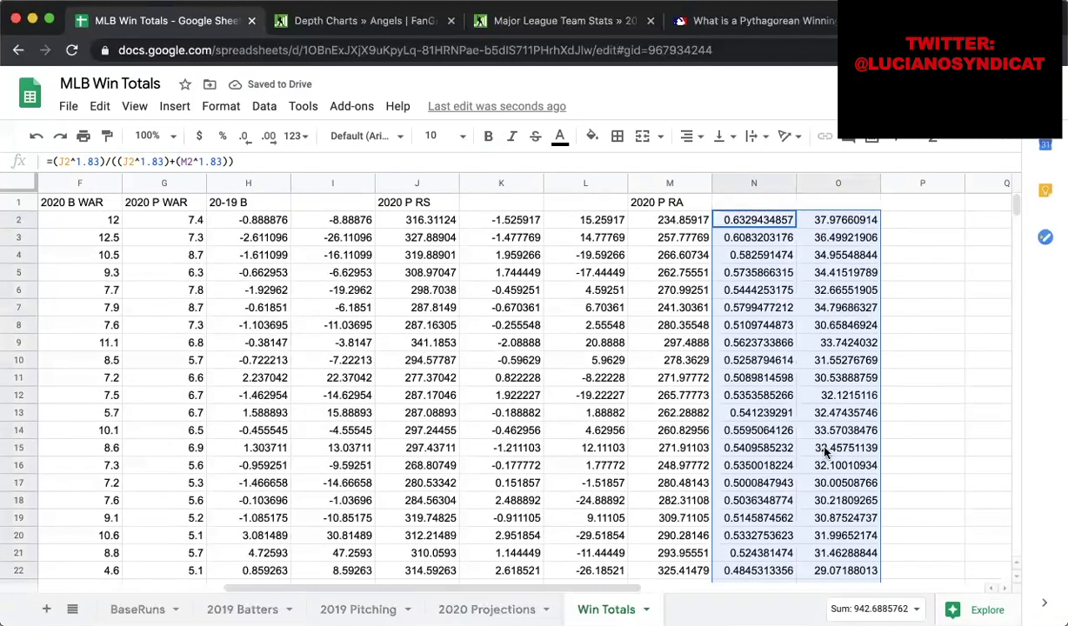
{"action": "left_click", "coordinate": [824, 450]}
{"action": "left_click", "coordinate": [835, 220]}
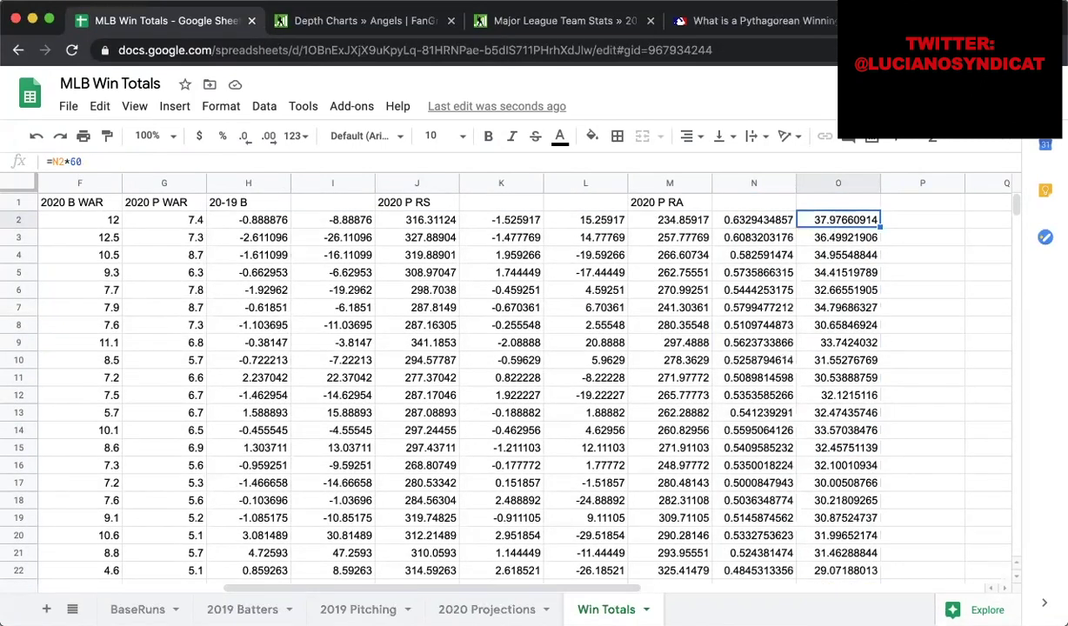
- Open BetOnline in a new browser tab and go to its MLB Team Wins baseball futures
{"action": "key", "text": "super+t"}
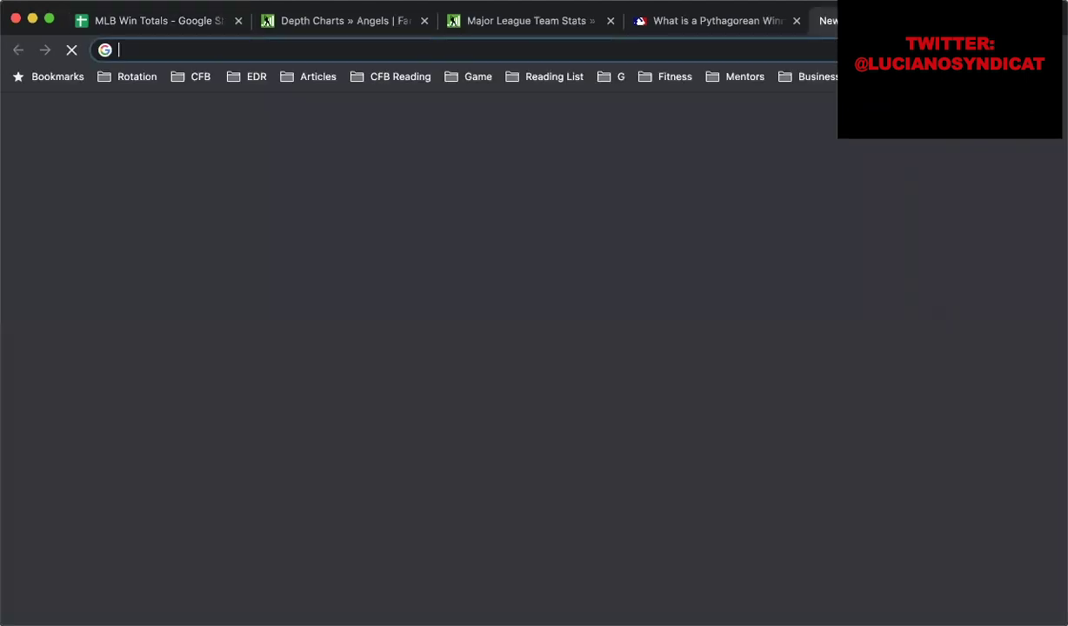
{"action": "type", "text": "betonlin"}
{"action": "key", "text": "Return"}
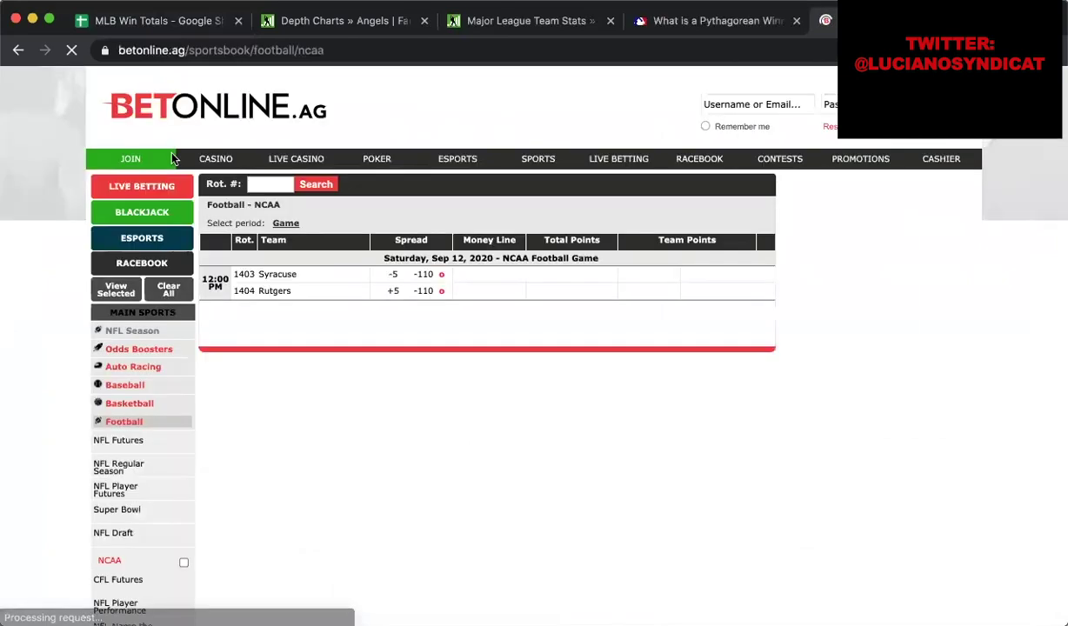
{"action": "left_click", "coordinate": [186, 384]}
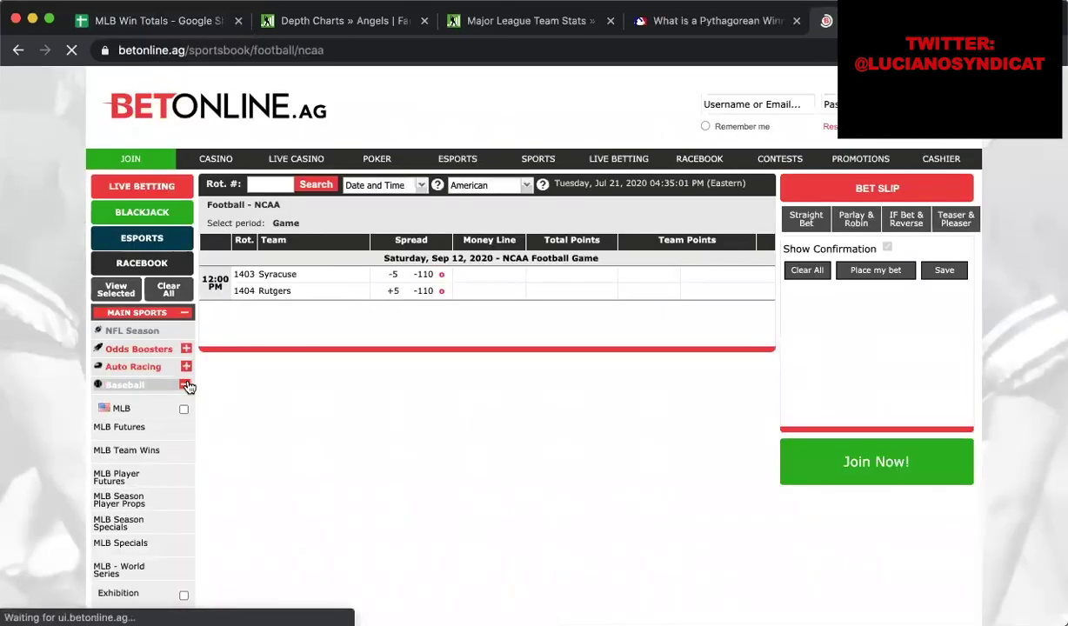
{"action": "left_click", "coordinate": [128, 451]}
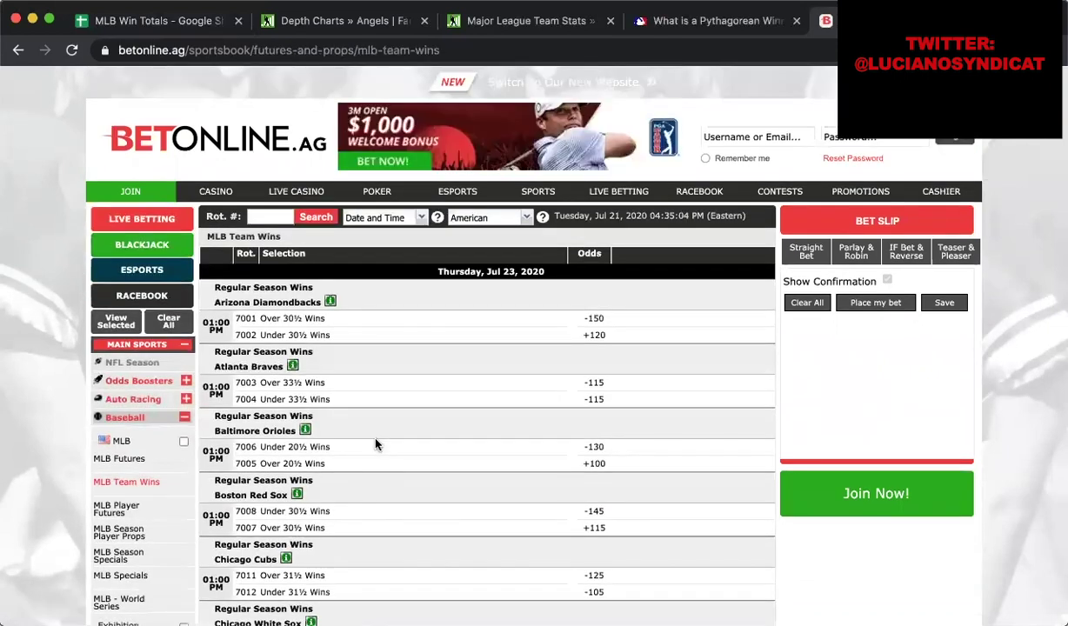
- Look through the regular season win lines of the MLB teams, including the Los Angeles Dodgers' over/under odds
{"action": "scroll", "coordinate": [375, 444], "scroll_direction": "down", "scroll_amount": 5}
{"action": "scroll", "coordinate": [376, 444], "scroll_direction": "down", "scroll_amount": 3}
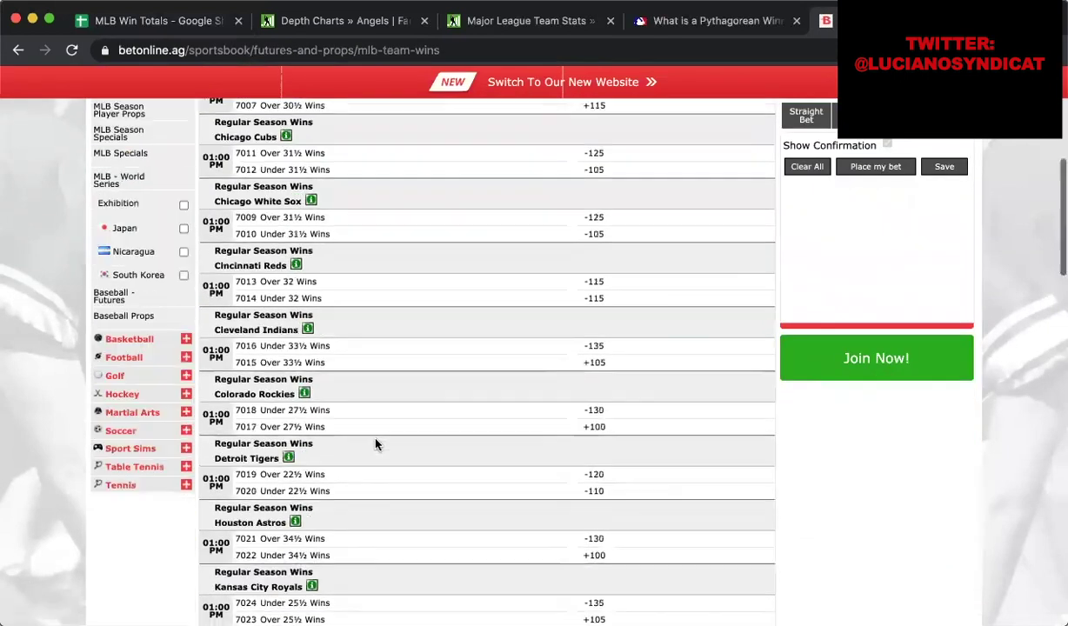
{"action": "scroll", "coordinate": [375, 444], "scroll_direction": "down", "scroll_amount": 10}
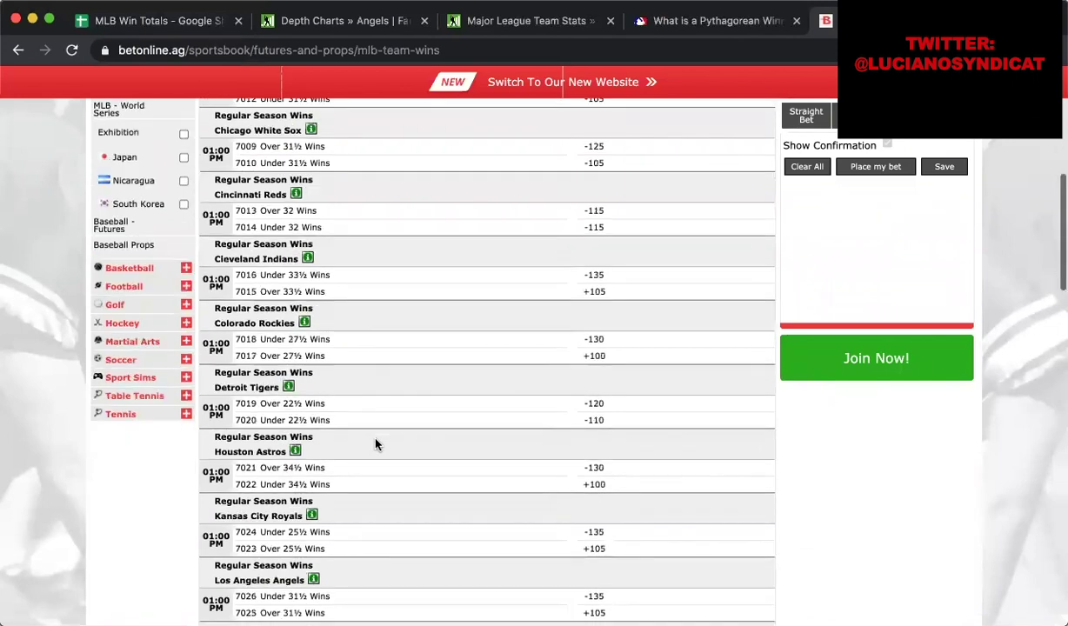
{"action": "scroll", "coordinate": [375, 445], "scroll_direction": "up", "scroll_amount": 2}
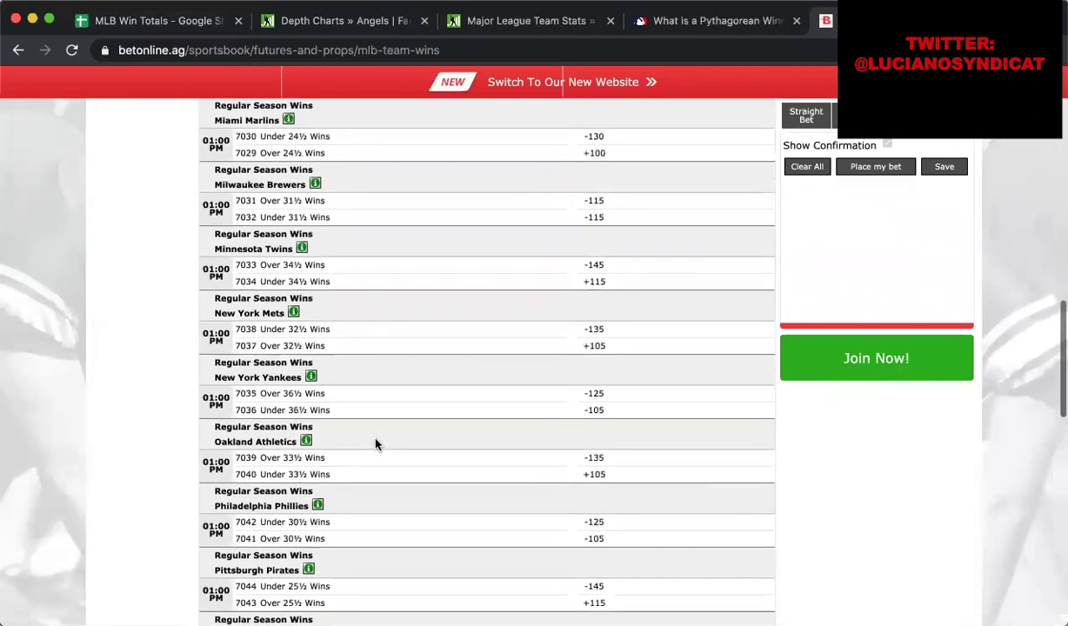
{"action": "scroll", "coordinate": [375, 444], "scroll_direction": "down", "scroll_amount": 2}
{"action": "scroll", "coordinate": [376, 445], "scroll_direction": "up", "scroll_amount": 3}
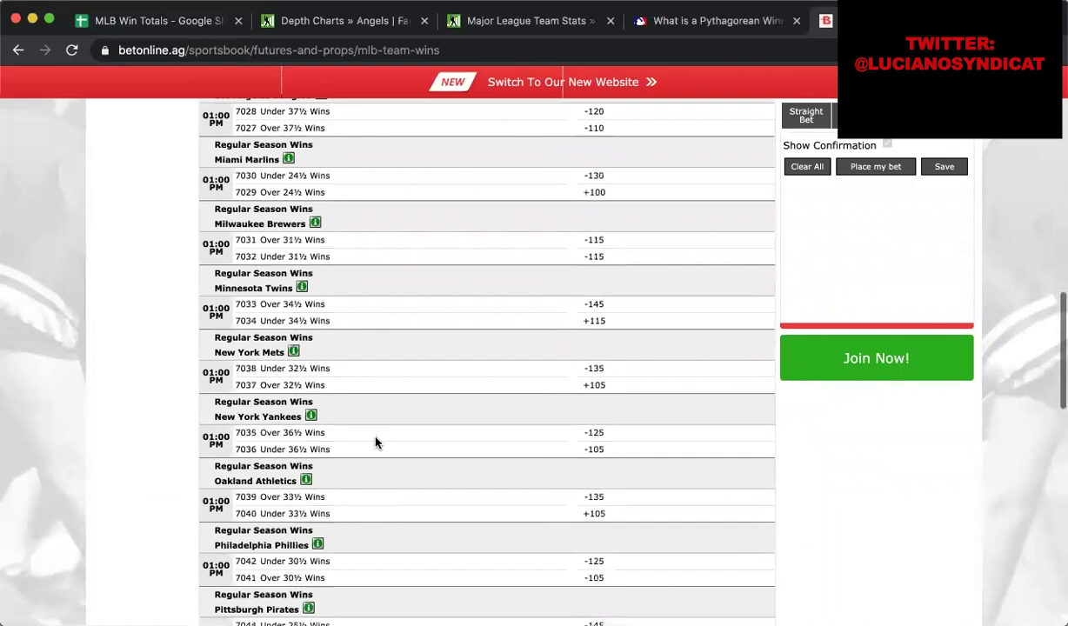
{"action": "scroll", "coordinate": [375, 444], "scroll_direction": "up", "scroll_amount": 3}
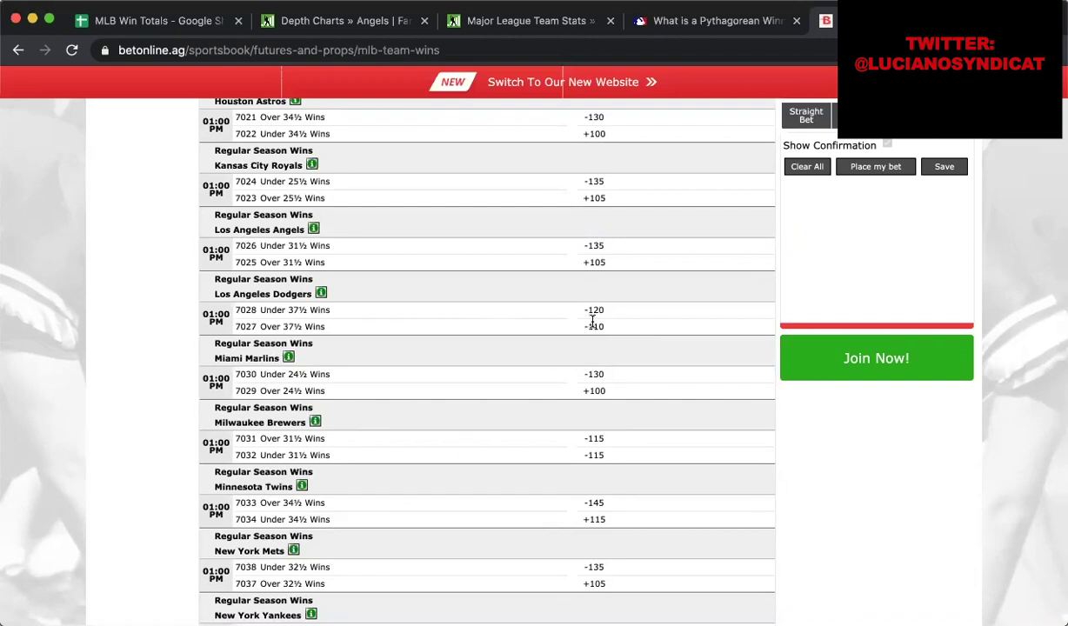
- Return to the Win Totals sheet and enter the header Win Total in O1
{"action": "left_click", "coordinate": [126, 14]}
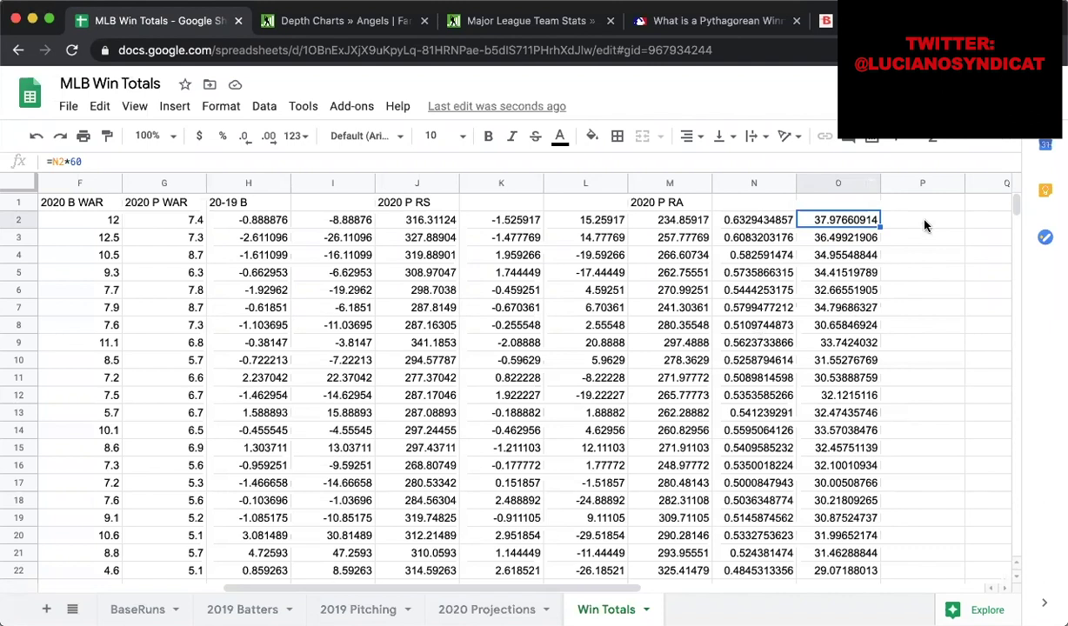
{"action": "left_click", "coordinate": [835, 202]}
{"action": "type", "text": "Win"}
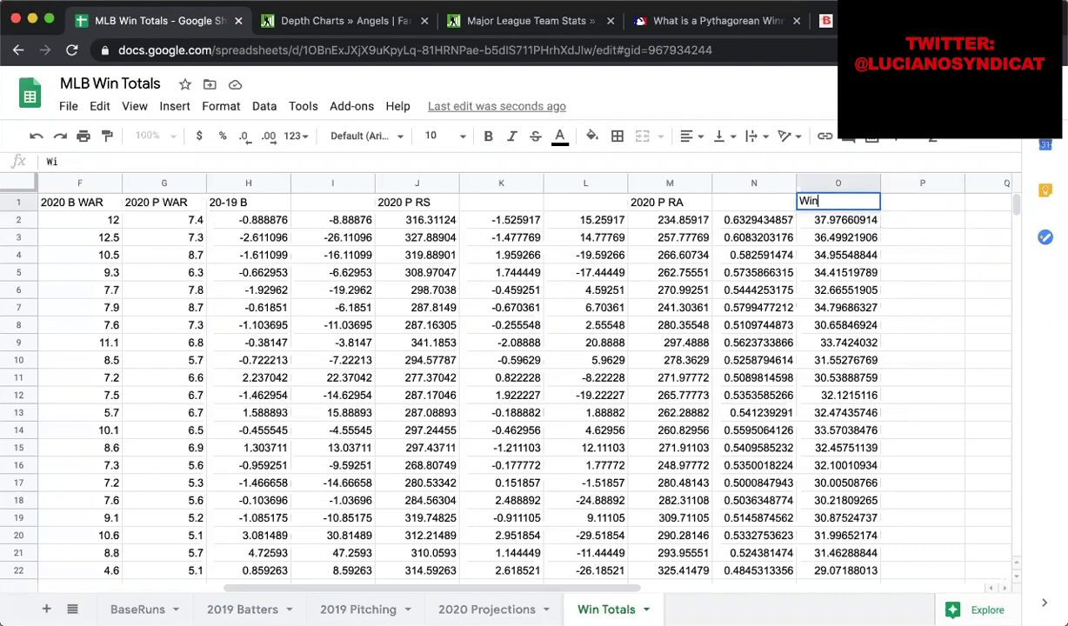
{"action": "type", "text": " Total"}
{"action": "key", "text": "Return"}
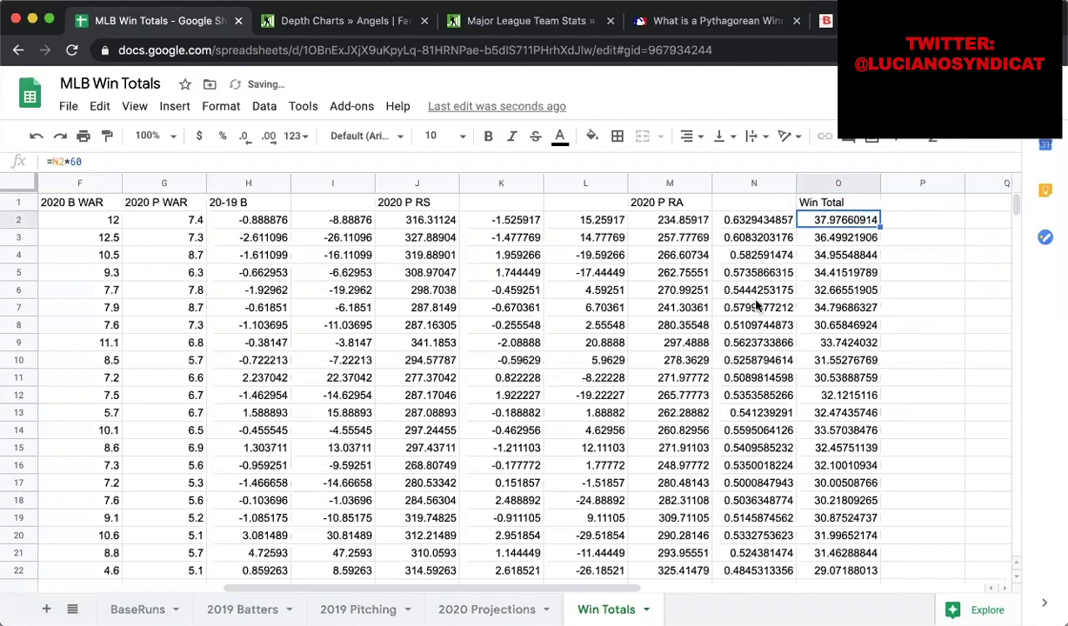
- Examine the Dodgers' winning percentage and win total formulas in N2 and O2, along with the empty column P beside them
{"action": "left_click", "coordinate": [735, 225]}
{"action": "key", "text": "Right"}
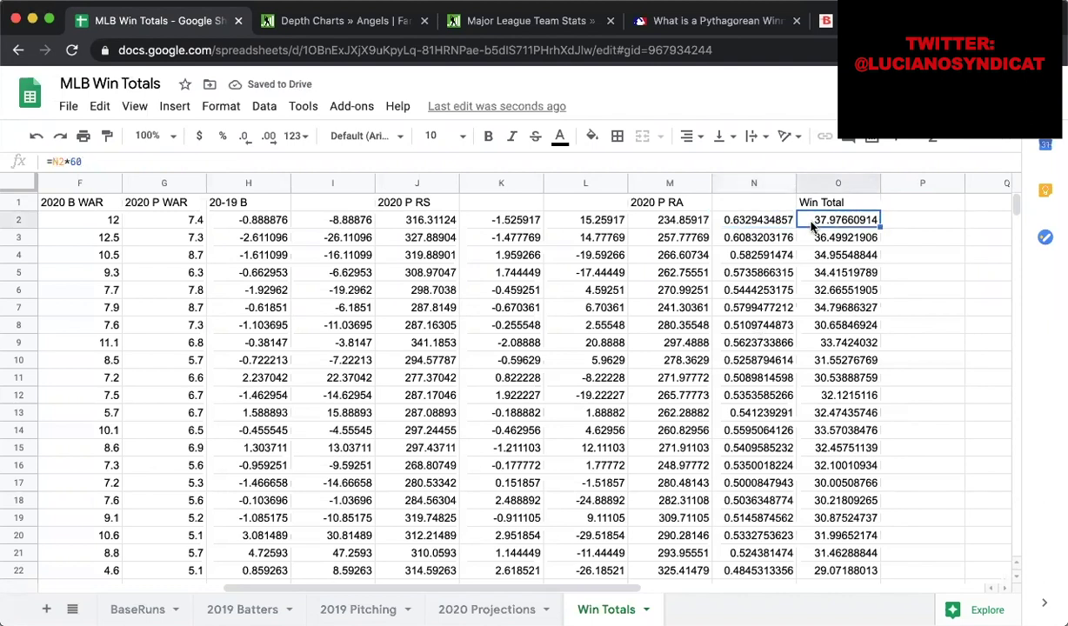
{"action": "left_click", "coordinate": [736, 218]}
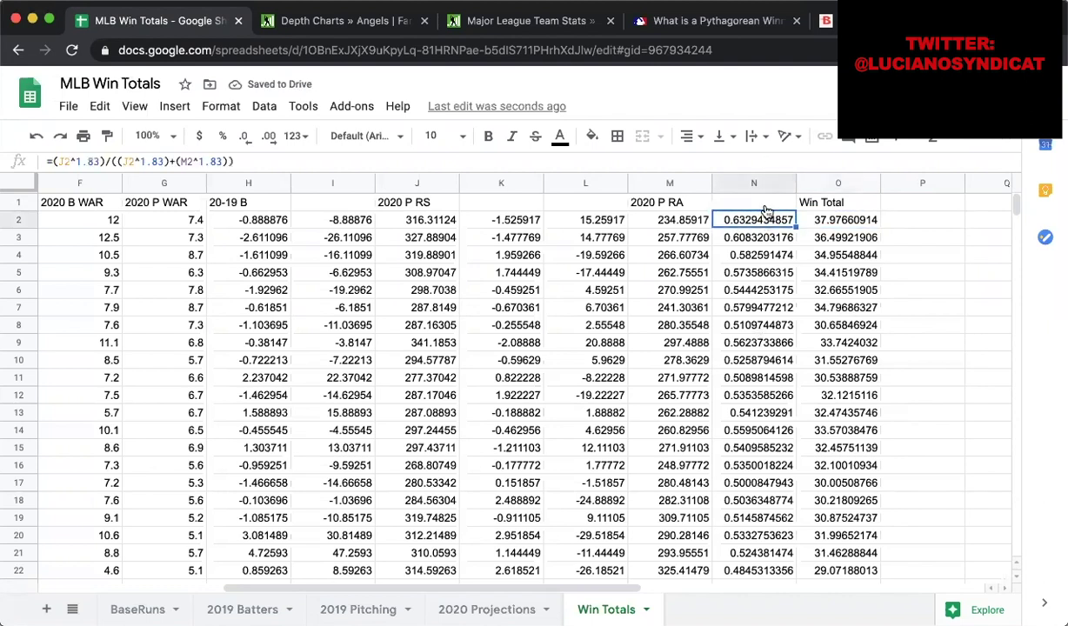
{"action": "left_click", "coordinate": [840, 224]}
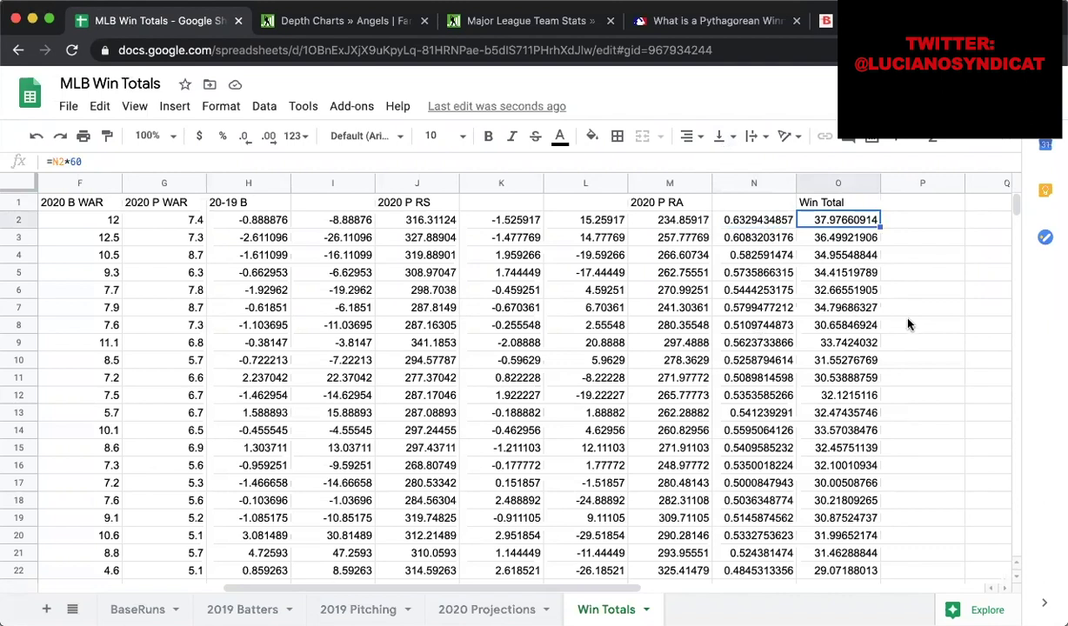
{"action": "left_click", "coordinate": [904, 202]}
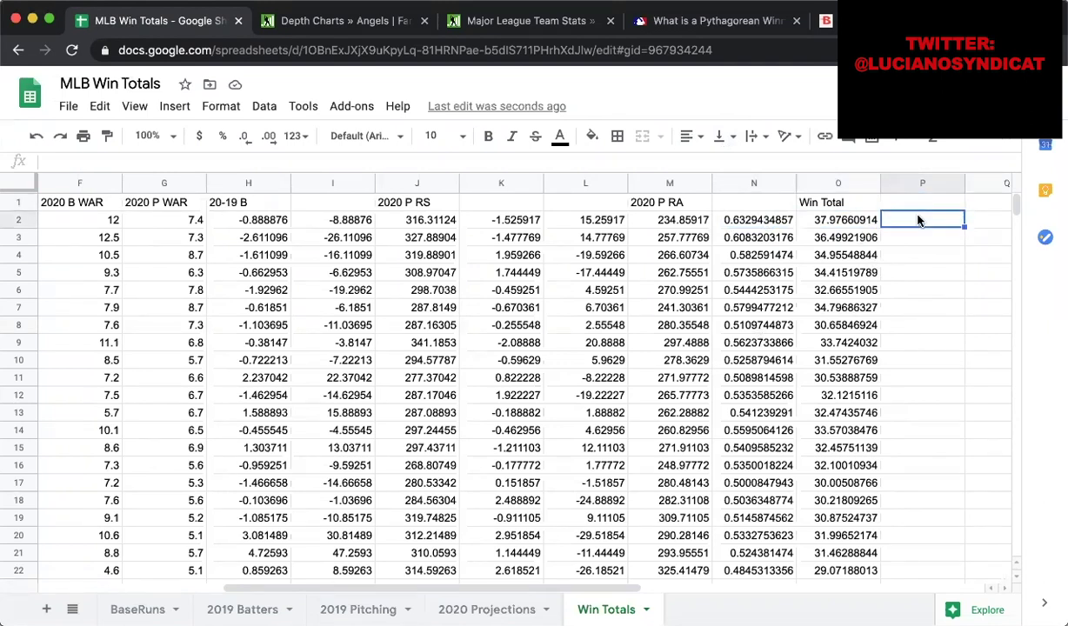
{"action": "left_click_drag", "start_coordinate": [915, 220], "coordinate": [908, 501]}
{"action": "left_click", "coordinate": [907, 501]}
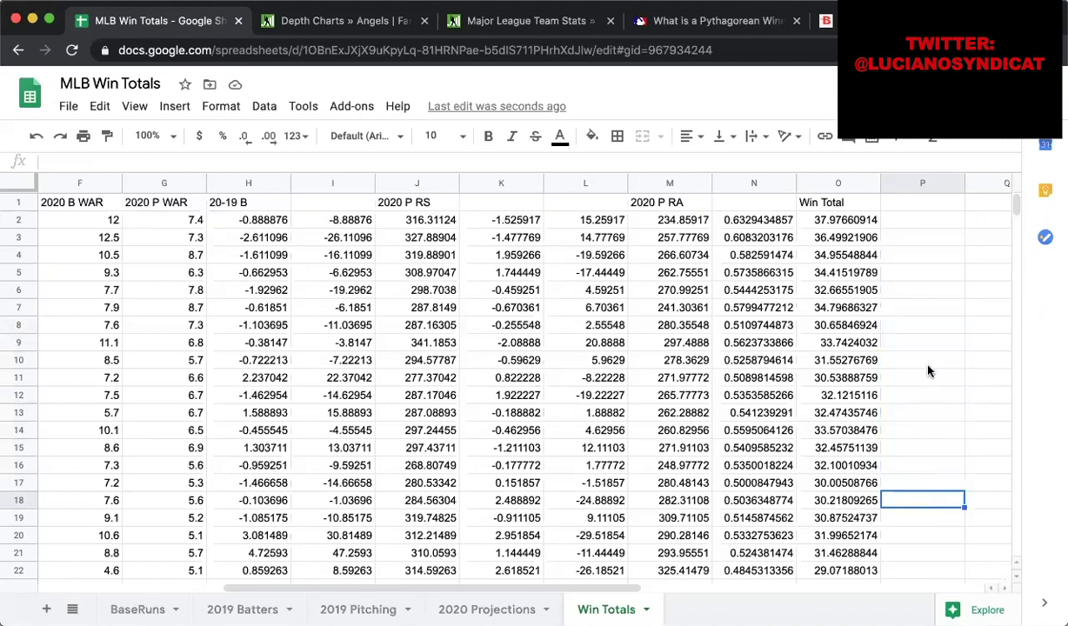
- Review the model's columns from the 2019 BaseRuns figures through Win Total, and check the FanGraphs Depth Charts source page
{"action": "scroll", "coordinate": [900, 276], "scroll_direction": "left", "scroll_amount": 5}
{"action": "scroll", "coordinate": [900, 276], "scroll_direction": "right", "scroll_amount": 12}
{"action": "scroll", "coordinate": [900, 276], "scroll_direction": "left", "scroll_amount": 12}
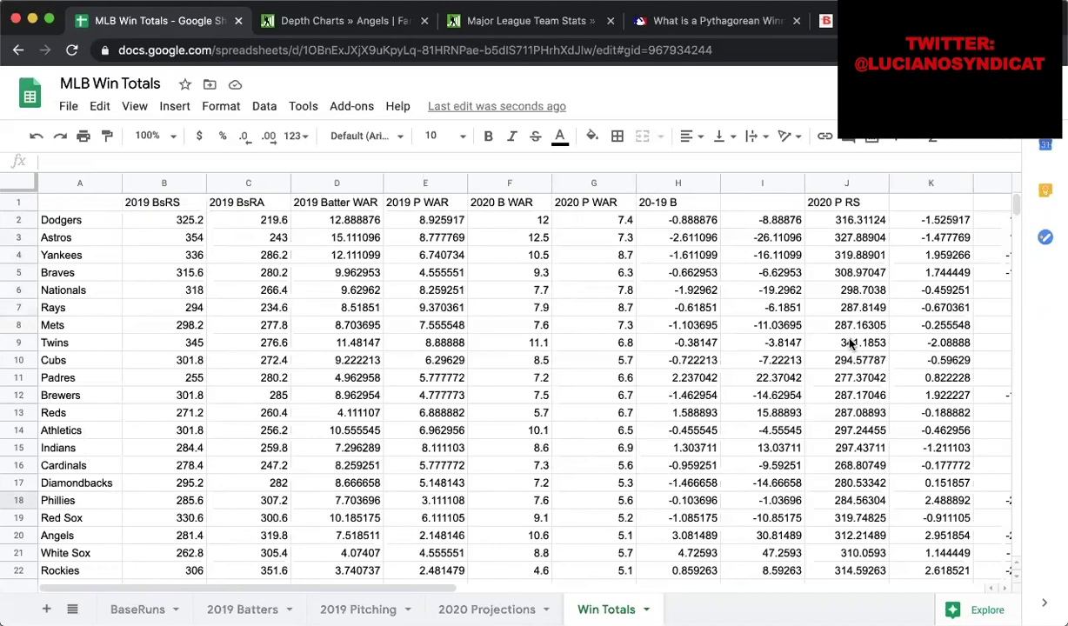
{"action": "scroll", "coordinate": [804, 316], "scroll_direction": "right", "scroll_amount": 5}
{"action": "scroll", "coordinate": [804, 316], "scroll_direction": "left", "scroll_amount": 5}
{"action": "scroll", "coordinate": [830, 307], "scroll_direction": "right", "scroll_amount": 8}
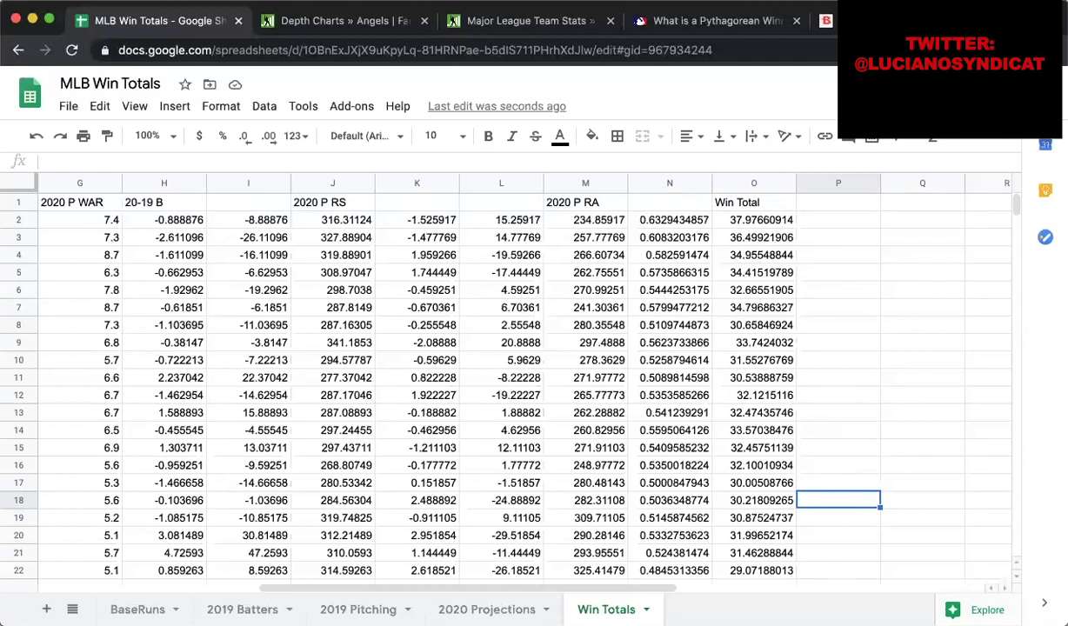
{"action": "left_click", "coordinate": [383, 505]}
{"action": "scroll", "coordinate": [357, 408], "scroll_direction": "left", "scroll_amount": 6}
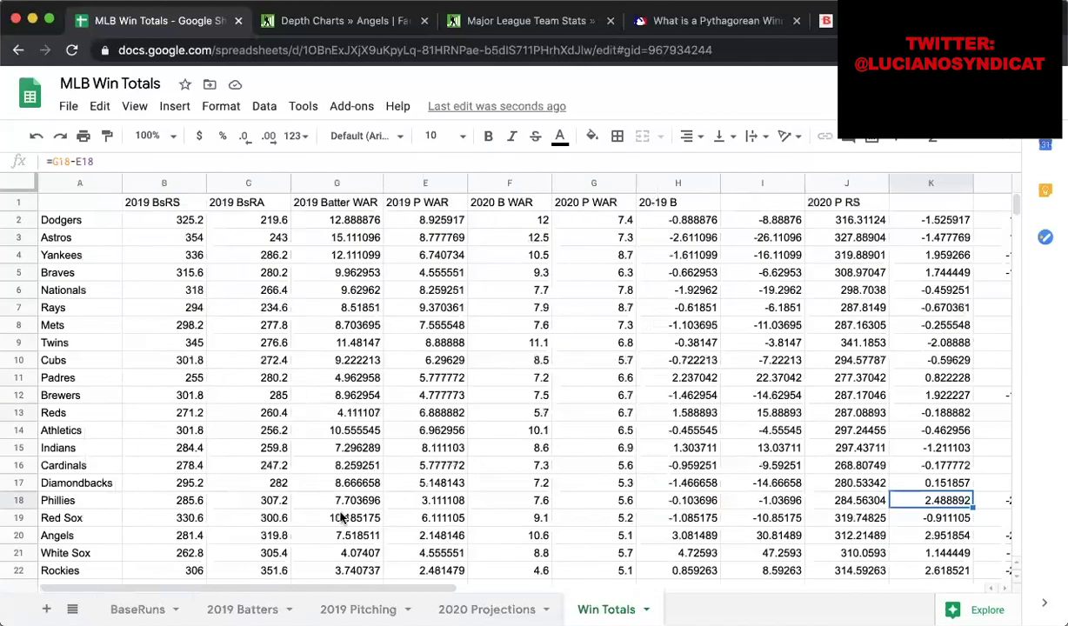
{"action": "left_click", "coordinate": [352, 26]}
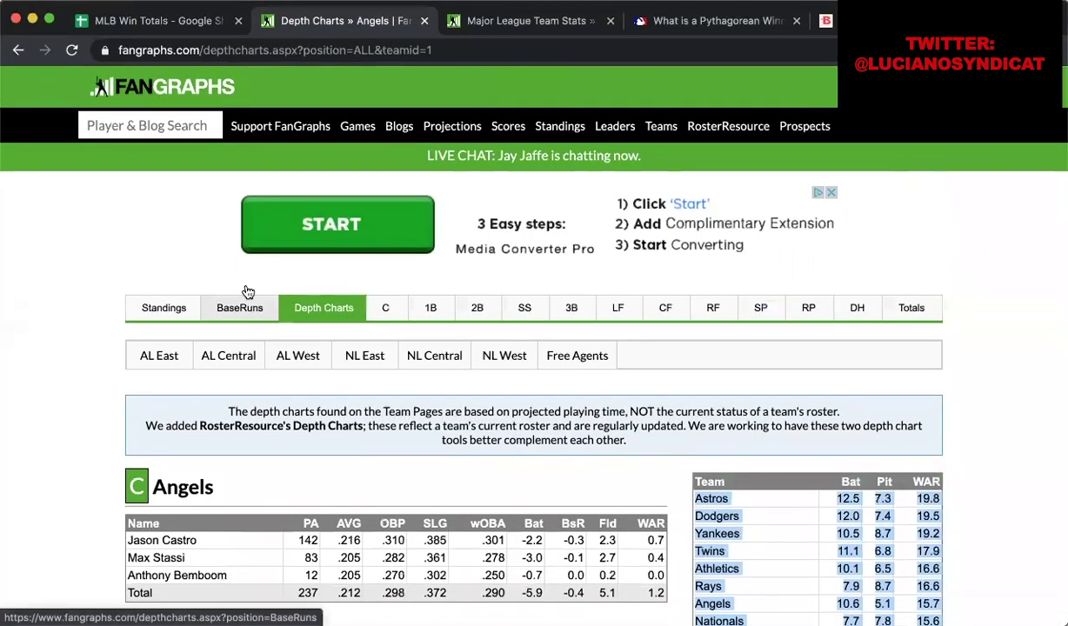
{"action": "left_click", "coordinate": [105, 18]}
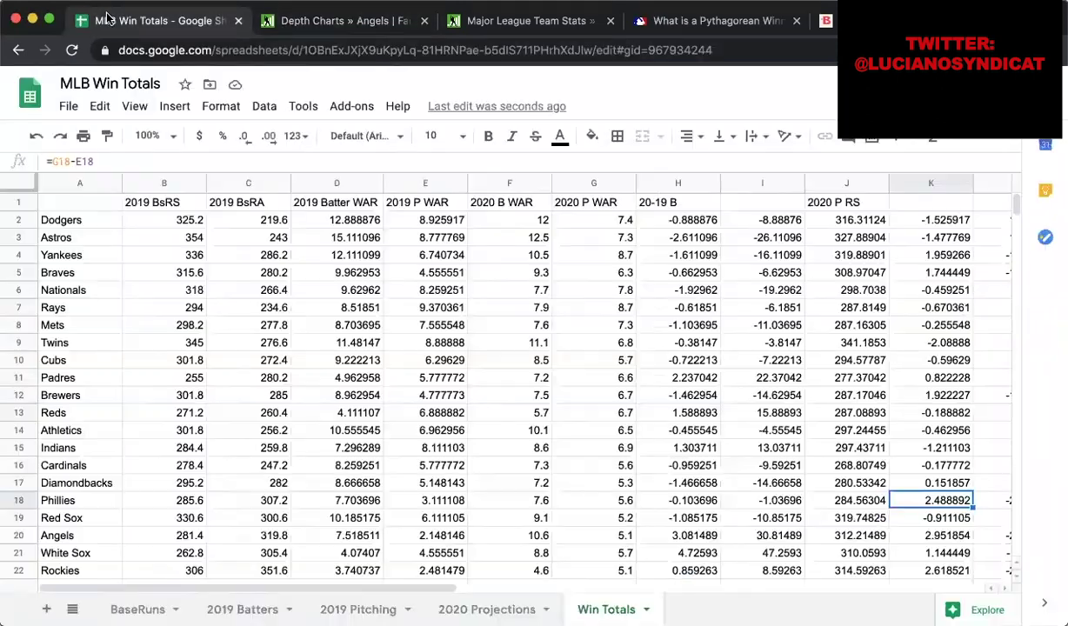